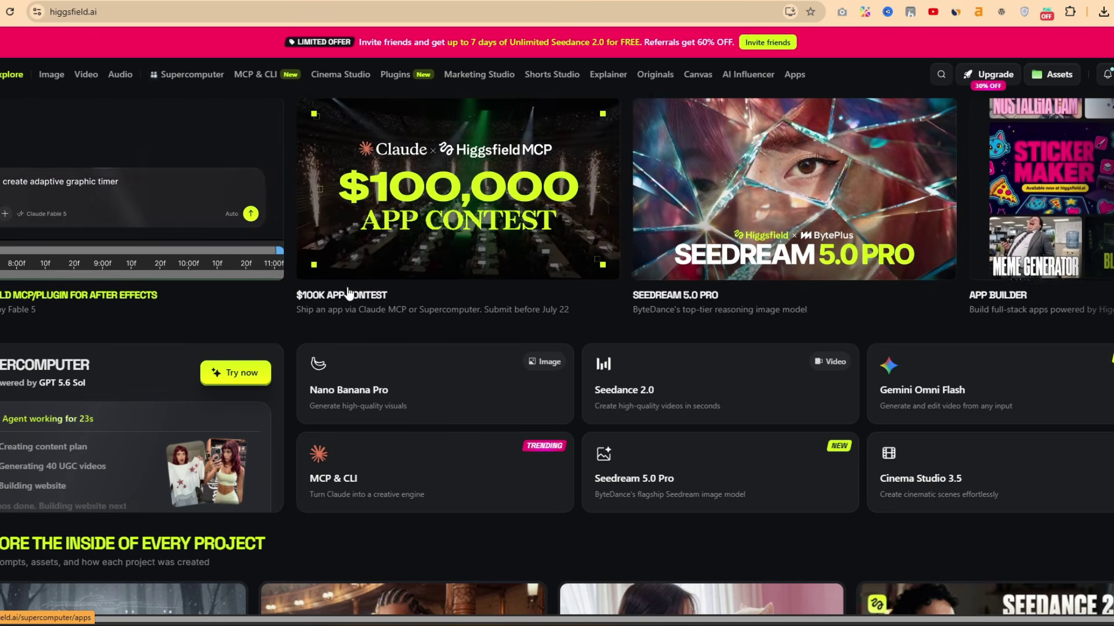
# Open the $100K App Contest page from the featured banners on the Higgsfield home page
pyautogui.scroll(-2, 638, 339)
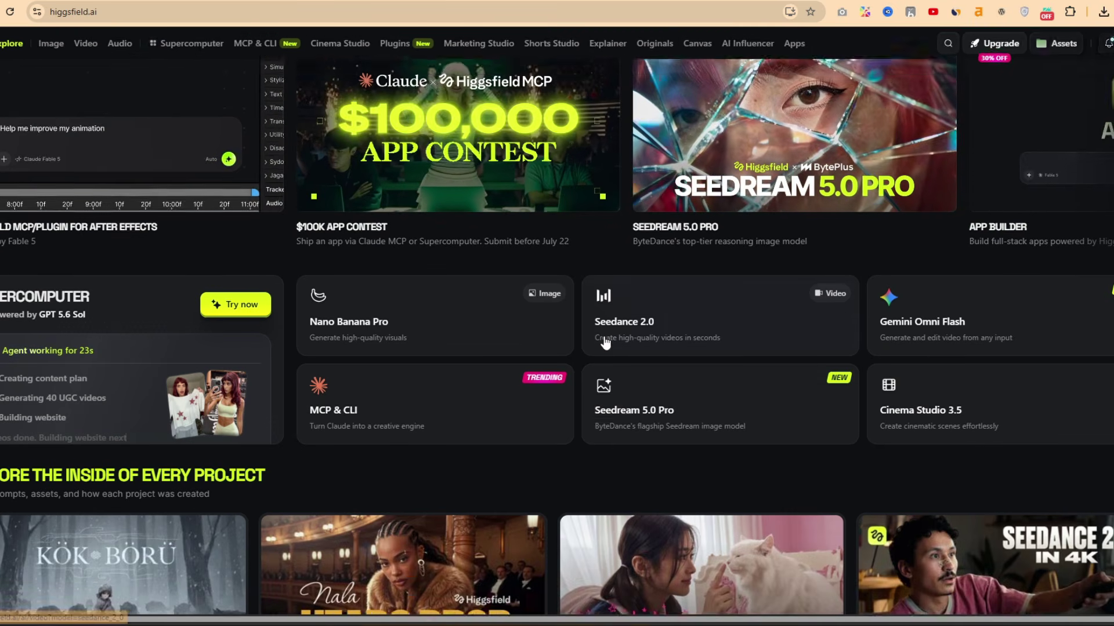
pyautogui.scroll(2, 487, 367)
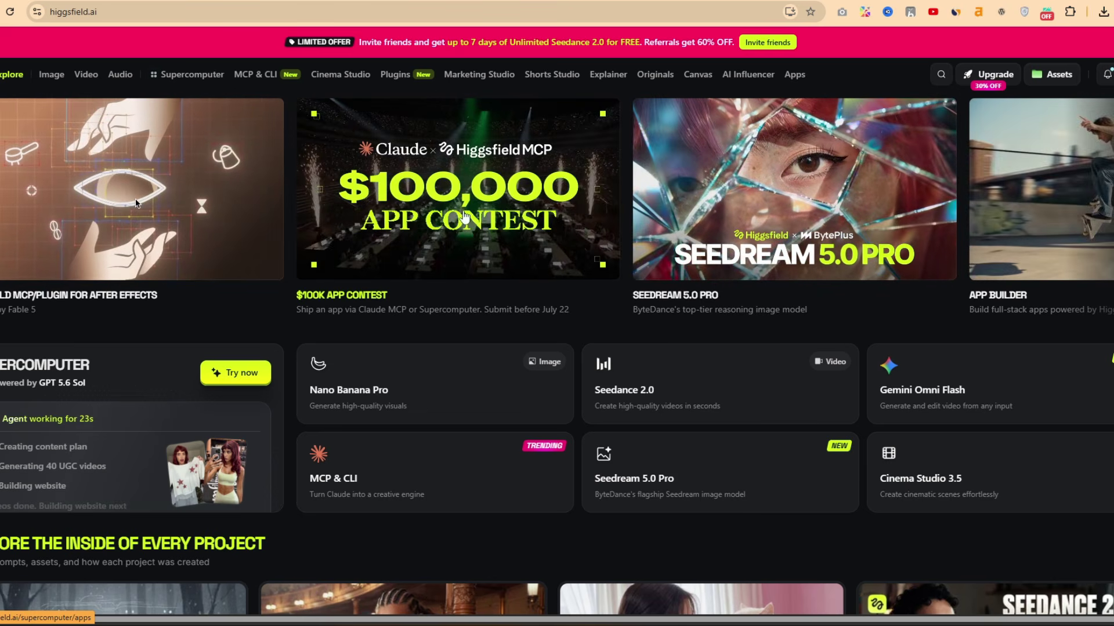
pyautogui.click(475, 198)
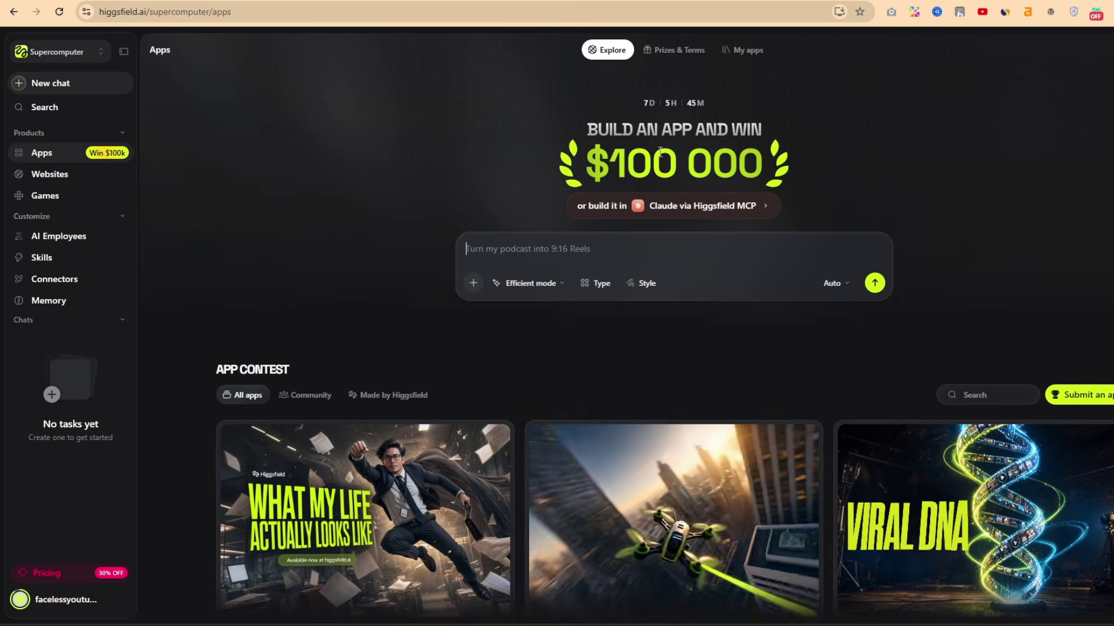
# Browse the submitted apps in the App Contest gallery and highlight the headline prize amount
pyautogui.scroll(-2, 497, 164)
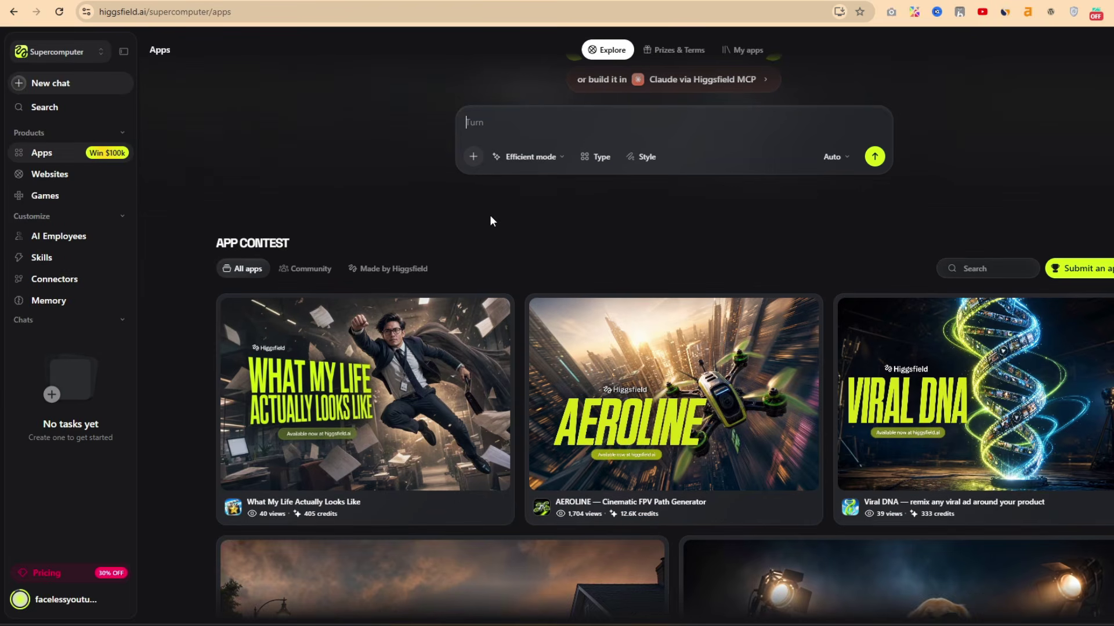
pyautogui.scroll(2, 618, 247)
pyautogui.scroll(-6, 641, 255)
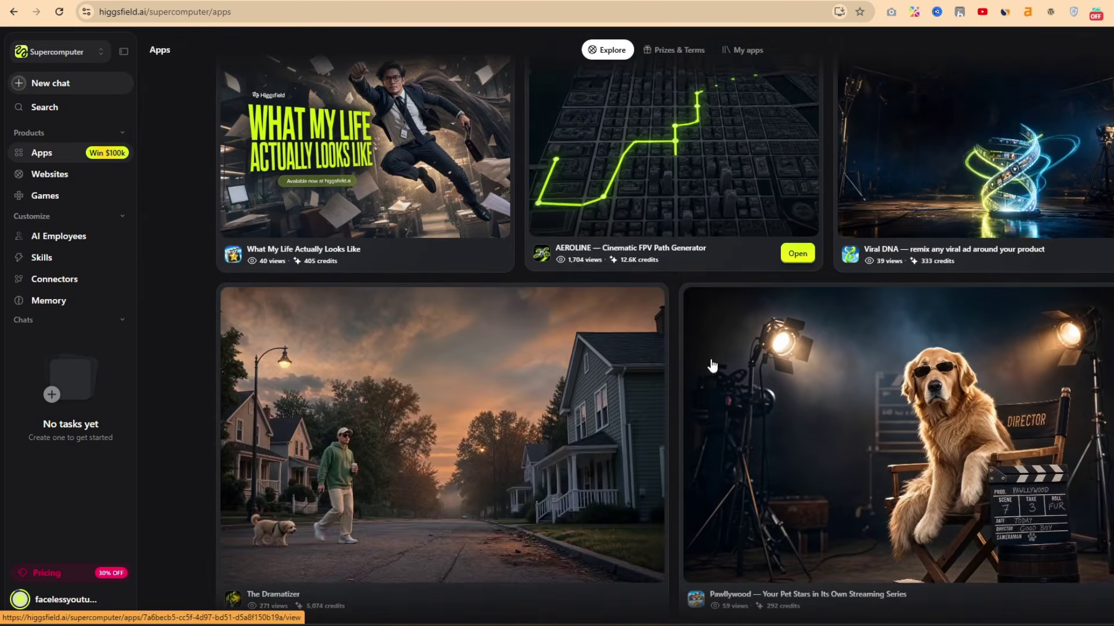
pyautogui.scroll(-6, 707, 279)
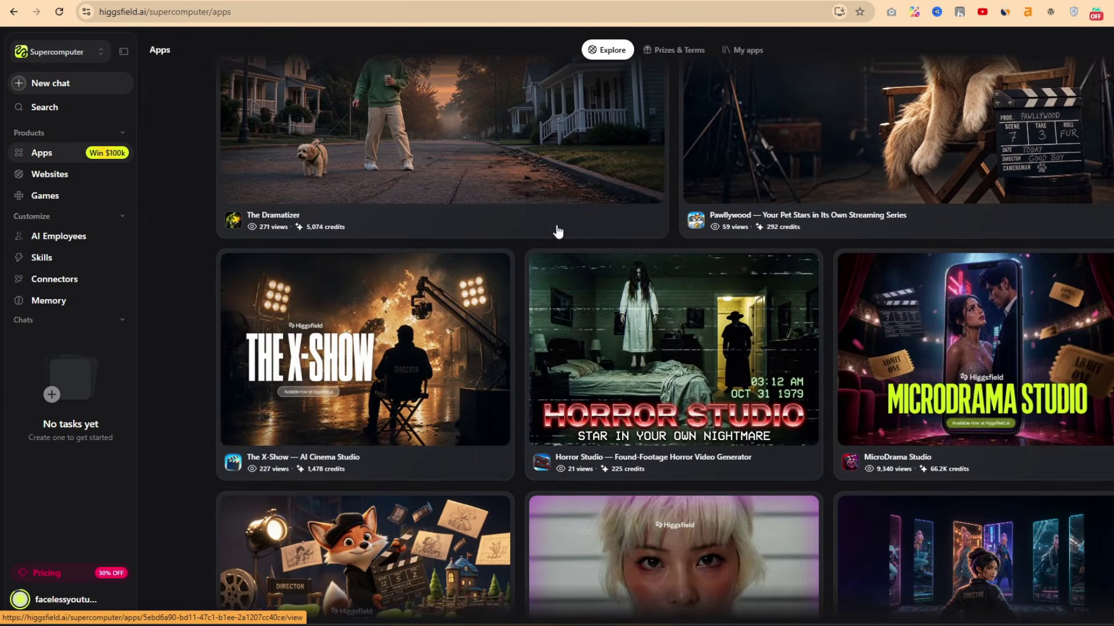
pyautogui.scroll(12, 606, 167)
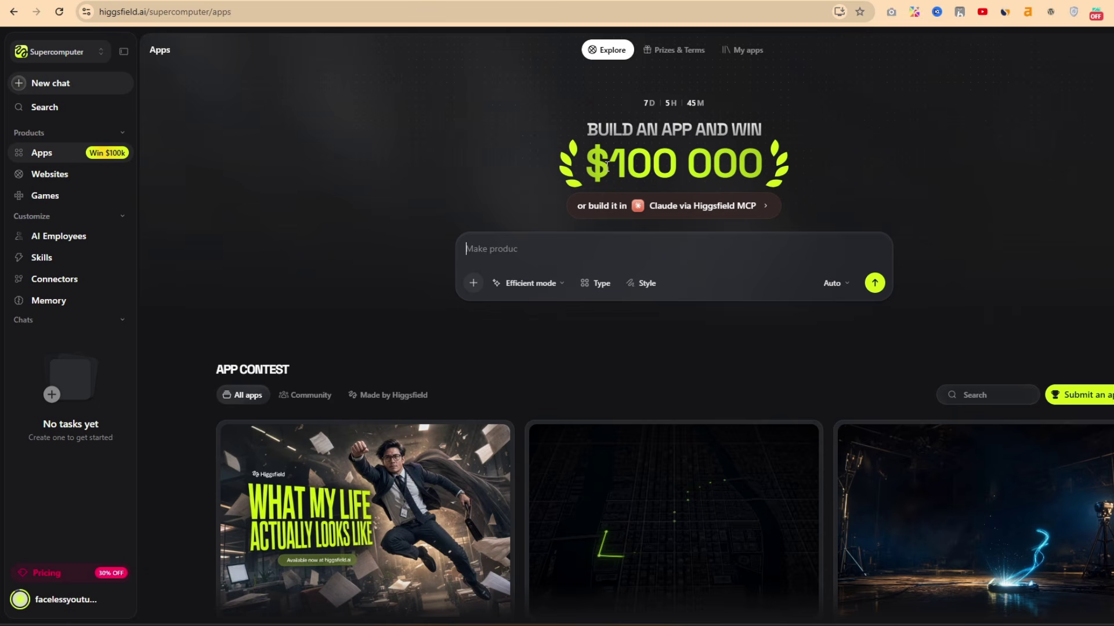
pyautogui.moveTo(606, 166); pyautogui.dragTo(759, 166)
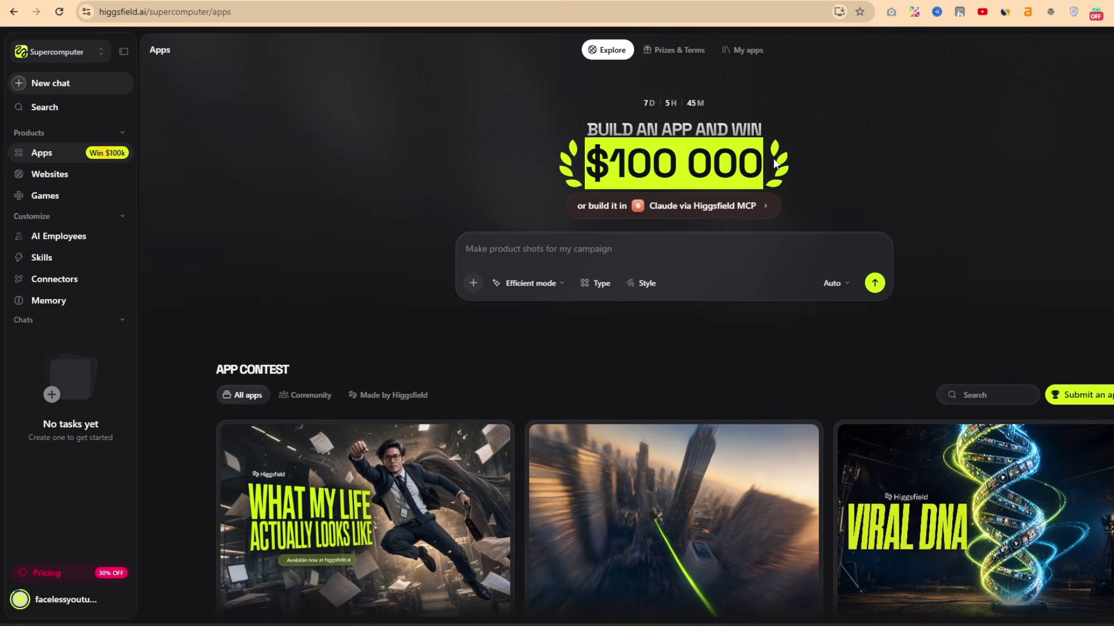
pyautogui.click(759, 165)
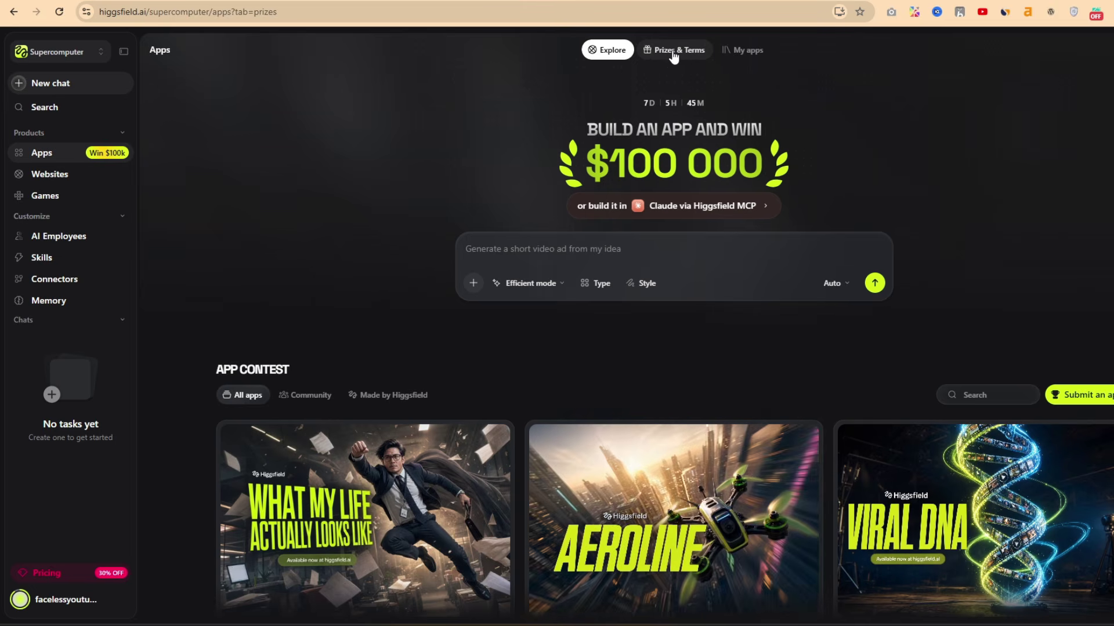
# Open the contest's Prizes & Terms page and look over the prize tiers and theme
pyautogui.click(669, 51)
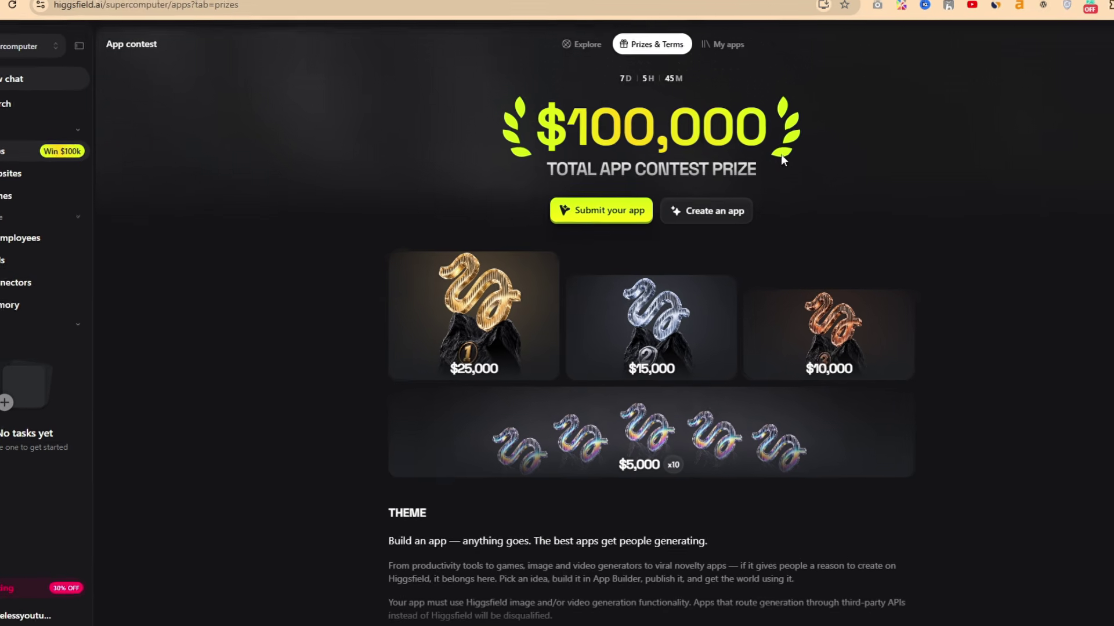
pyautogui.scroll(-2, 781, 154)
pyautogui.scroll(2, 785, 194)
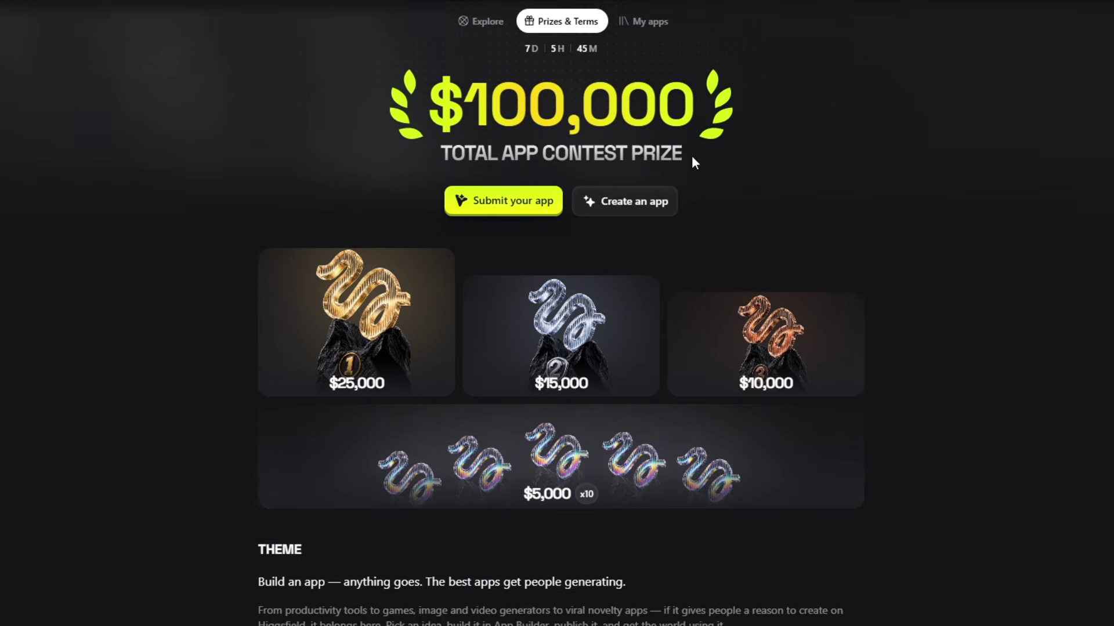
pyautogui.scroll(-6, 693, 203)
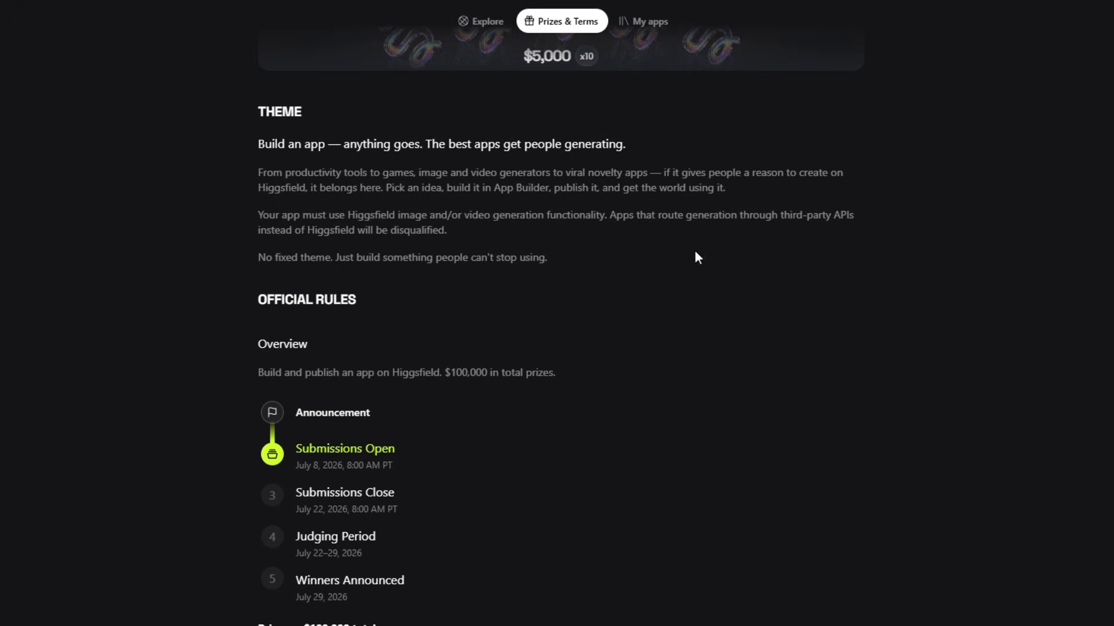
pyautogui.scroll(3, 487, 179)
pyautogui.scroll(3, 527, 191)
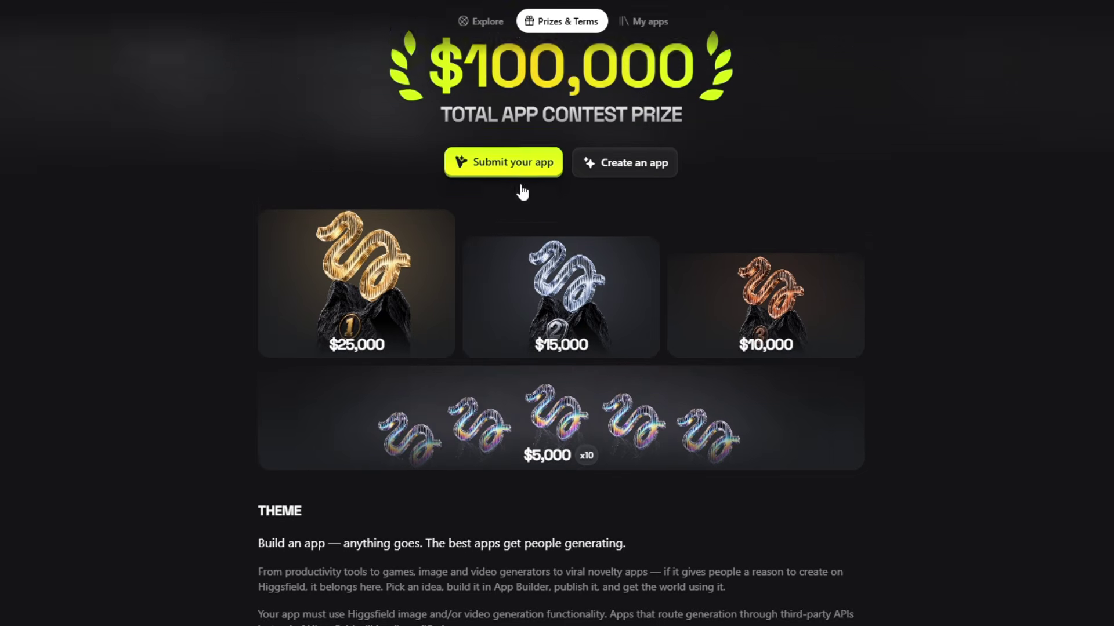
pyautogui.scroll(-2, 455, 257)
pyautogui.scroll(1, 295, 212)
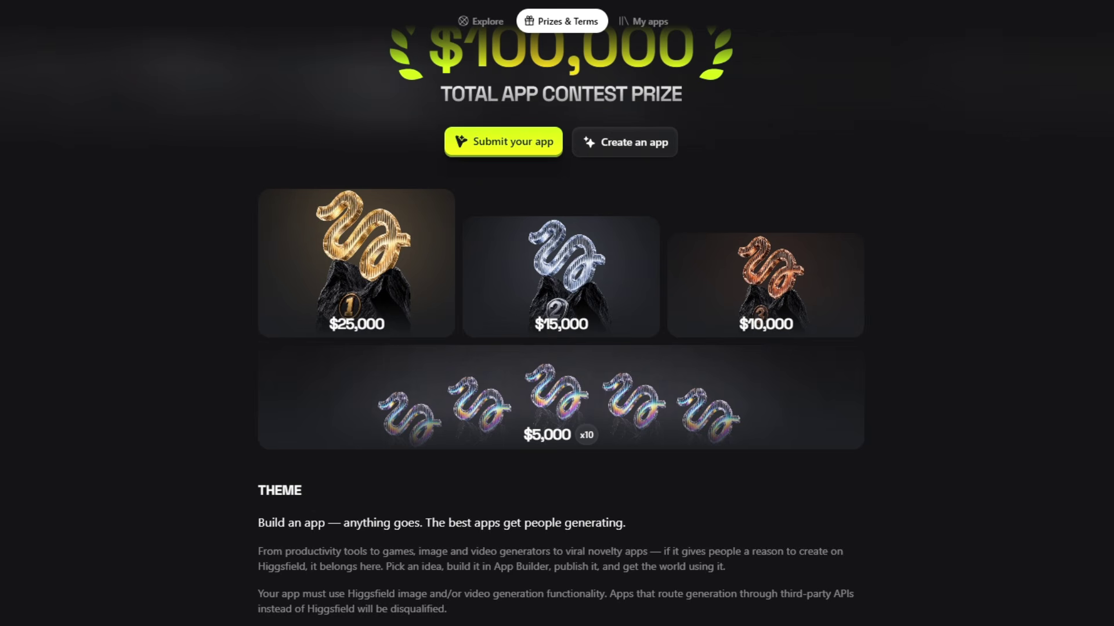
# Search Google for "25k doll" in a new browser tab
pyautogui.hotkey('ctrl', 't')
pyautogui.click(467, 278)
pyautogui.write('25')
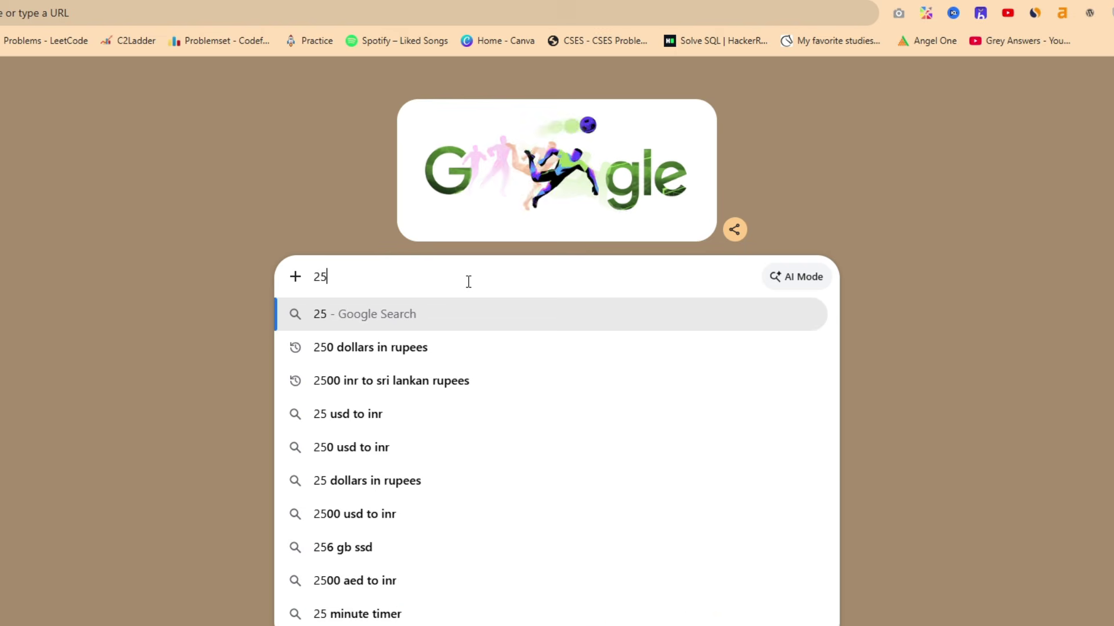
pyautogui.write('k doll')
pyautogui.press('Return')
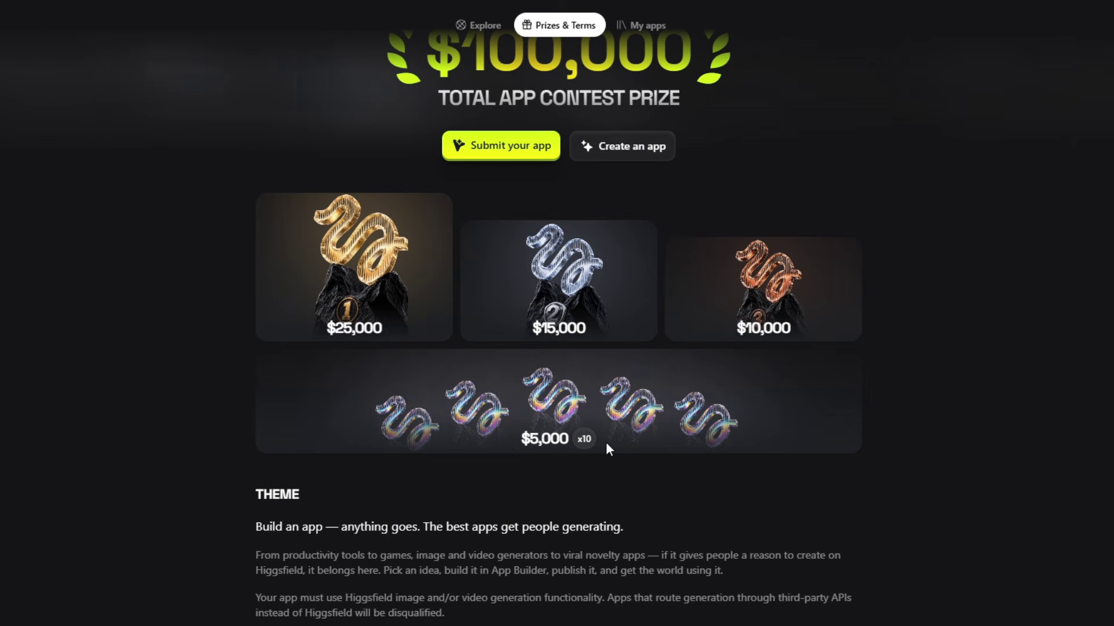
# Return to the contest terms and highlight the Submissions Open date in the Official Rules overview
pyautogui.scroll(-5, 498, 346)
pyautogui.scroll(-1, 387, 313)
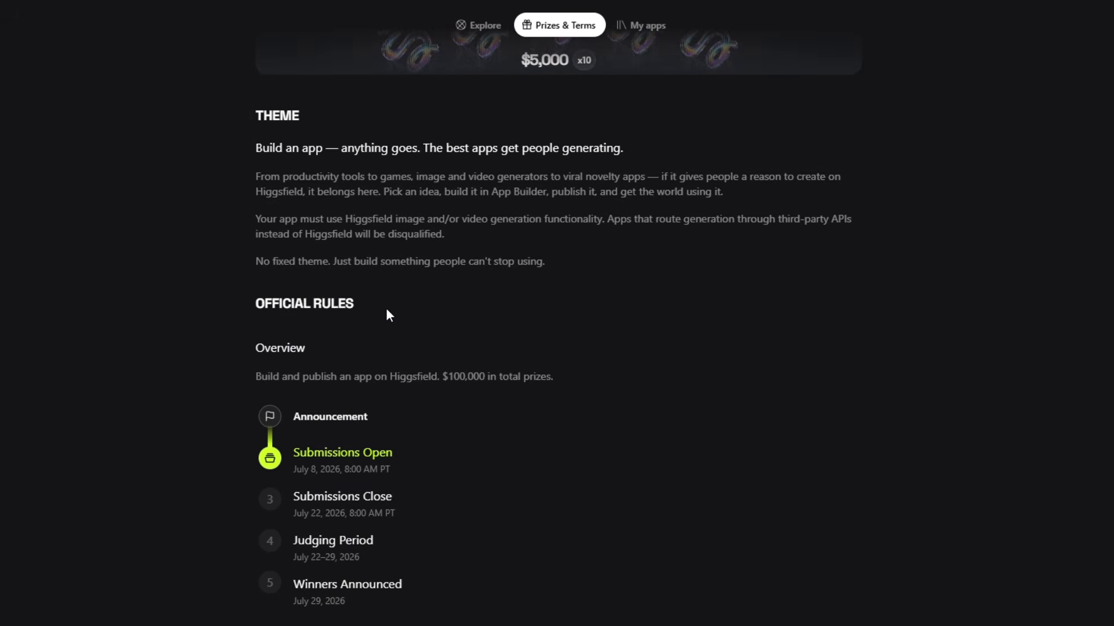
pyautogui.scroll(1, 427, 271)
pyautogui.scroll(-1, 363, 314)
pyautogui.scroll(-2, 466, 245)
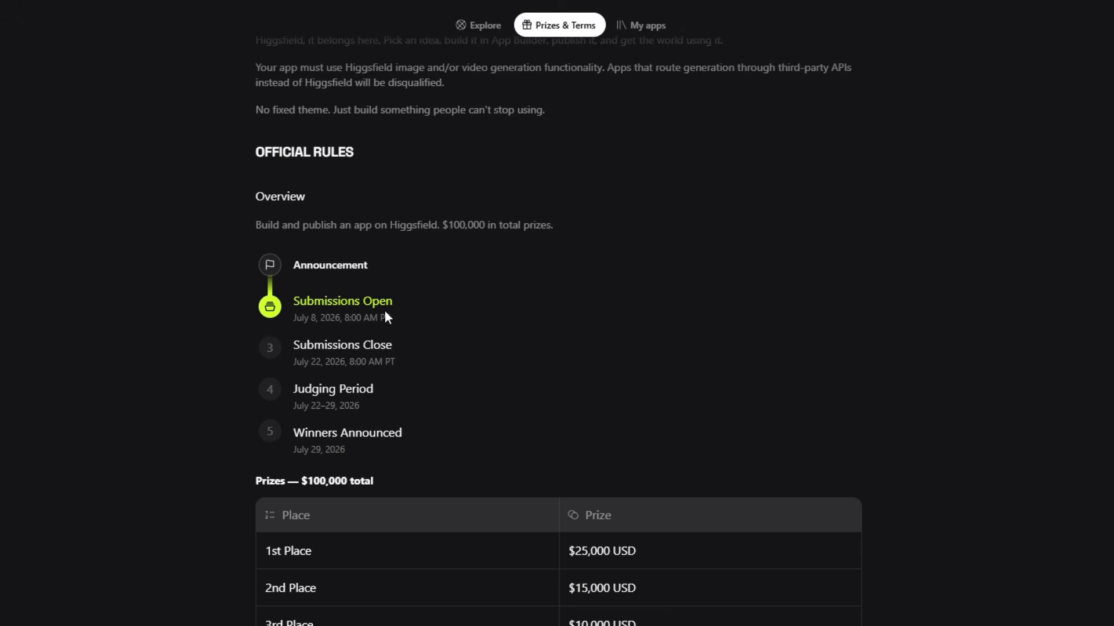
pyautogui.moveTo(293, 318); pyautogui.dragTo(395, 321)
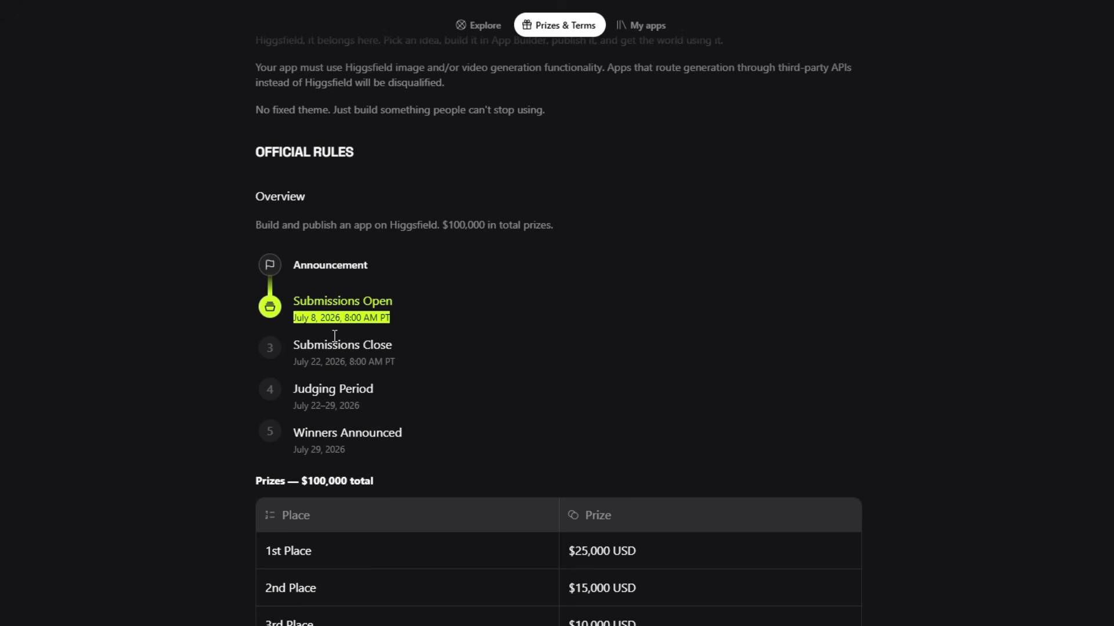
# Highlight the Submissions Close date in the contest timeline
pyautogui.scroll(-1, 348, 324)
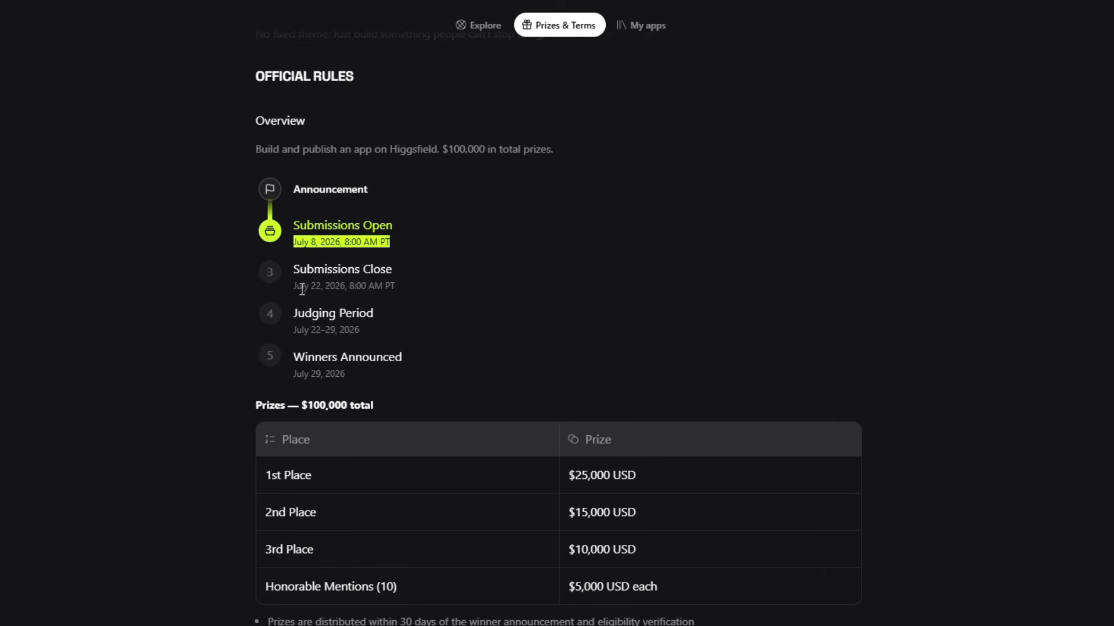
pyautogui.moveTo(294, 286); pyautogui.dragTo(399, 291)
pyautogui.click(316, 286)
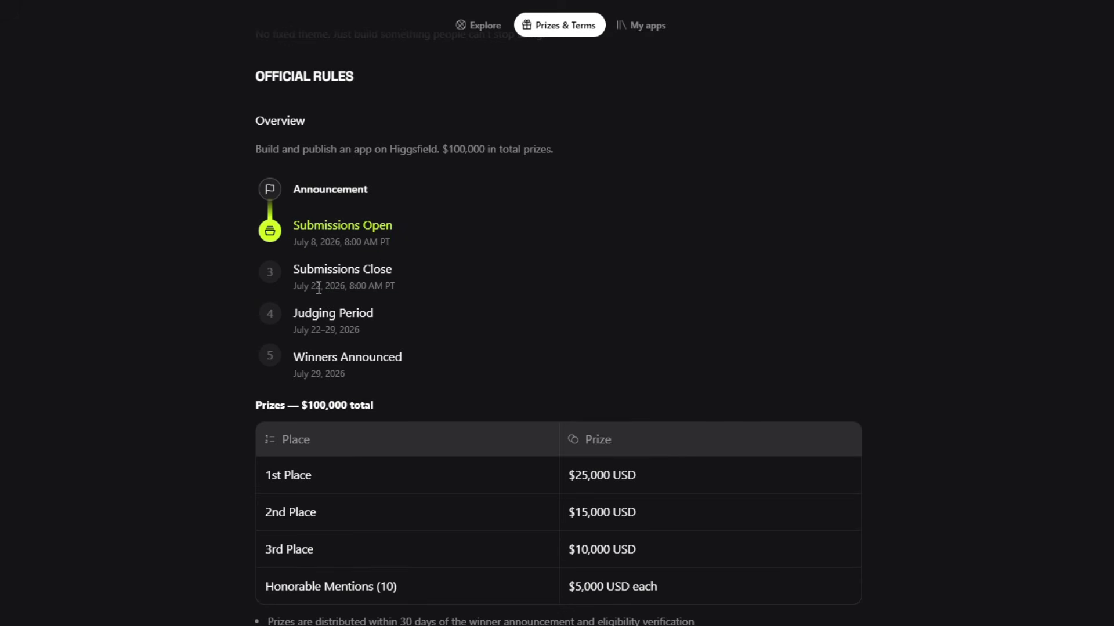
pyautogui.moveTo(293, 286); pyautogui.dragTo(423, 291)
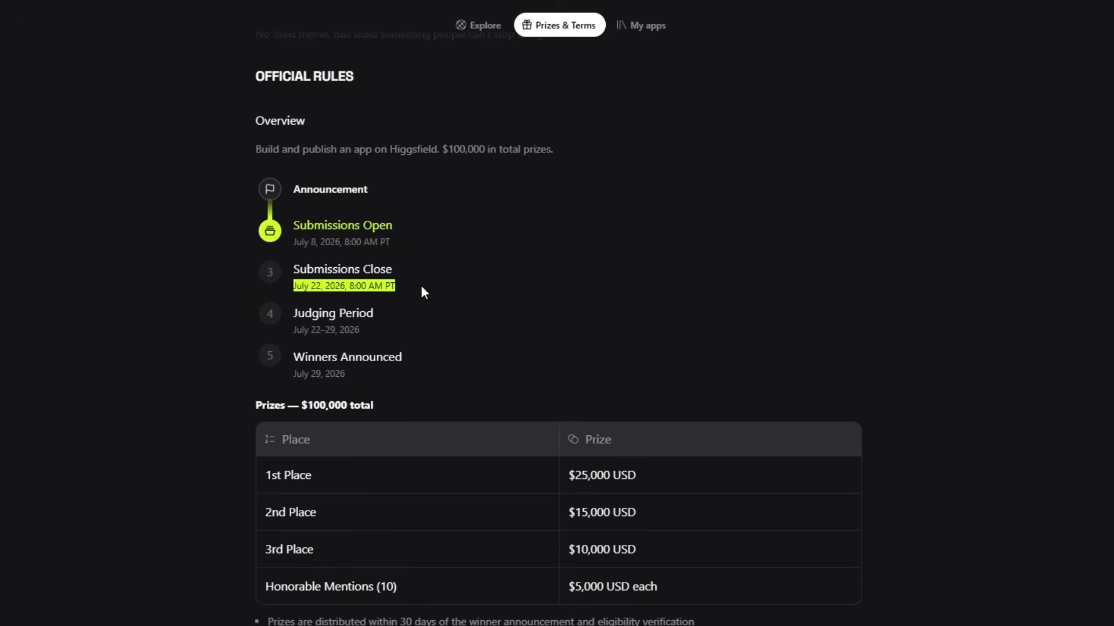
pyautogui.click(427, 290)
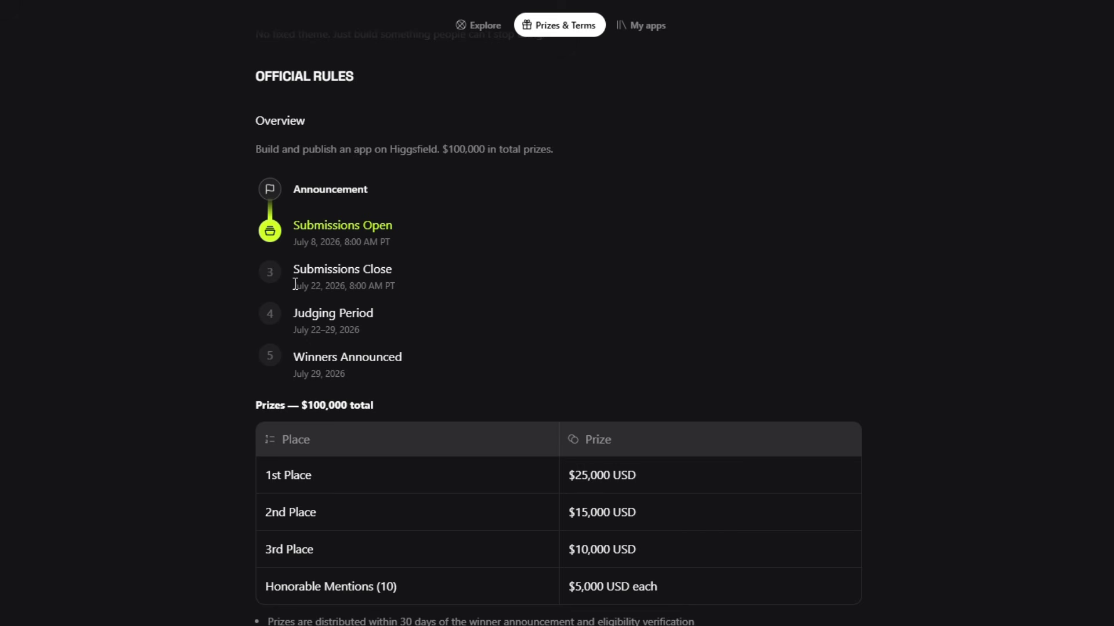
pyautogui.moveTo(294, 286); pyautogui.dragTo(429, 290)
pyautogui.click(433, 290)
# Highlight the Judging Period dates and the Winners Announced date in the contest timeline
pyautogui.scroll(-1, 432, 283)
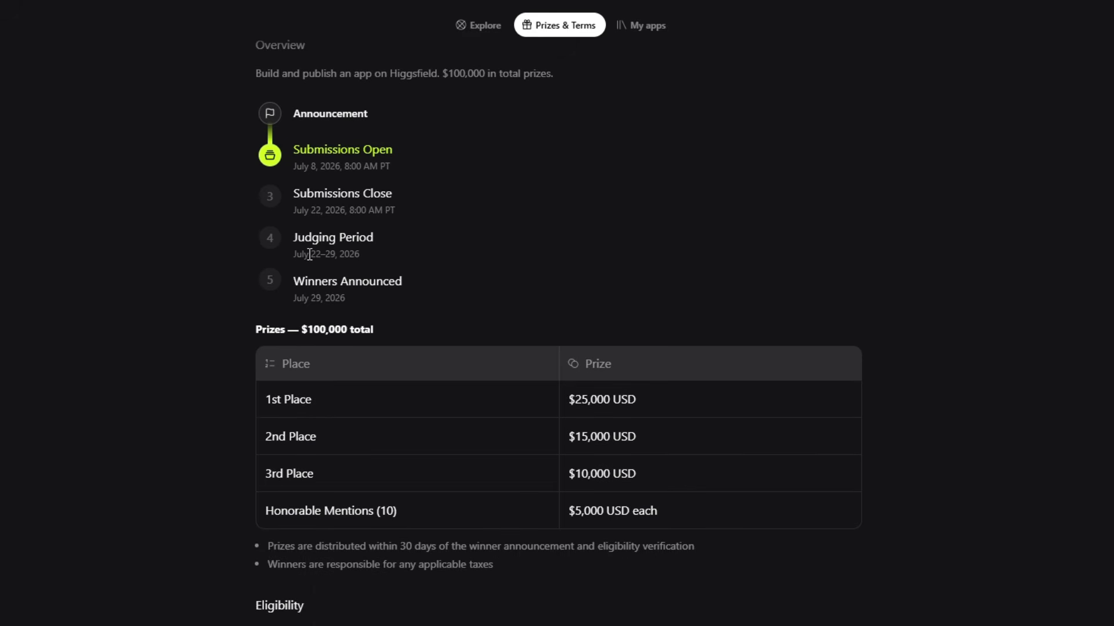
pyautogui.moveTo(294, 255); pyautogui.dragTo(361, 256)
pyautogui.click(352, 278)
pyautogui.moveTo(316, 298); pyautogui.dragTo(347, 301)
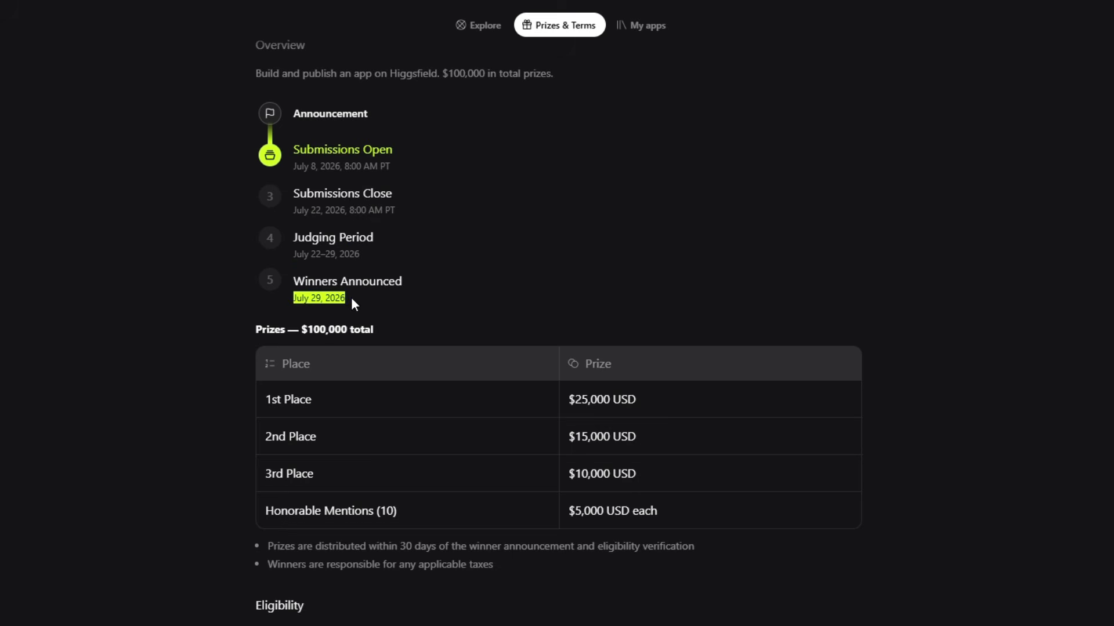
pyautogui.click(378, 301)
# Highlight the prize total above the prize table and the note on when prizes are distributed
pyautogui.scroll(-1, 371, 313)
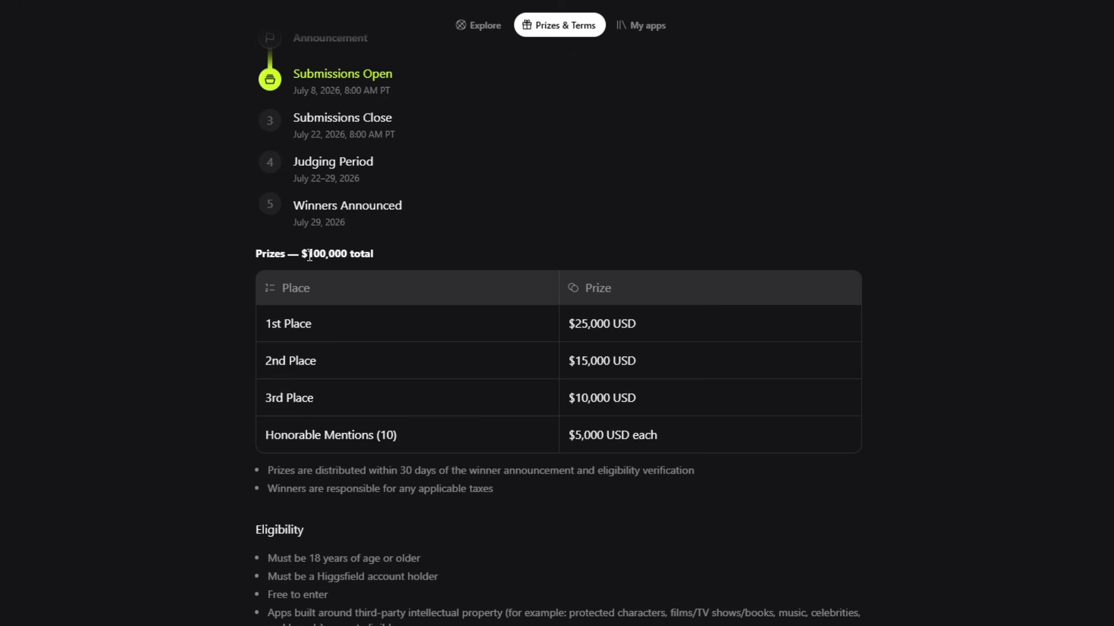
pyautogui.moveTo(302, 254); pyautogui.dragTo(375, 255)
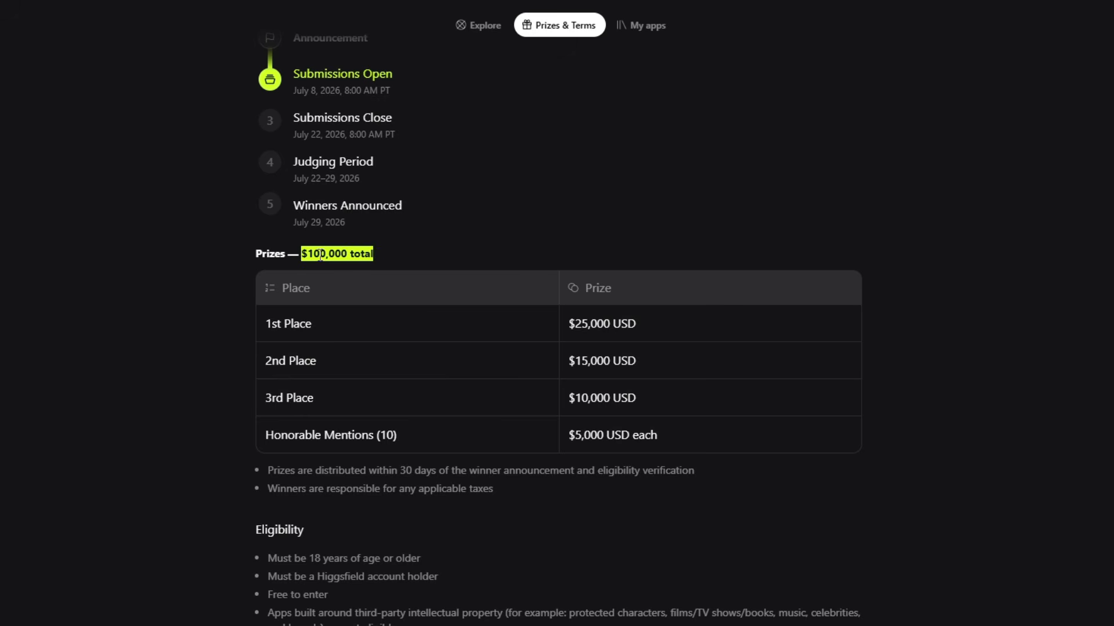
pyautogui.scroll(-1, 420, 248)
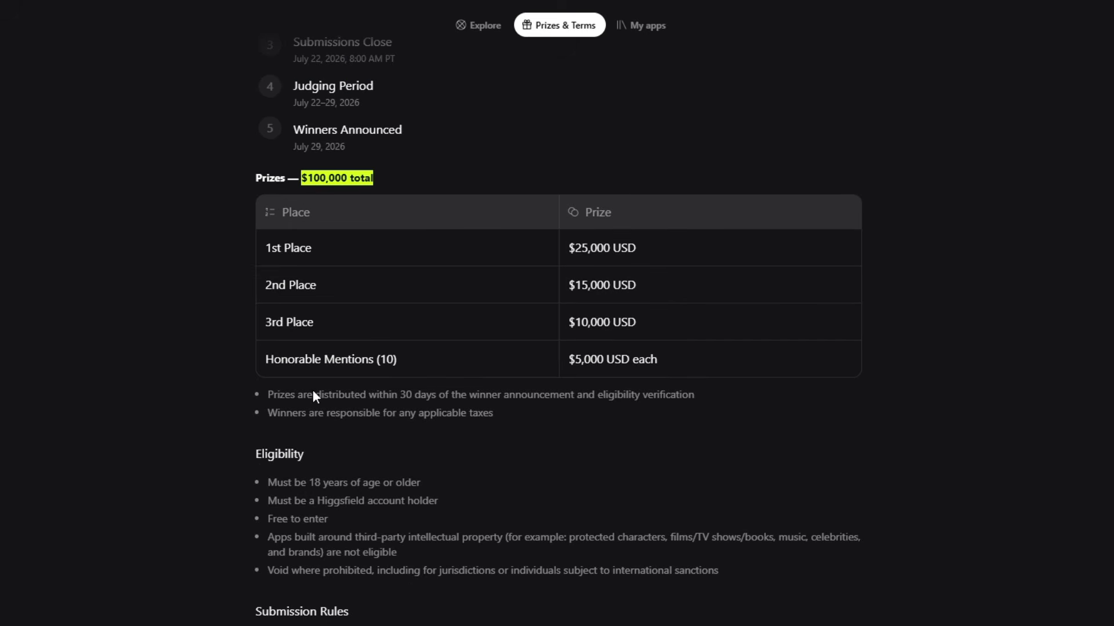
pyautogui.scroll(-1, 519, 257)
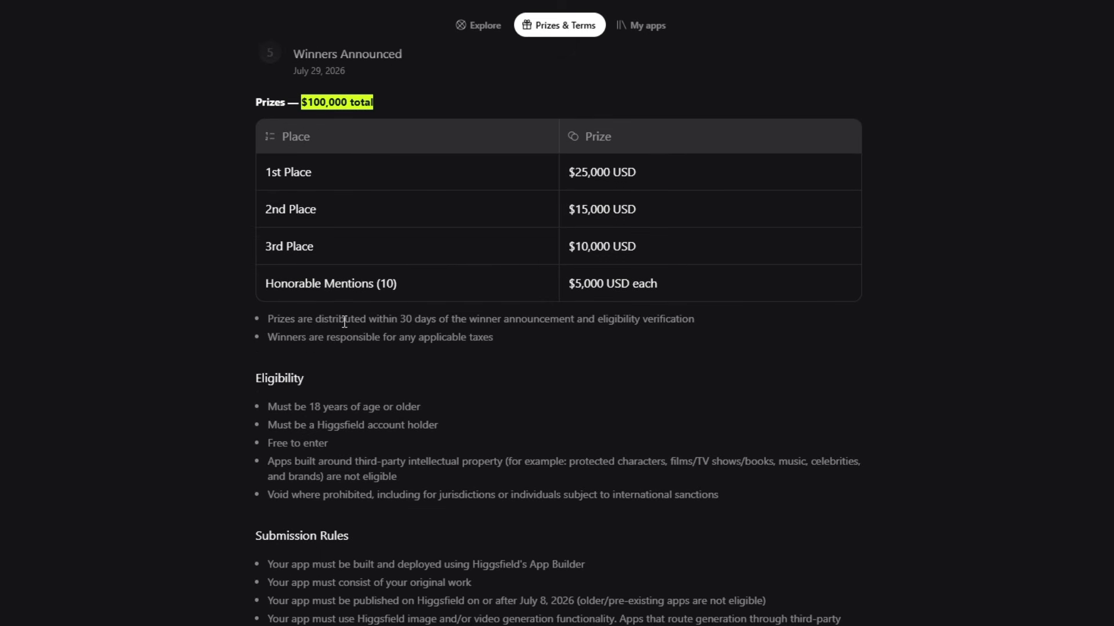
pyautogui.scroll(1, 346, 319)
pyautogui.moveTo(267, 394); pyautogui.dragTo(698, 395)
pyautogui.click(444, 403)
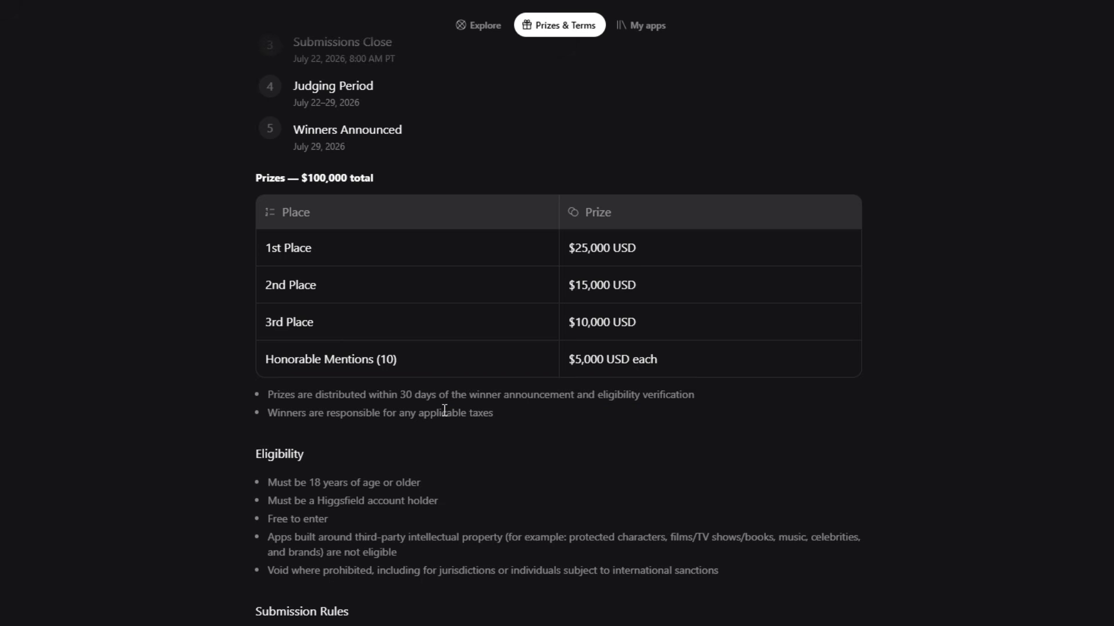
# Highlight the first three Eligibility points in turn: minimum age, Higgsfield account and free entry
pyautogui.scroll(-1, 382, 395)
pyautogui.scroll(-2, 381, 394)
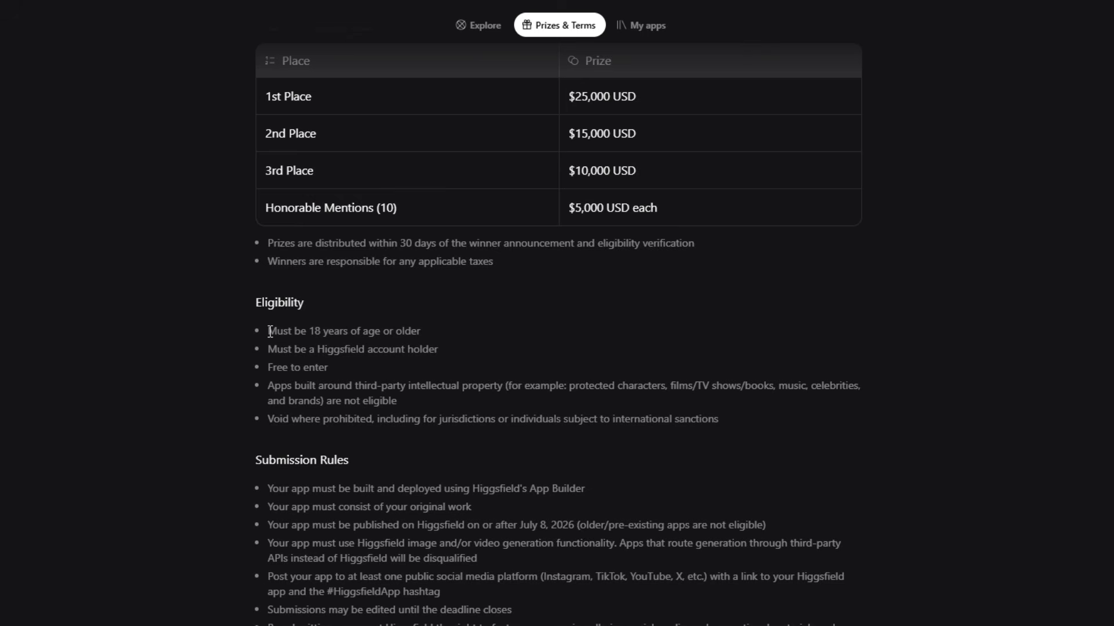
pyautogui.moveTo(271, 332); pyautogui.dragTo(460, 340)
pyautogui.moveTo(268, 350); pyautogui.dragTo(449, 360)
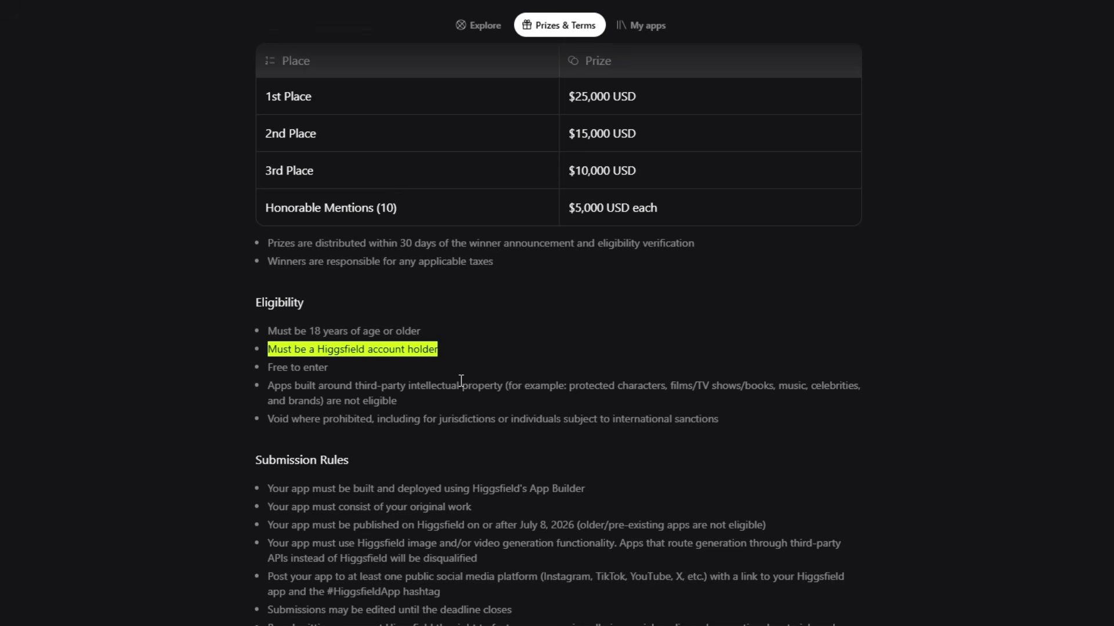
pyautogui.click(382, 380)
pyautogui.moveTo(275, 369); pyautogui.dragTo(329, 368)
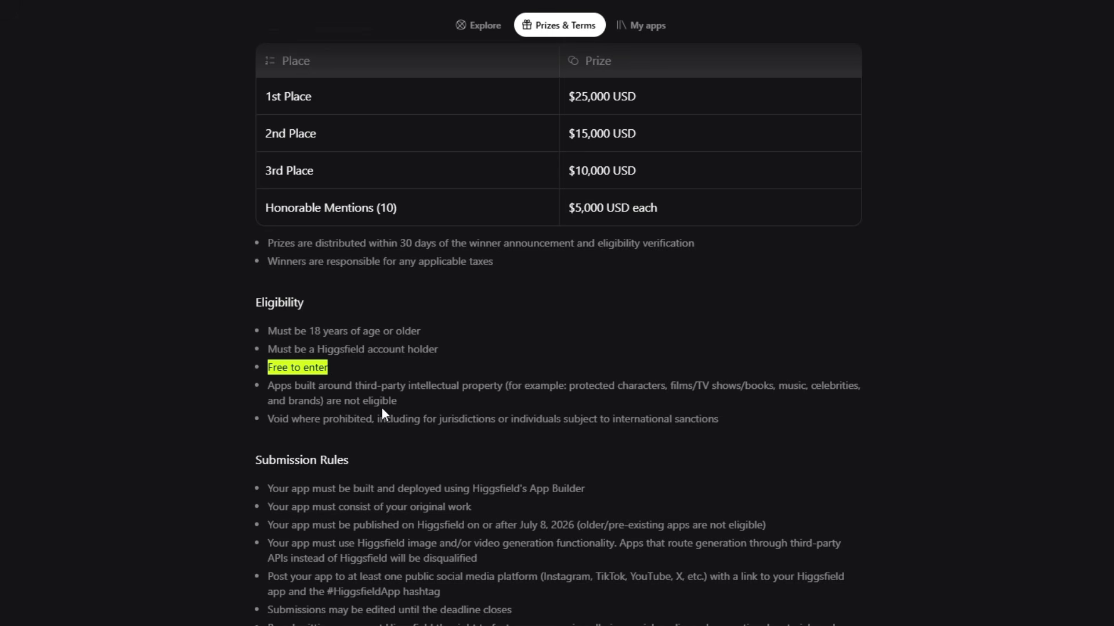
# Highlight the Eligibility points on third-party intellectual property and on where the contest is void
pyautogui.moveTo(269, 386); pyautogui.dragTo(383, 401)
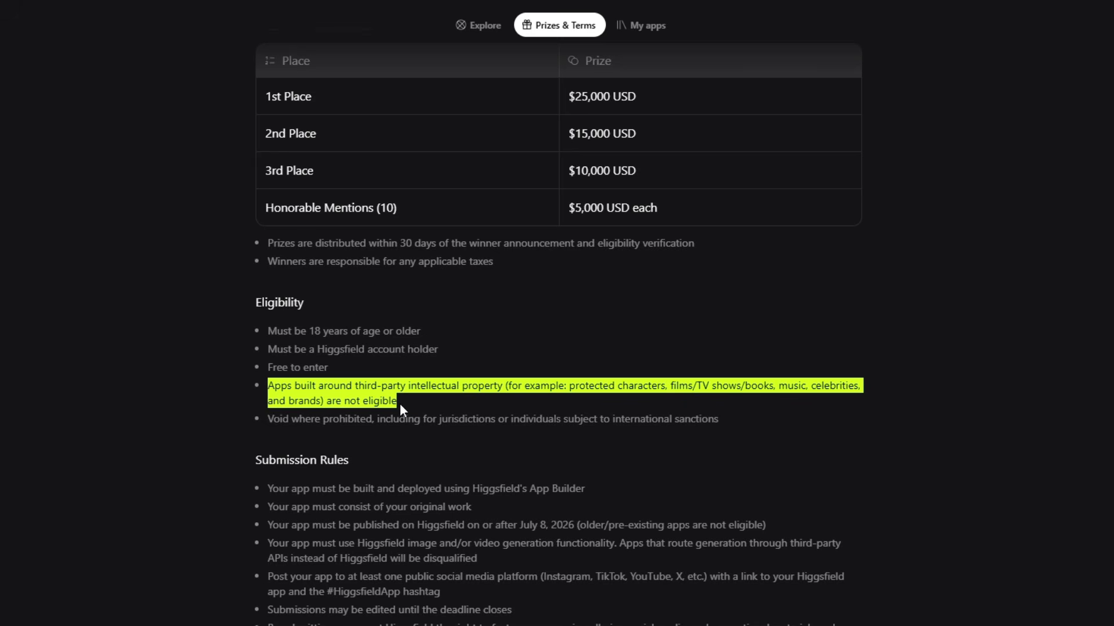
pyautogui.moveTo(268, 418); pyautogui.dragTo(734, 440)
pyautogui.click(702, 464)
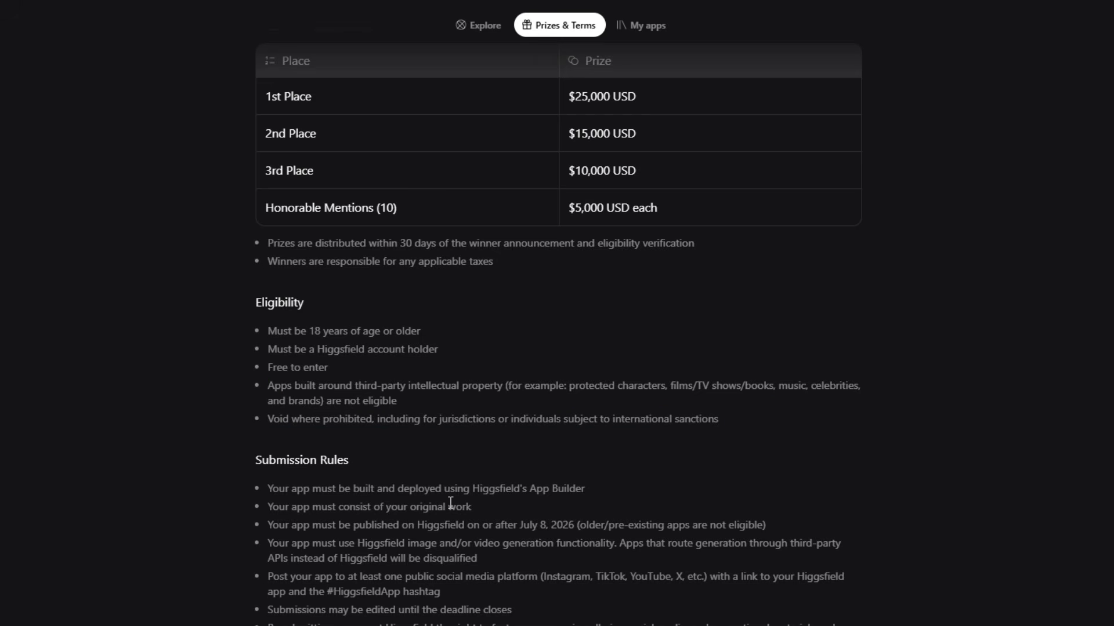
# Highlight the Submission Rules on the earliest publishing date and on using Higgsfield's own image and video generation
pyautogui.scroll(-3, 458, 535)
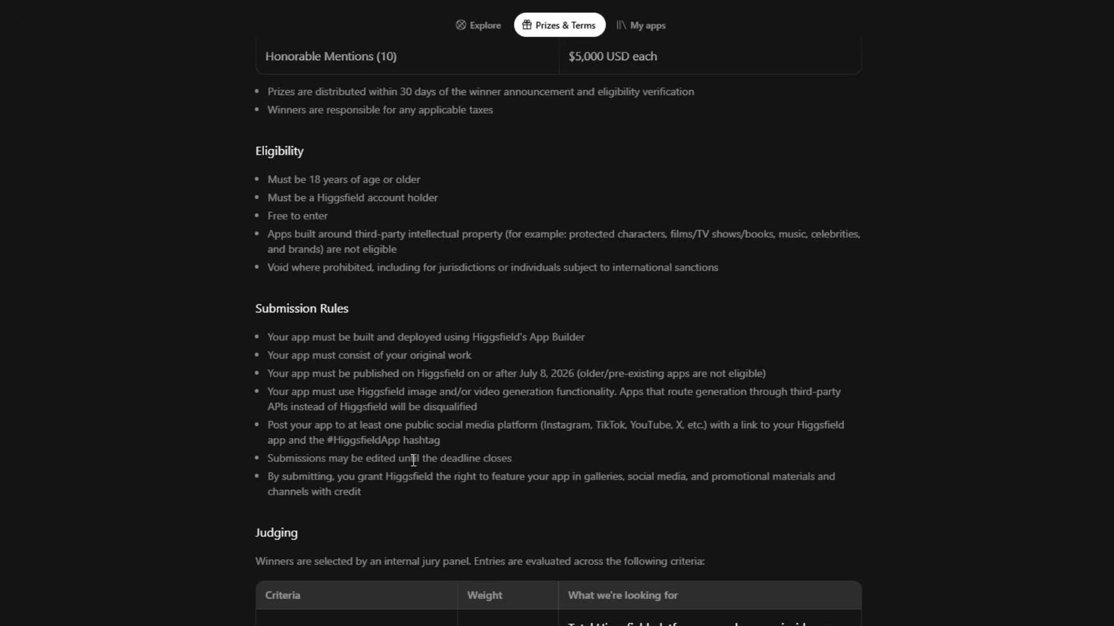
pyautogui.scroll(-1, 448, 387)
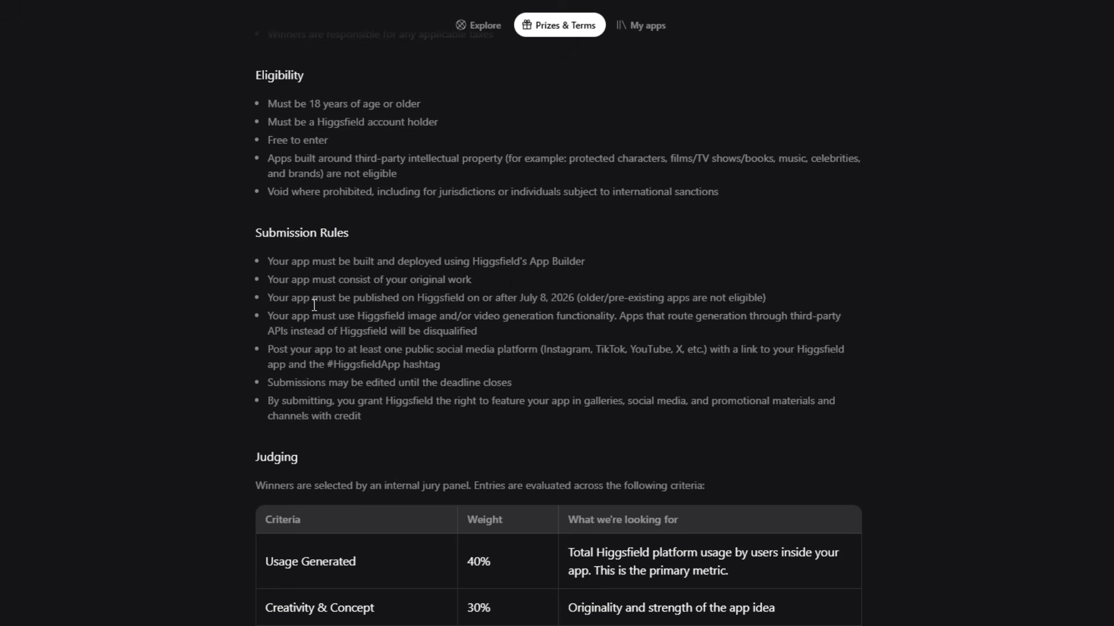
pyautogui.moveTo(268, 298); pyautogui.dragTo(768, 297)
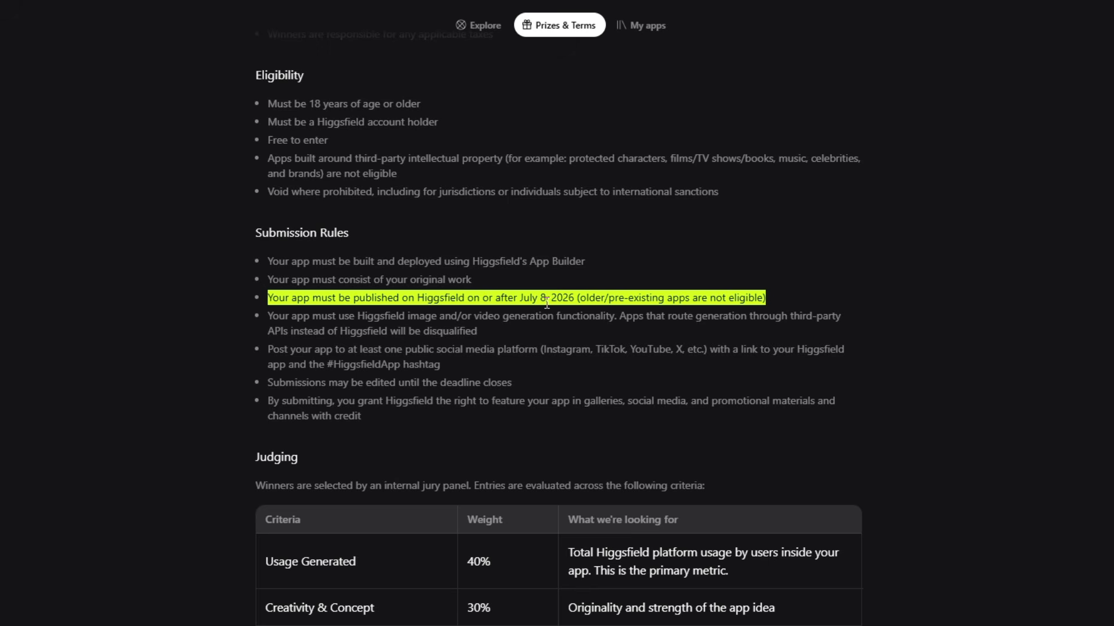
pyautogui.moveTo(390, 317); pyautogui.dragTo(630, 330)
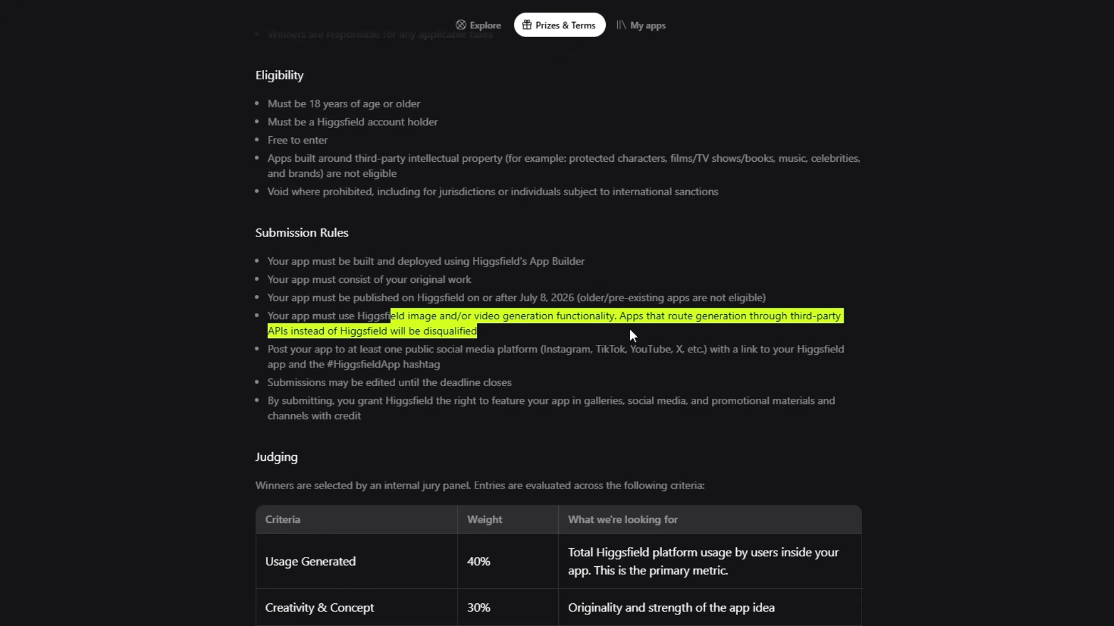
pyautogui.click(534, 331)
# Highlight the Submission Rules on posting the app to social media and on editing submissions until the deadline
pyautogui.moveTo(267, 349); pyautogui.dragTo(460, 369)
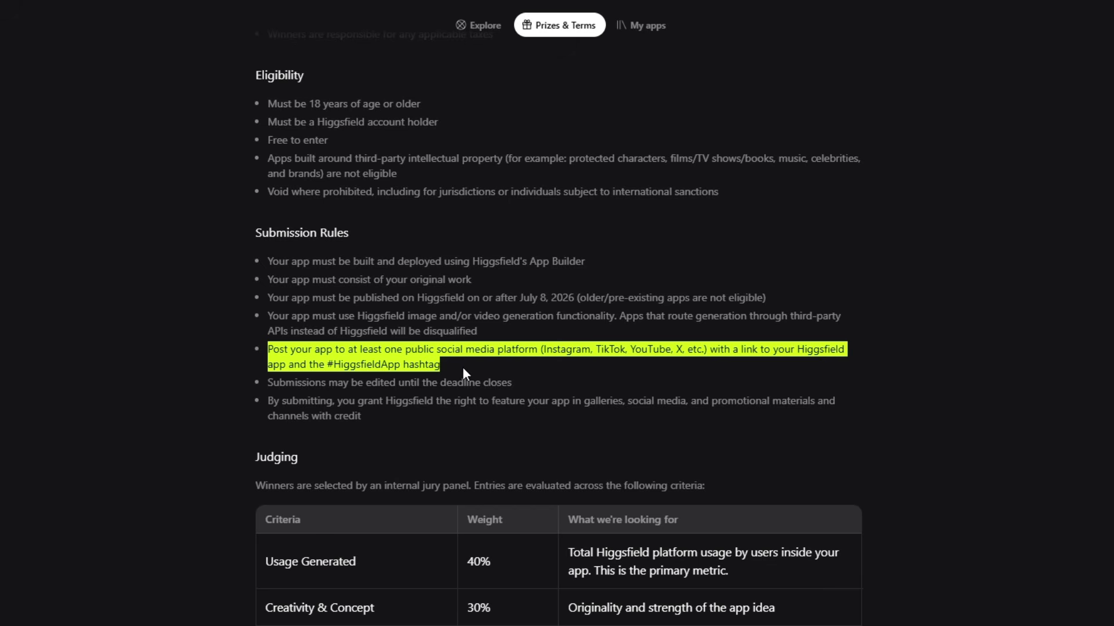
pyautogui.click(462, 368)
pyautogui.scroll(-1, 462, 368)
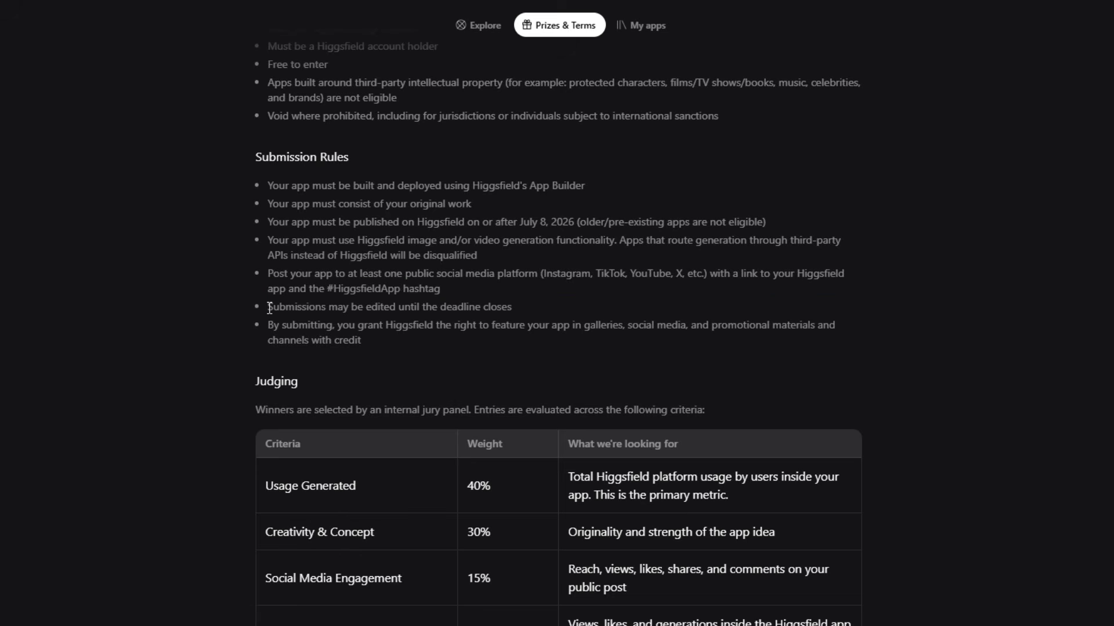
pyautogui.moveTo(268, 307); pyautogui.dragTo(508, 309)
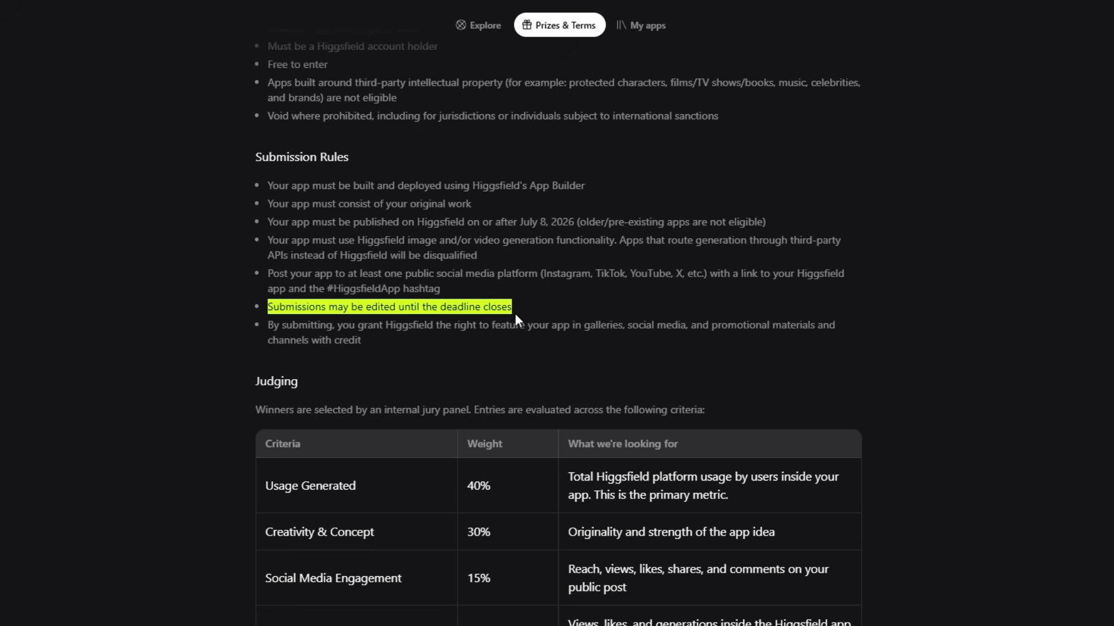
pyautogui.scroll(1, 520, 315)
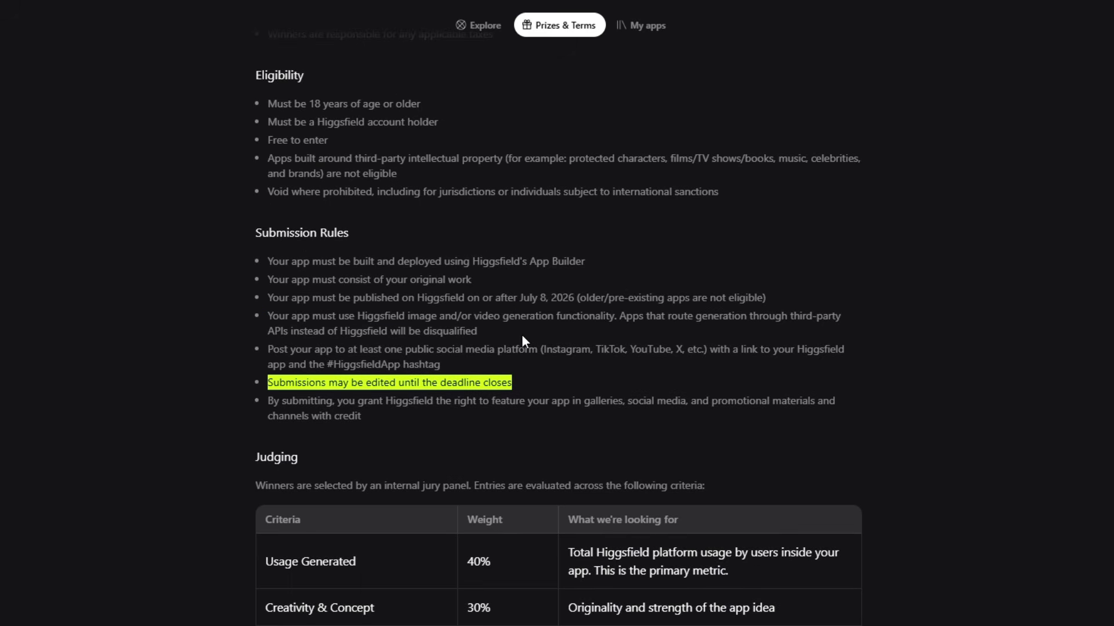
pyautogui.scroll(-1, 527, 382)
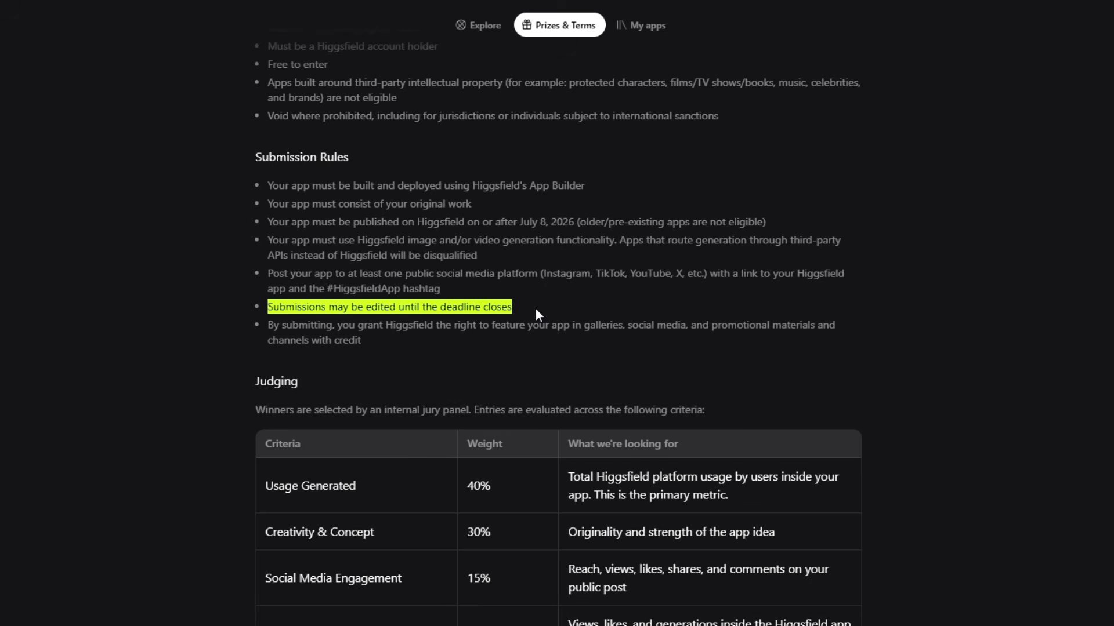
# Highlight the Judging heading, the Usage Generated criterion and its weight in the criteria table
pyautogui.scroll(-2, 535, 308)
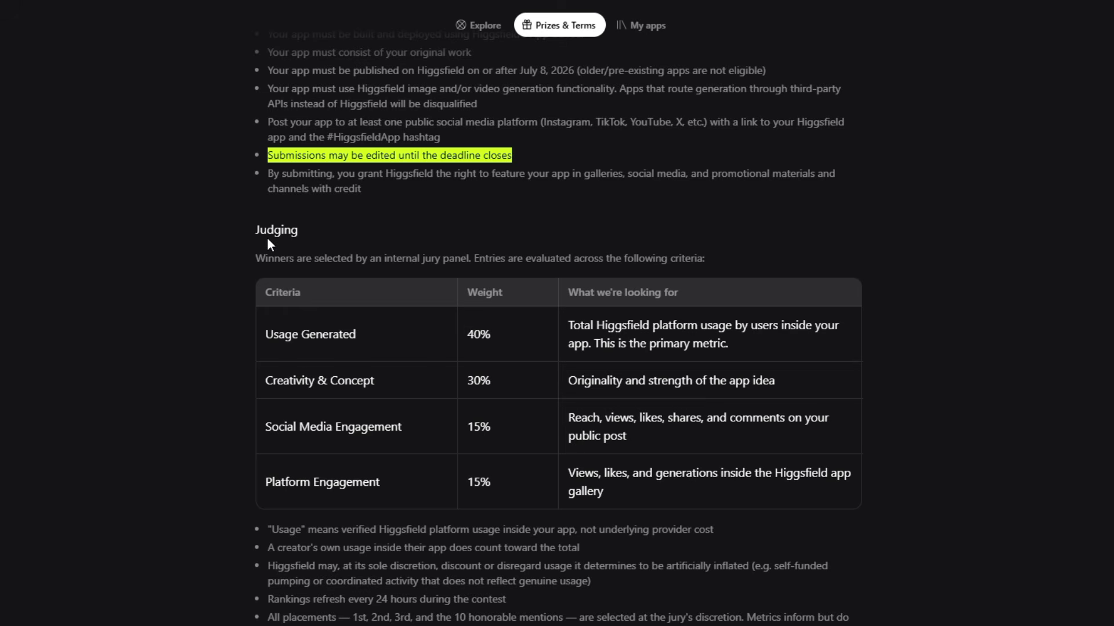
pyautogui.moveTo(257, 232); pyautogui.dragTo(311, 233)
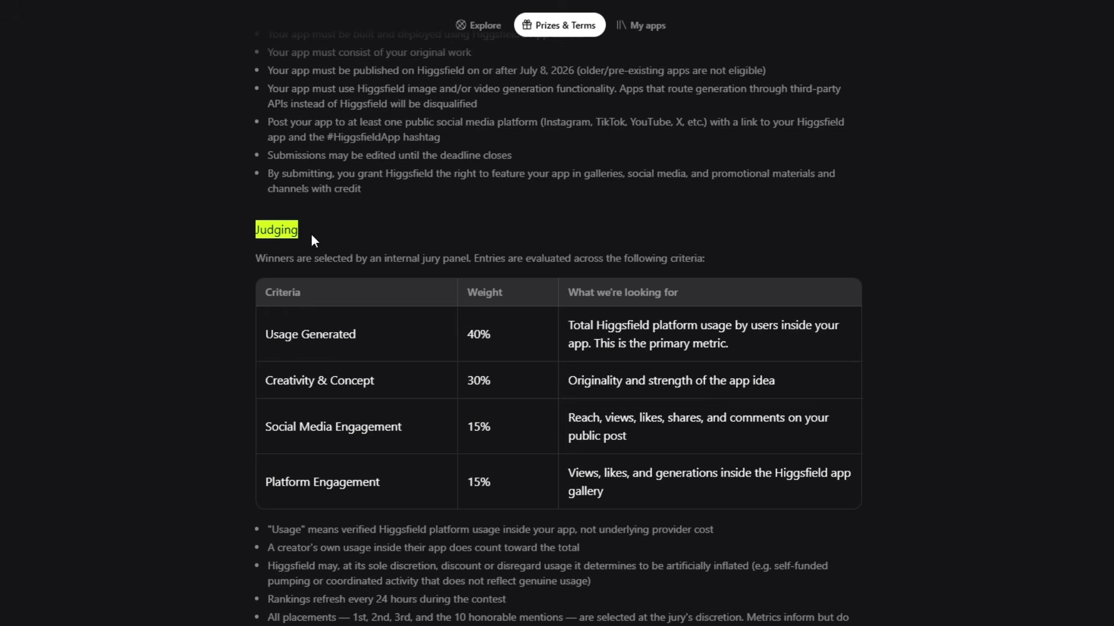
pyautogui.click(348, 237)
pyautogui.scroll(-1, 387, 235)
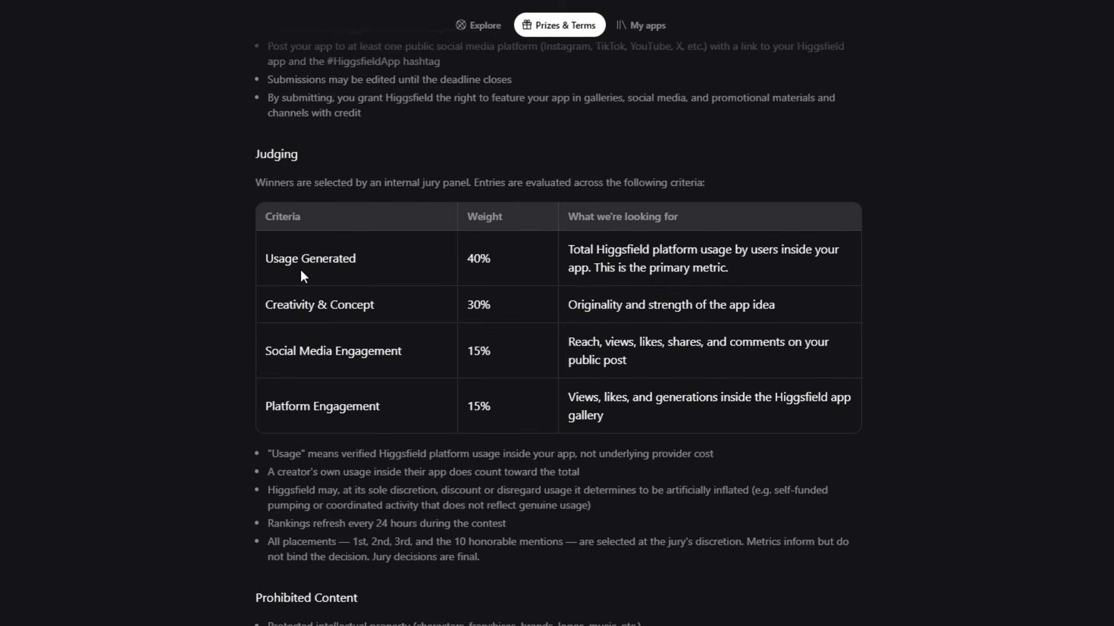
pyautogui.moveTo(267, 259); pyautogui.dragTo(359, 265)
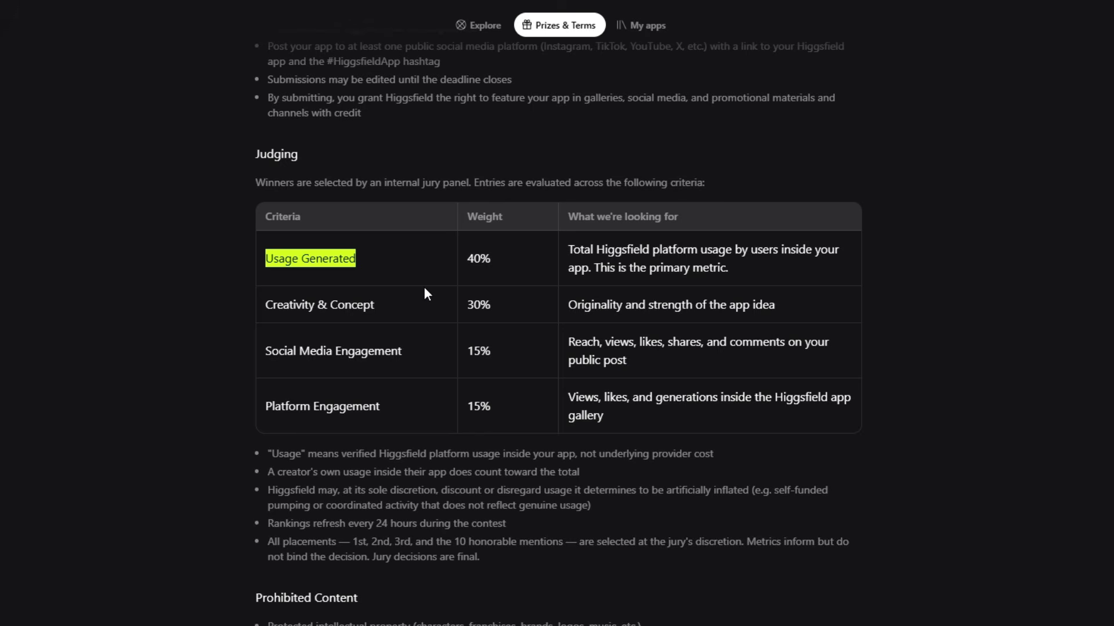
pyautogui.scroll(1, 424, 288)
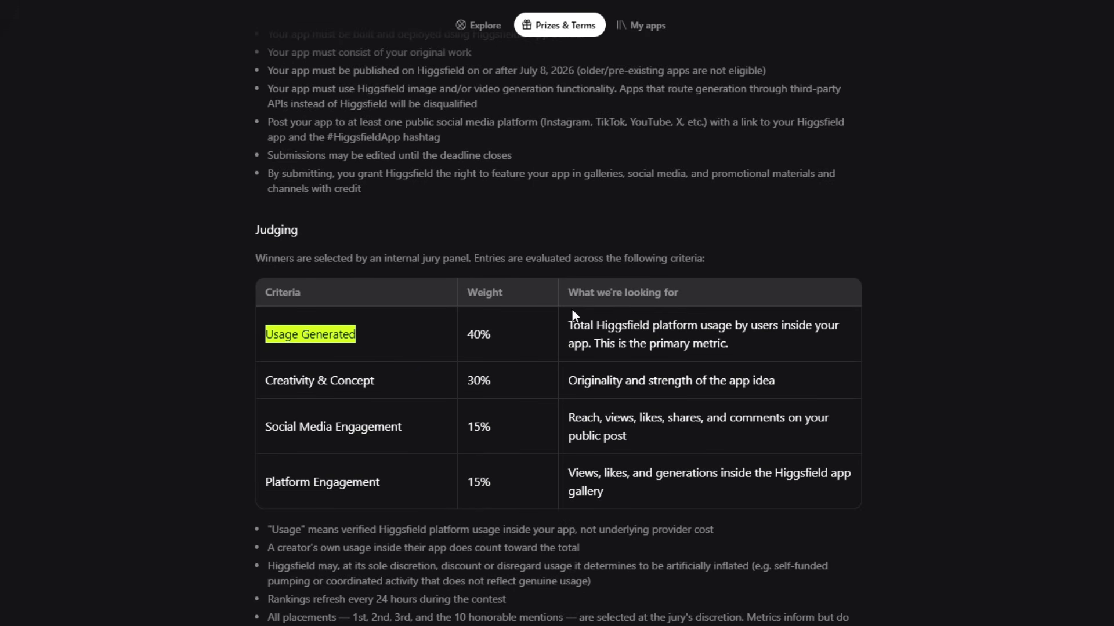
pyautogui.moveTo(471, 329); pyautogui.dragTo(485, 330)
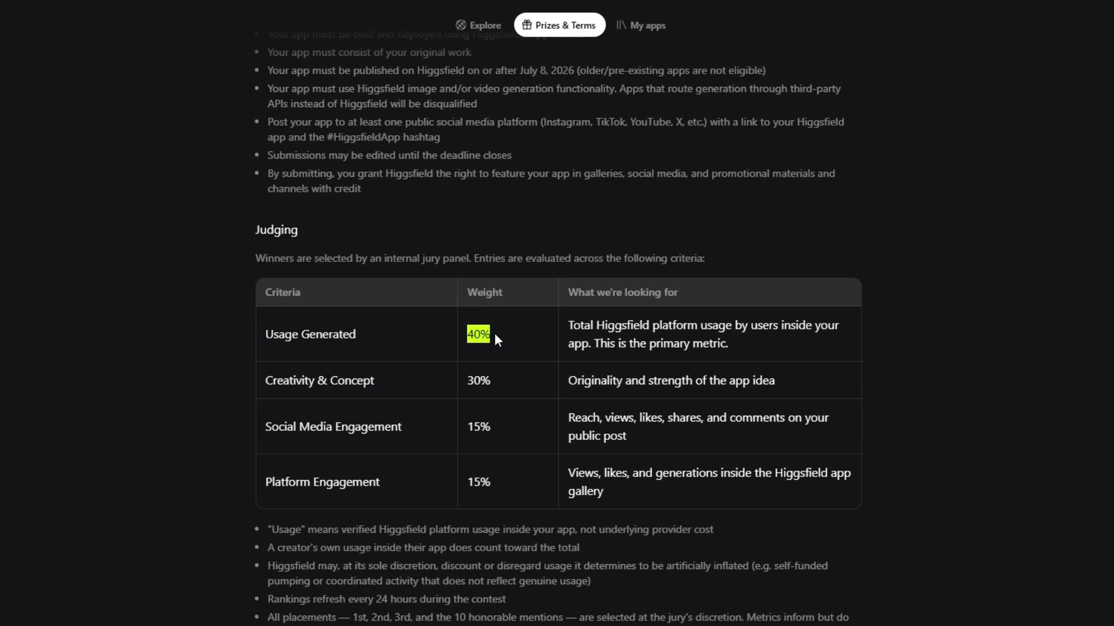
# Highlight the Creativity & Concept criterion and its weight in the judging table
pyautogui.moveTo(265, 382); pyautogui.dragTo(362, 382)
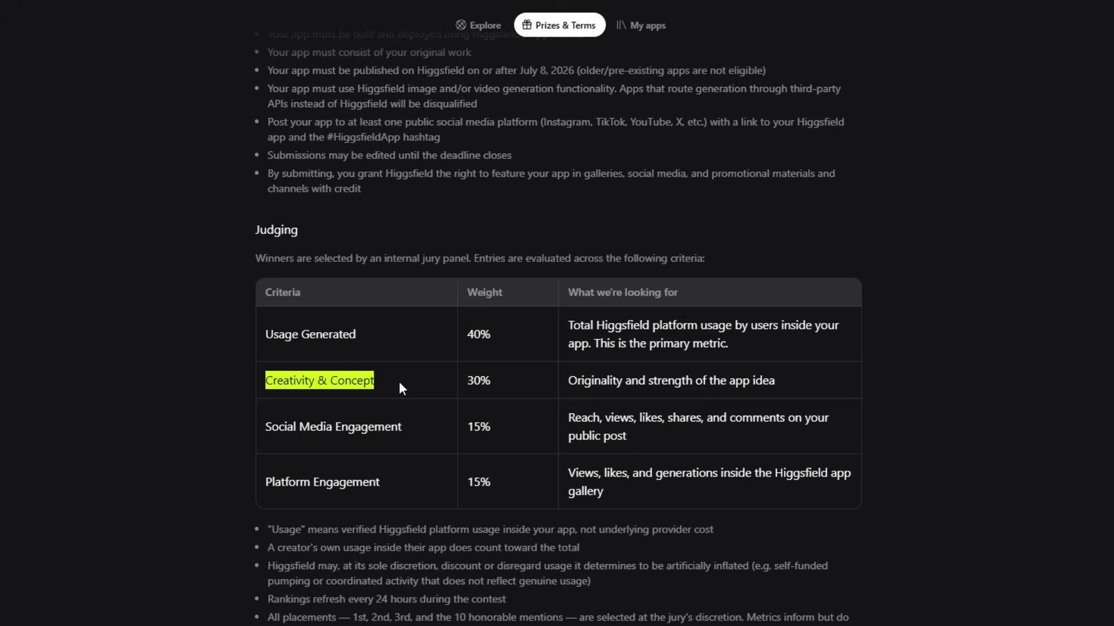
pyautogui.click(398, 381)
pyautogui.moveTo(467, 383); pyautogui.dragTo(495, 386)
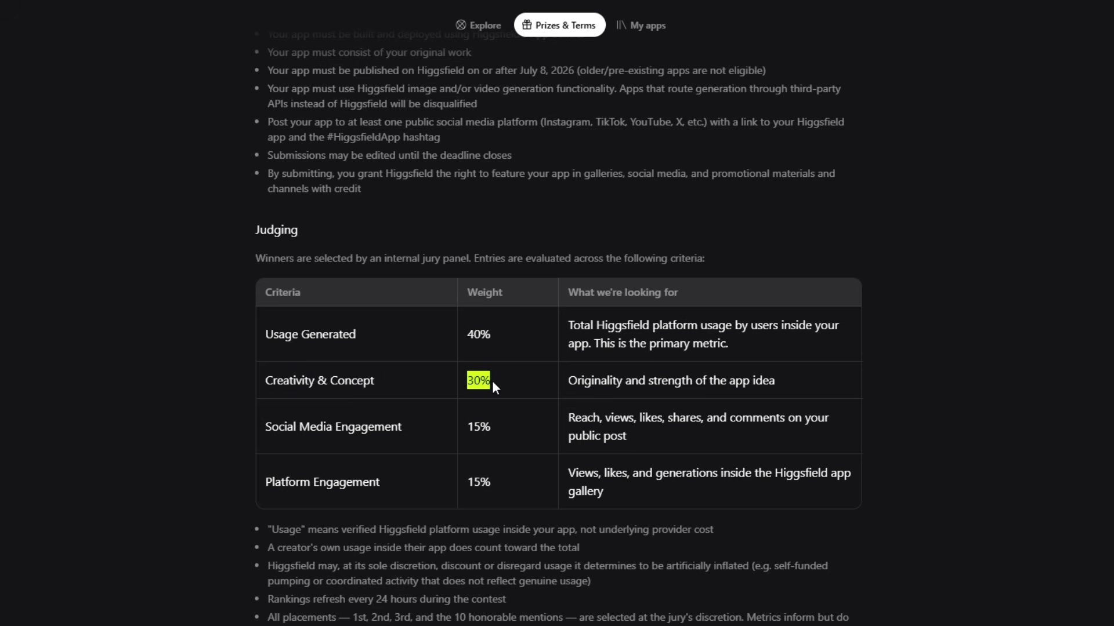
pyautogui.click(313, 424)
# Highlight the Social Media Engagement criterion, its description and its weight in the judging table
pyautogui.moveTo(269, 427); pyautogui.dragTo(403, 429)
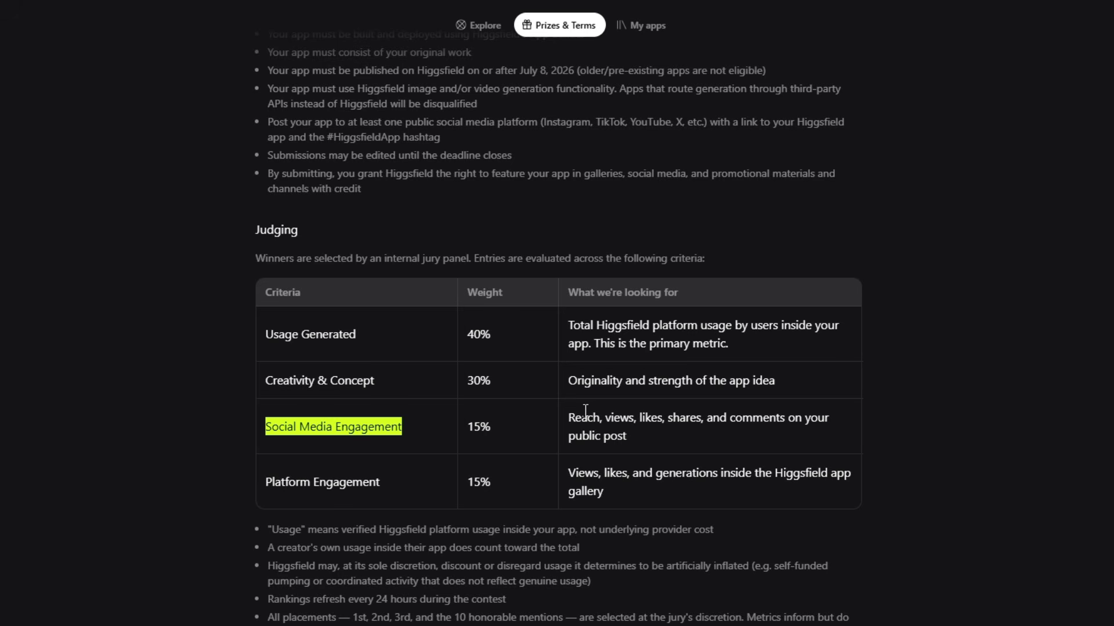
pyautogui.moveTo(568, 418); pyautogui.dragTo(609, 430)
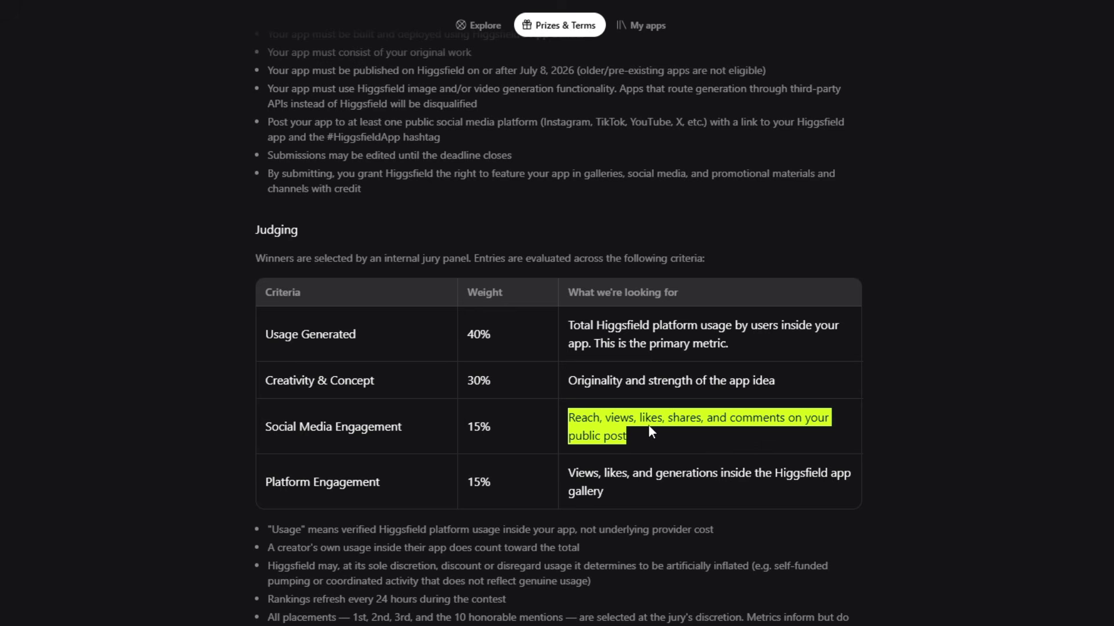
pyautogui.moveTo(465, 426); pyautogui.dragTo(495, 429)
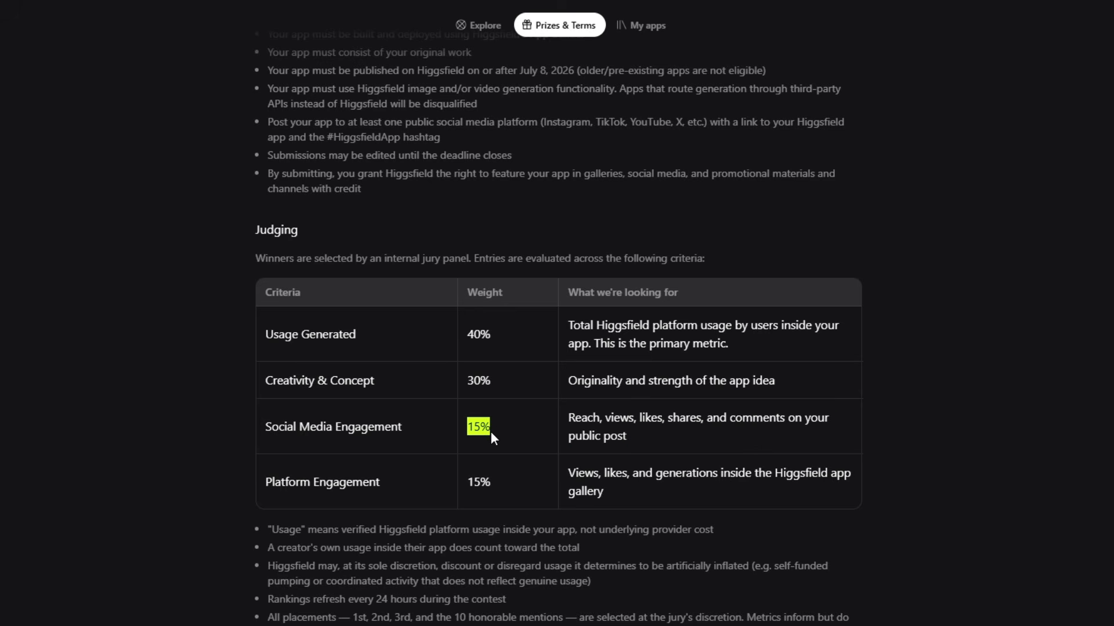
pyautogui.scroll(-2, 451, 435)
pyautogui.click(365, 408)
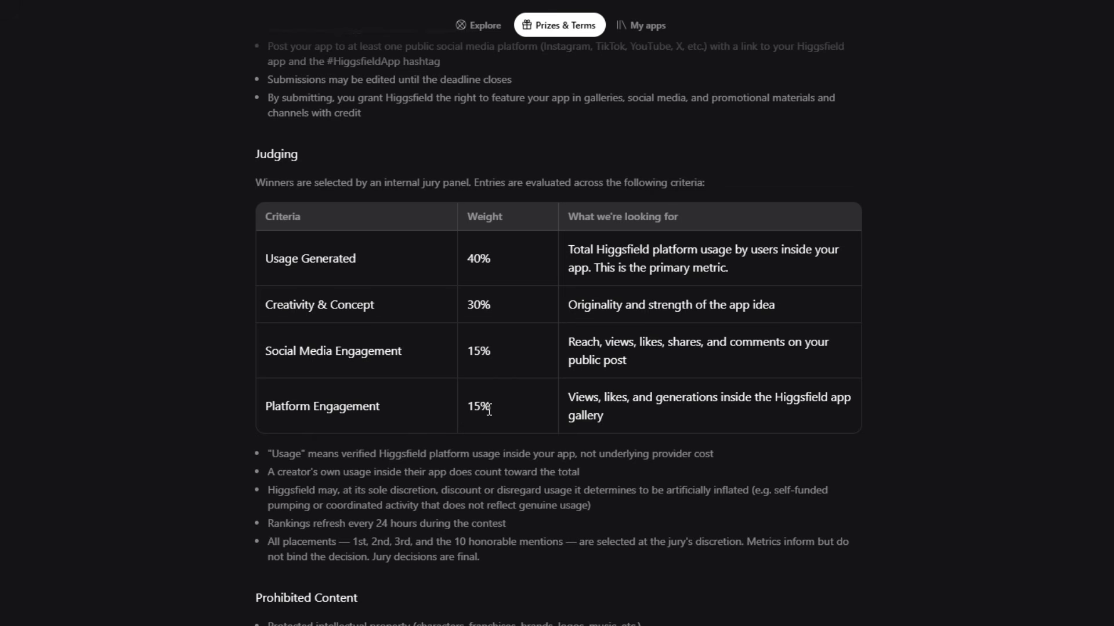
# Highlight all points under Prohibited Content, followed by the points under Originality & Ownership
pyautogui.scroll(-8, 471, 480)
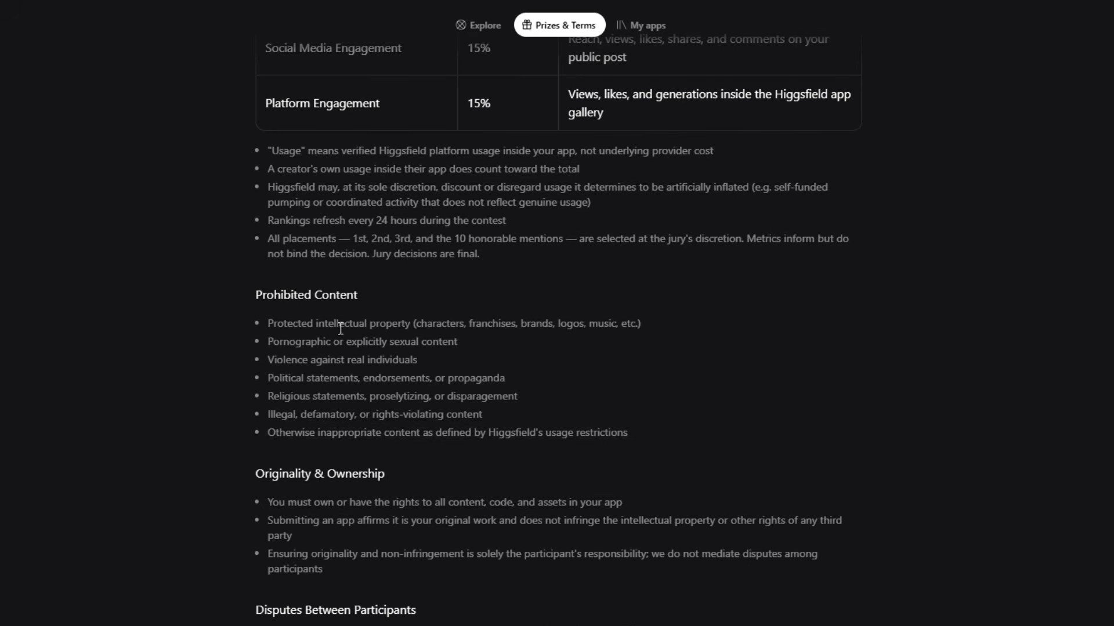
pyautogui.moveTo(267, 323); pyautogui.dragTo(341, 359)
pyautogui.moveTo(390, 388); pyautogui.dragTo(665, 444)
pyautogui.scroll(-6, 480, 403)
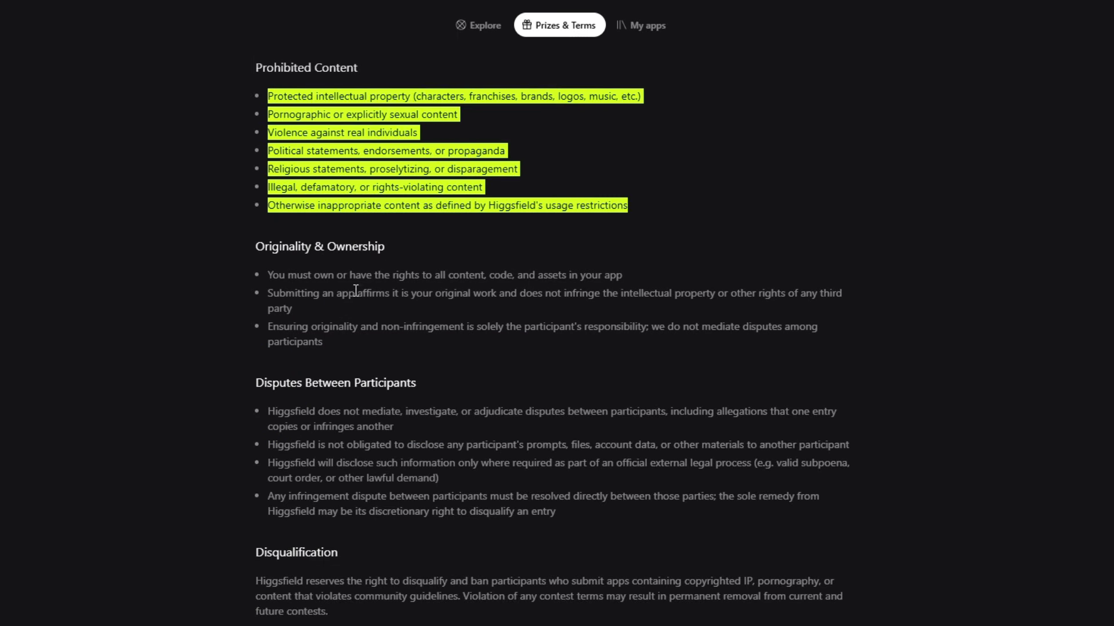
pyautogui.moveTo(273, 274); pyautogui.dragTo(346, 344)
pyautogui.click(459, 356)
# Highlight all the points under Disputes Between Participants, and clear the selection after reading them
pyautogui.scroll(-4, 455, 356)
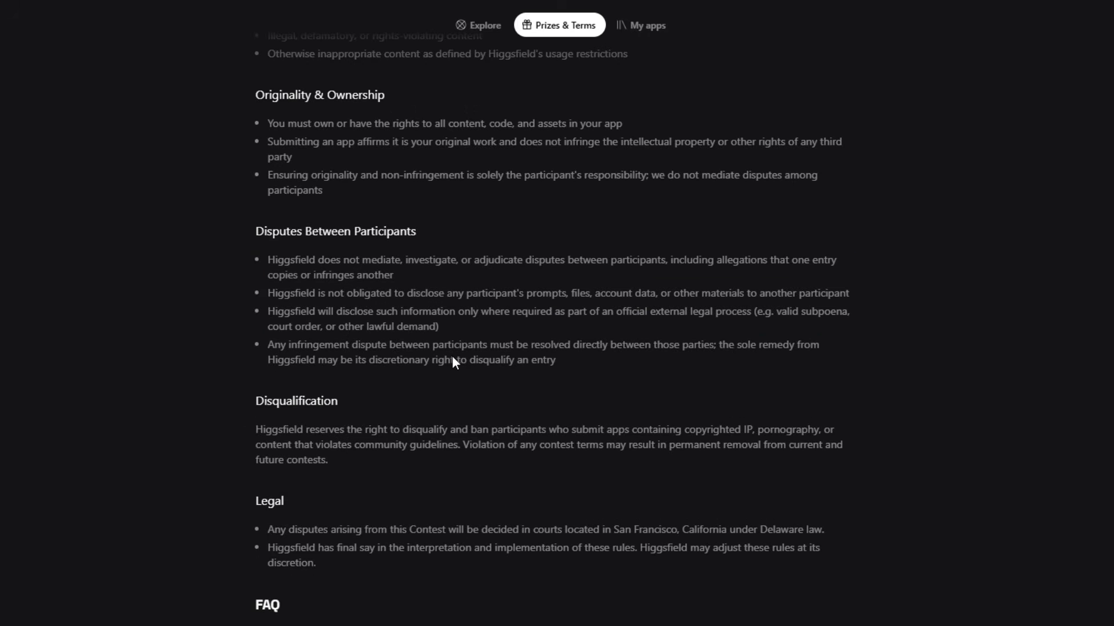
pyautogui.moveTo(271, 259); pyautogui.dragTo(581, 373)
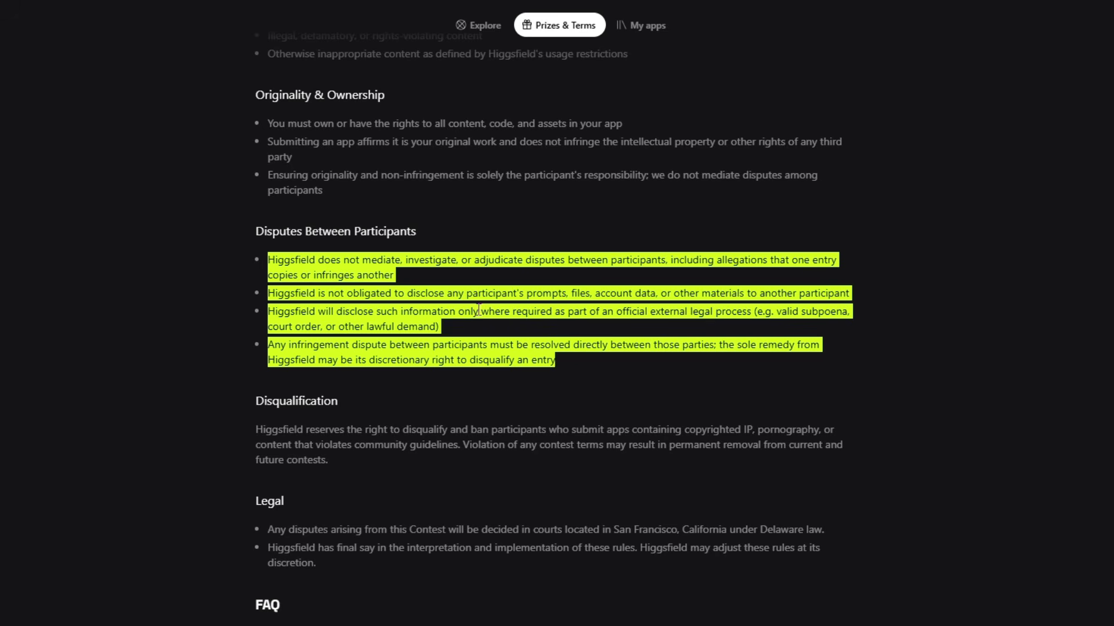
pyautogui.scroll(1, 479, 313)
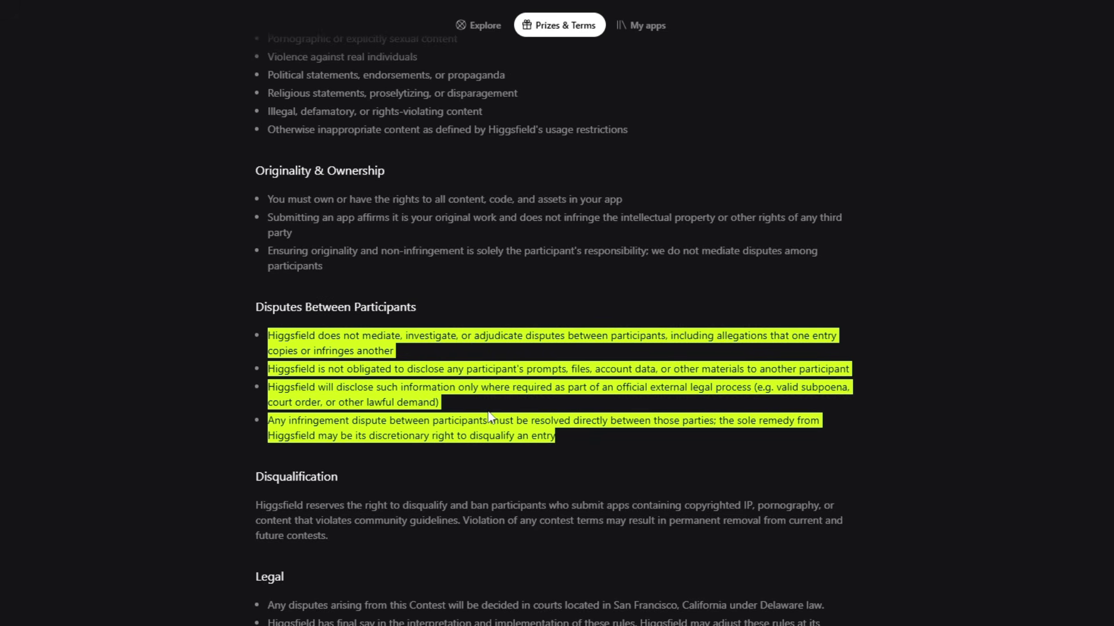
pyautogui.scroll(-1, 481, 406)
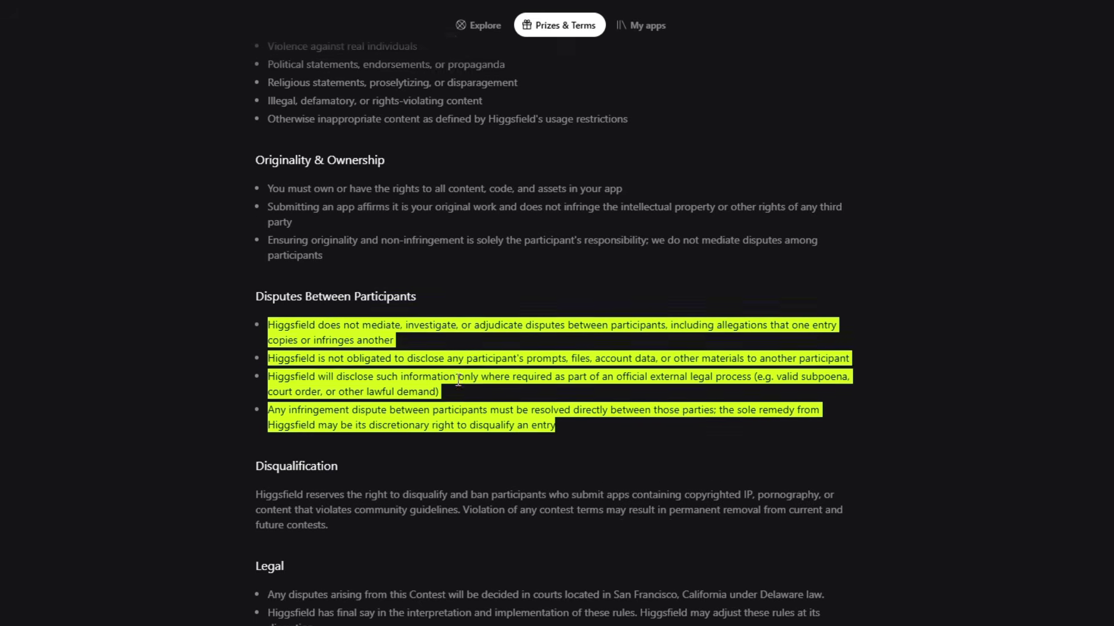
pyautogui.click(469, 394)
# Glance through the Legal and FAQ sections and start creating an app from the contest's prize banner
pyautogui.scroll(-3, 429, 377)
pyautogui.scroll(-2, 395, 383)
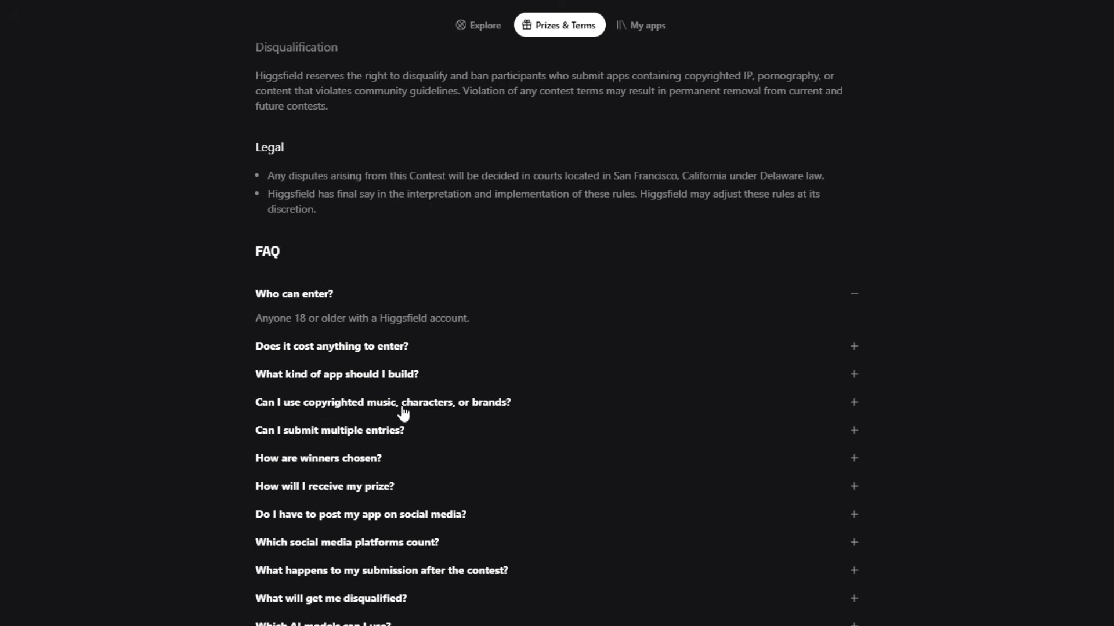
pyautogui.scroll(20, 406, 409)
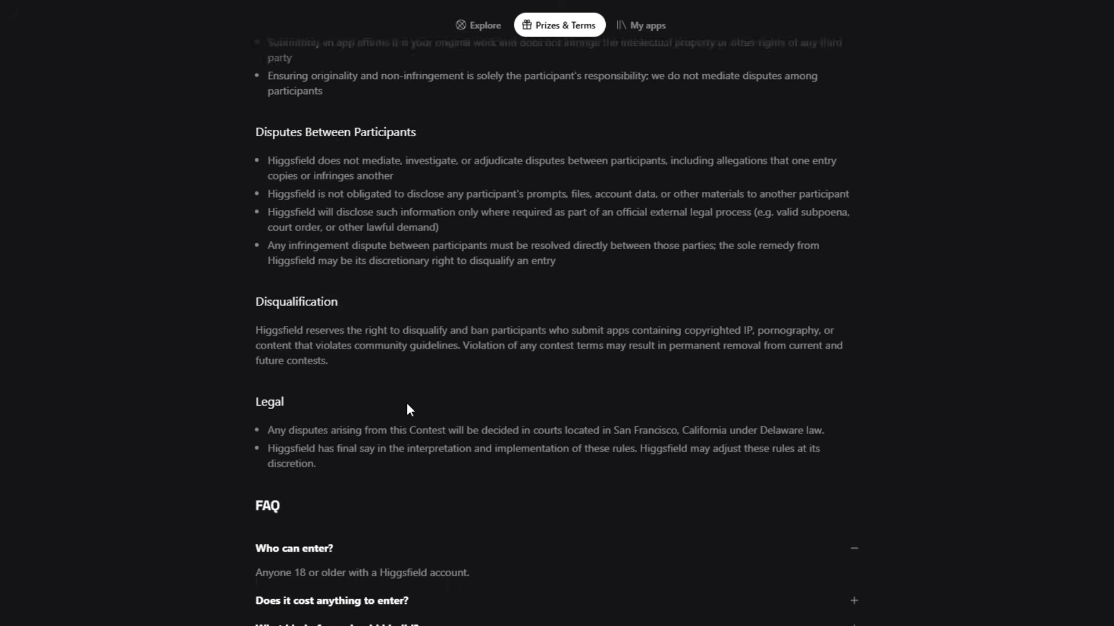
pyautogui.scroll(6, 399, 407)
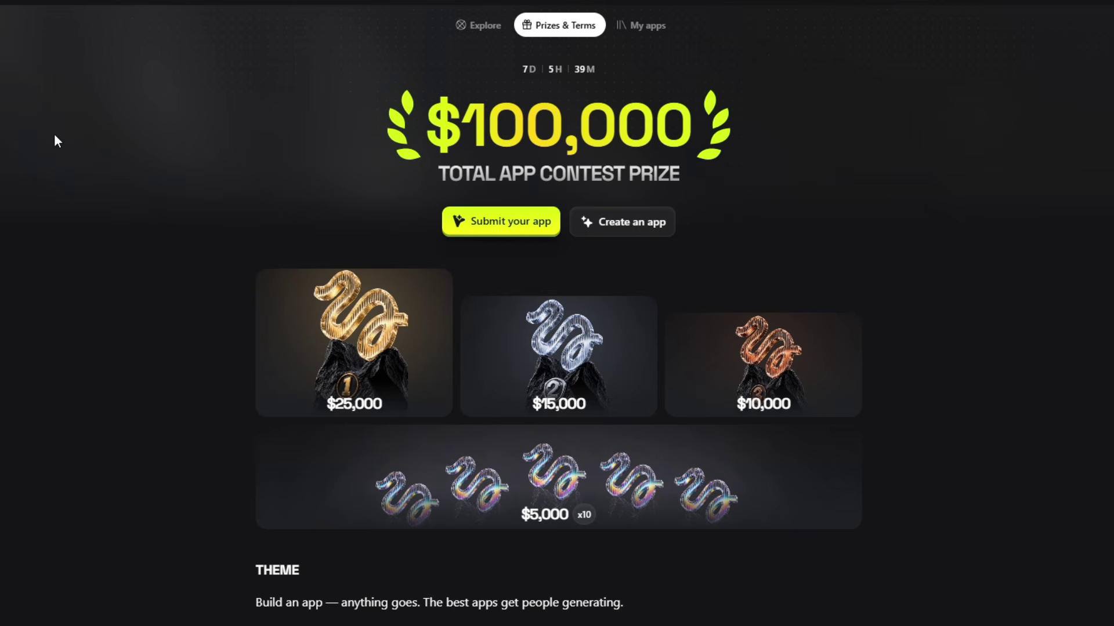
pyautogui.click(640, 229)
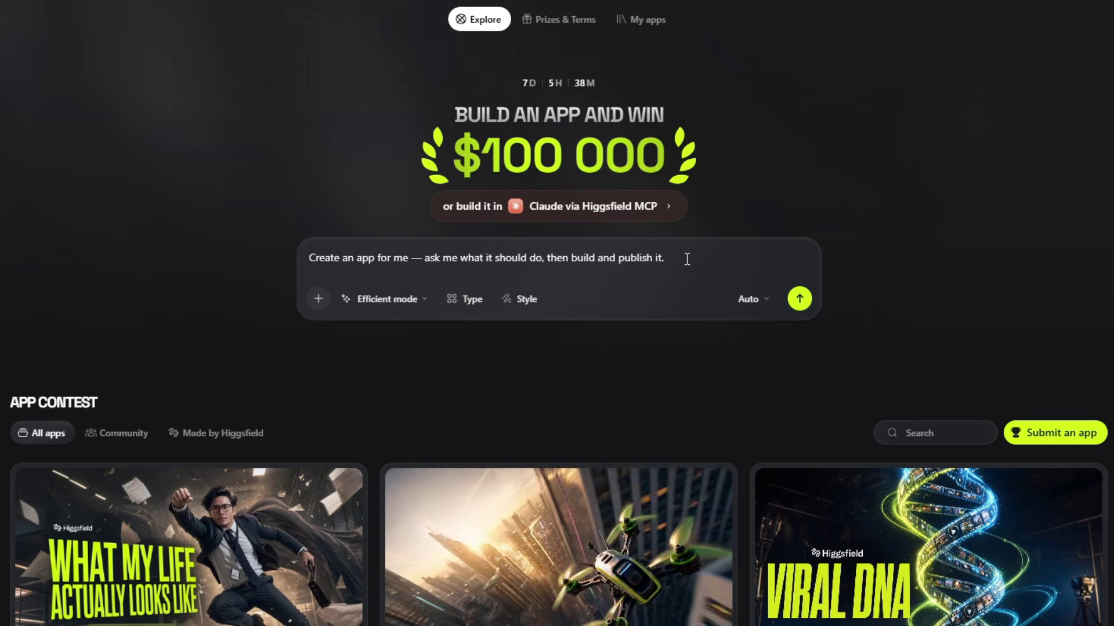
# Highlight the prefilled app-creation prompt twice, leaving its text unselected, and look at the App Contest gallery
pyautogui.moveTo(673, 255); pyautogui.dragTo(307, 268)
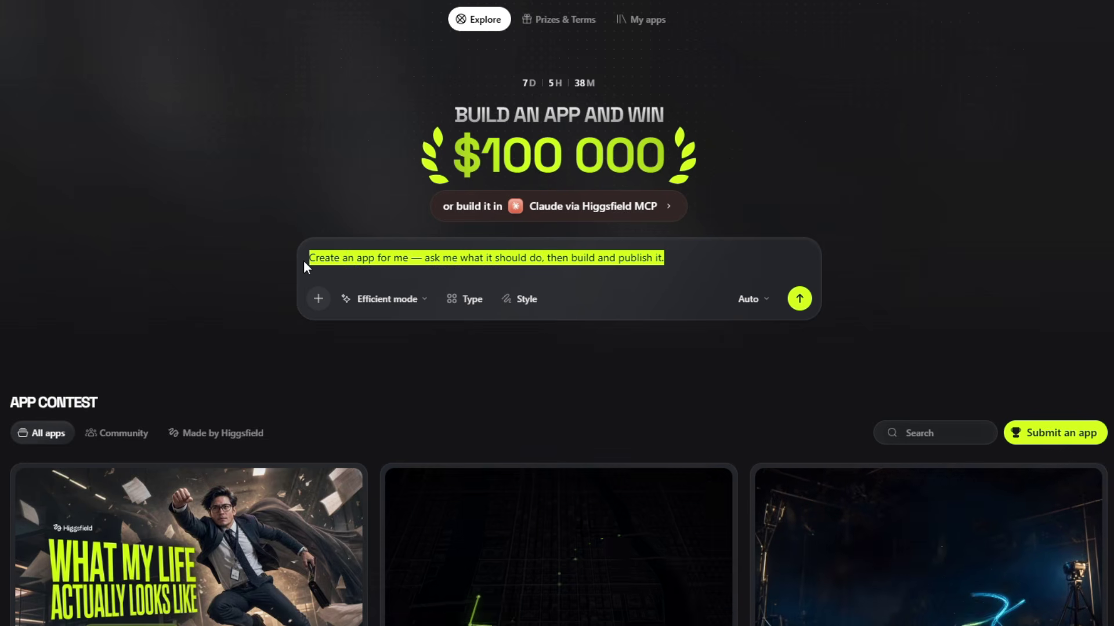
pyautogui.click(694, 256)
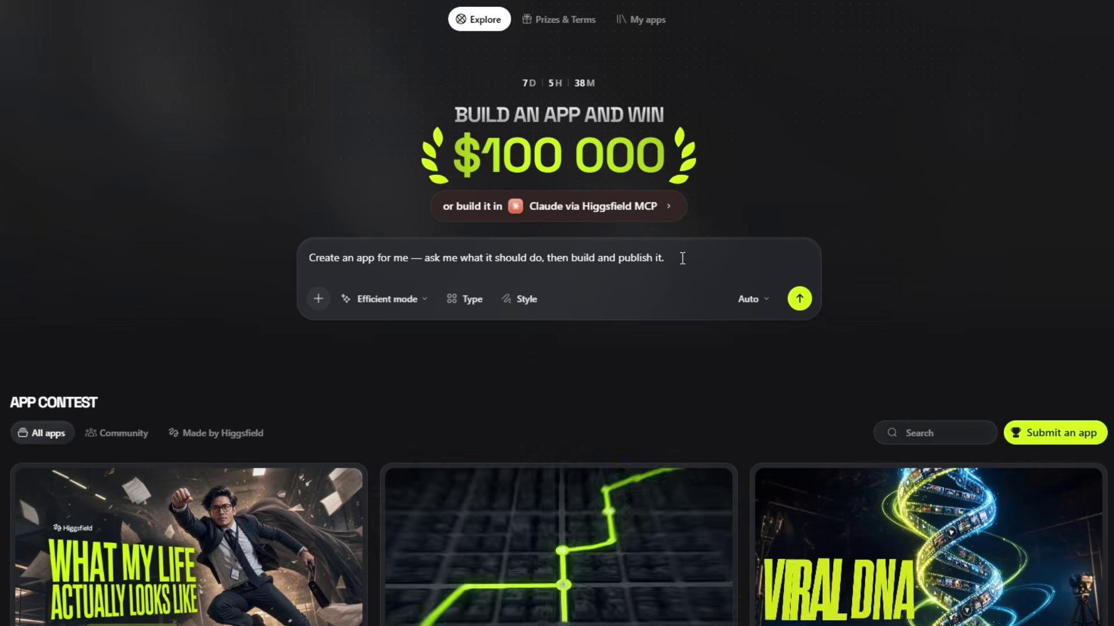
pyautogui.moveTo(683, 259); pyautogui.dragTo(305, 257)
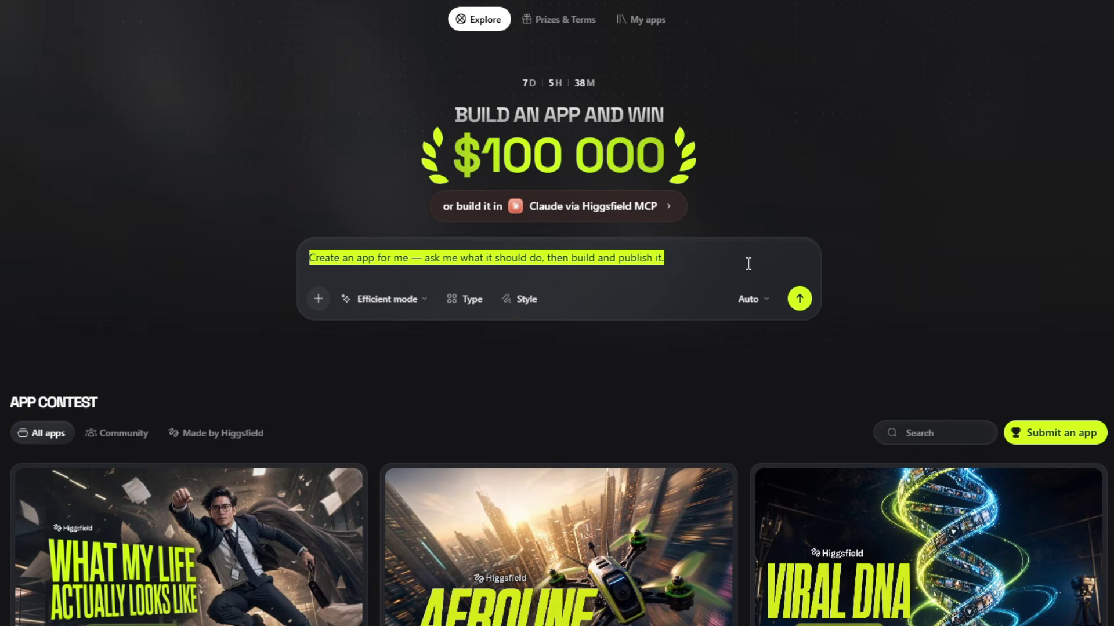
pyautogui.click(716, 262)
pyautogui.scroll(-2, 197, 302)
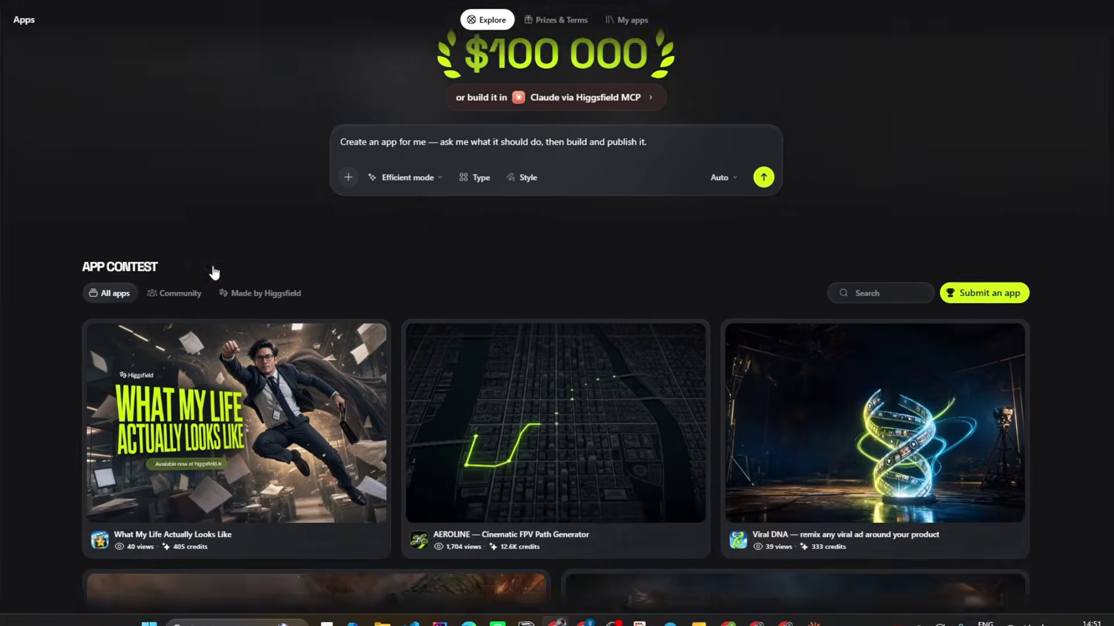
# Browse the App Contest gallery from What My Life Actually Looks Like to UGC Studio and open the Director's Cut app
pyautogui.scroll(-3, 213, 272)
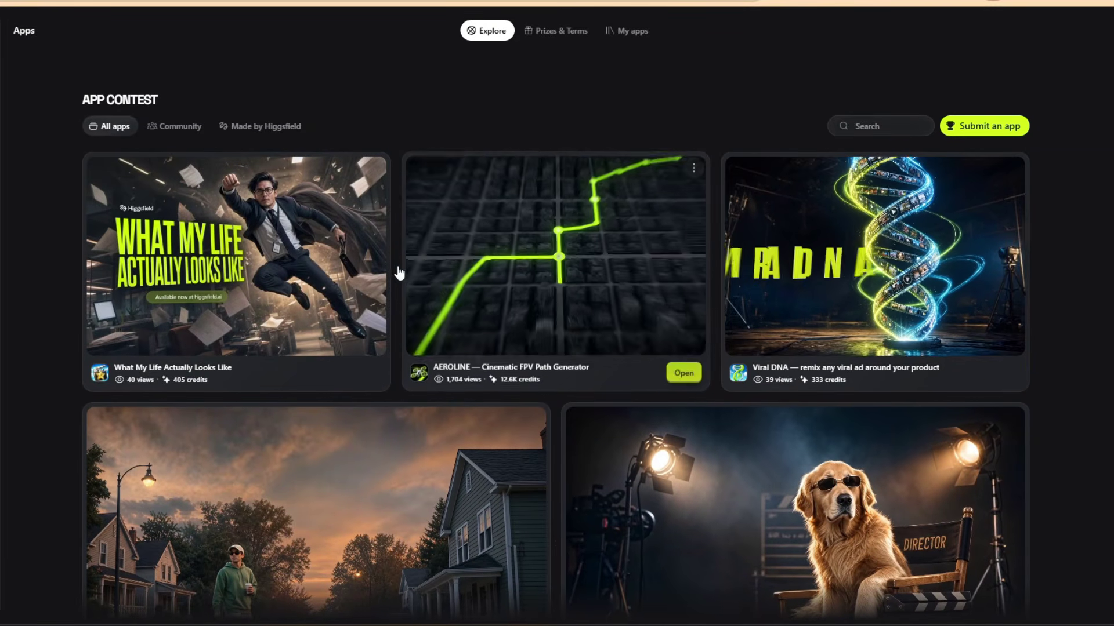
pyautogui.scroll(-3, 431, 317)
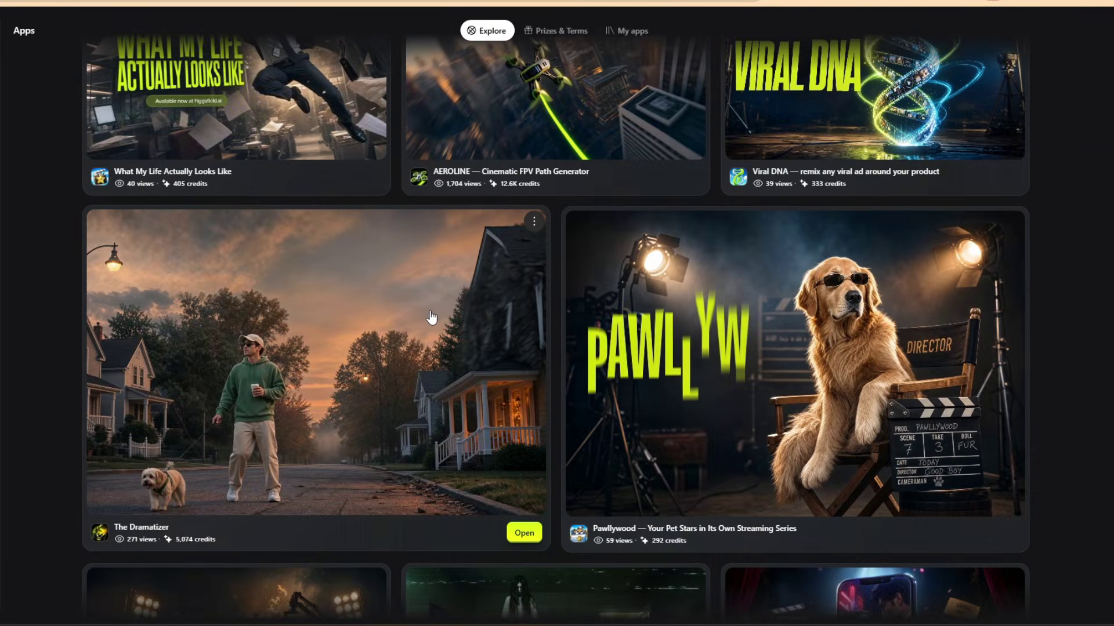
pyautogui.scroll(-6, 431, 317)
pyautogui.scroll(12, 370, 256)
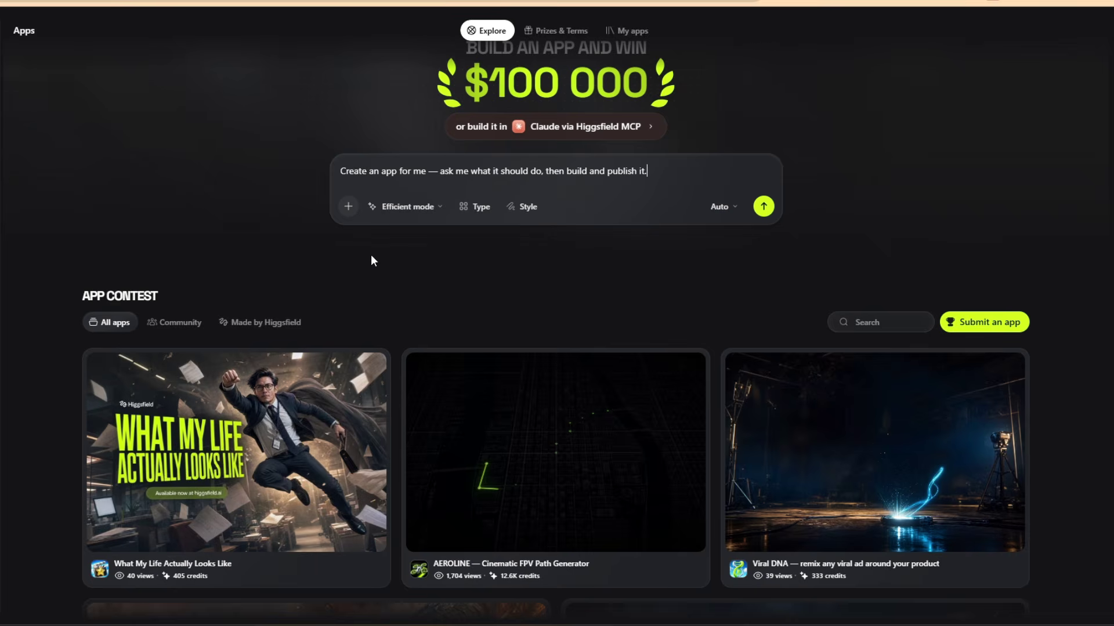
pyautogui.scroll(-3, 370, 255)
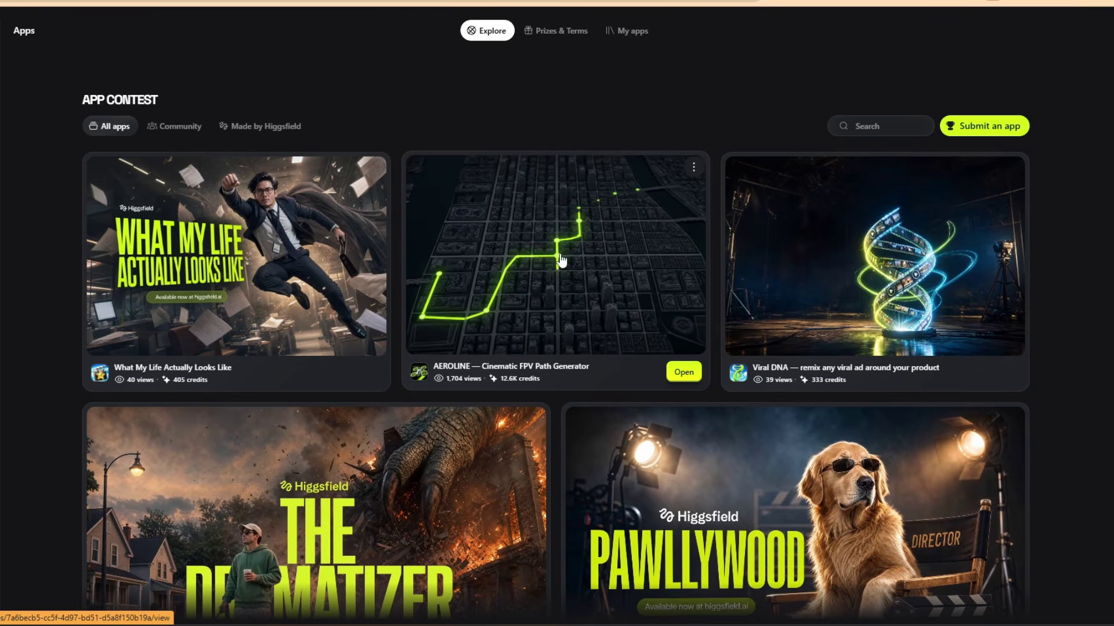
pyautogui.scroll(-7, 548, 226)
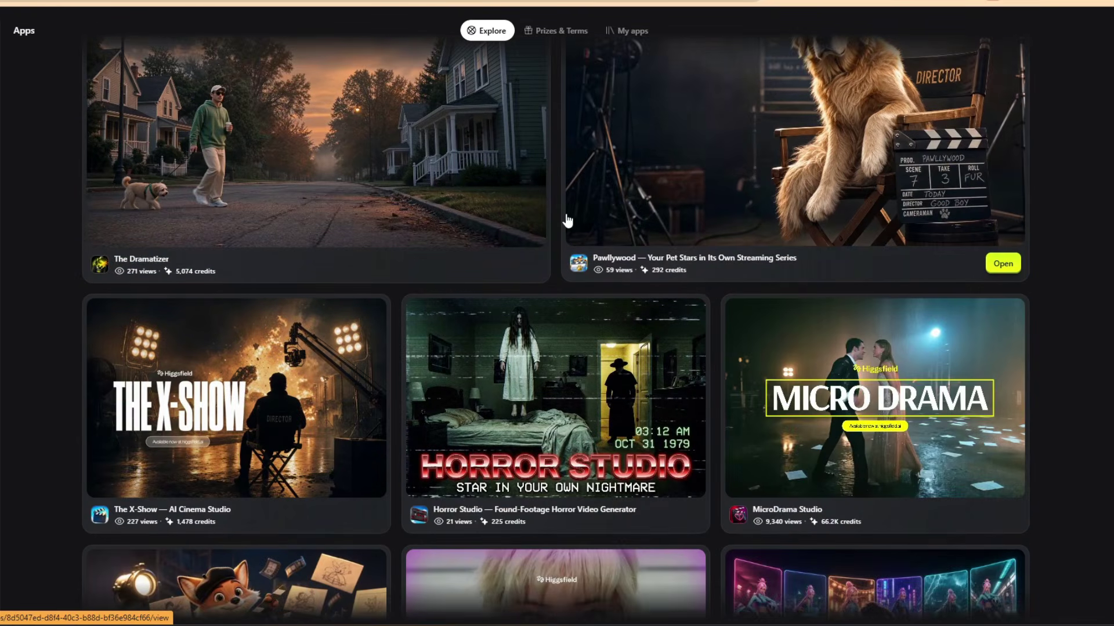
pyautogui.scroll(-2, 568, 221)
pyautogui.scroll(-4, 520, 197)
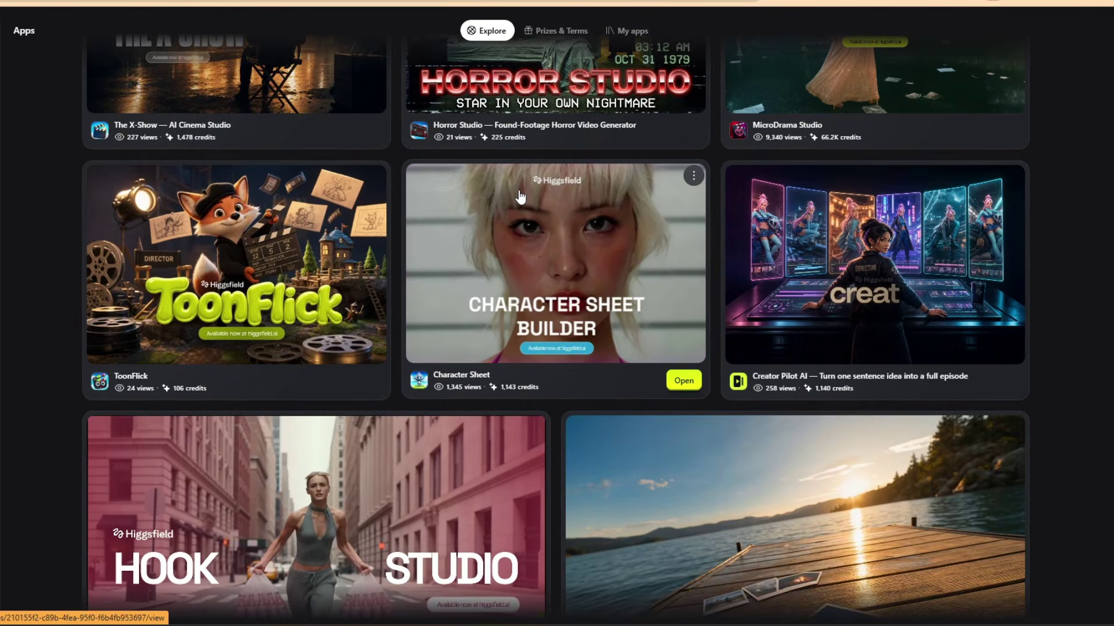
pyautogui.scroll(-4, 520, 198)
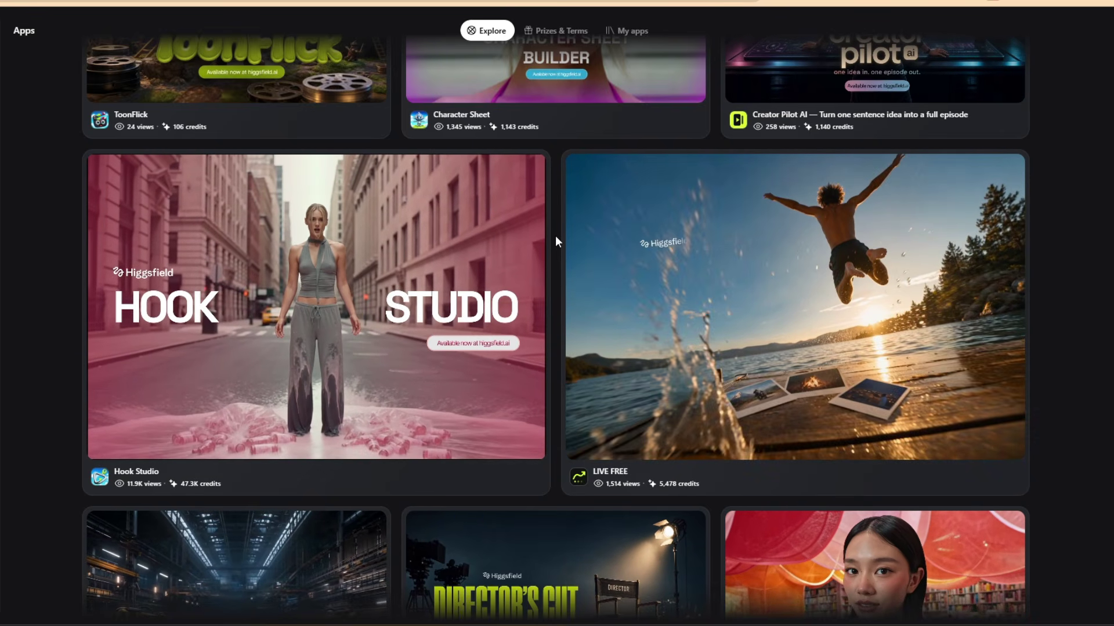
pyautogui.scroll(-5, 555, 237)
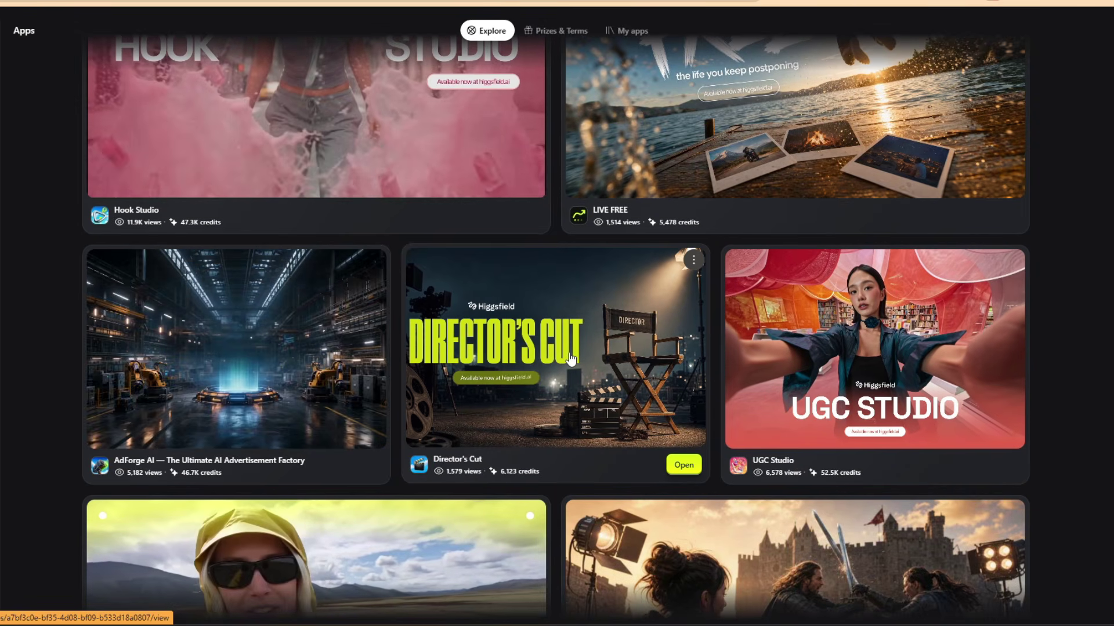
pyautogui.click(571, 360)
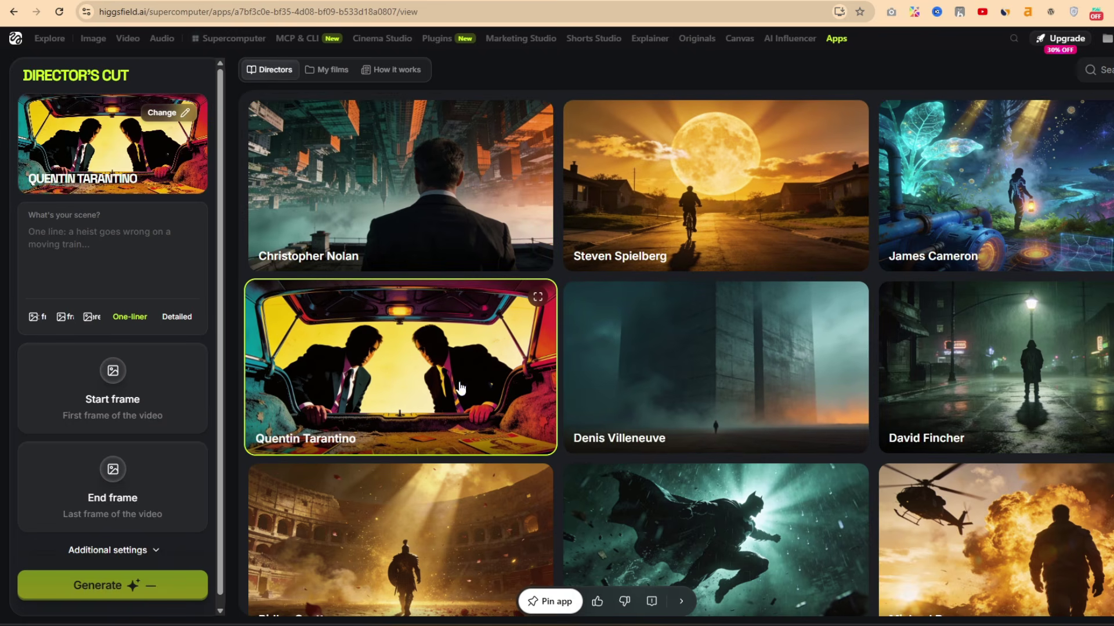
# Choose Ridley Scott as the director style and place the cursor in the scene description
pyautogui.scroll(-3, 407, 402)
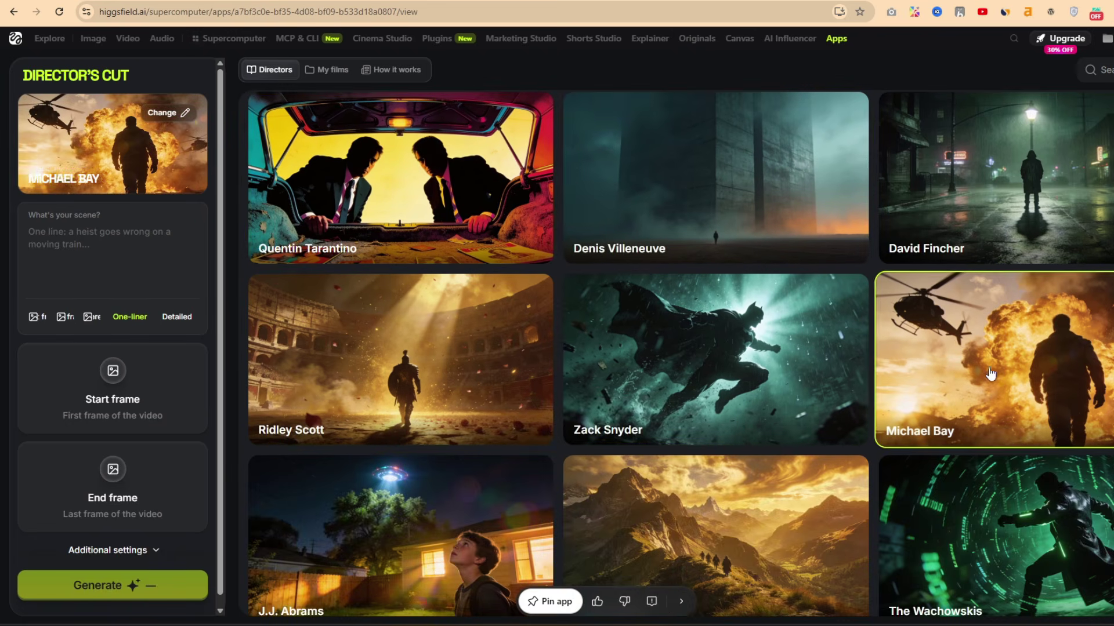
pyautogui.click(85, 237)
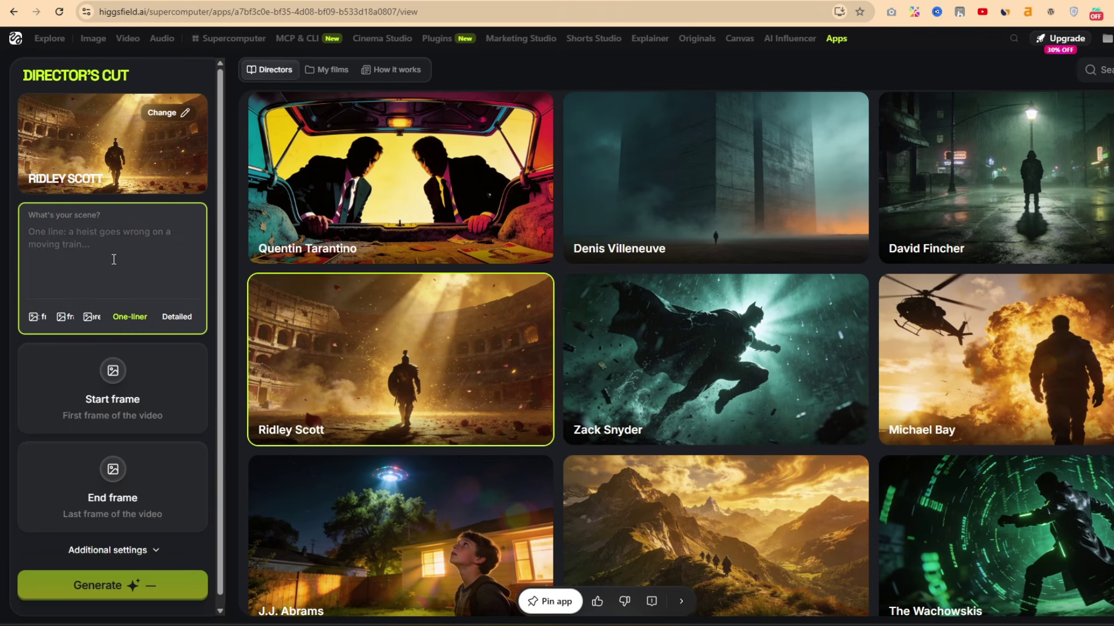
pyautogui.scroll(-1, 114, 380)
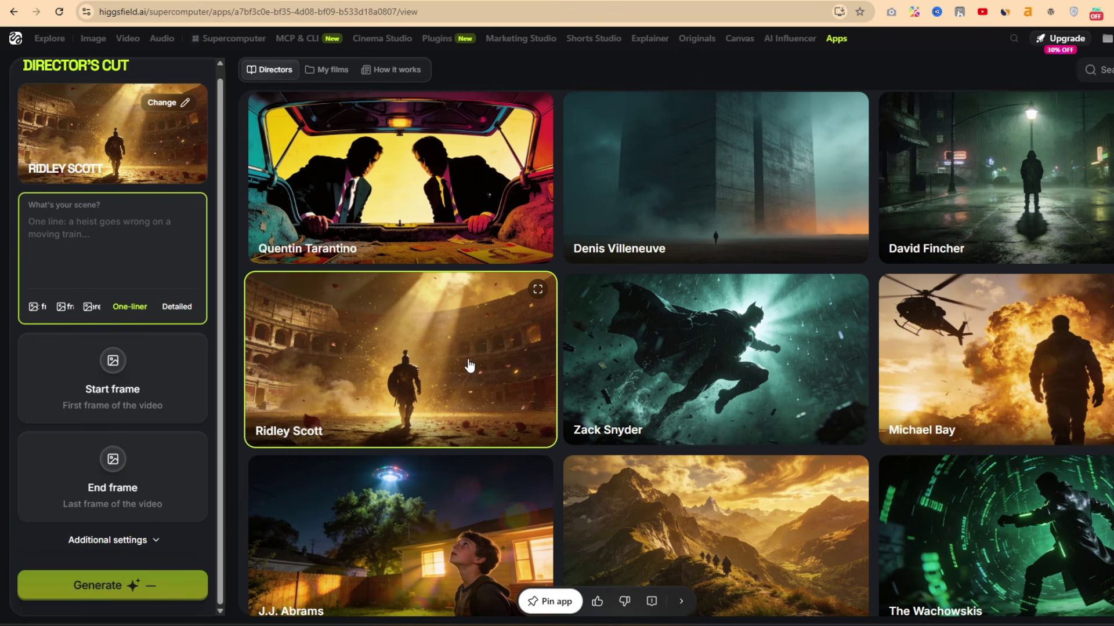
# Look through the full collection of director styles offered in Director's Cut
pyautogui.scroll(-12, 578, 376)
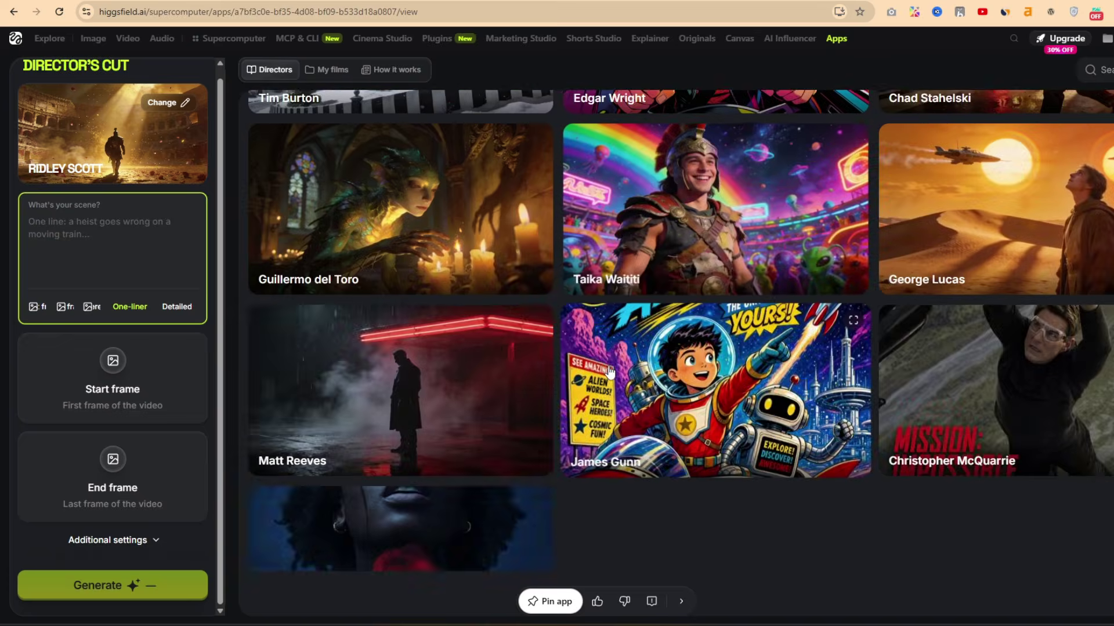
pyautogui.scroll(6, 638, 377)
pyautogui.scroll(-10, 638, 377)
pyautogui.scroll(-8, 632, 377)
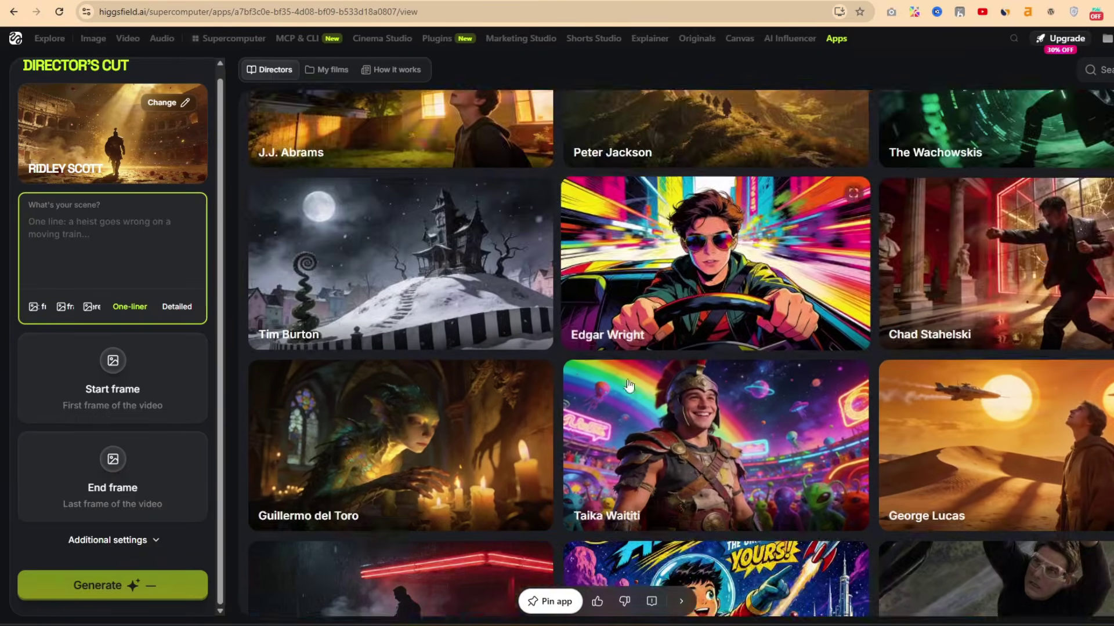
pyautogui.scroll(5, 640, 377)
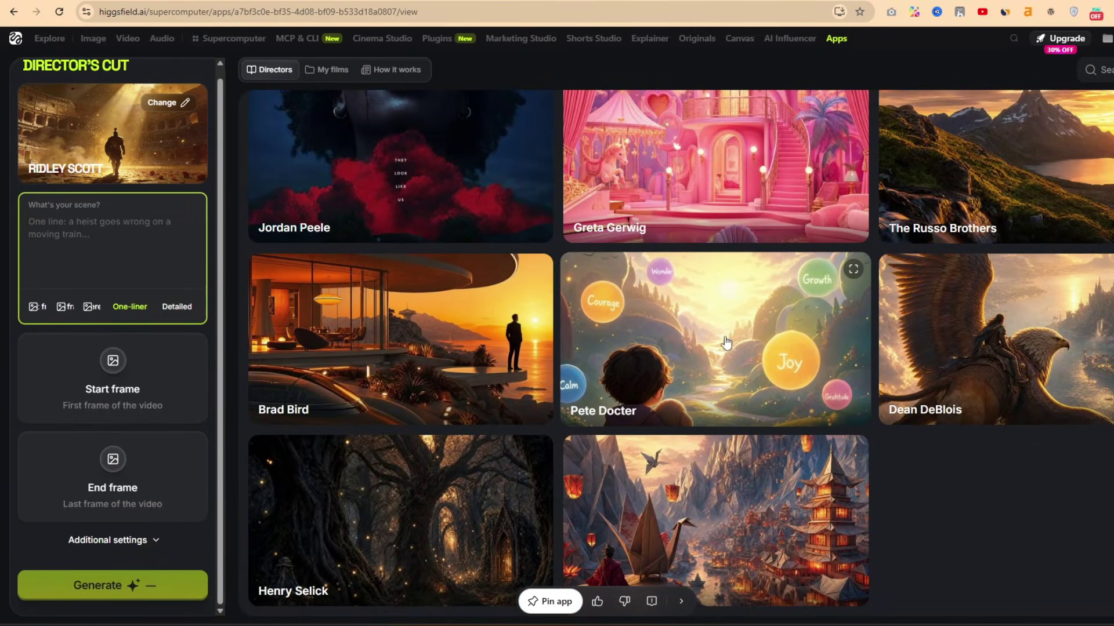
pyautogui.scroll(-5, 752, 397)
pyautogui.scroll(8, 701, 335)
pyautogui.scroll(3, 701, 334)
pyautogui.scroll(-15, 705, 332)
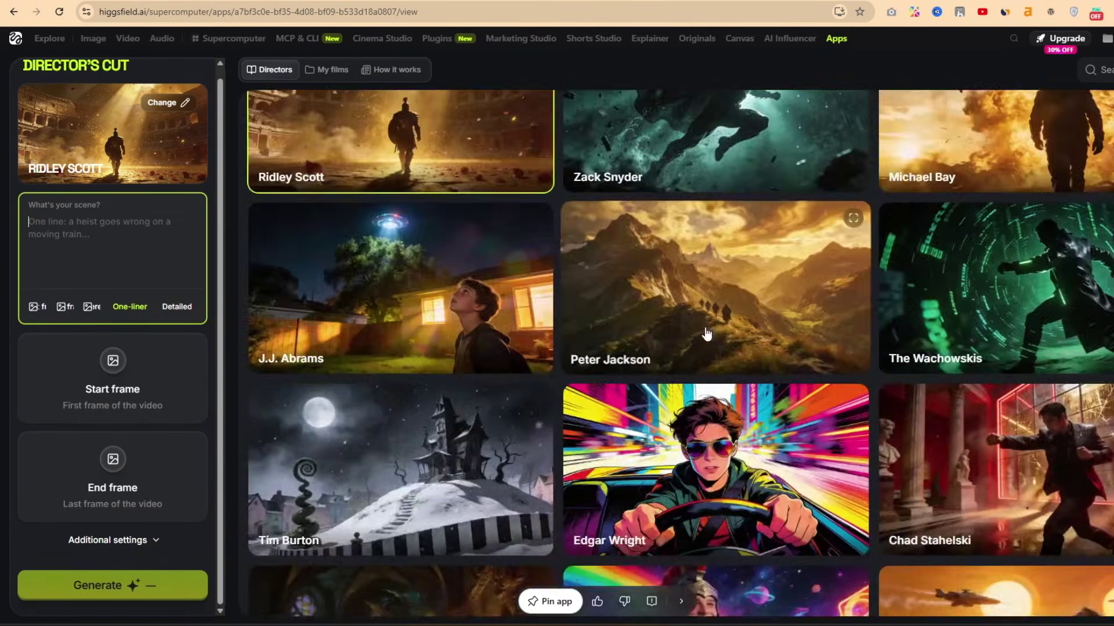
pyautogui.scroll(15, 611, 420)
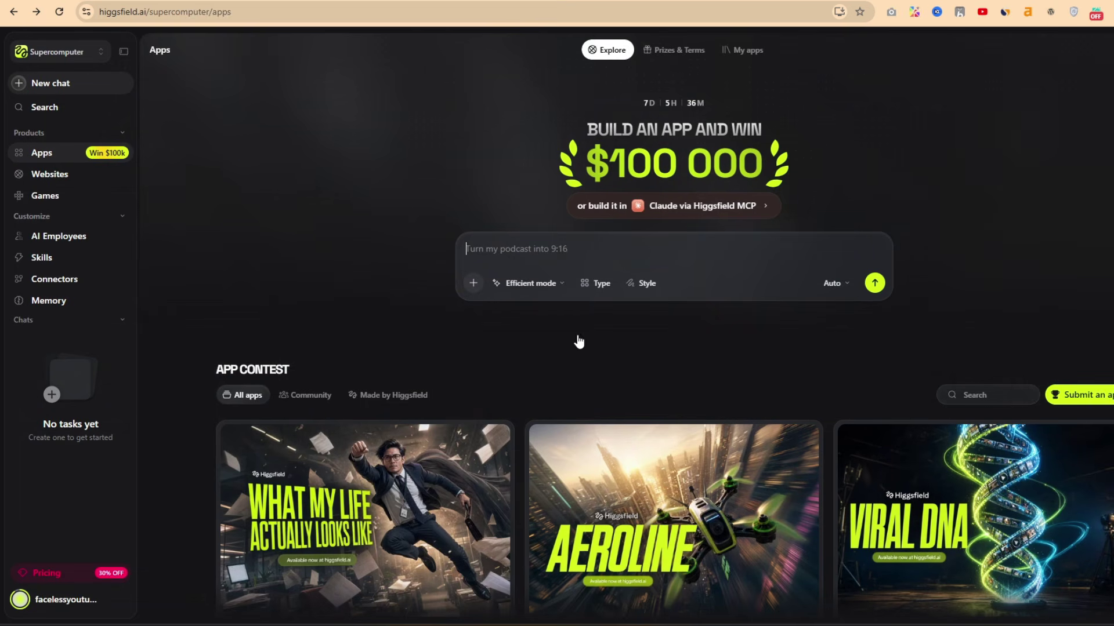
# Examine the submitted contest apps in the Apps gallery, comparing their concepts, view counts and credits used
pyautogui.scroll(-7, 630, 341)
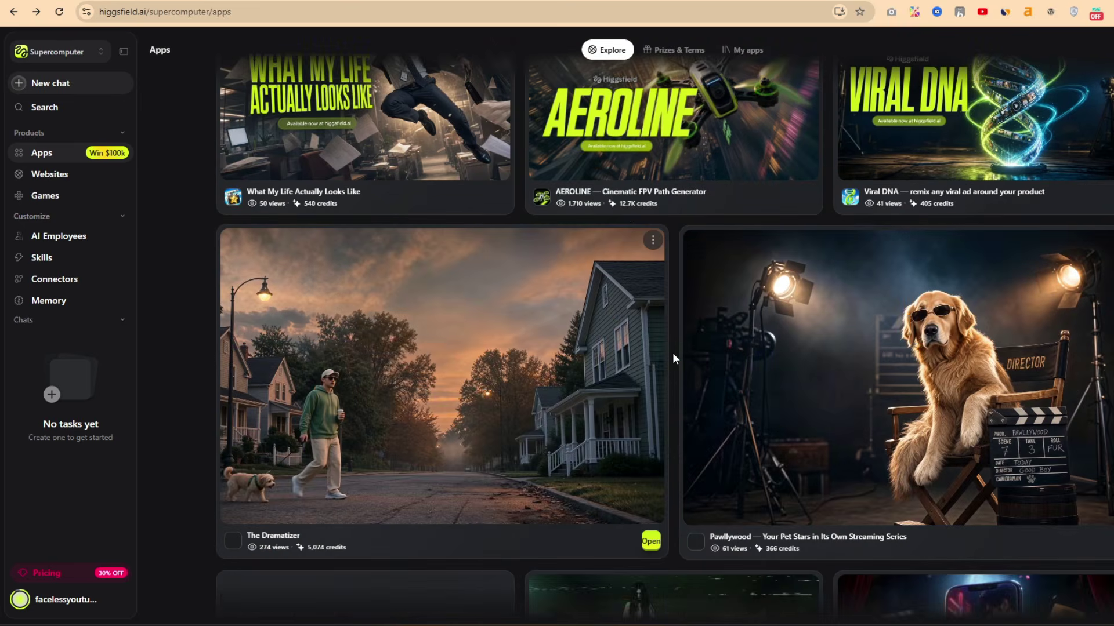
pyautogui.scroll(-5, 673, 352)
pyautogui.scroll(-5, 698, 358)
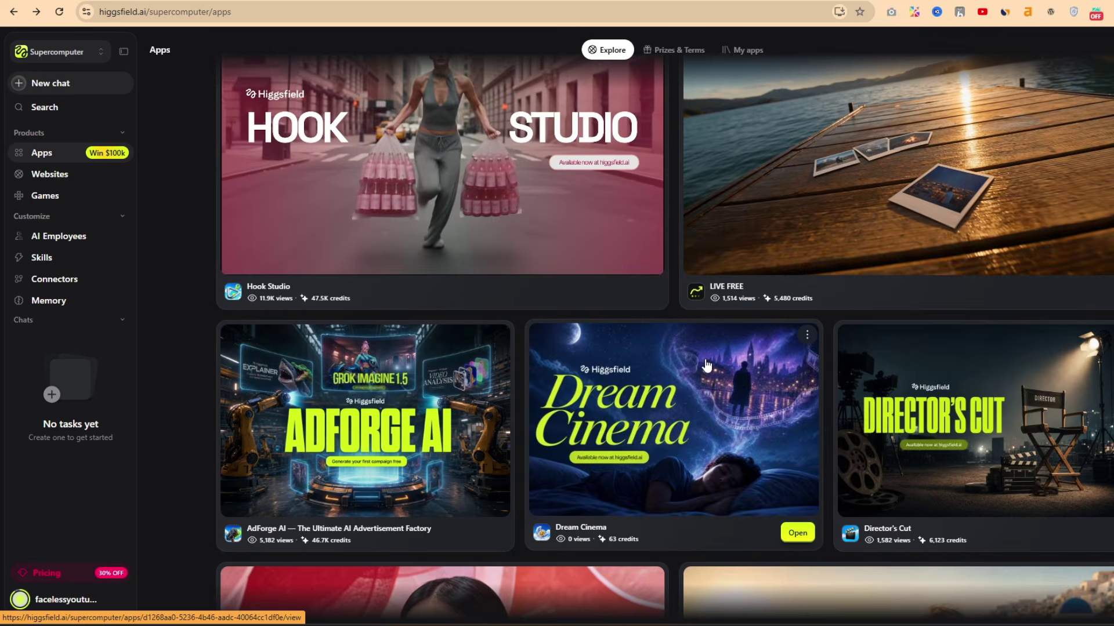
pyautogui.scroll(-5, 705, 364)
pyautogui.scroll(-4, 710, 323)
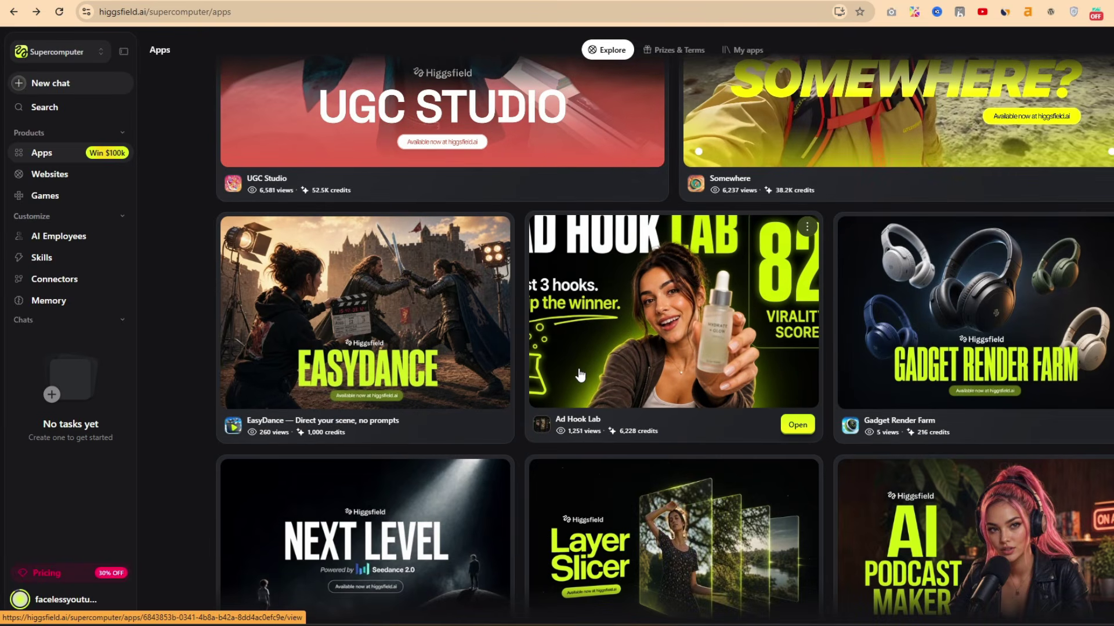
pyautogui.scroll(-5, 646, 313)
pyautogui.scroll(2, 645, 313)
pyautogui.scroll(1, 645, 313)
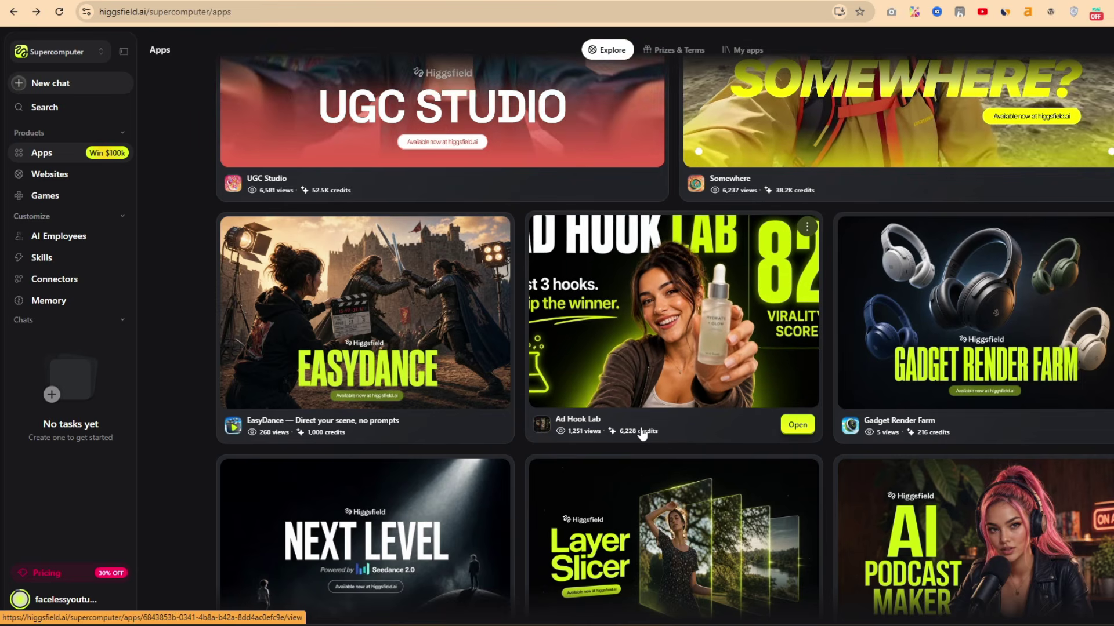
pyautogui.scroll(-3, 616, 424)
pyautogui.scroll(-1, 614, 430)
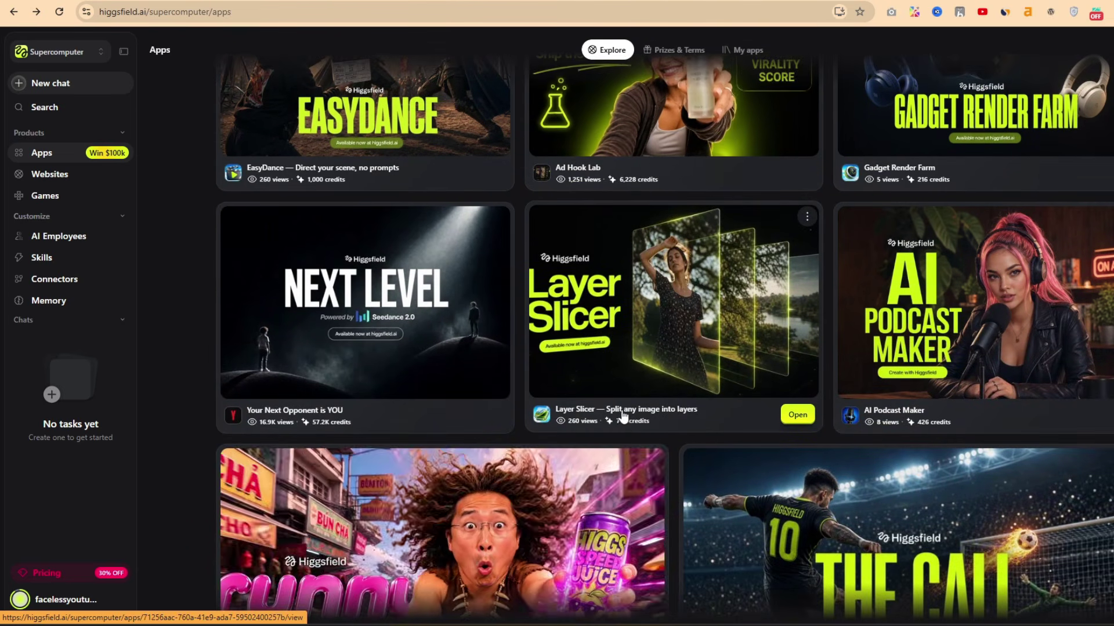
pyautogui.scroll(-1, 1009, 412)
pyautogui.scroll(-1, 665, 348)
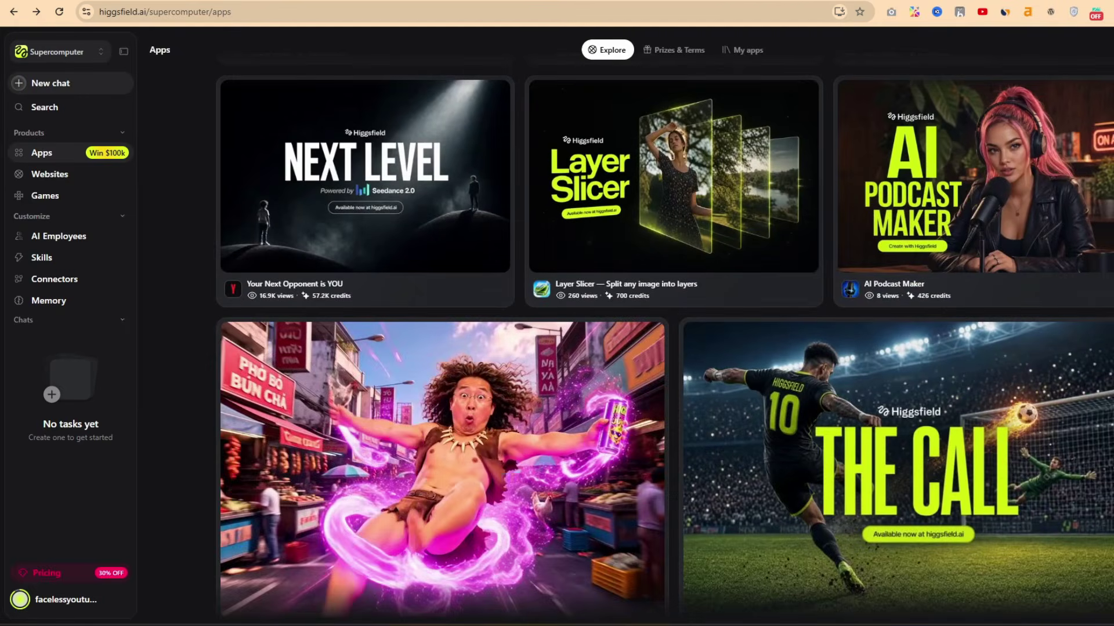
pyautogui.scroll(4, 664, 348)
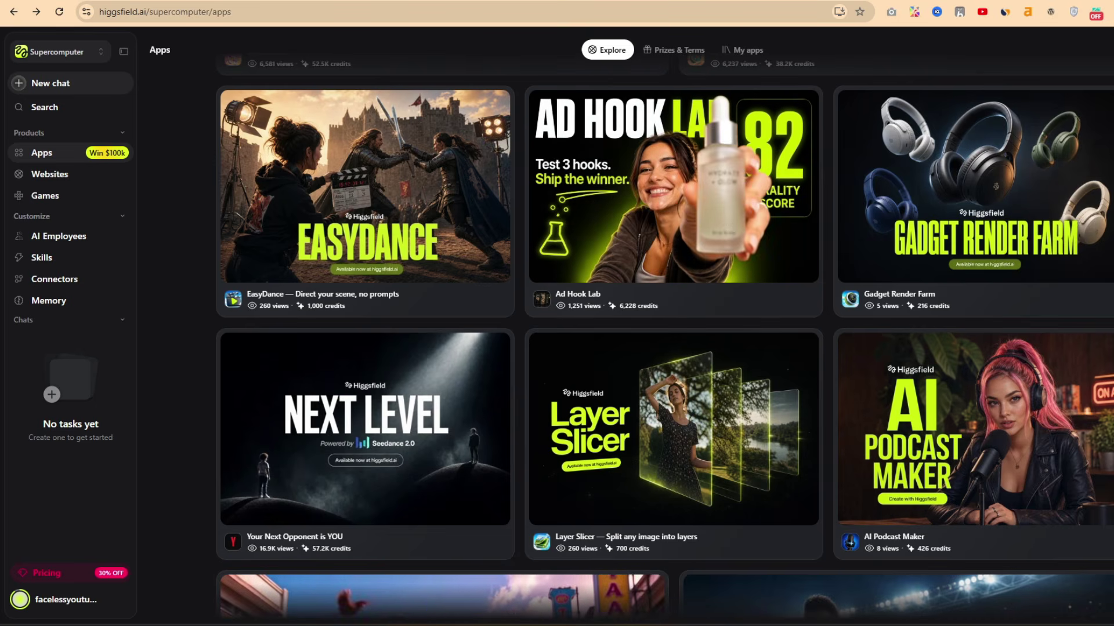
pyautogui.scroll(-15, 811, 254)
pyautogui.scroll(15, 811, 254)
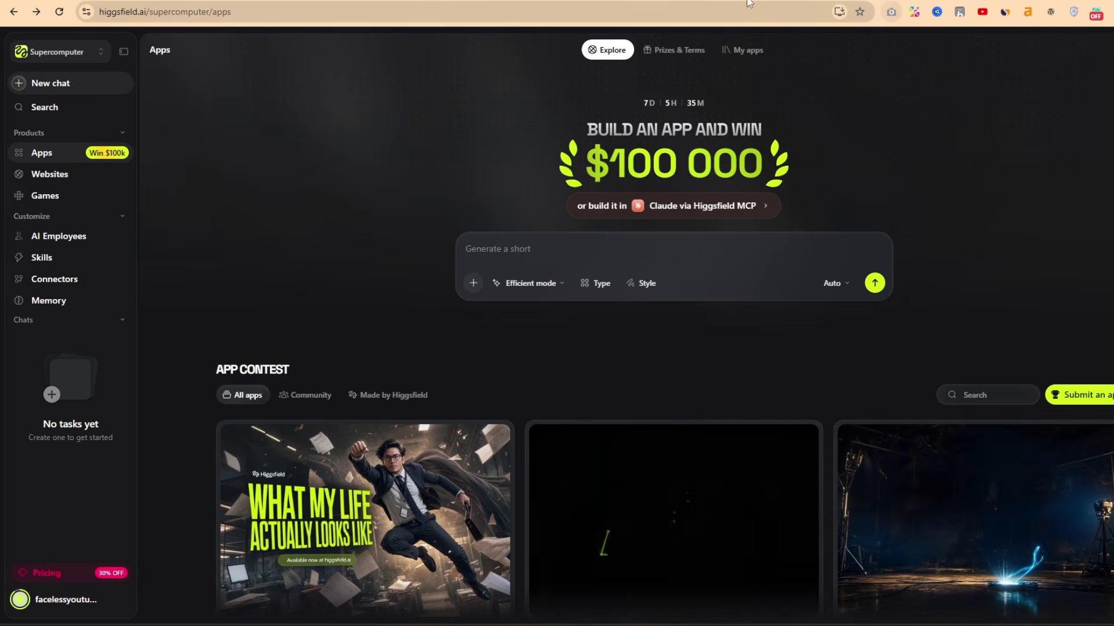
# Search Google in a new tab for a full page screenshot extension
pyautogui.hotkey('ctrl', 't')
pyautogui.click(500, 221)
pyautogui.write('full pag')
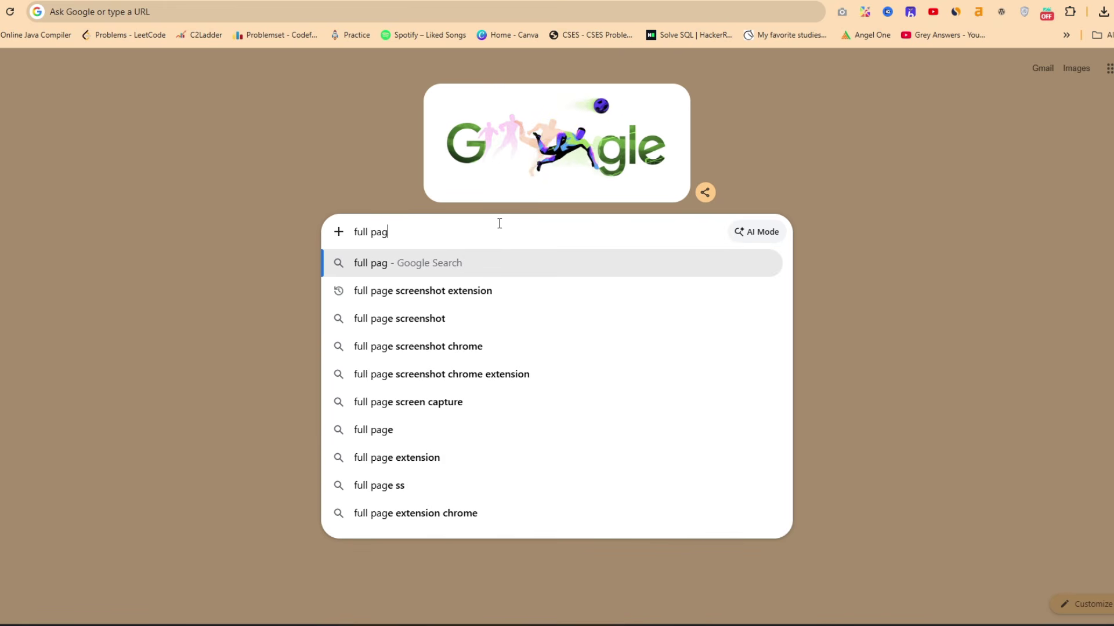
pyautogui.press('Down')
pyautogui.press('Return')
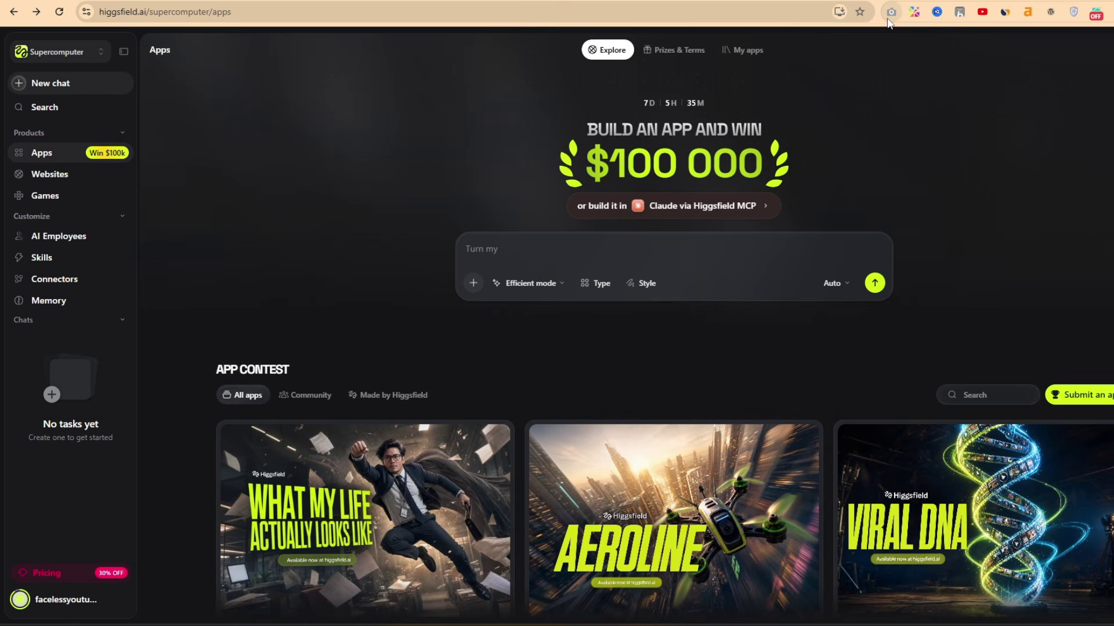
# Capture the entire Higgsfield Apps page as a full-page screenshot with GoFullPage and return to the Apps page
pyautogui.scroll(-3, 635, 222)
pyautogui.scroll(3, 293, 333)
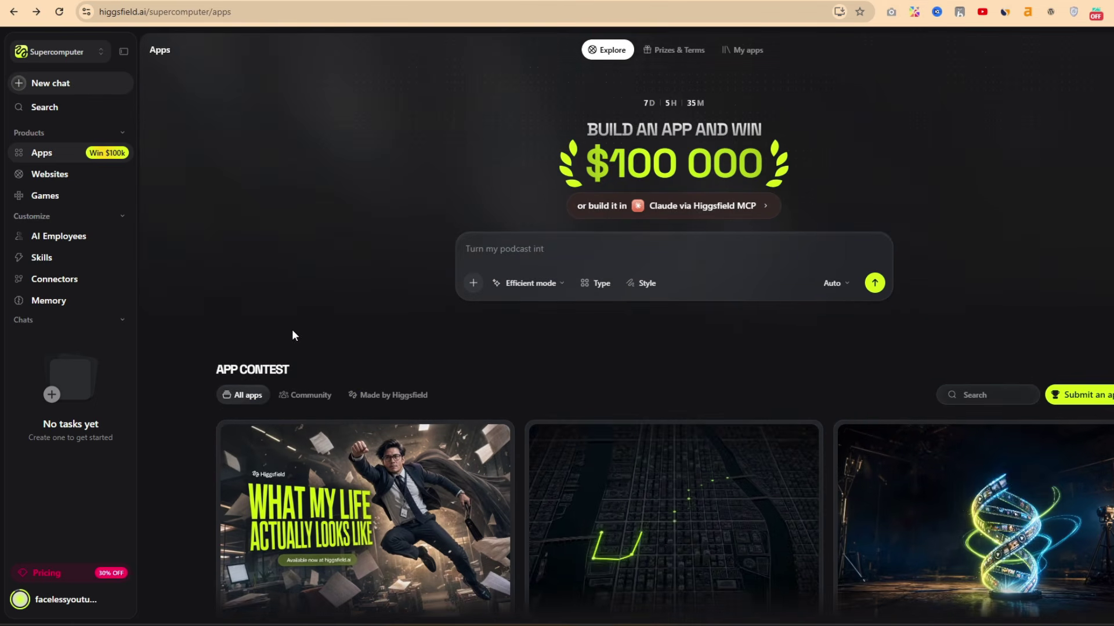
pyautogui.click(891, 12)
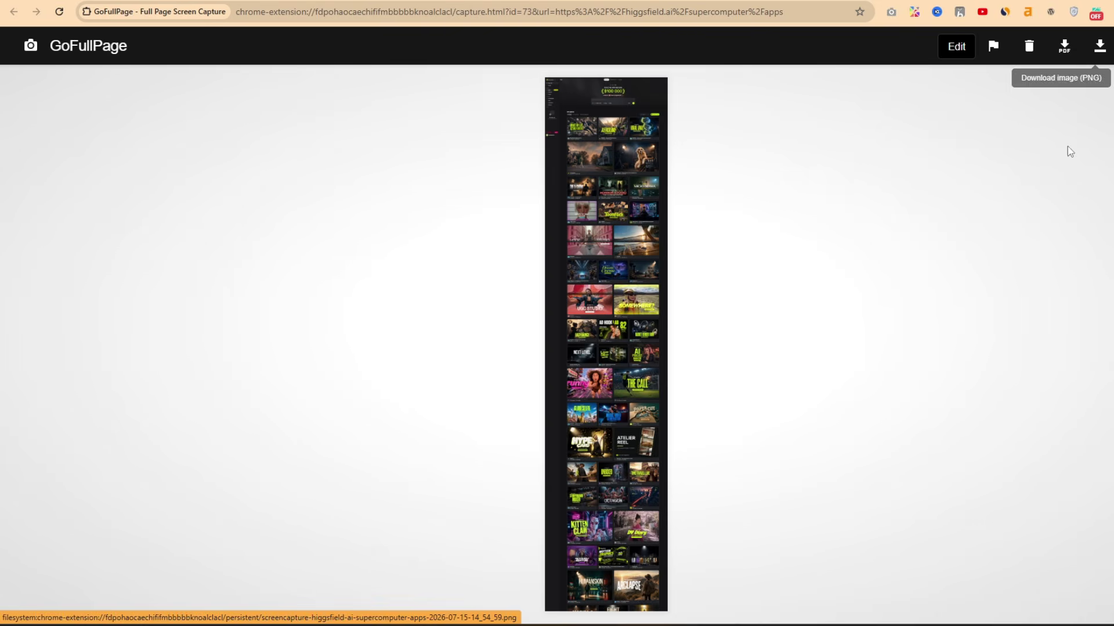
pyautogui.click(516, 2)
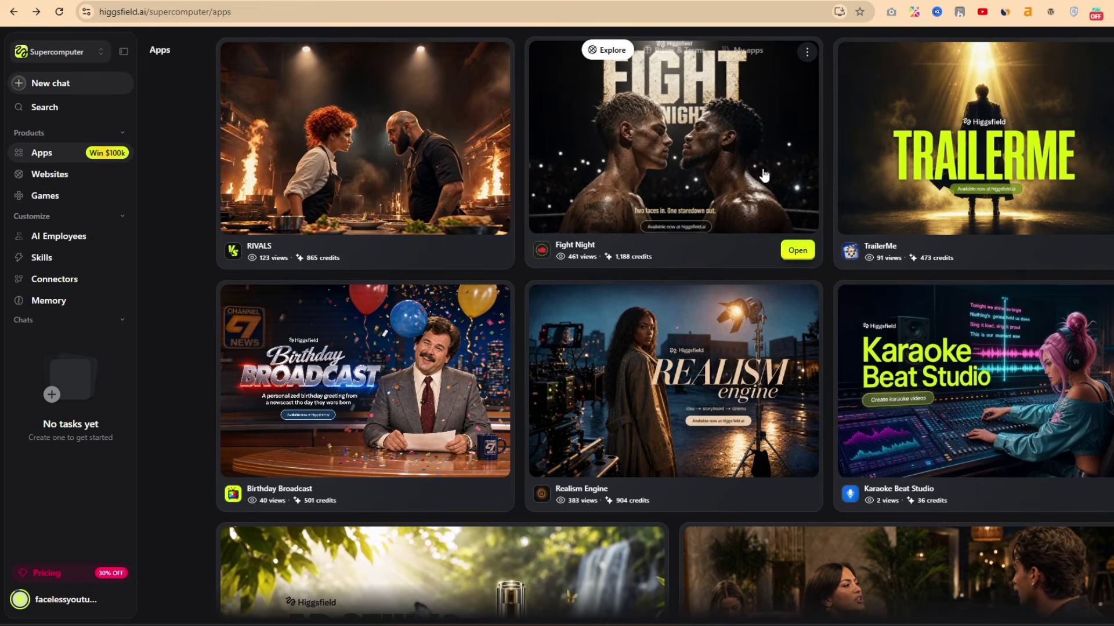
# Look back over the contest apps from the end of the gallery up towards its beginning
pyautogui.scroll(10, 798, 216)
pyautogui.scroll(5, 798, 216)
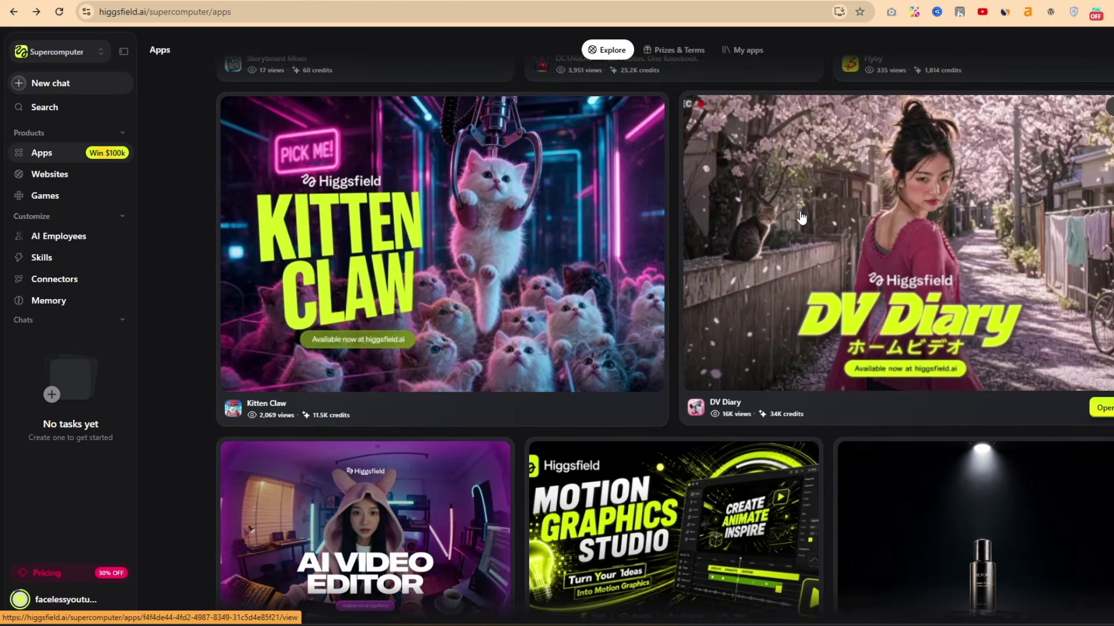
pyautogui.scroll(10, 801, 212)
pyautogui.scroll(15, 804, 206)
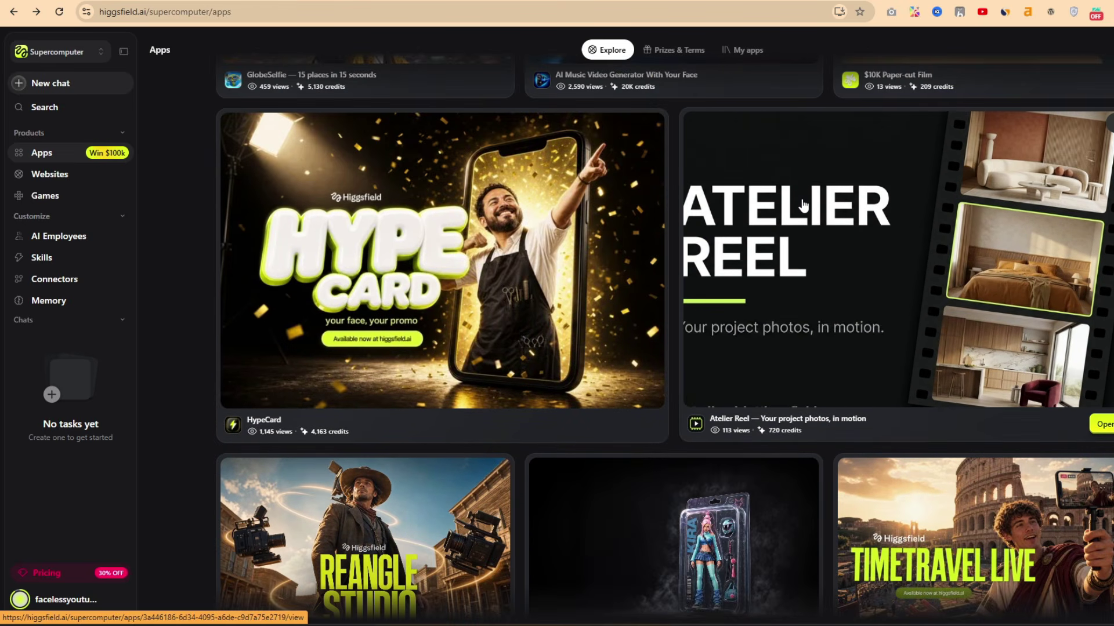
pyautogui.scroll(8, 802, 208)
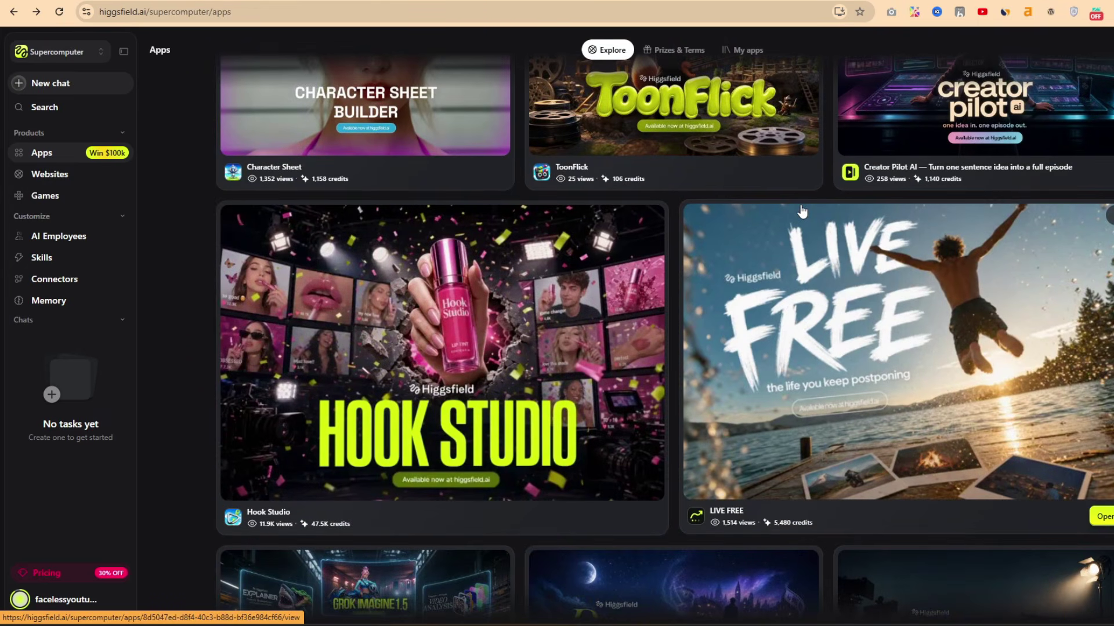
pyautogui.scroll(5, 799, 204)
# Return to the Higgsfield home page and open the premium plan upgrade page from the account options
pyautogui.hotkey('alt', 'Left')
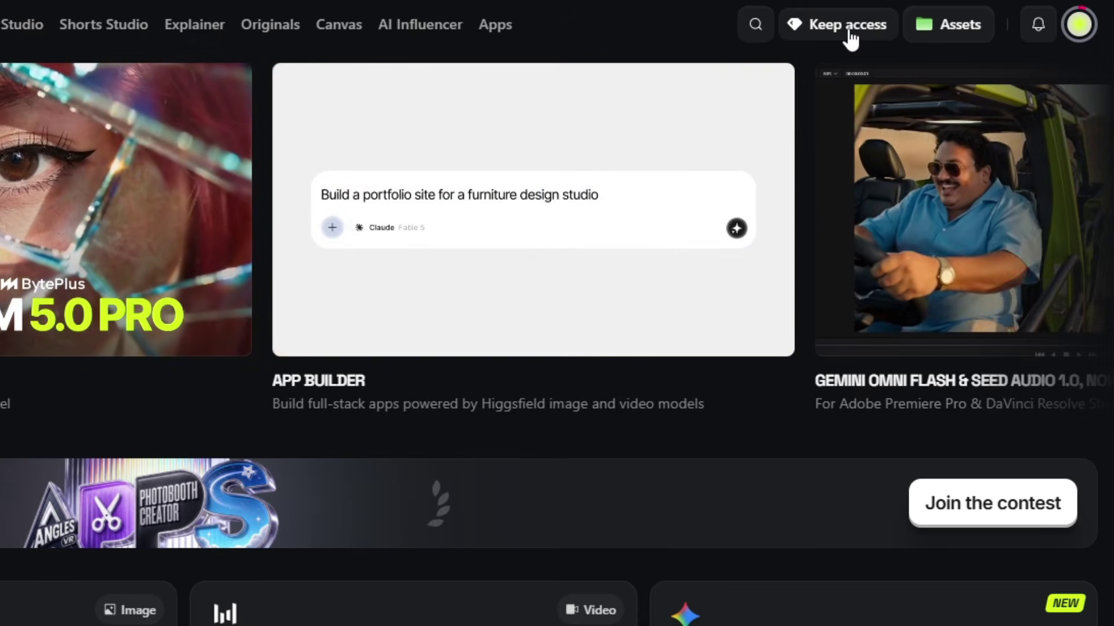
pyautogui.click(1077, 26)
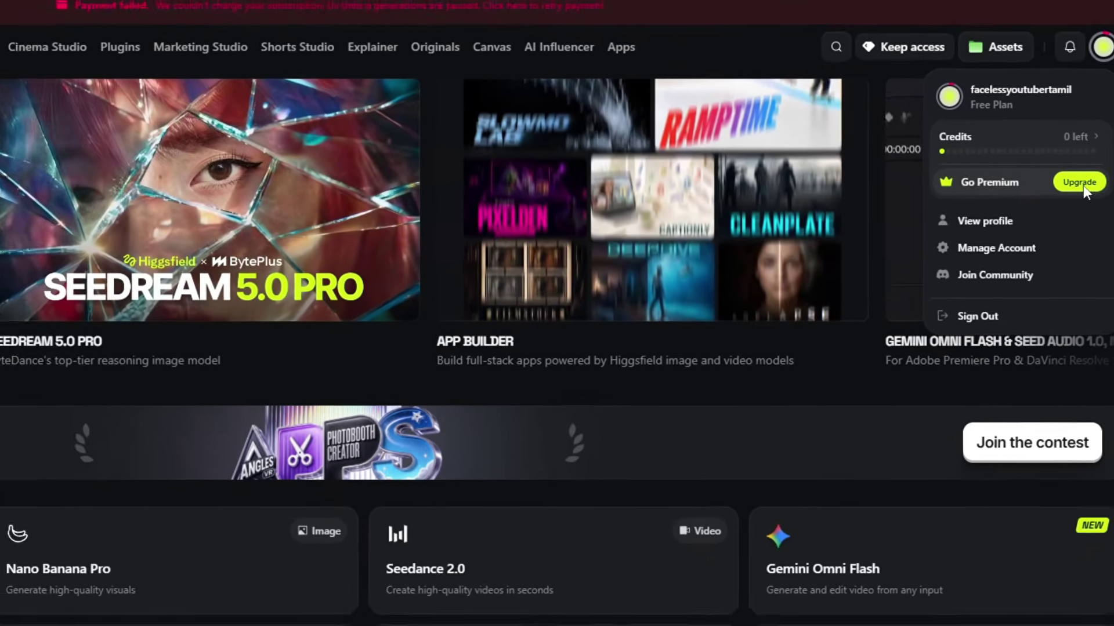
pyautogui.click(1050, 189)
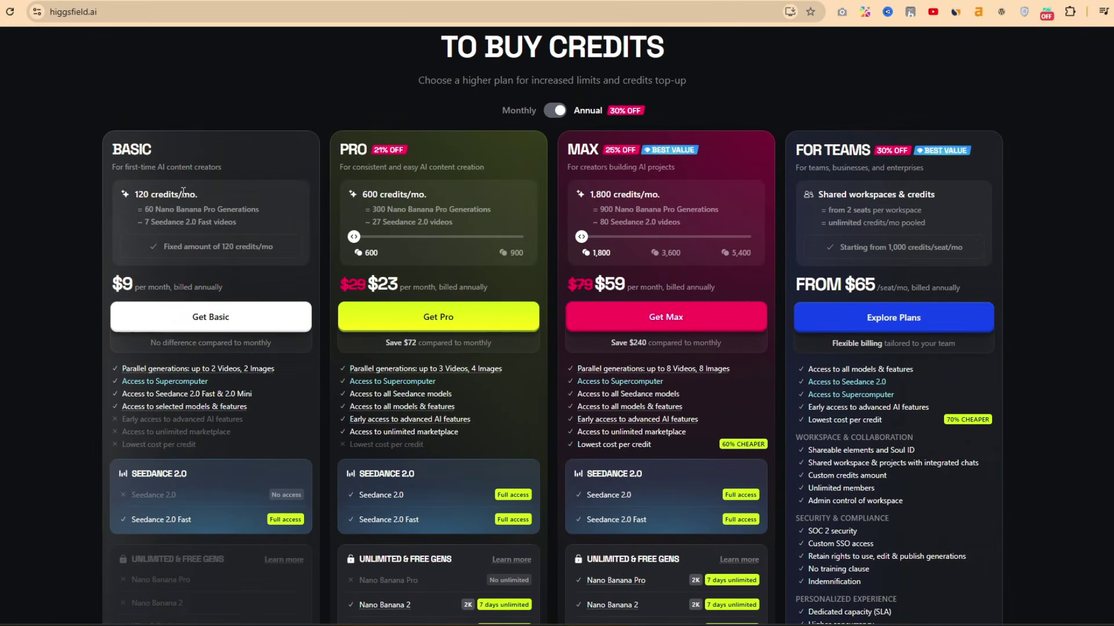
# Switch the plan billing from annual to monthly and compare the Basic, Pro, Max and Teams plans
pyautogui.scroll(1, 182, 192)
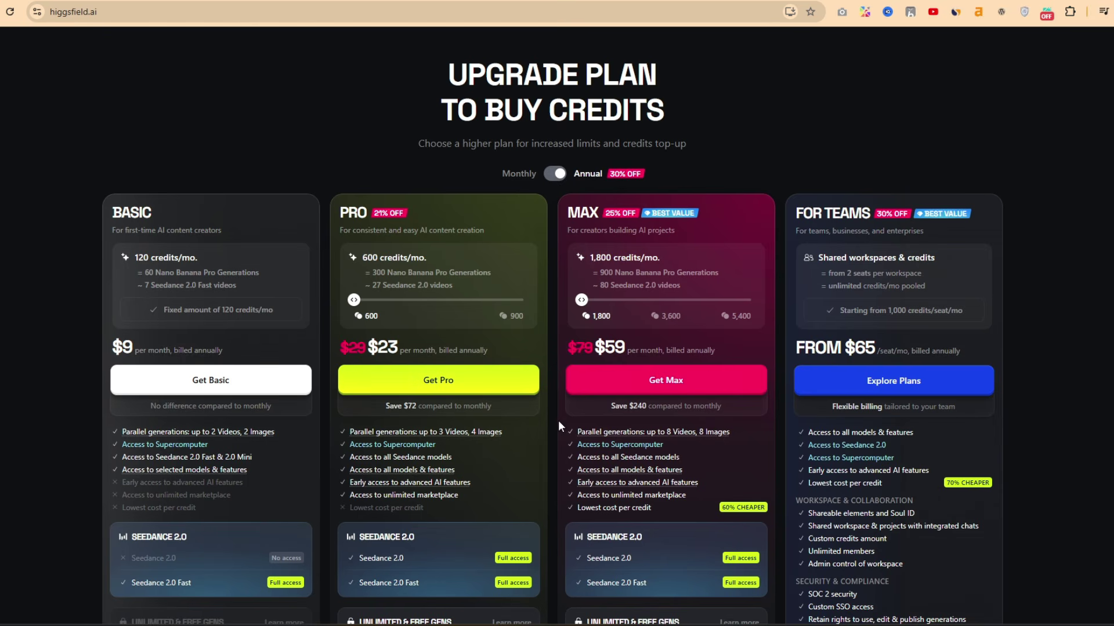
pyautogui.click(554, 174)
pyautogui.scroll(-2, 399, 158)
pyautogui.scroll(1, 406, 180)
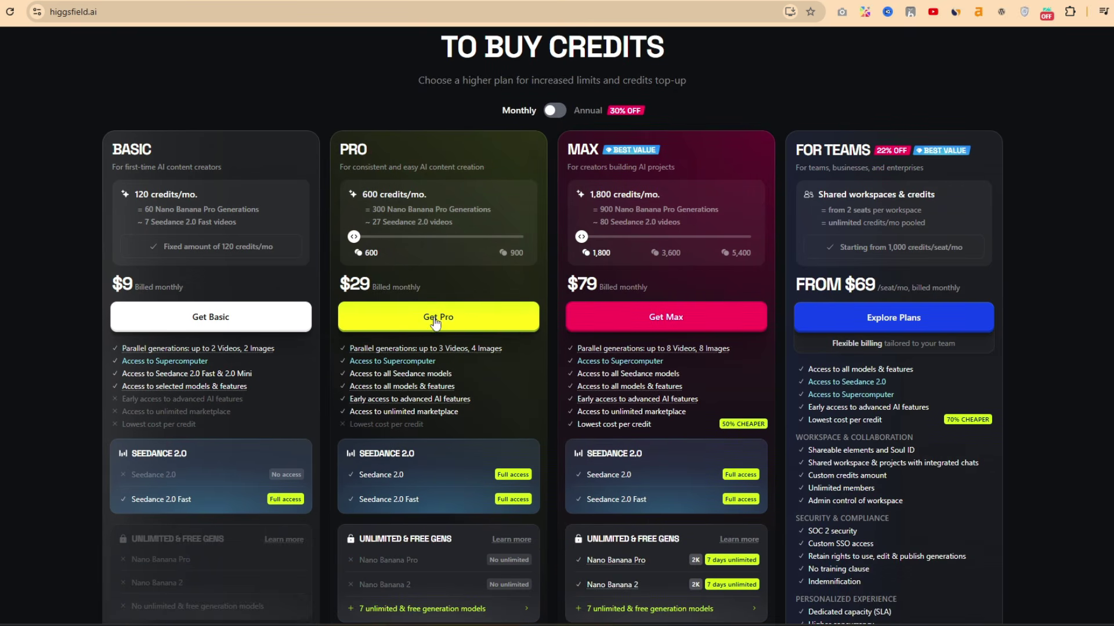
pyautogui.scroll(-1, 452, 325)
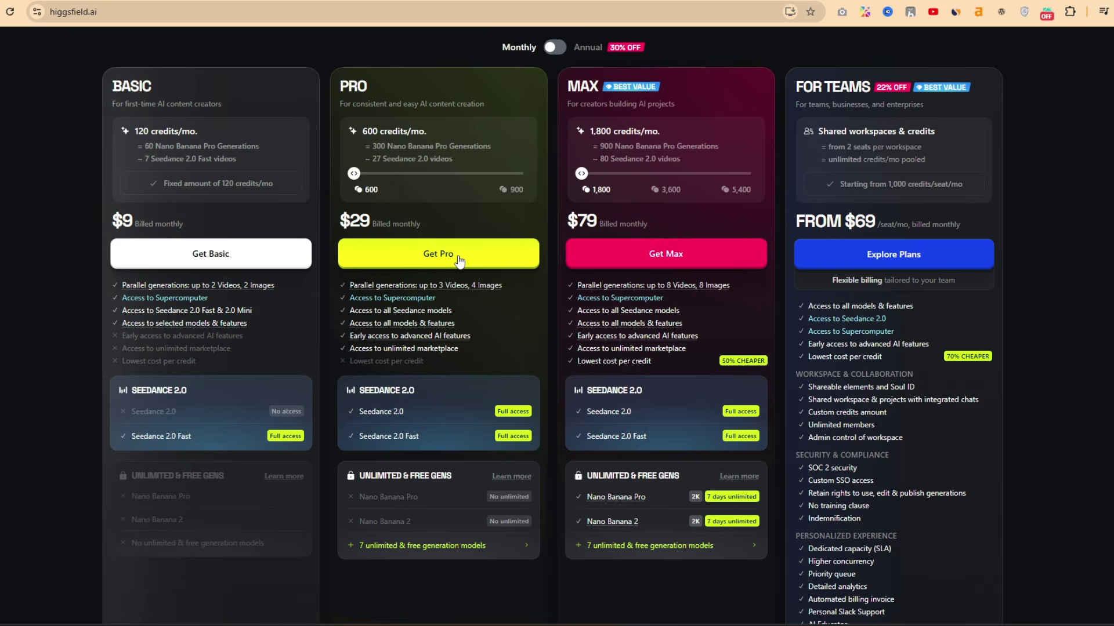
pyautogui.scroll(1, 460, 261)
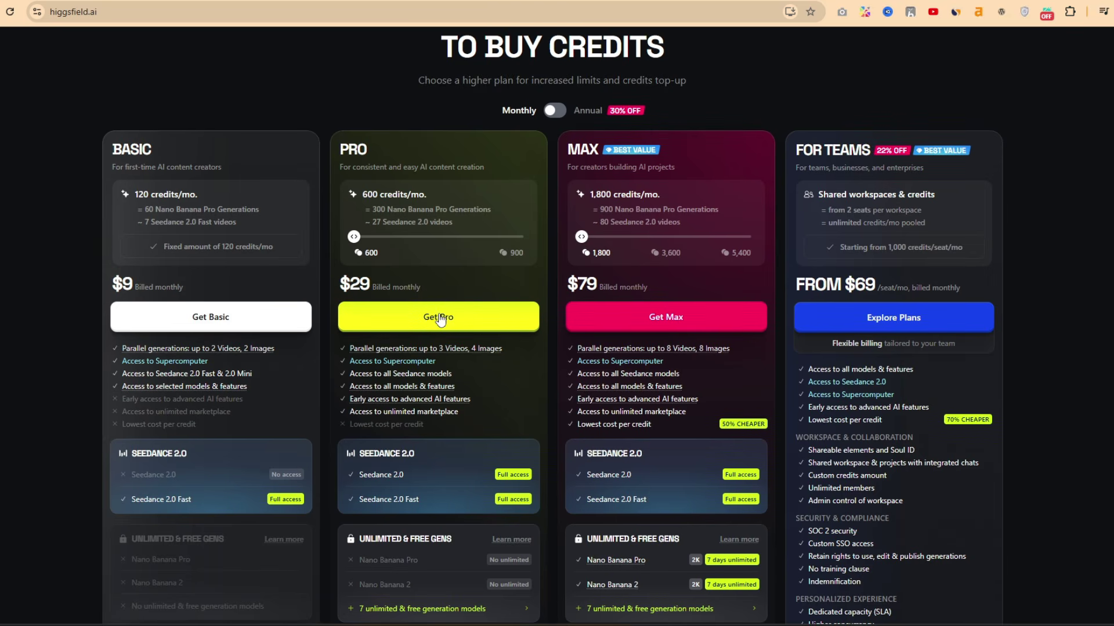
# Subscribe to the monthly Pro plan with card details and the bank's verification code, dismissing the auto-refill and plan activation pop-ups
pyautogui.click(437, 320)
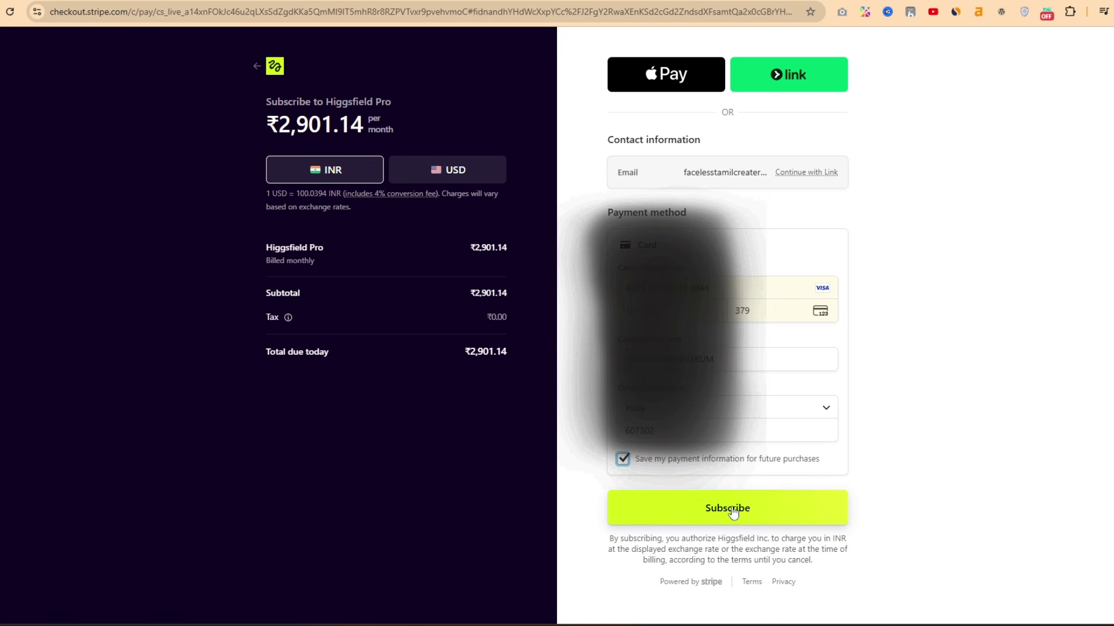
pyautogui.click(733, 510)
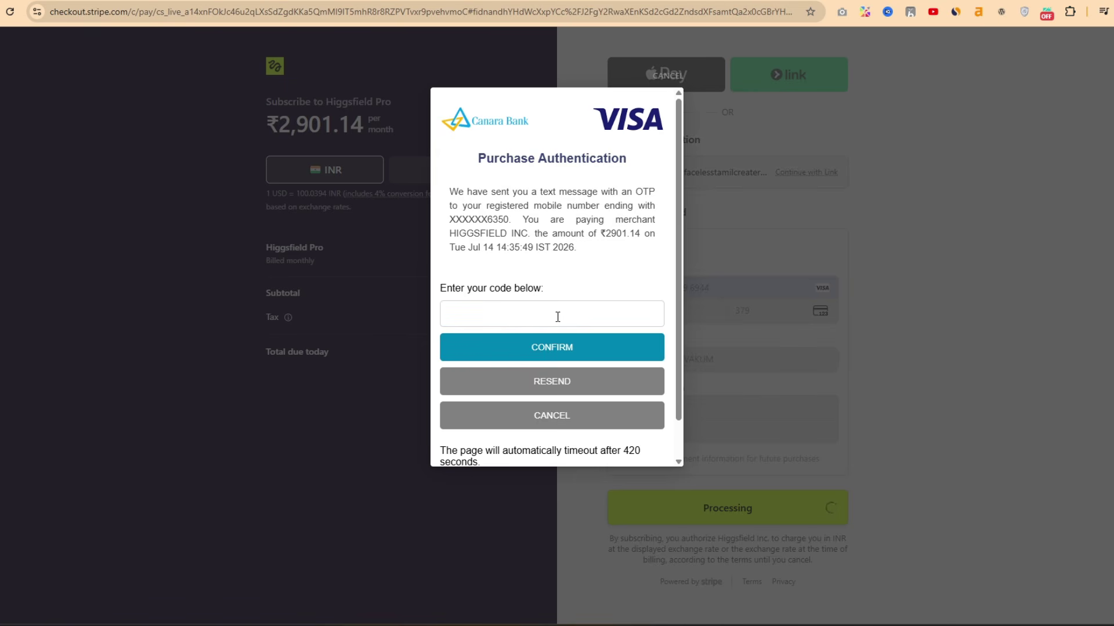
pyautogui.click(557, 316)
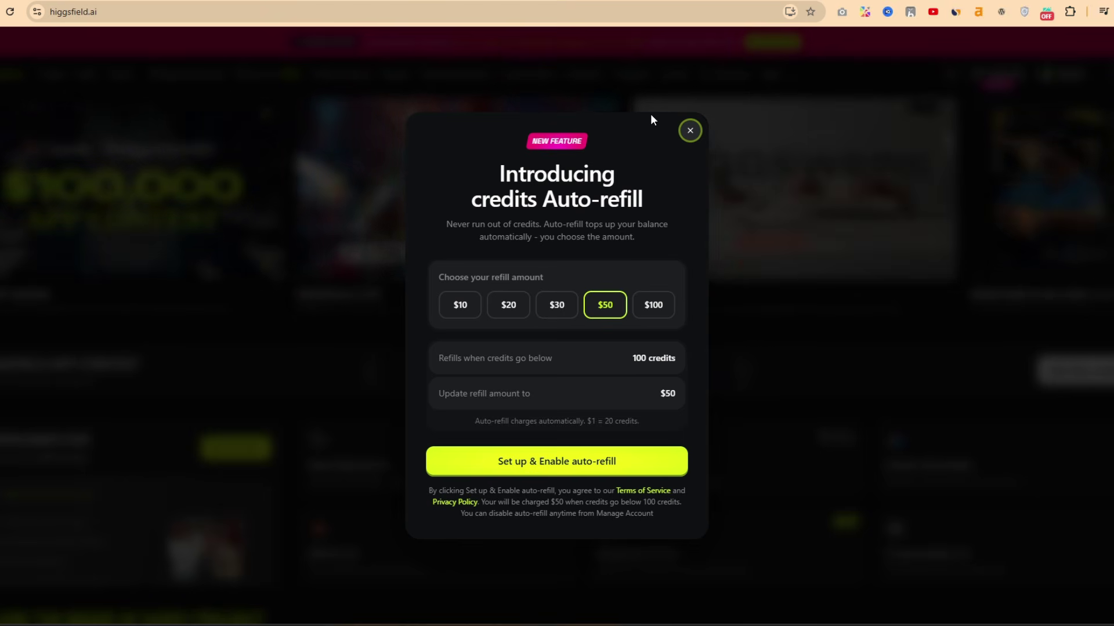
pyautogui.click(690, 132)
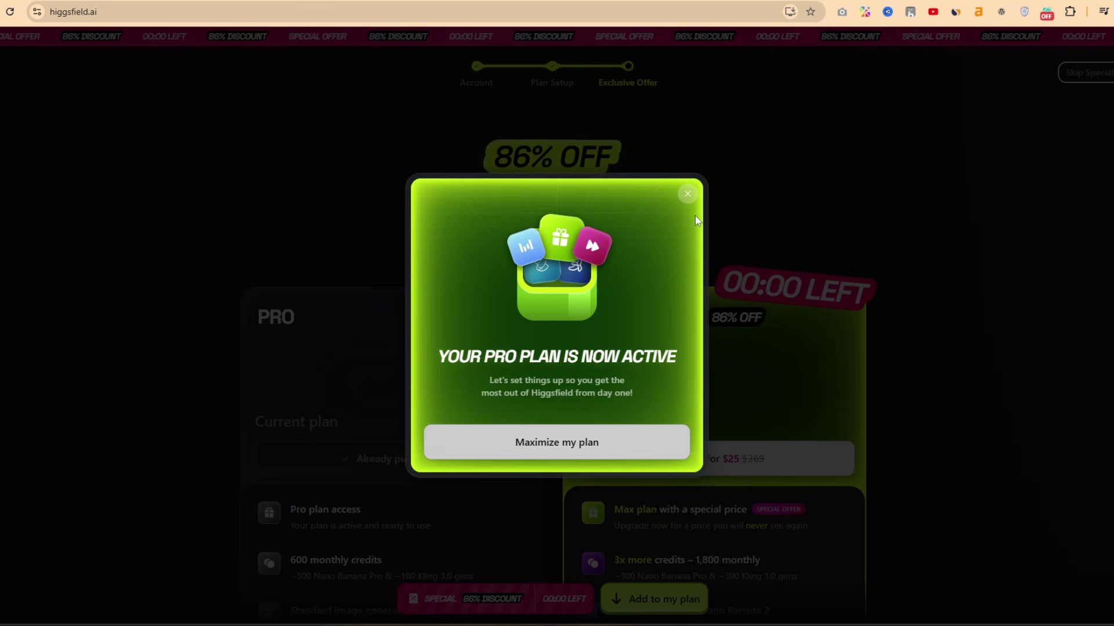
pyautogui.click(687, 193)
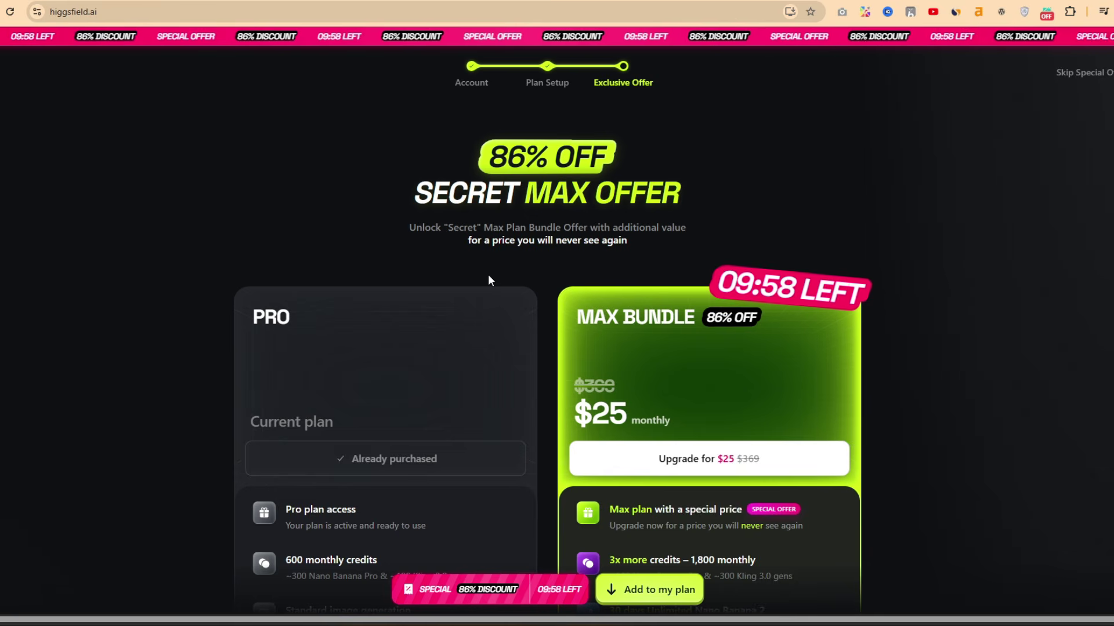
# Compare the benefits of the Secret Max Offer bundle with those of the current Pro plan
pyautogui.scroll(-4, 790, 179)
pyautogui.scroll(2, 707, 230)
pyautogui.scroll(1, 707, 232)
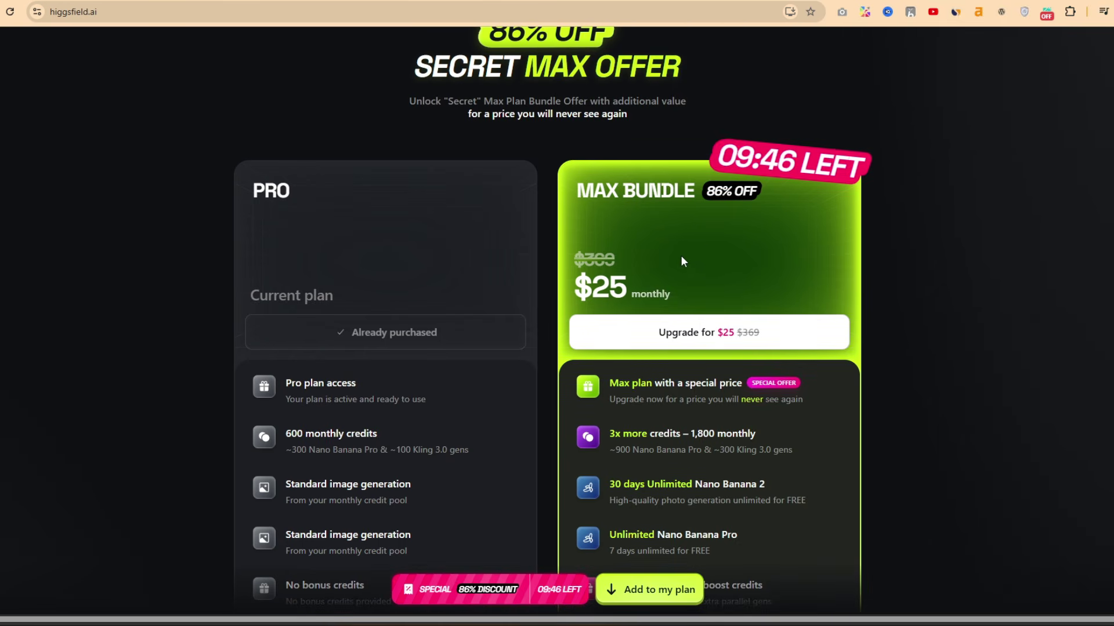
pyautogui.scroll(-3, 681, 259)
pyautogui.scroll(3, 701, 372)
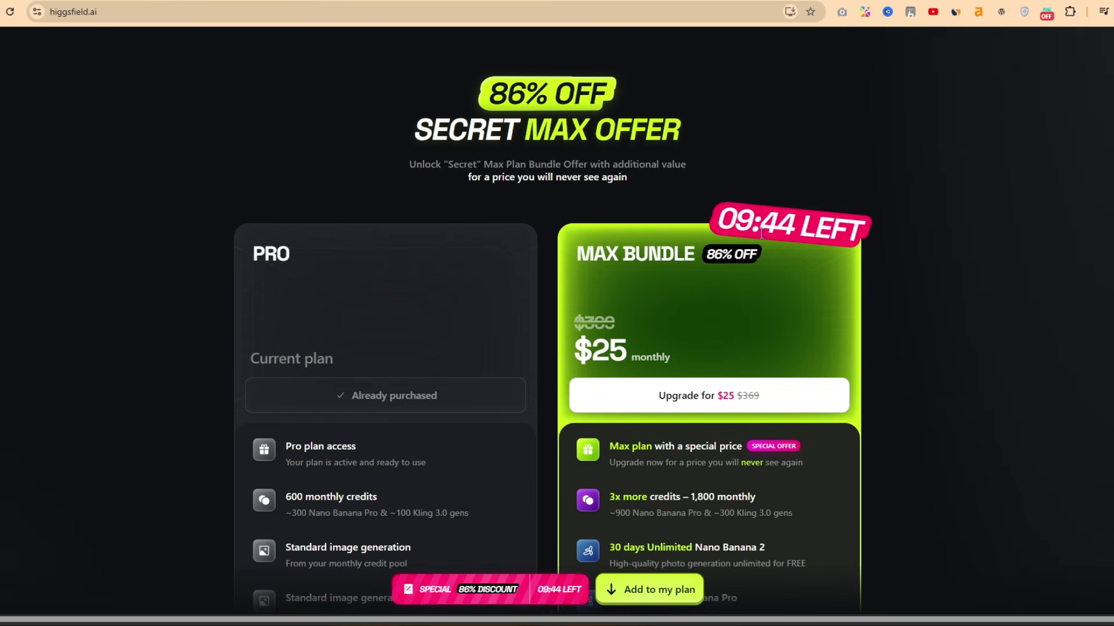
pyautogui.scroll(-4, 719, 287)
pyautogui.scroll(1, 693, 321)
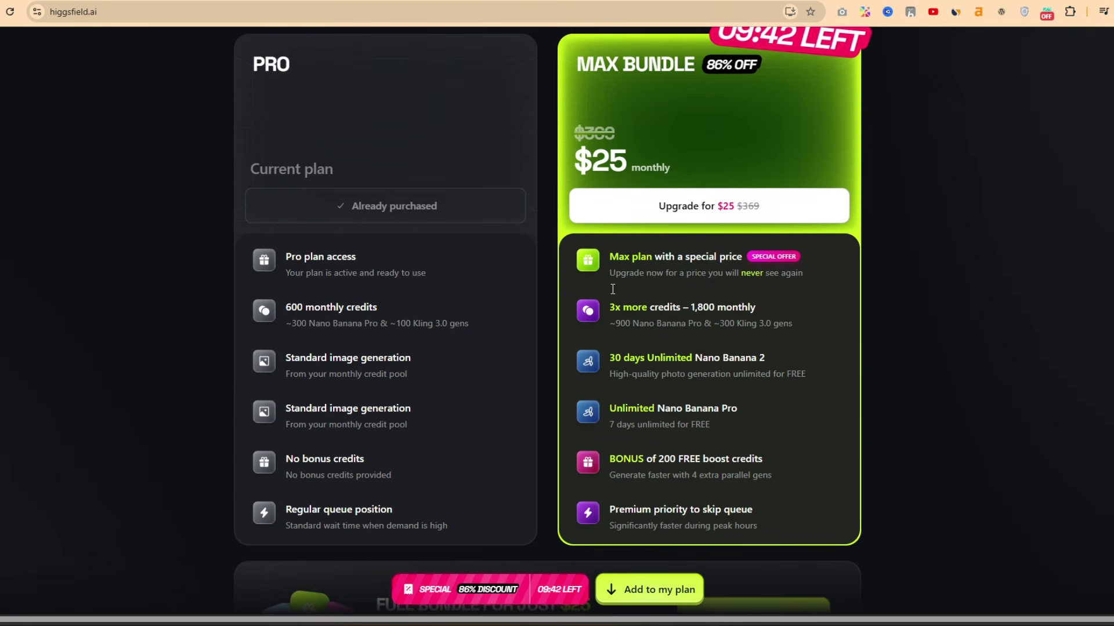
pyautogui.scroll(-1, 711, 324)
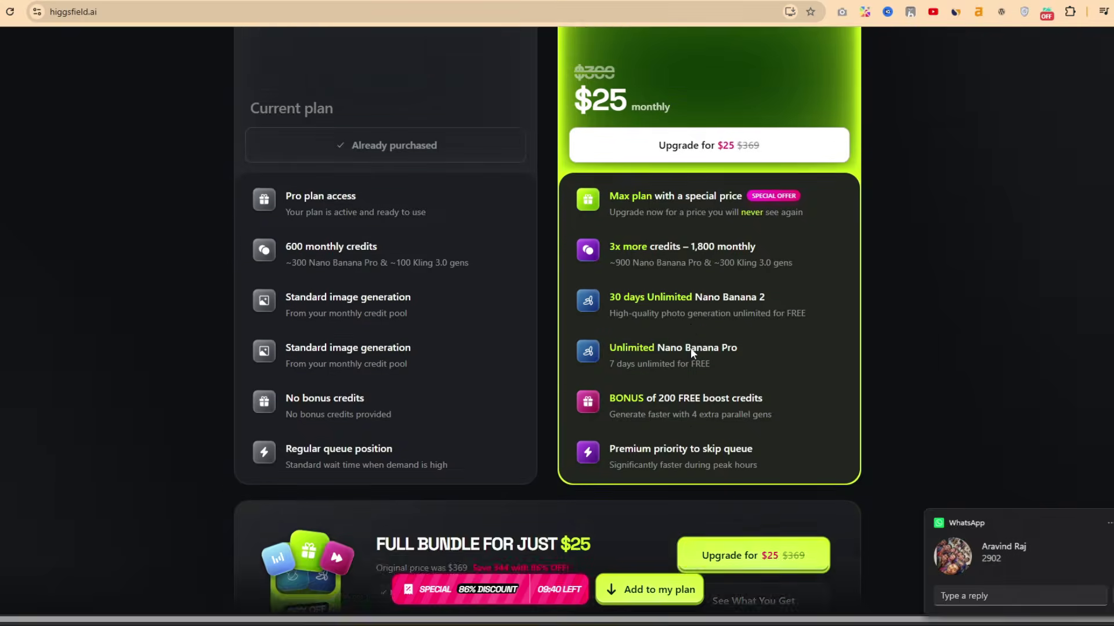
pyautogui.scroll(2, 688, 331)
pyautogui.scroll(3, 670, 297)
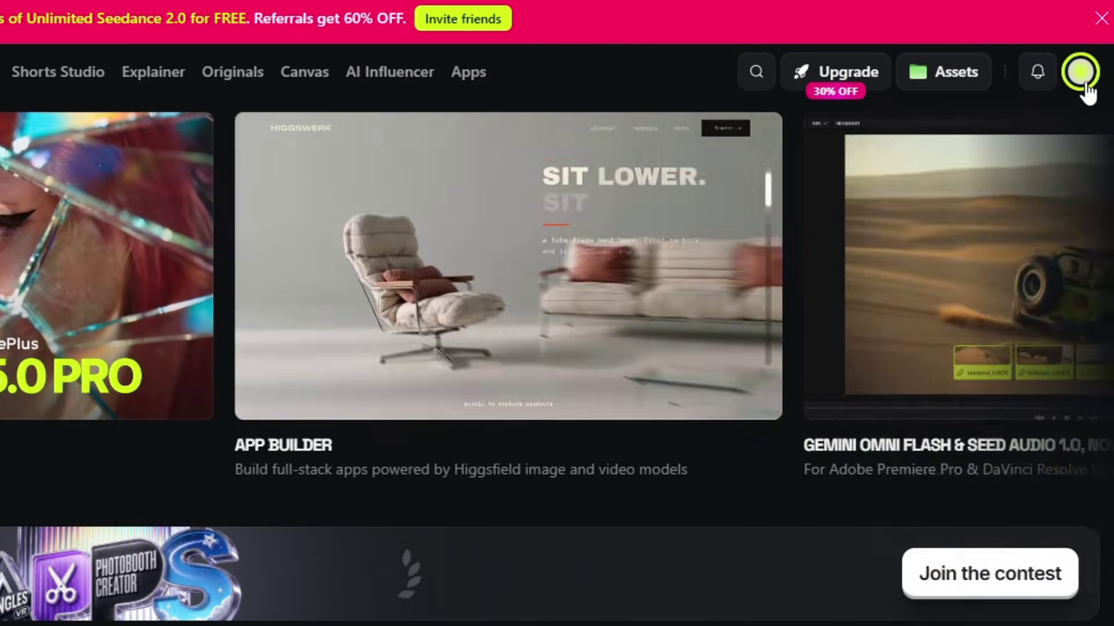
# Check the account's active plan and remaining credits from the home page
pyautogui.click(1079, 72)
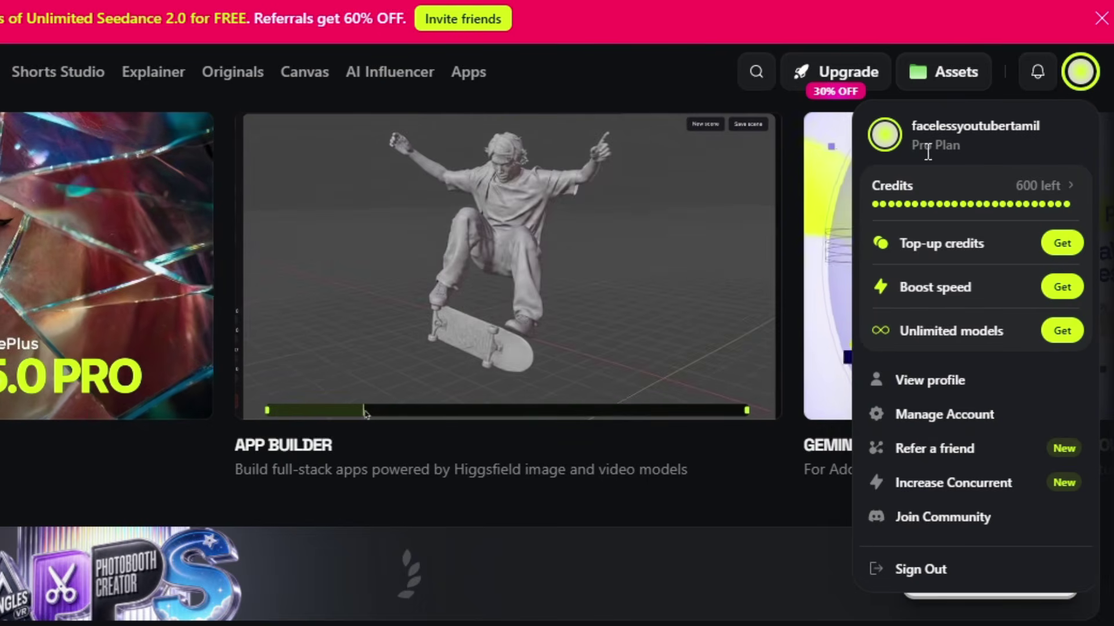
pyautogui.moveTo(915, 147); pyautogui.dragTo(980, 148)
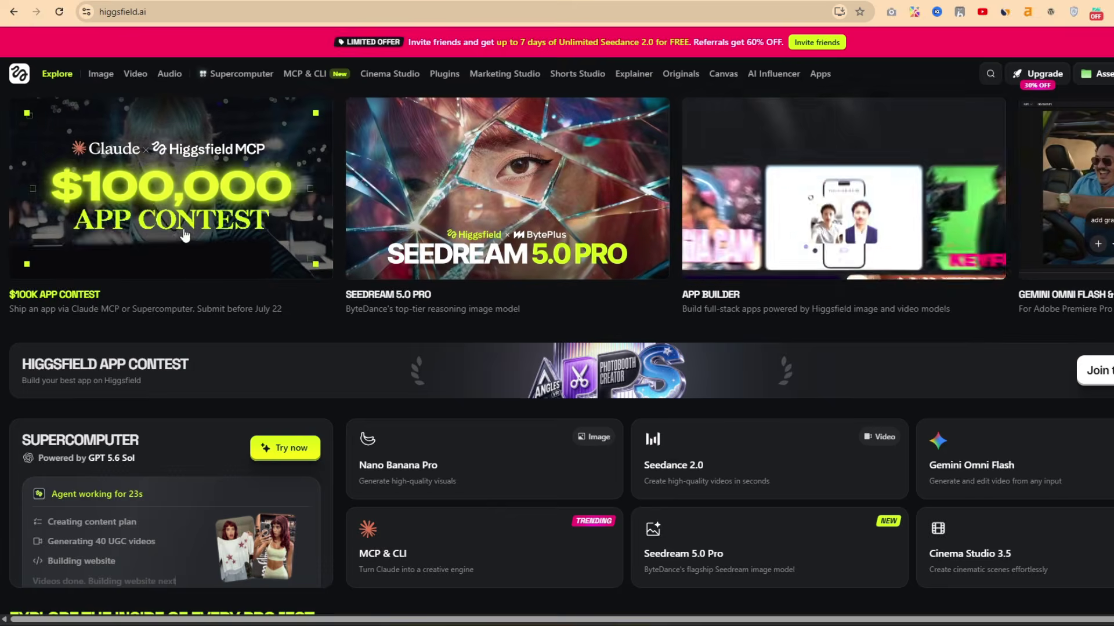
# Open the $100K App Contest's Prizes & Terms page and capture it as a full-page screenshot with GoFullPage
pyautogui.click(174, 193)
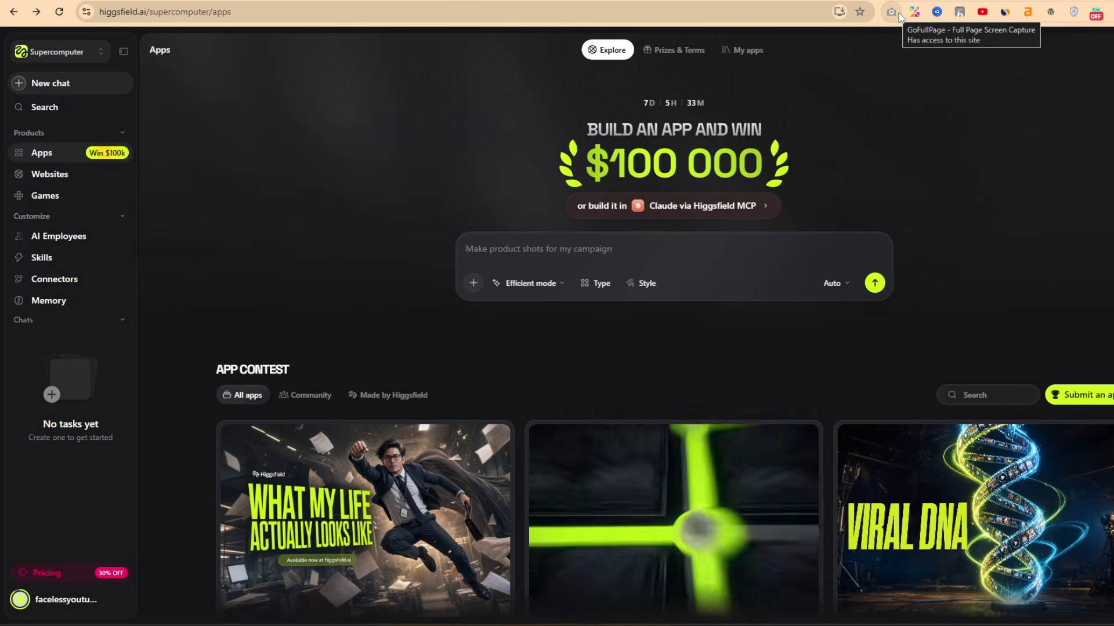
pyautogui.click(680, 52)
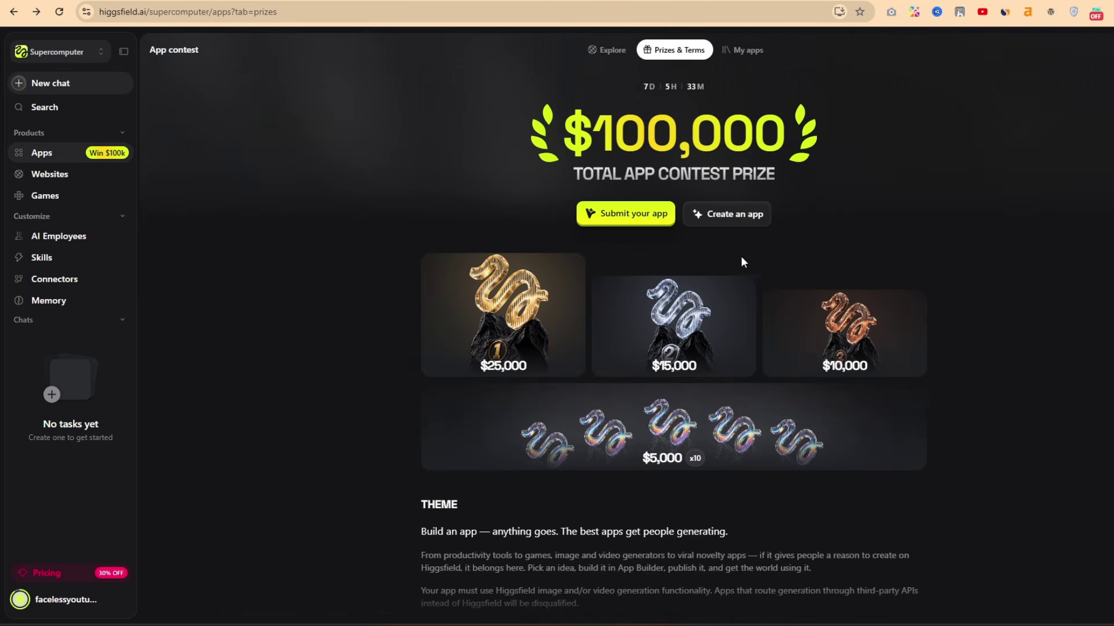
pyautogui.click(891, 12)
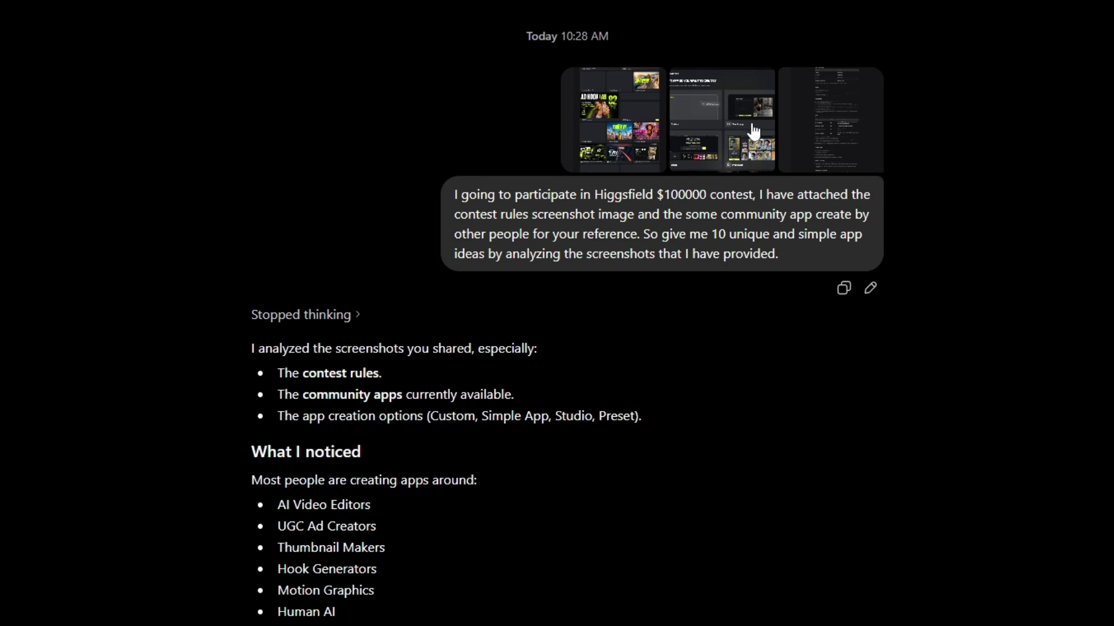
# Switch to the AI chat about contest ideas and view its attached contest rules and app type screenshots
pyautogui.click(842, 142)
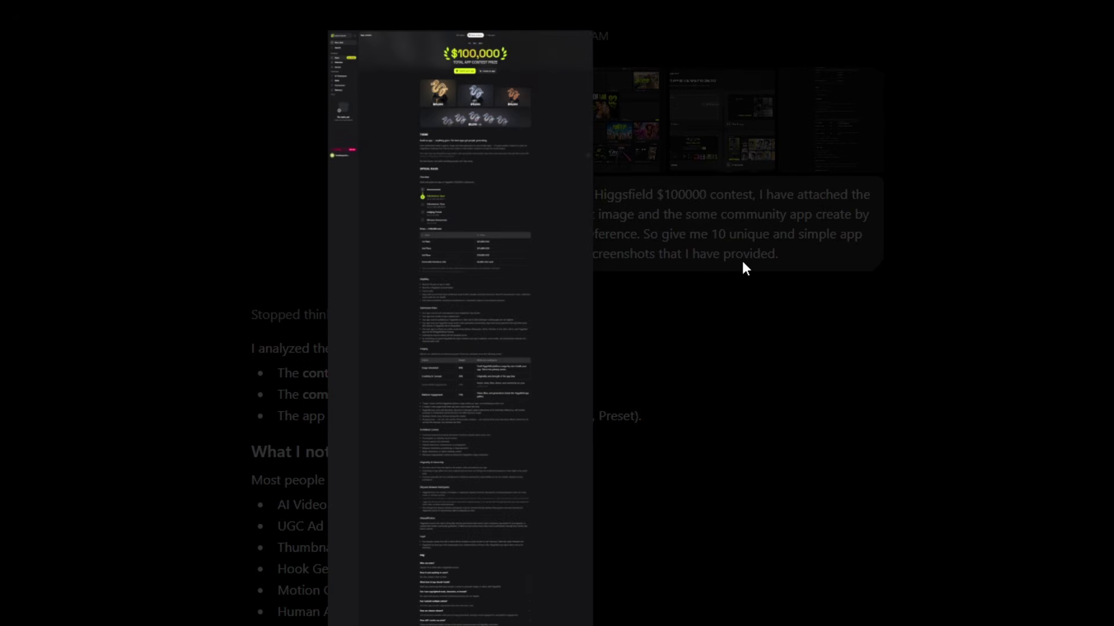
pyautogui.click(893, 329)
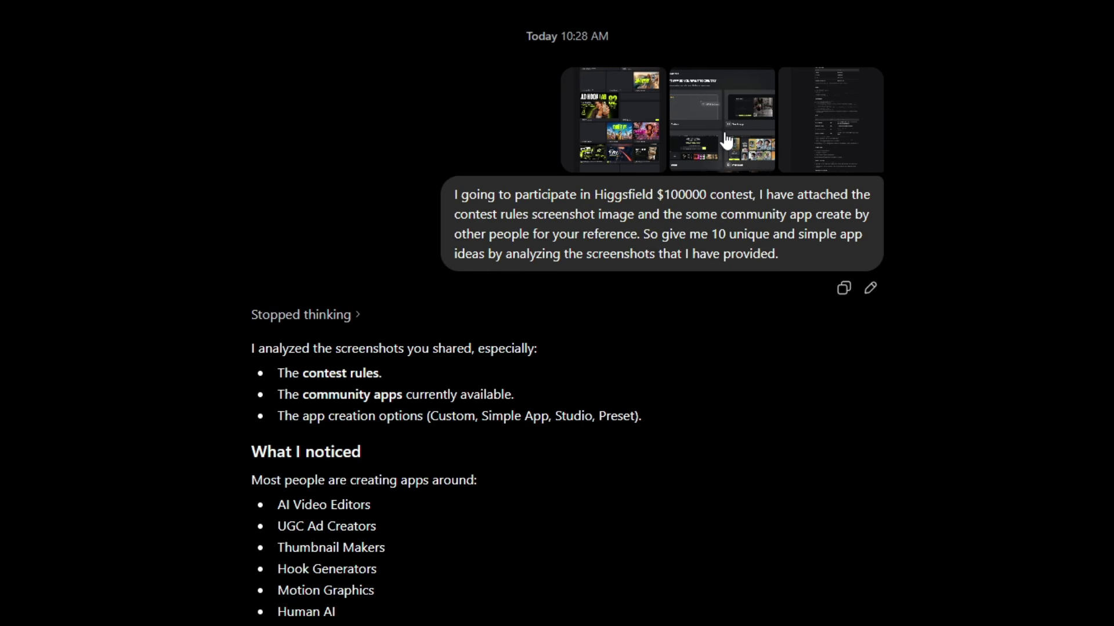
pyautogui.click(722, 138)
pyautogui.click(985, 462)
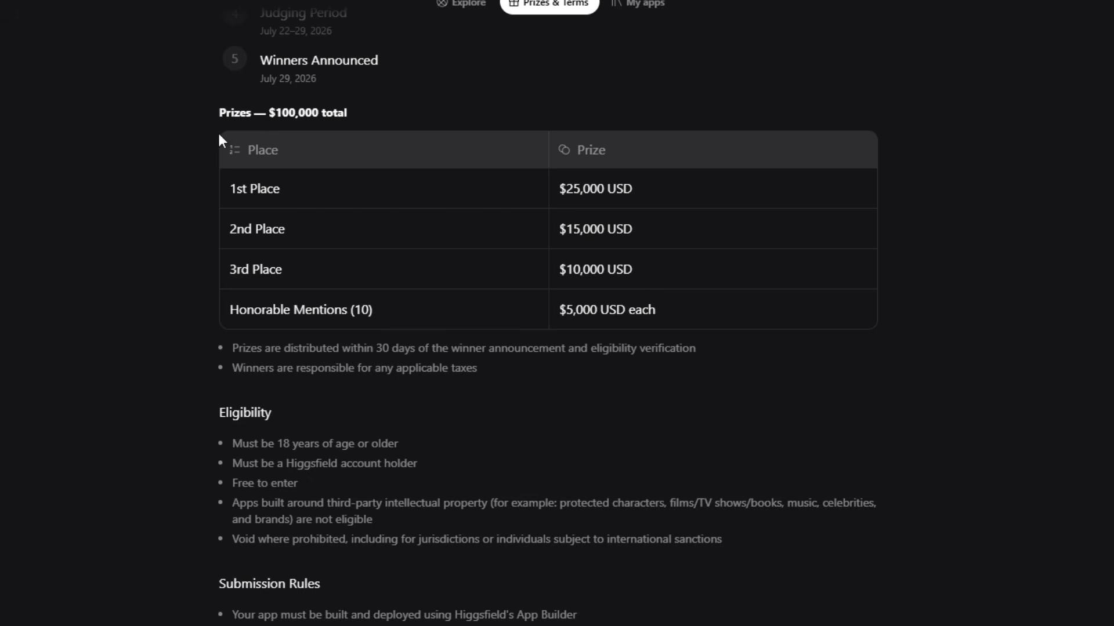
# Start creating an app from the contest's Prizes & Terms page and review the available modes and models, keeping Efficient mode
pyautogui.scroll(10, 656, 389)
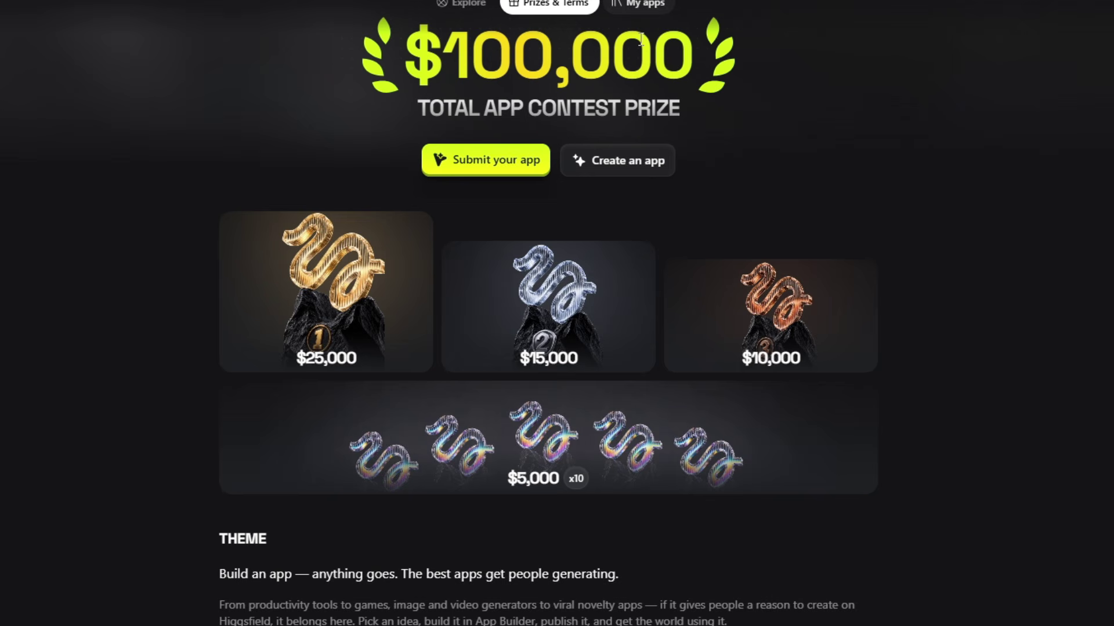
pyautogui.click(629, 161)
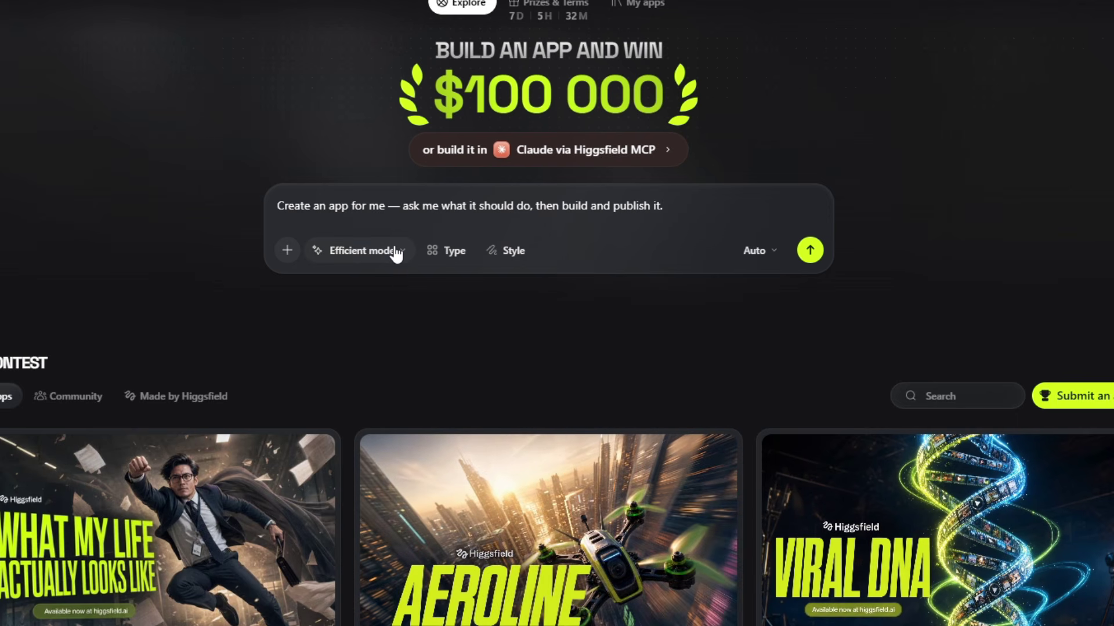
pyautogui.click(392, 251)
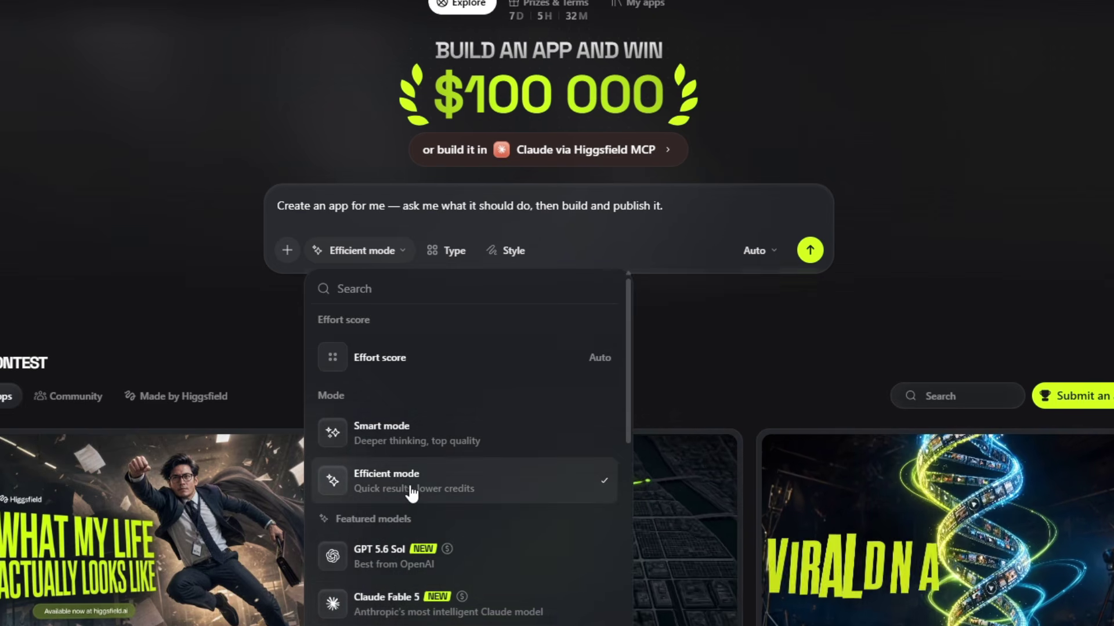
pyautogui.click(744, 352)
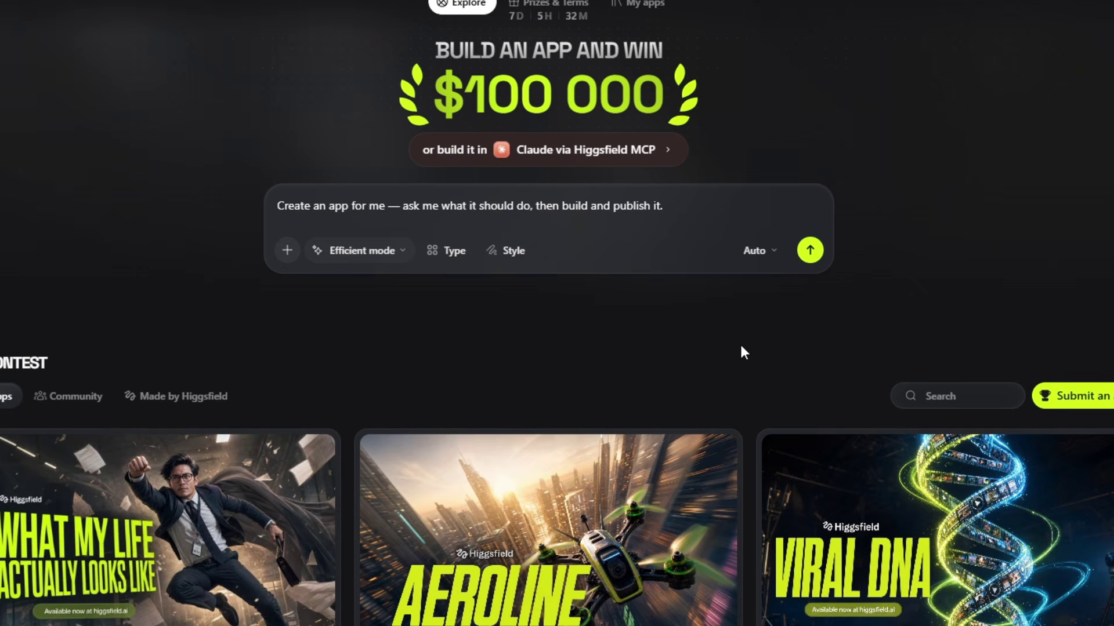
# Examine the app type choices and the style choices for the new app, closing each without selecting one
pyautogui.click(462, 253)
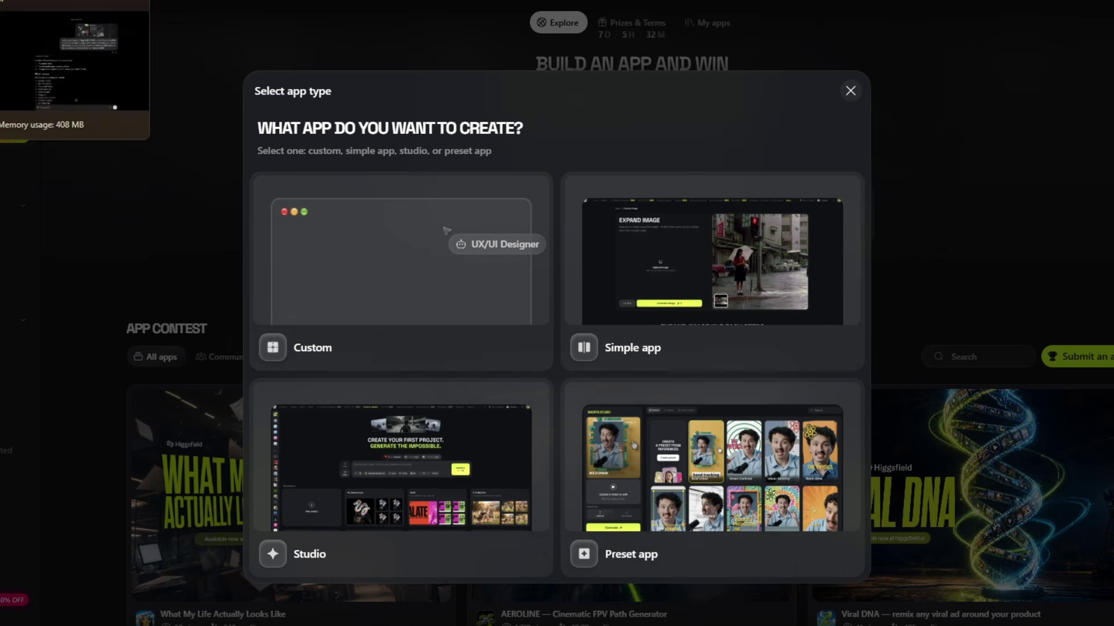
pyautogui.press('Escape')
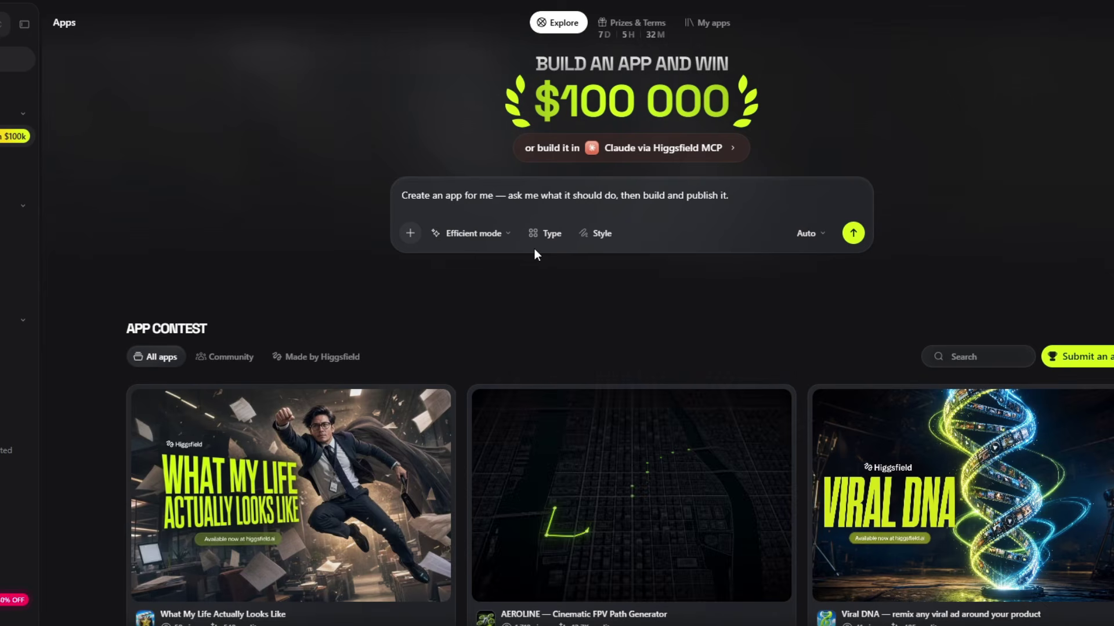
pyautogui.click(595, 233)
pyautogui.click(854, 97)
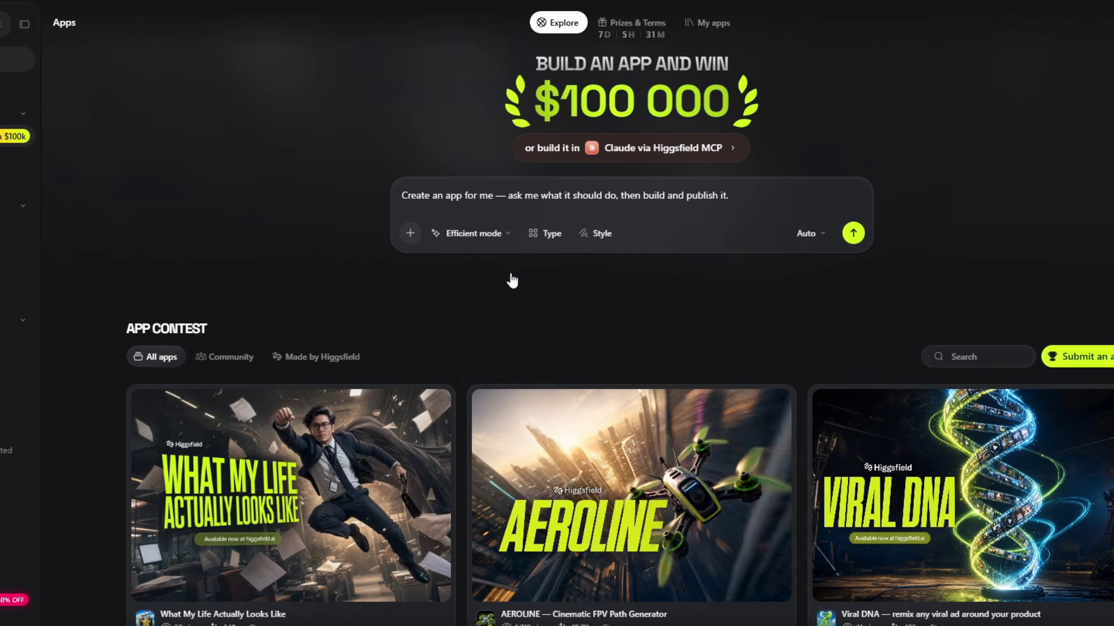
pyautogui.click(554, 238)
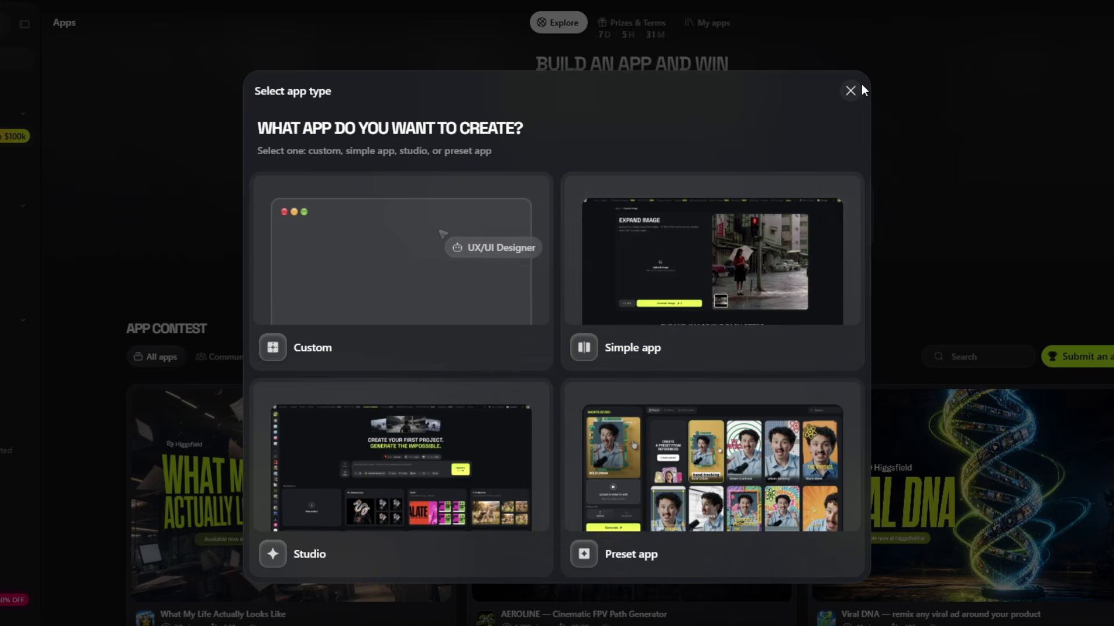
pyautogui.click(851, 91)
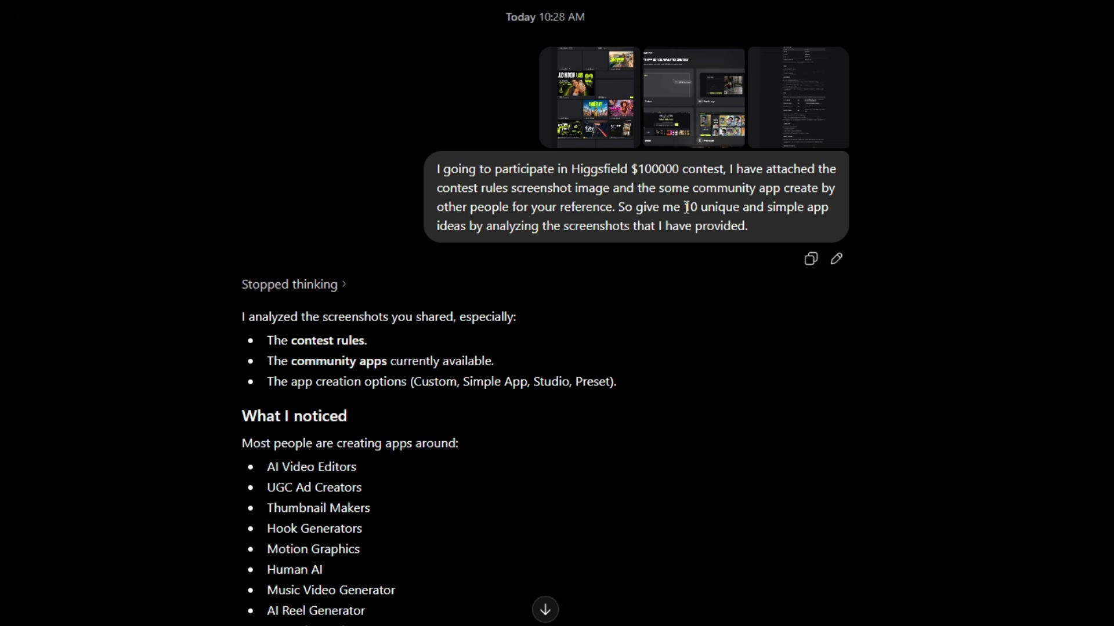
# Review the request for 10 unique app ideas and the reply's analysis of crowded app categories and contest judging criteria
pyautogui.moveTo(686, 207); pyautogui.dragTo(750, 234)
pyautogui.scroll(-5, 649, 389)
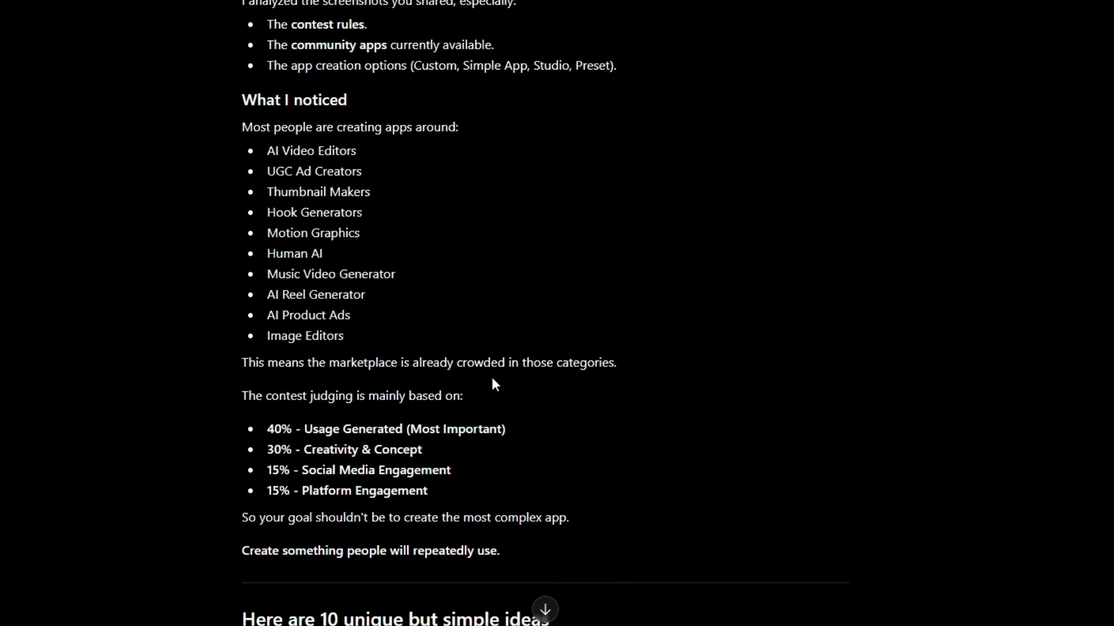
pyautogui.scroll(3, 490, 380)
pyautogui.scroll(-12, 518, 383)
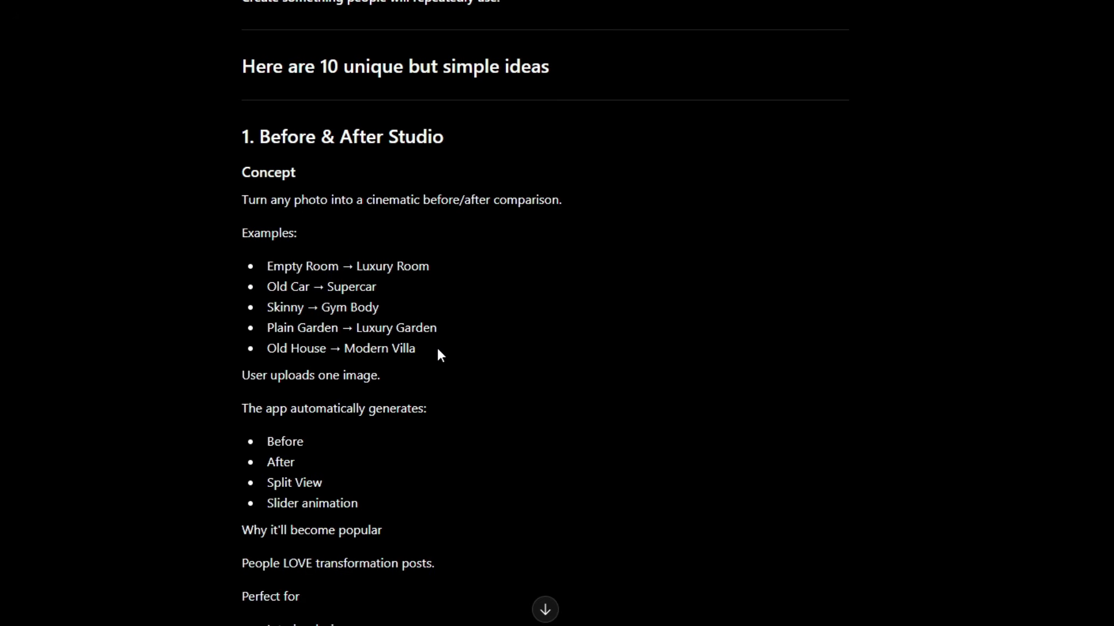
# Read the concept of the Before & After Studio idea and highlight its transformation examples
pyautogui.moveTo(263, 137); pyautogui.dragTo(463, 142)
pyautogui.click(267, 273)
pyautogui.moveTo(267, 287); pyautogui.dragTo(380, 287)
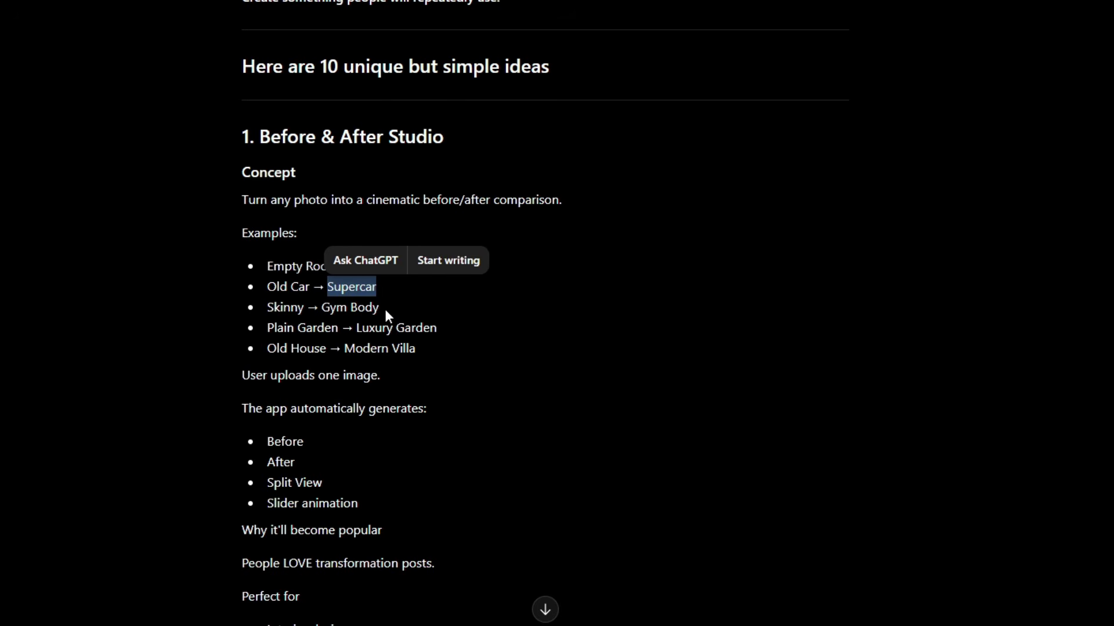
pyautogui.click(343, 307)
pyautogui.scroll(-2, 342, 337)
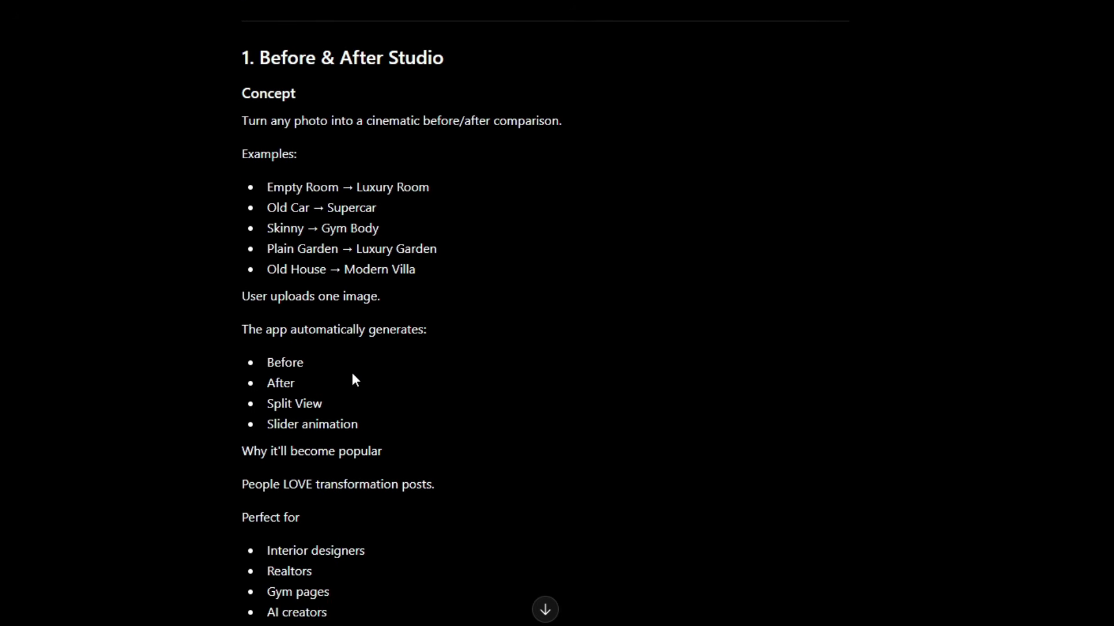
pyautogui.moveTo(267, 187); pyautogui.dragTo(441, 287)
pyautogui.scroll(3, 441, 316)
pyautogui.scroll(-1, 545, 354)
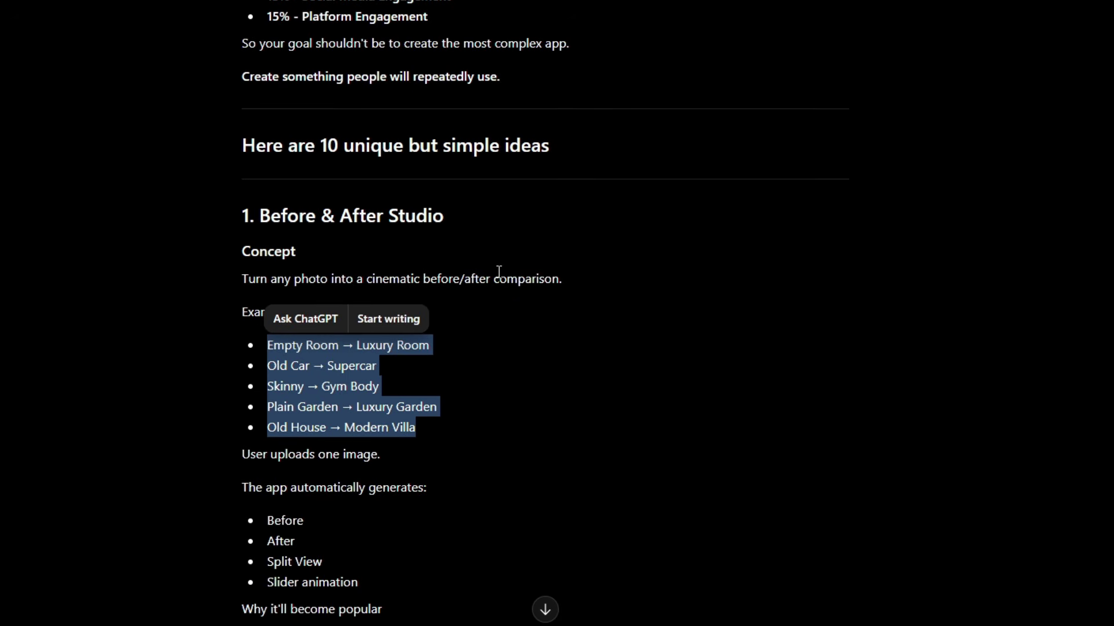
pyautogui.click(516, 283)
pyautogui.scroll(-1, 500, 347)
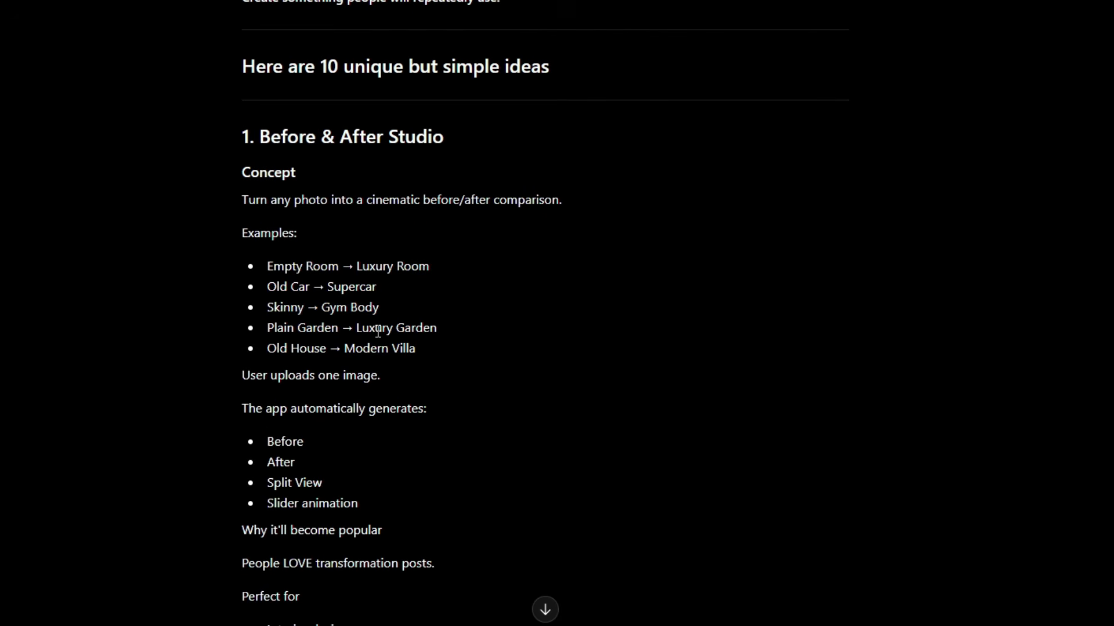
pyautogui.doubleClick(270, 265)
pyautogui.moveTo(304, 280); pyautogui.dragTo(432, 352)
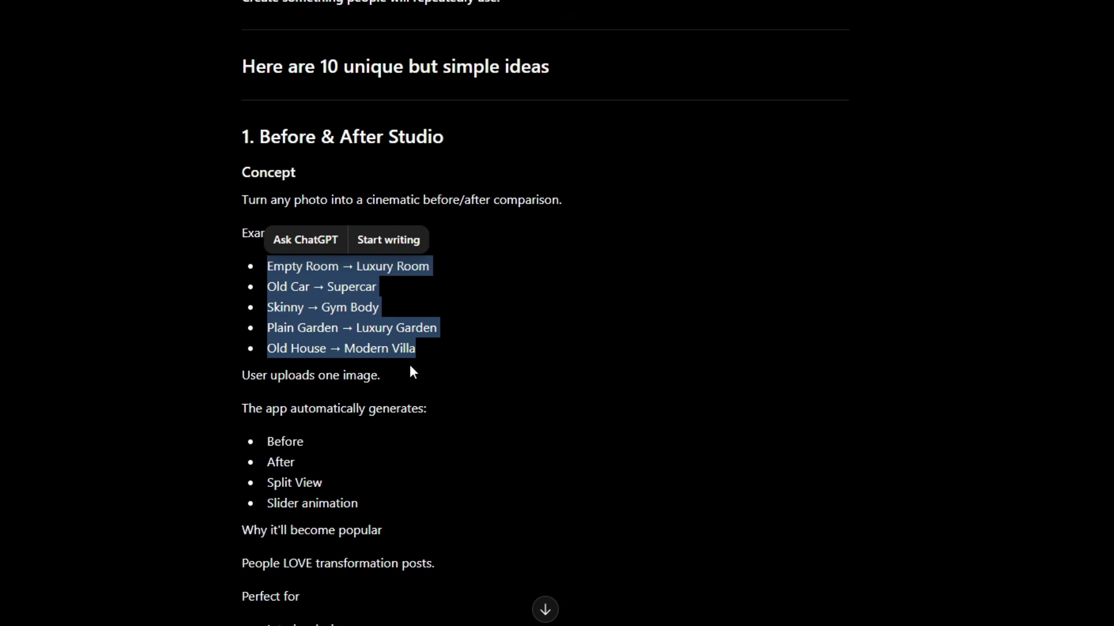
# Examine what the Before & After Studio app would generate, its target audience and its difficulty rating
pyautogui.scroll(-1, 391, 373)
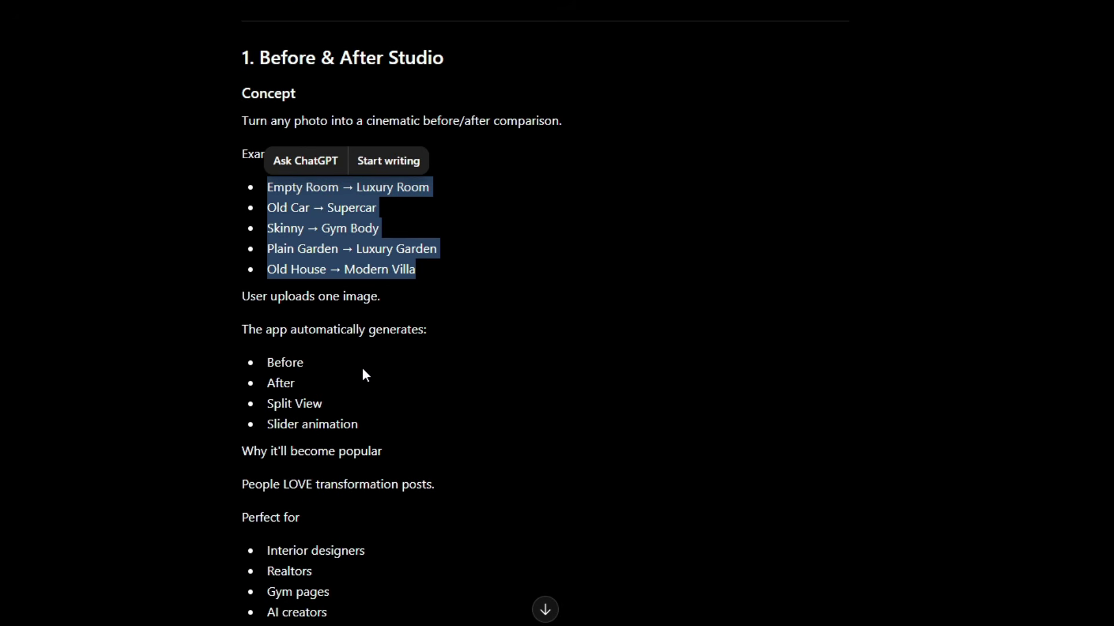
pyautogui.scroll(-2, 374, 389)
pyautogui.click(362, 429)
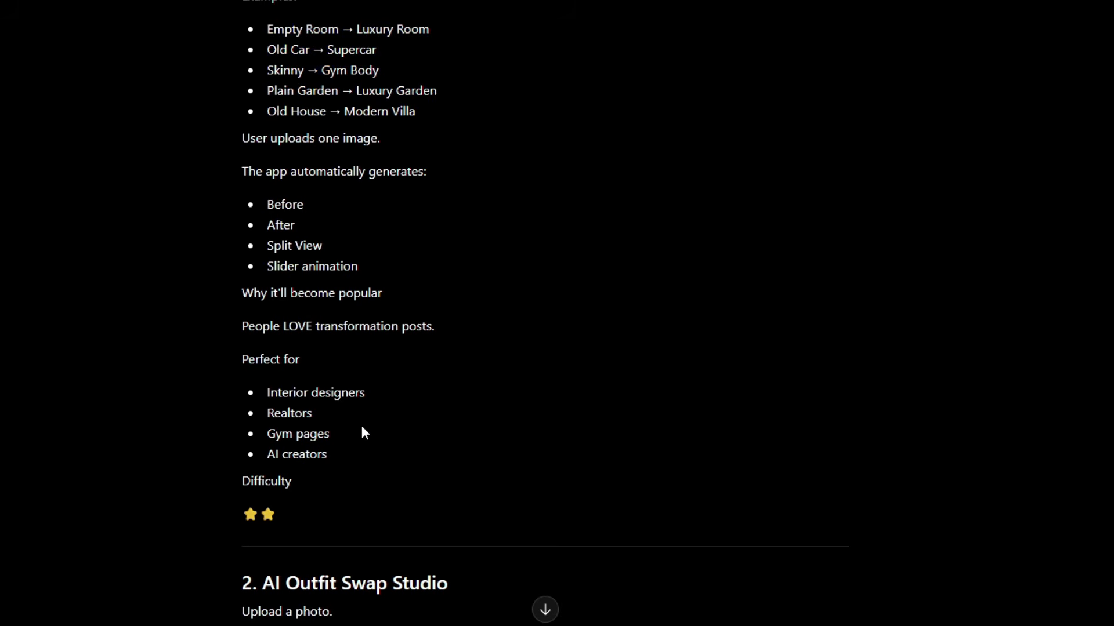
pyautogui.scroll(2, 325, 325)
pyautogui.scroll(-2, 290, 192)
pyautogui.moveTo(278, 142); pyautogui.dragTo(389, 450)
# Read the AI Outfit Swap Studio idea, highlighting its title, photo upload step and list of outfit choices
pyautogui.scroll(-6, 389, 455)
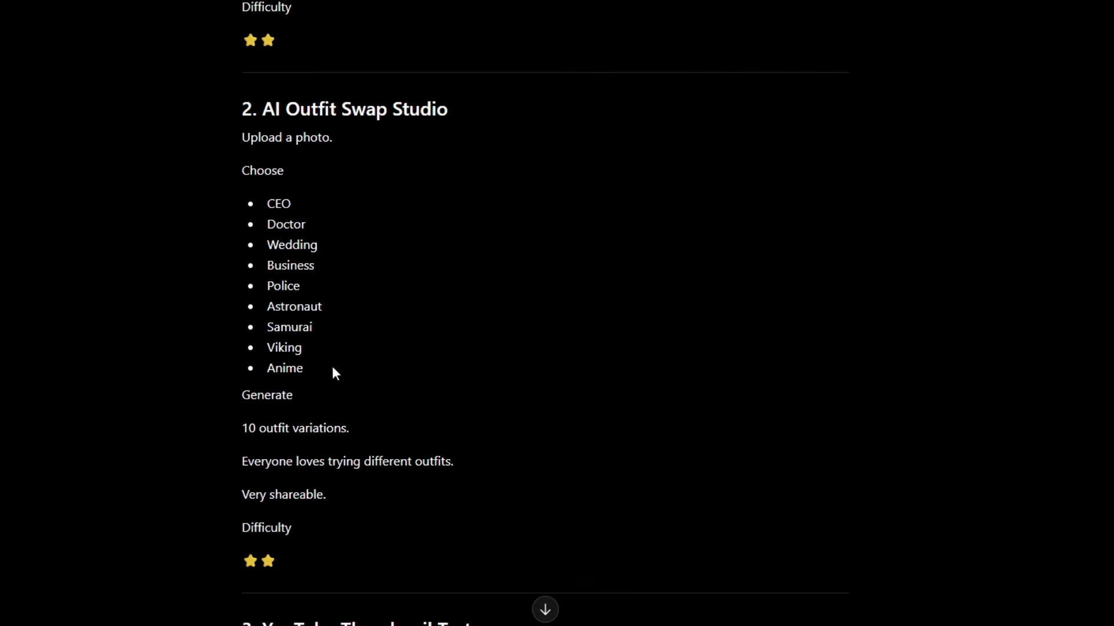
pyautogui.moveTo(264, 111); pyautogui.dragTo(445, 116)
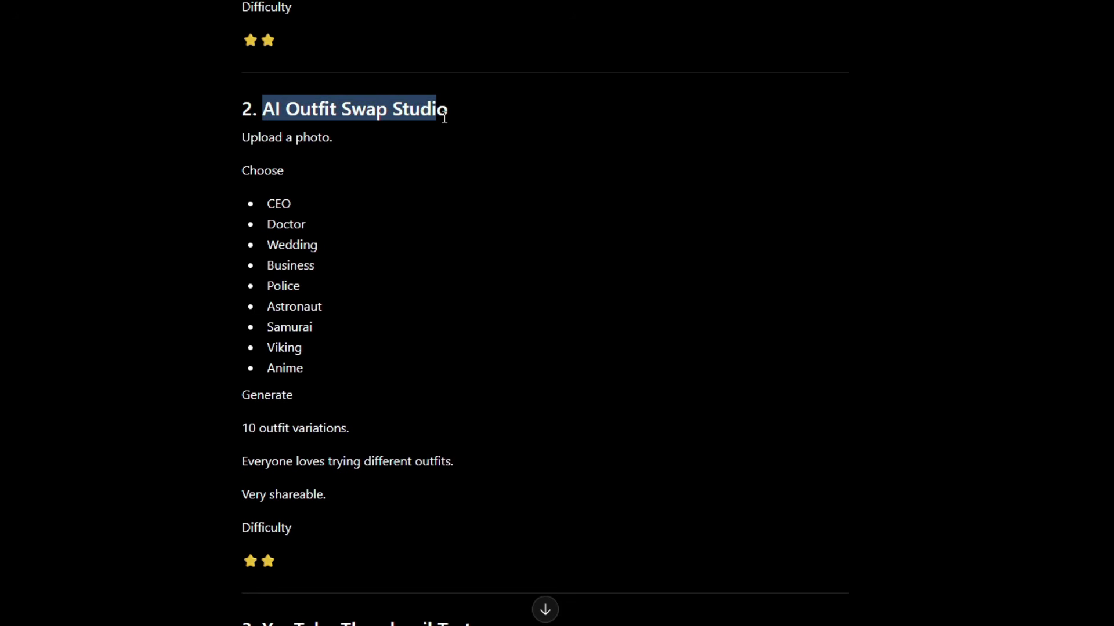
pyautogui.click(350, 218)
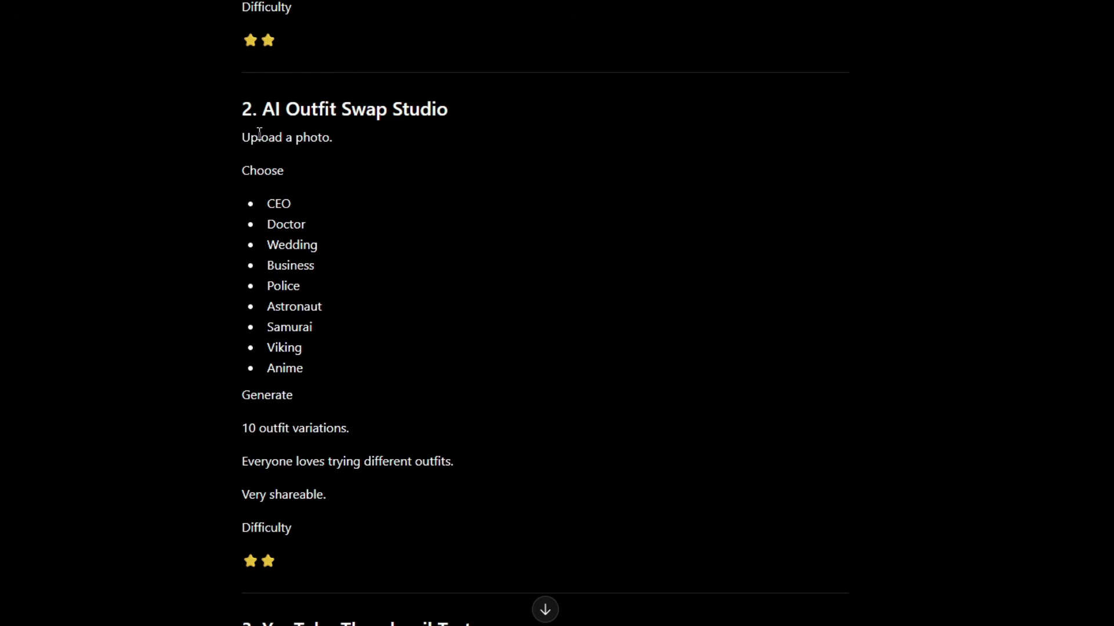
pyautogui.moveTo(259, 135); pyautogui.dragTo(350, 142)
pyautogui.moveTo(276, 224); pyautogui.dragTo(325, 377)
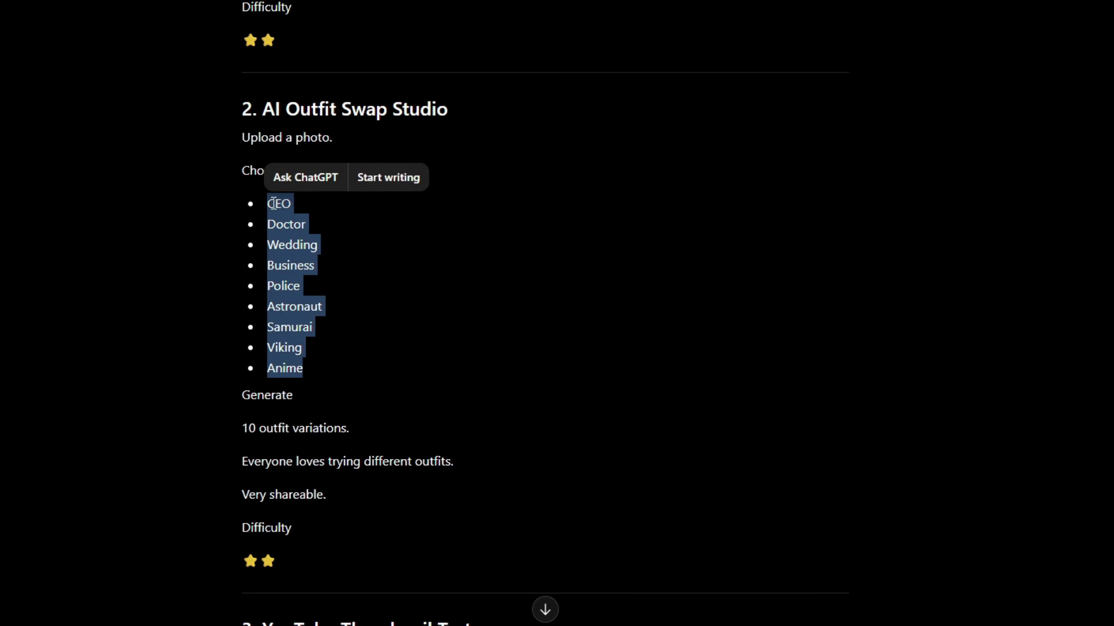
pyautogui.click(273, 203)
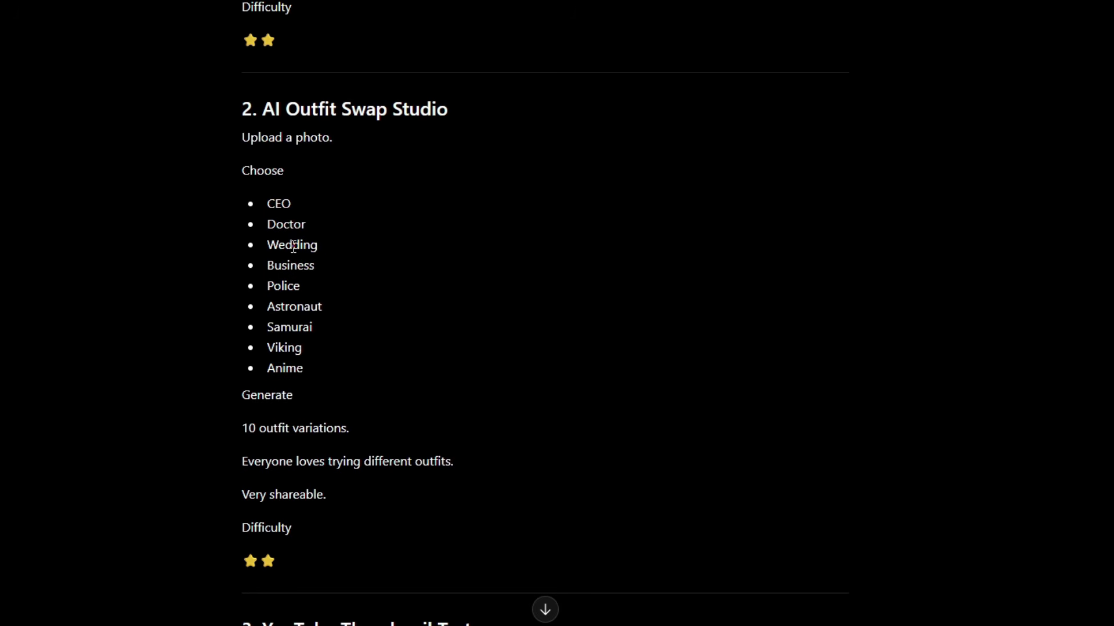
pyautogui.moveTo(273, 287); pyautogui.dragTo(305, 299)
pyautogui.click(299, 285)
pyautogui.moveTo(243, 137); pyautogui.dragTo(331, 142)
pyautogui.click(349, 179)
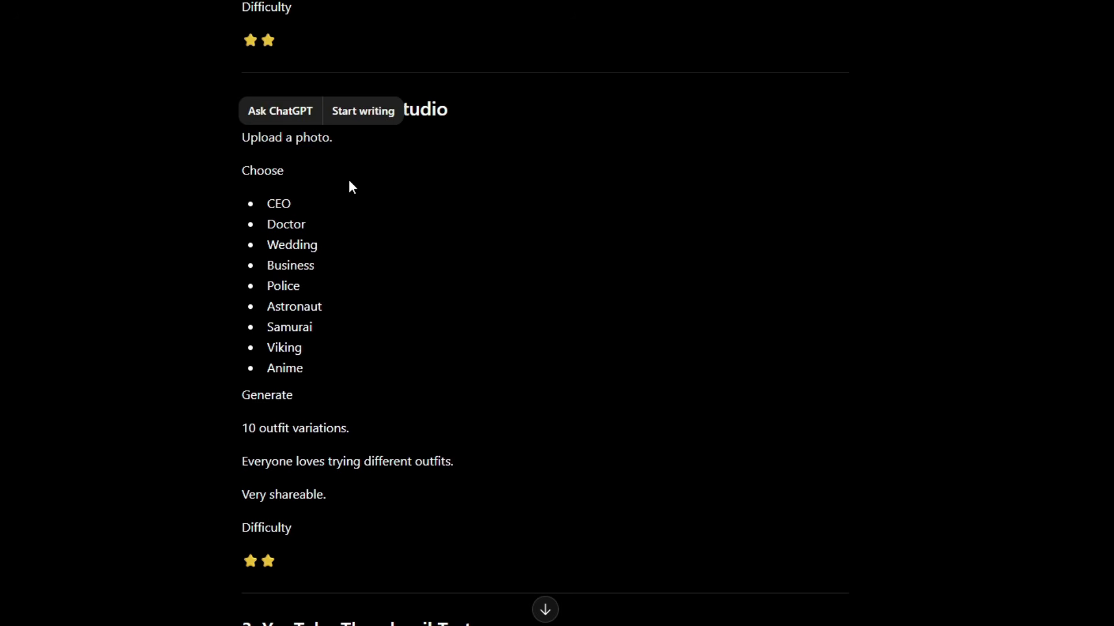
pyautogui.moveTo(268, 204); pyautogui.dragTo(316, 378)
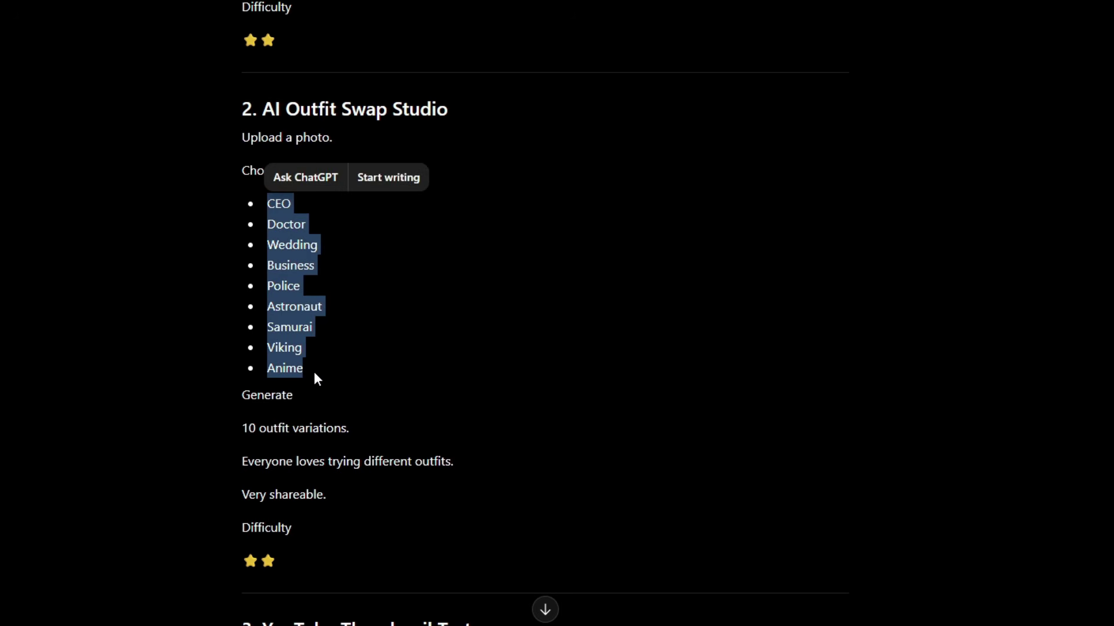
pyautogui.scroll(3, 372, 316)
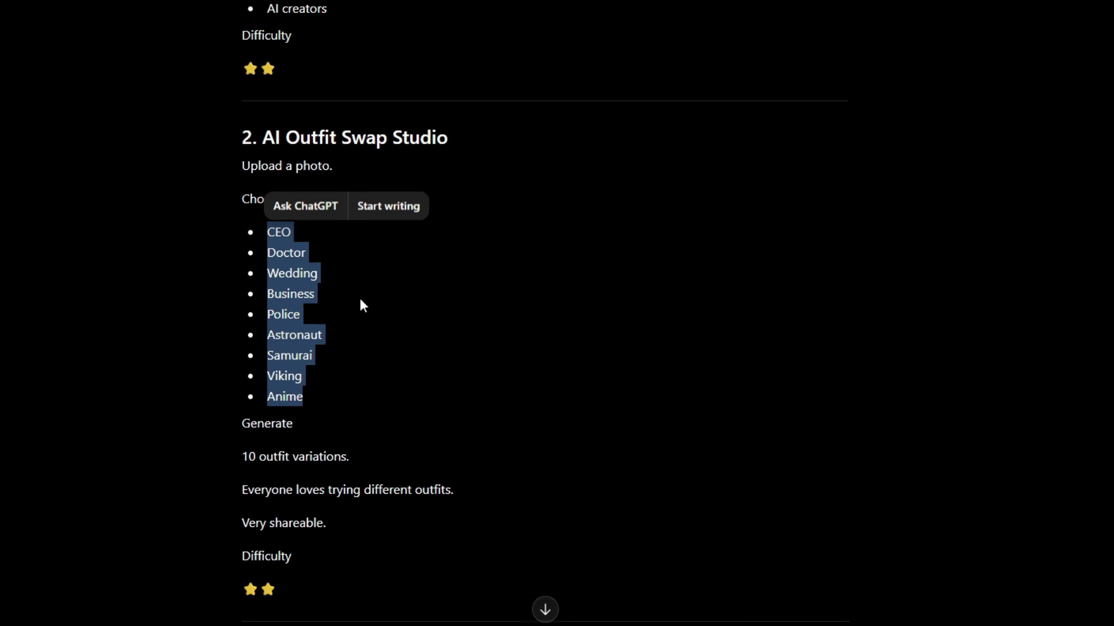
pyautogui.click(268, 268)
pyautogui.moveTo(269, 268); pyautogui.dragTo(455, 266)
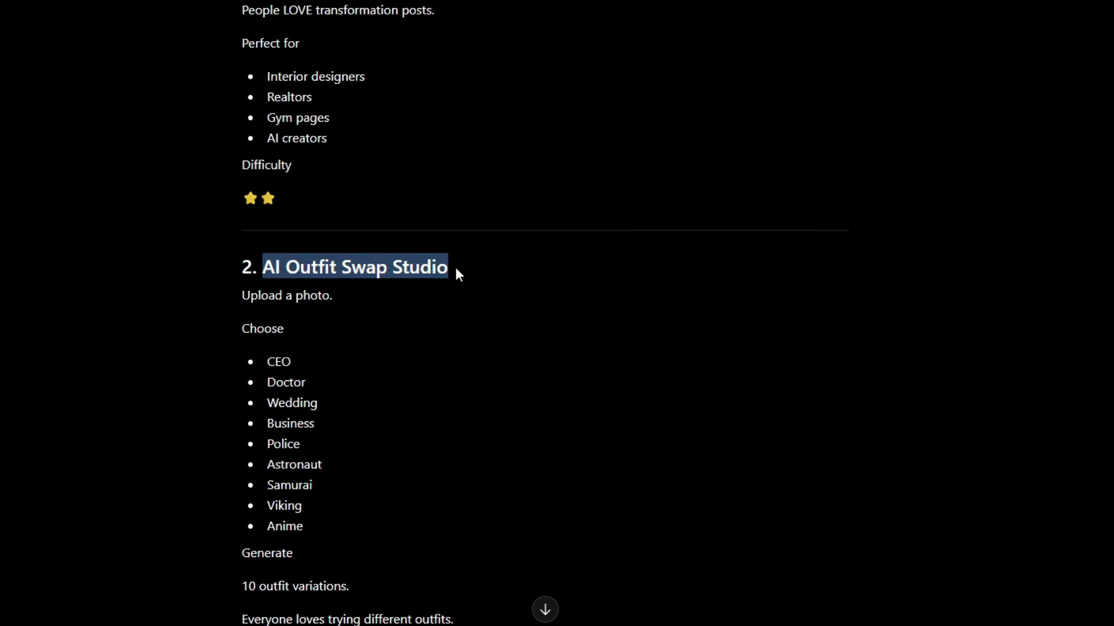
# Read the YouTube Thumbnail Tester idea and highlight its title
pyautogui.scroll(-10, 486, 315)
pyautogui.scroll(-2, 304, 174)
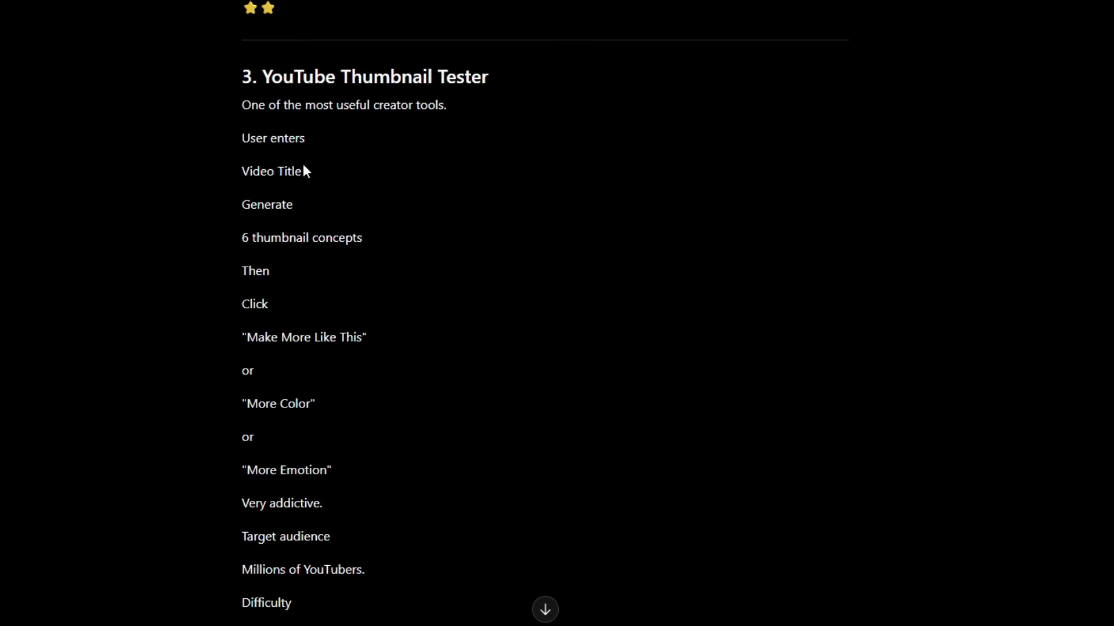
pyautogui.scroll(1, 303, 163)
pyautogui.moveTo(264, 156); pyautogui.dragTo(526, 158)
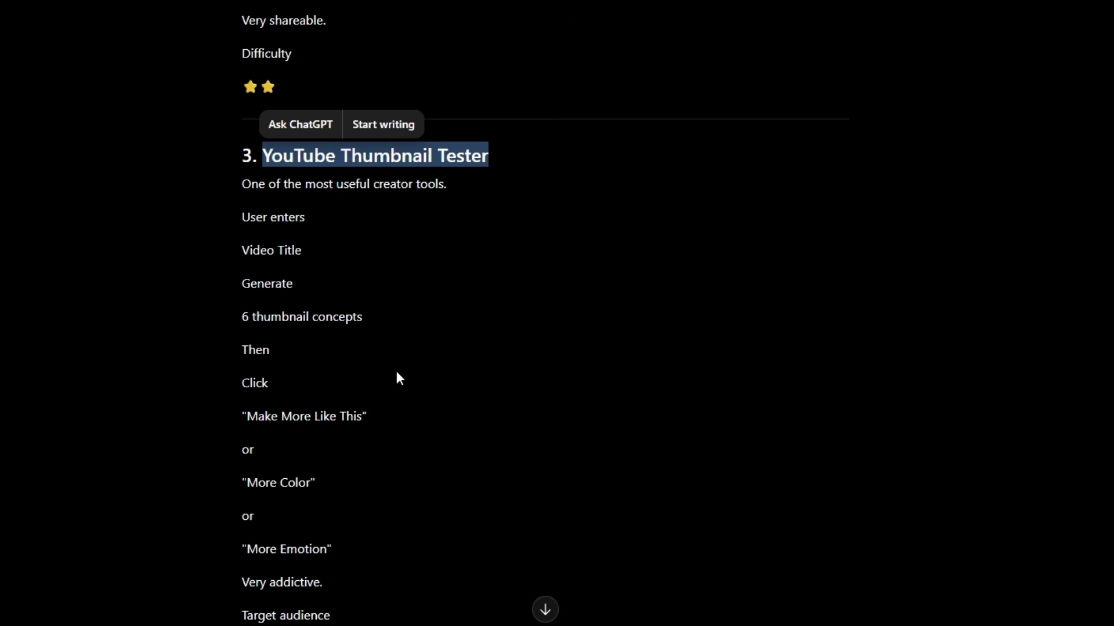
# Read the AI Camera Angle Generator idea, highlighting its title, image upload step and example angles from Drone Shot to Selfie
pyautogui.scroll(-10, 396, 374)
pyautogui.scroll(-1, 344, 354)
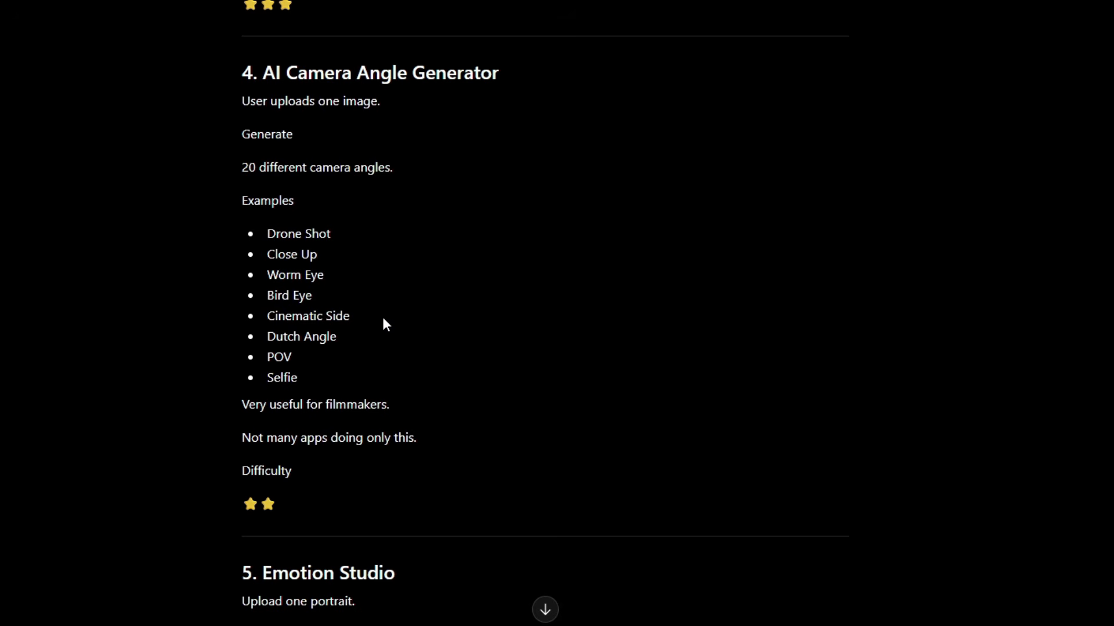
pyautogui.scroll(1, 313, 166)
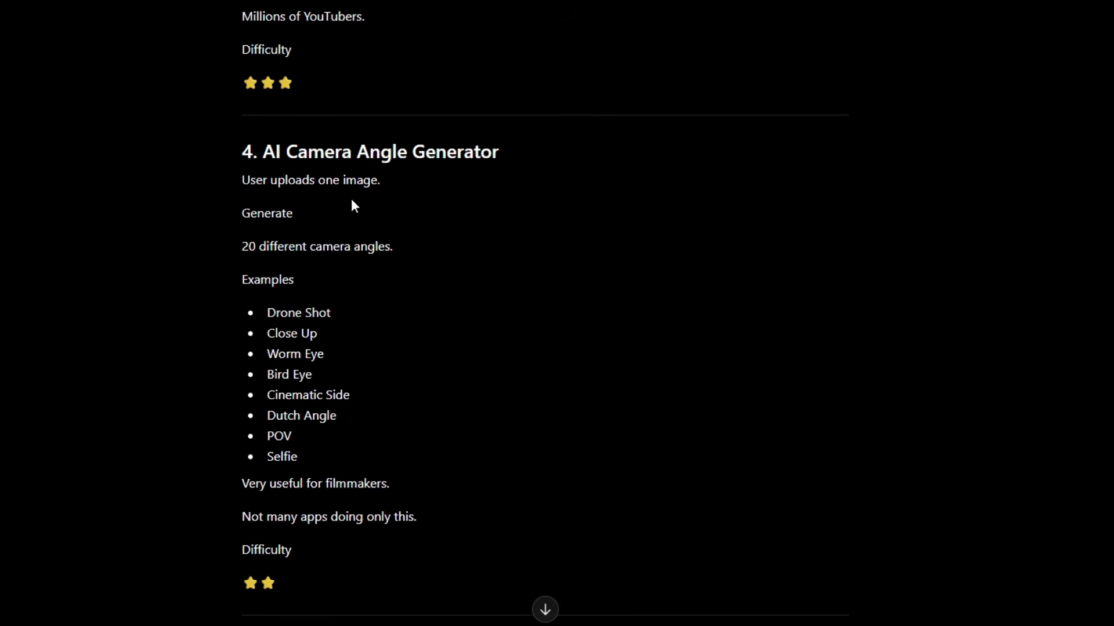
pyautogui.moveTo(264, 151); pyautogui.dragTo(514, 152)
pyautogui.click(359, 154)
pyautogui.moveTo(264, 151); pyautogui.dragTo(500, 153)
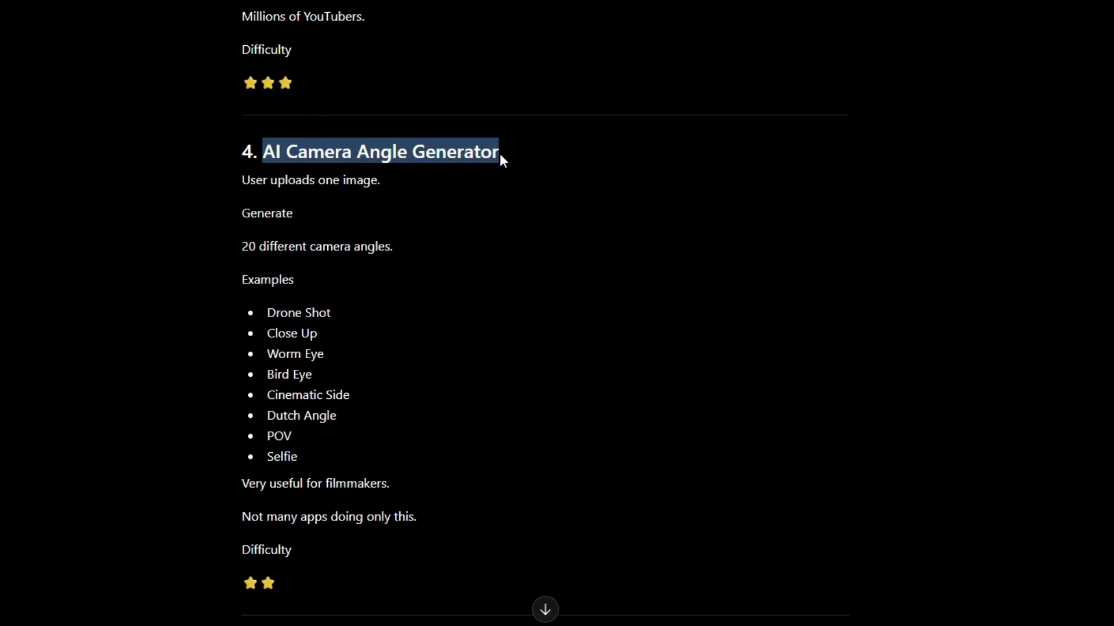
pyautogui.click(338, 254)
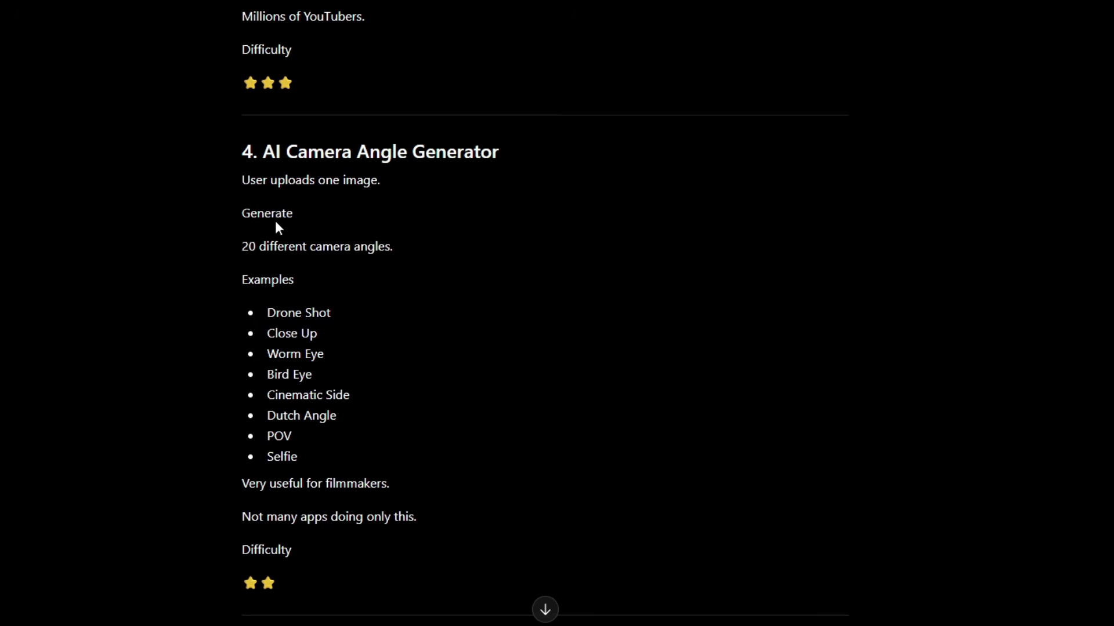
pyautogui.moveTo(242, 180); pyautogui.dragTo(321, 259)
pyautogui.click(266, 183)
pyautogui.moveTo(270, 313); pyautogui.dragTo(301, 451)
pyautogui.scroll(-1, 406, 406)
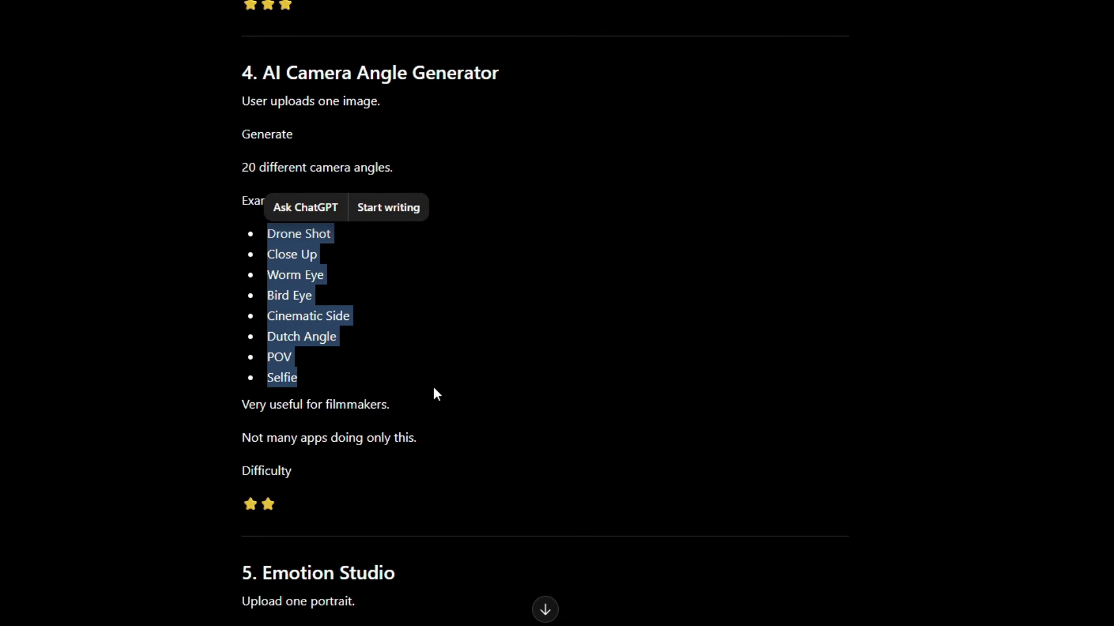
pyautogui.click(367, 323)
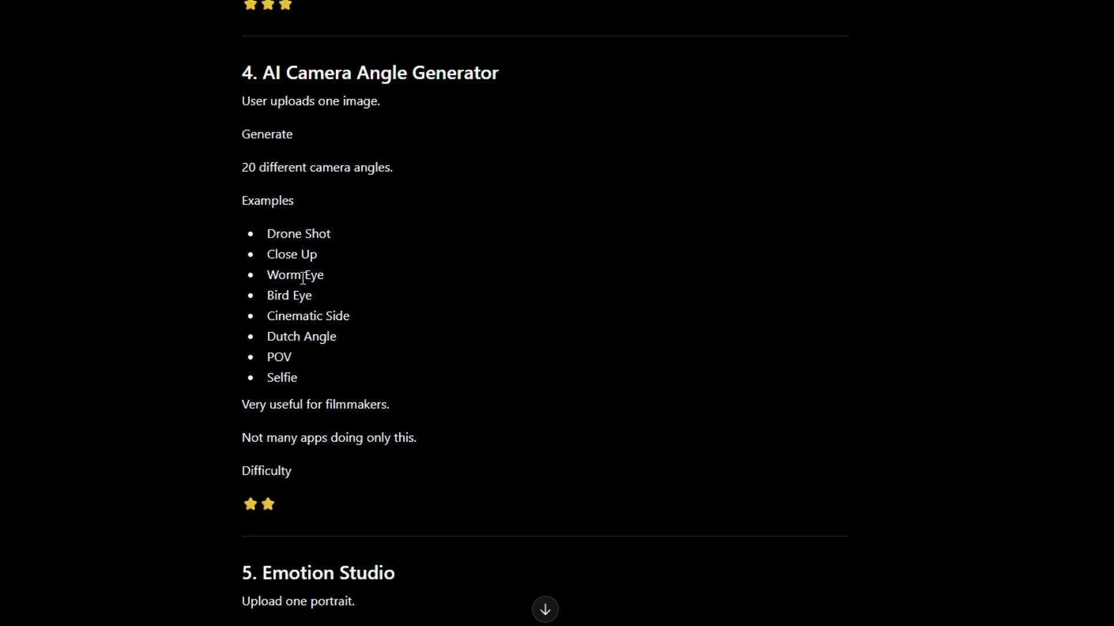
# Highlight the whole AI Camera Angle Generator idea and glance at the Emotion Studio idea below it
pyautogui.scroll(-1, 371, 266)
pyautogui.scroll(2, 368, 264)
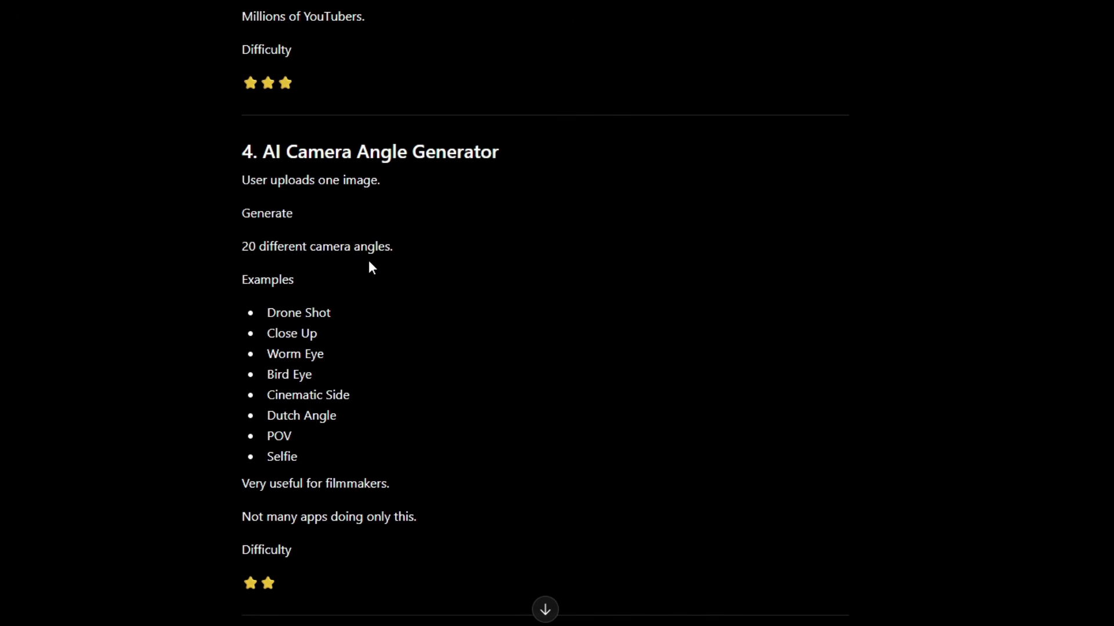
pyautogui.moveTo(243, 152); pyautogui.dragTo(323, 582)
pyautogui.click(396, 325)
pyautogui.scroll(-6, 417, 325)
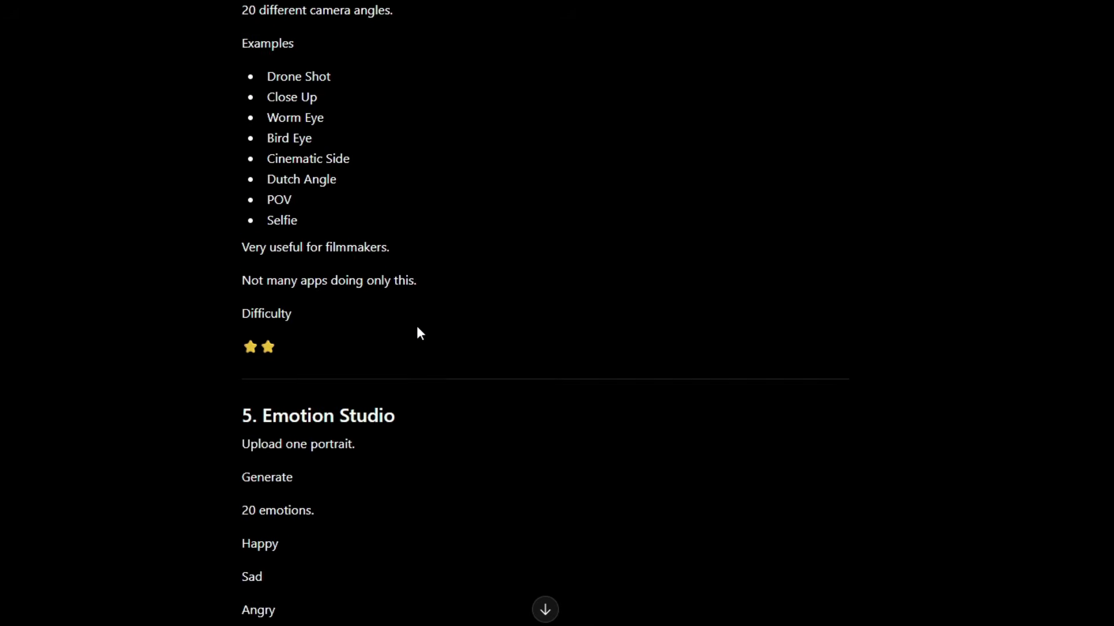
pyautogui.scroll(-2, 443, 306)
pyautogui.scroll(9, 443, 313)
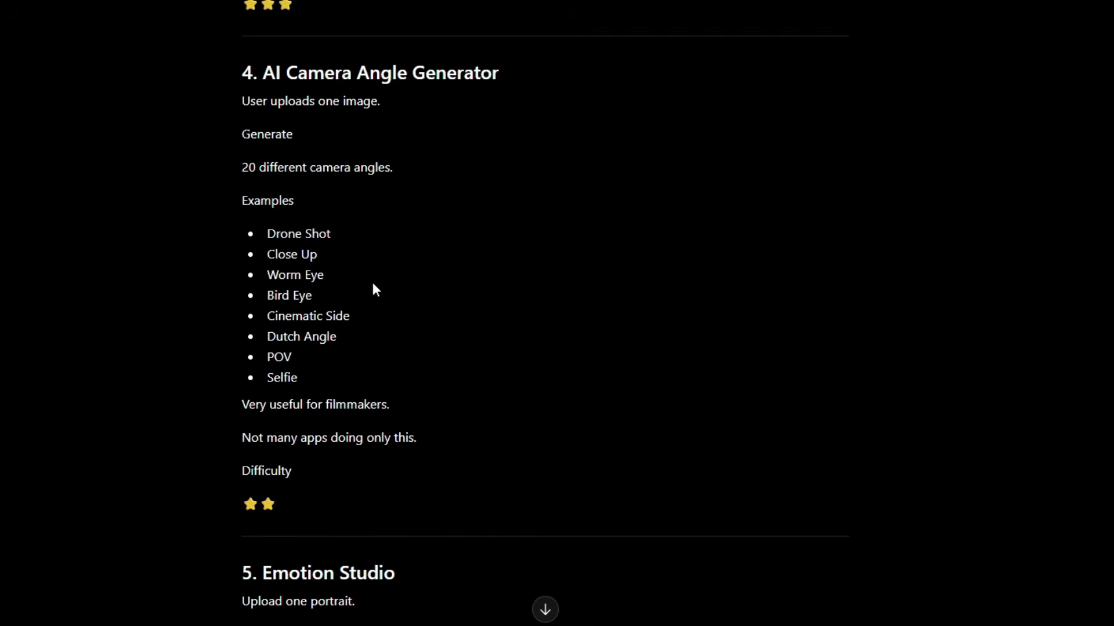
pyautogui.moveTo(243, 231); pyautogui.dragTo(340, 513)
pyautogui.scroll(-3, 373, 497)
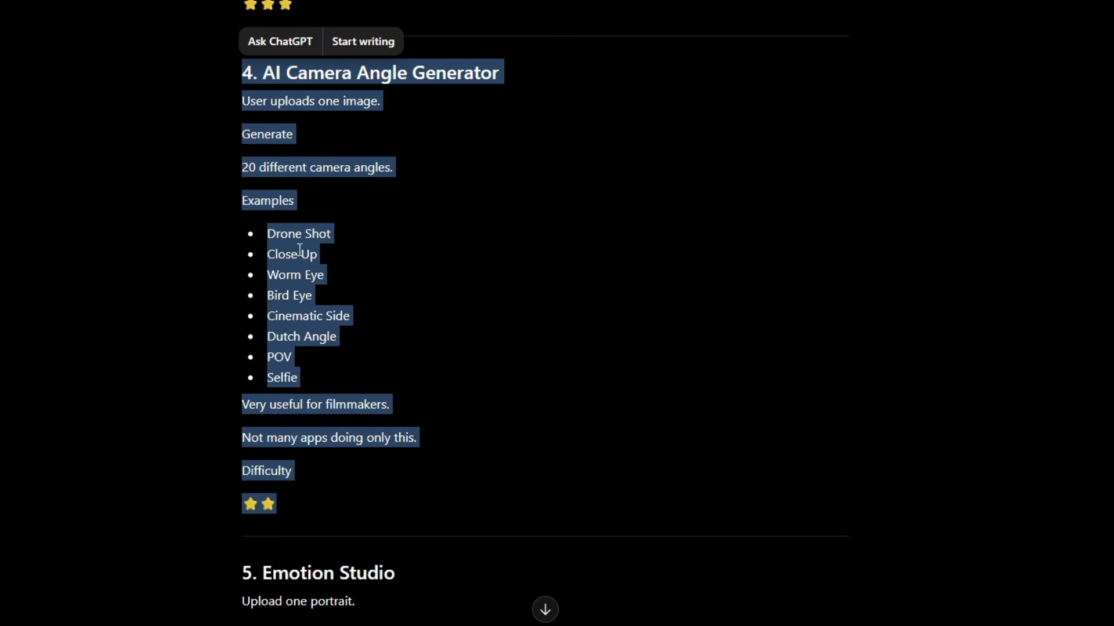
# Skip the remaining ideas, expand the follow-up request in full and highlight the app name "Ai Camera Angle Generator" in it
pyautogui.scroll(-4, 790, 259)
pyautogui.scroll(-20, 904, 98)
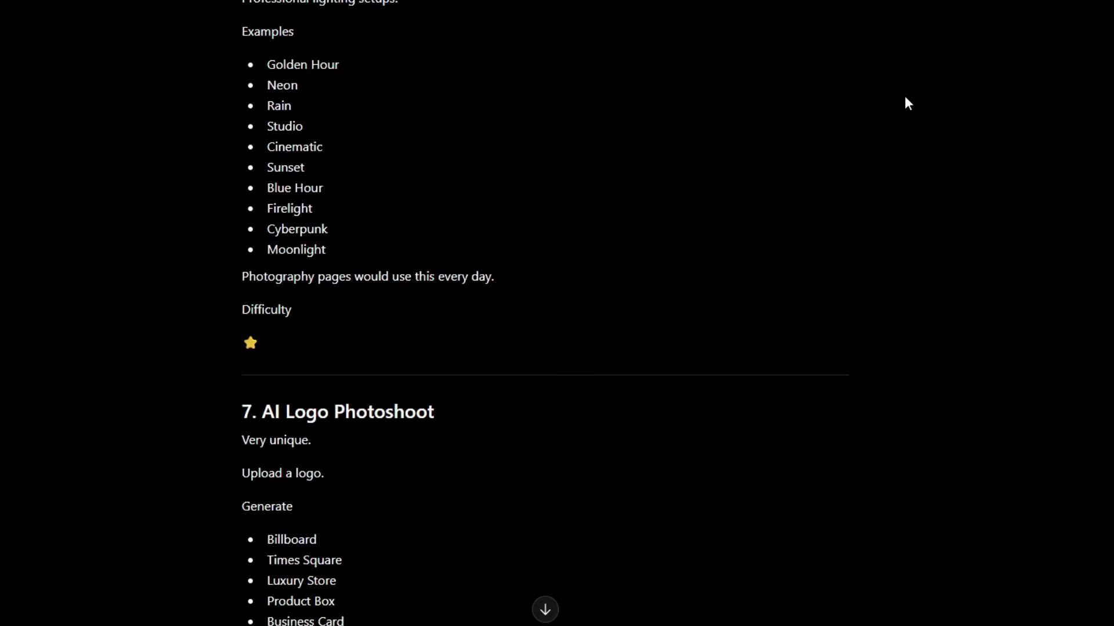
pyautogui.scroll(-15, 874, 142)
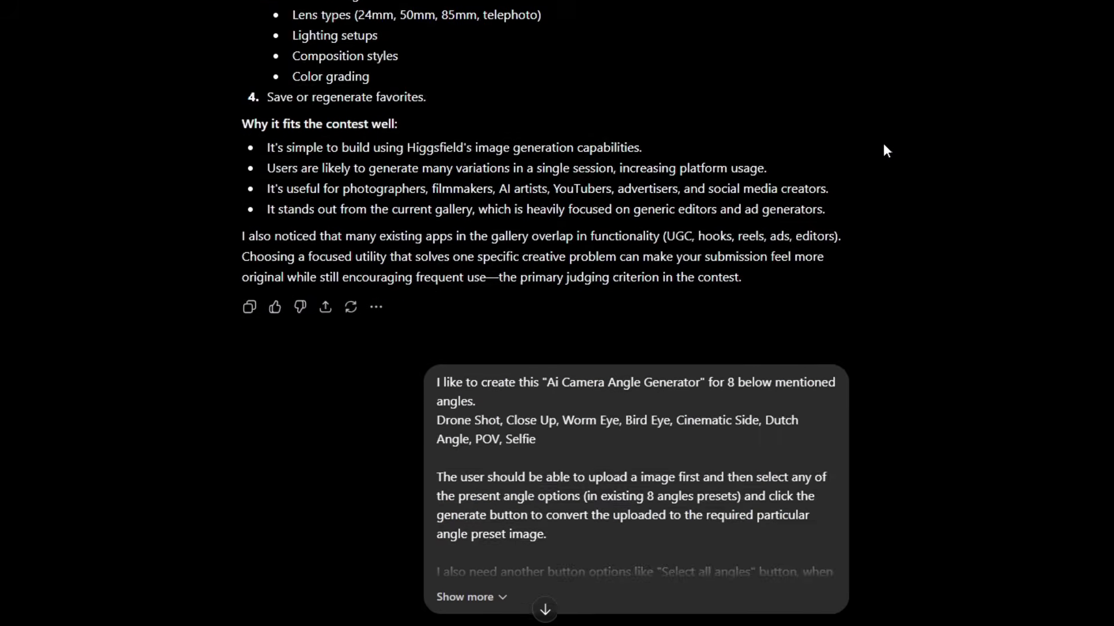
pyautogui.click(490, 258)
pyautogui.scroll(2, 497, 228)
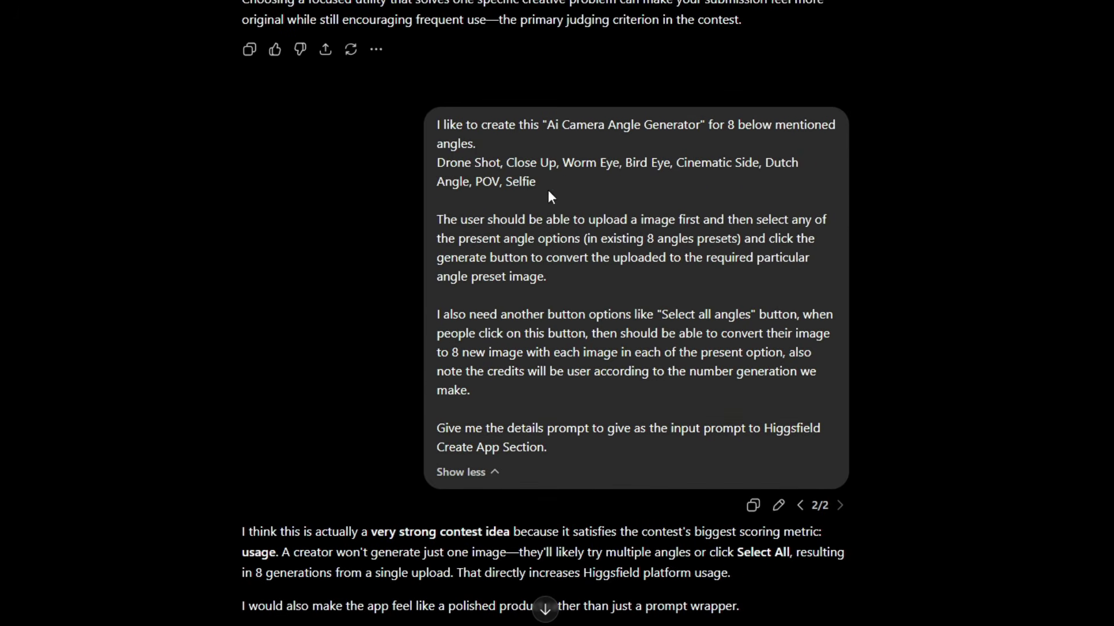
pyautogui.moveTo(547, 126); pyautogui.dragTo(701, 131)
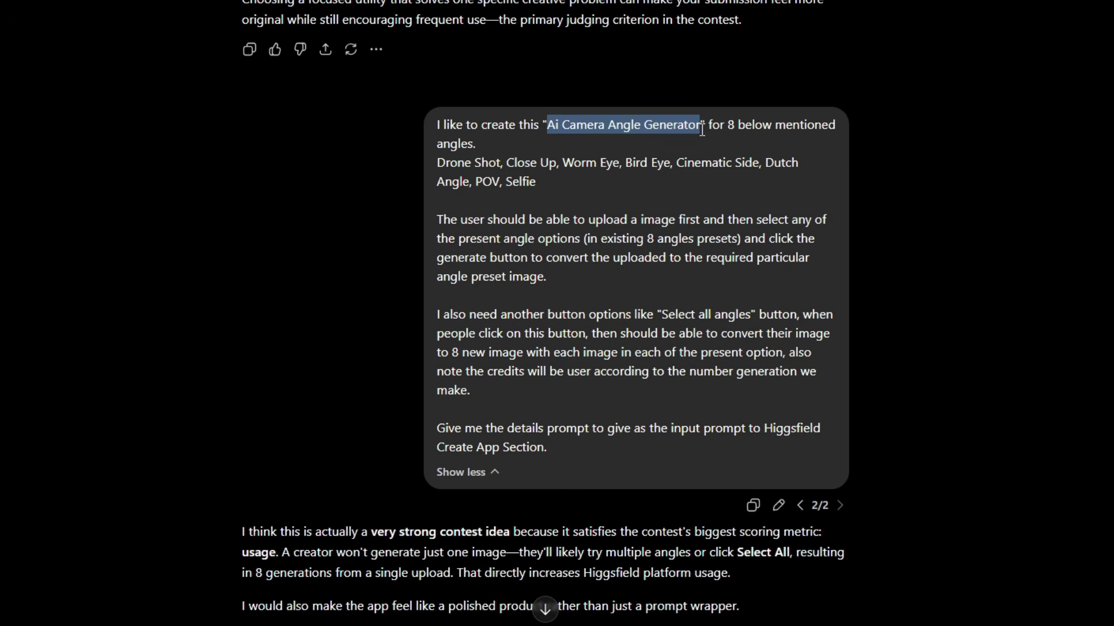
pyautogui.click(757, 139)
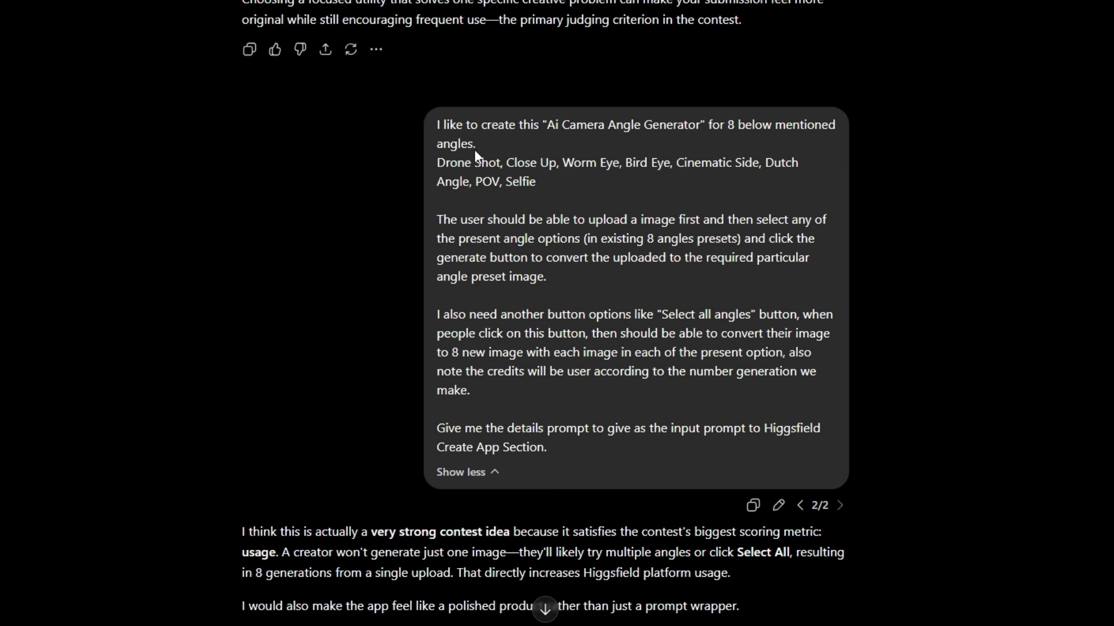
# Highlight the list of eight angles from Drone Shot to Selfie in the follow-up request
pyautogui.moveTo(537, 182); pyautogui.dragTo(436, 168)
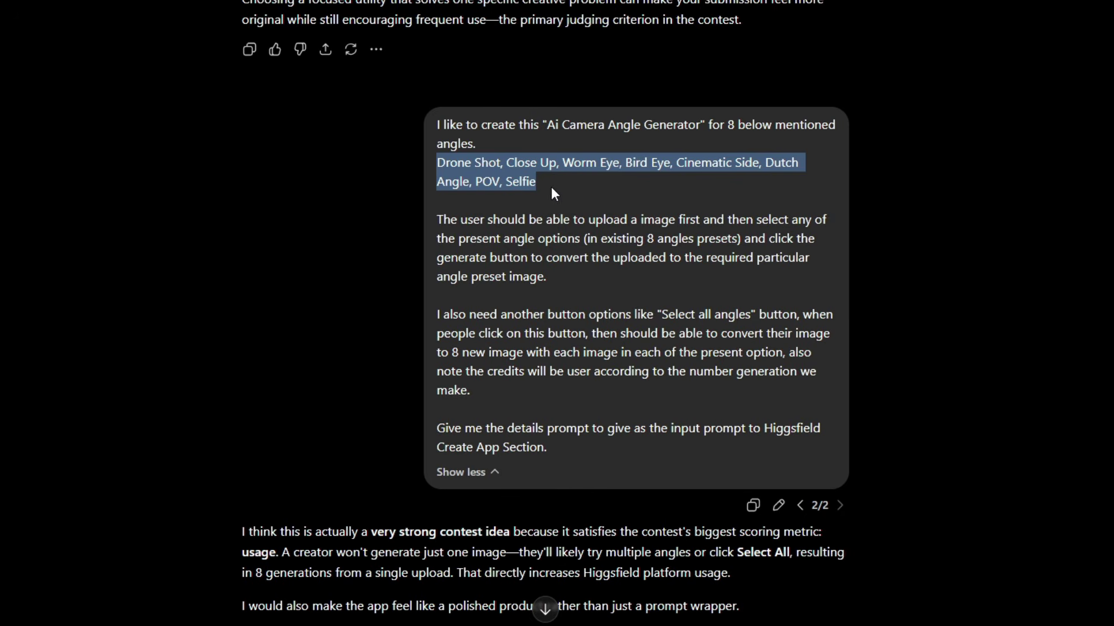
pyautogui.click(595, 179)
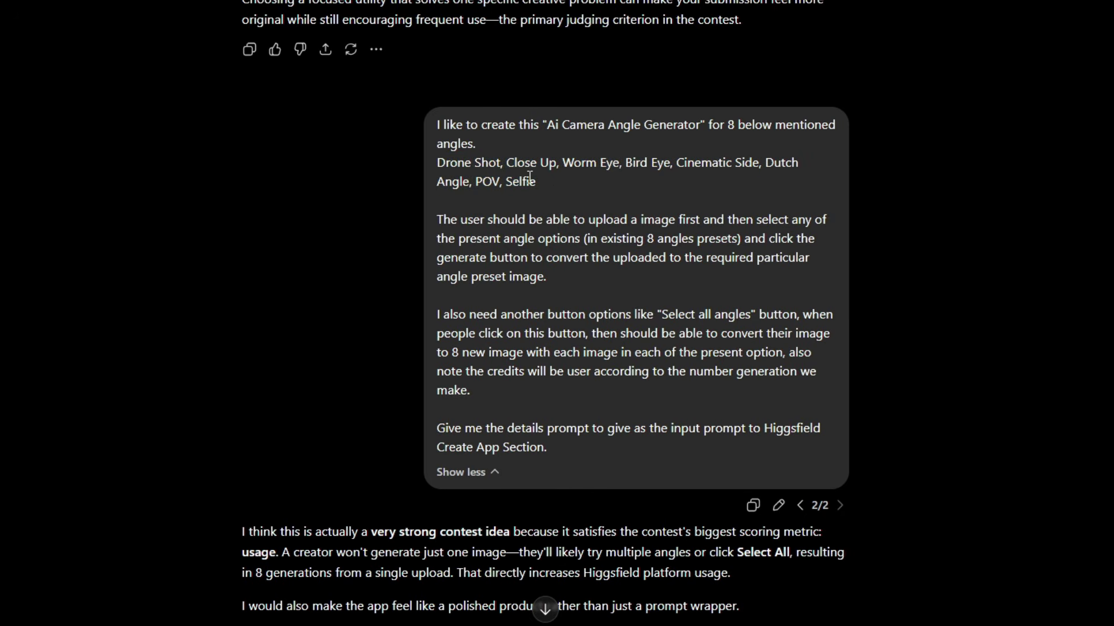
pyautogui.moveTo(530, 177); pyautogui.dragTo(437, 163)
pyautogui.click(560, 203)
# Read the paragraph on uploading an image and generating a chosen angle, highlighting it and its mention of the 8 angle presets
pyautogui.moveTo(438, 219); pyautogui.dragTo(553, 274)
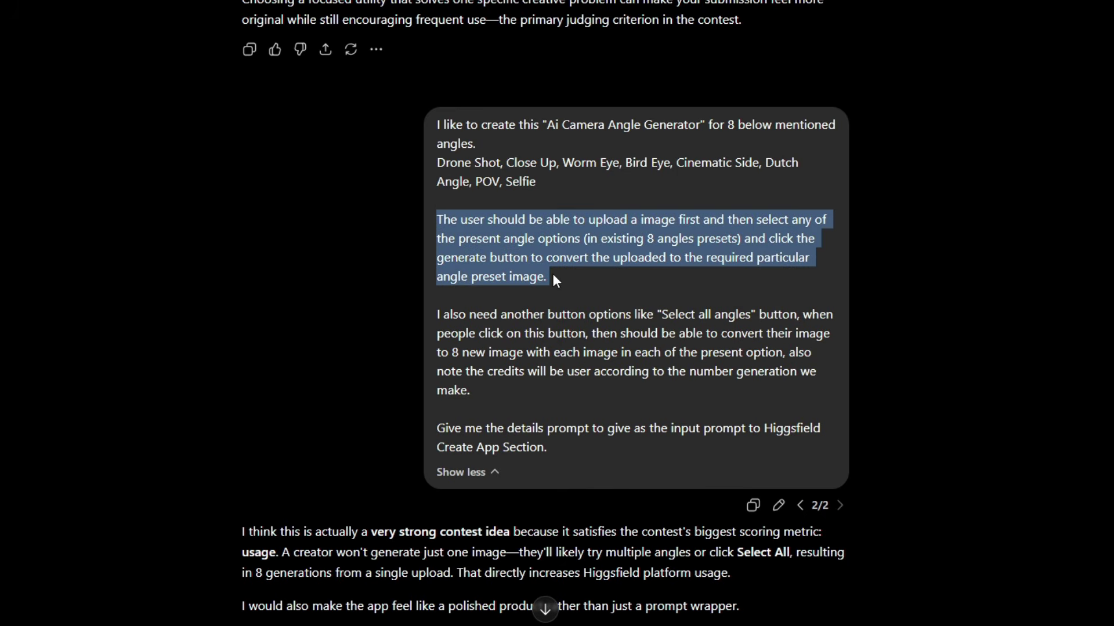
pyautogui.click(755, 229)
pyautogui.moveTo(616, 239); pyautogui.dragTo(752, 238)
pyautogui.click(792, 244)
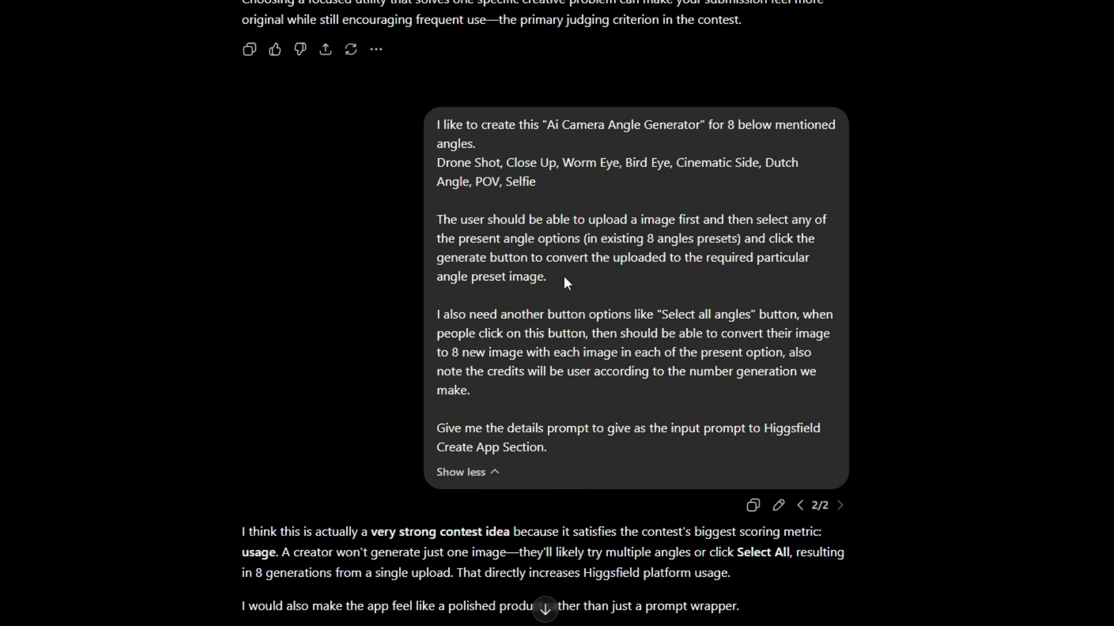
pyautogui.moveTo(564, 276); pyautogui.dragTo(441, 226)
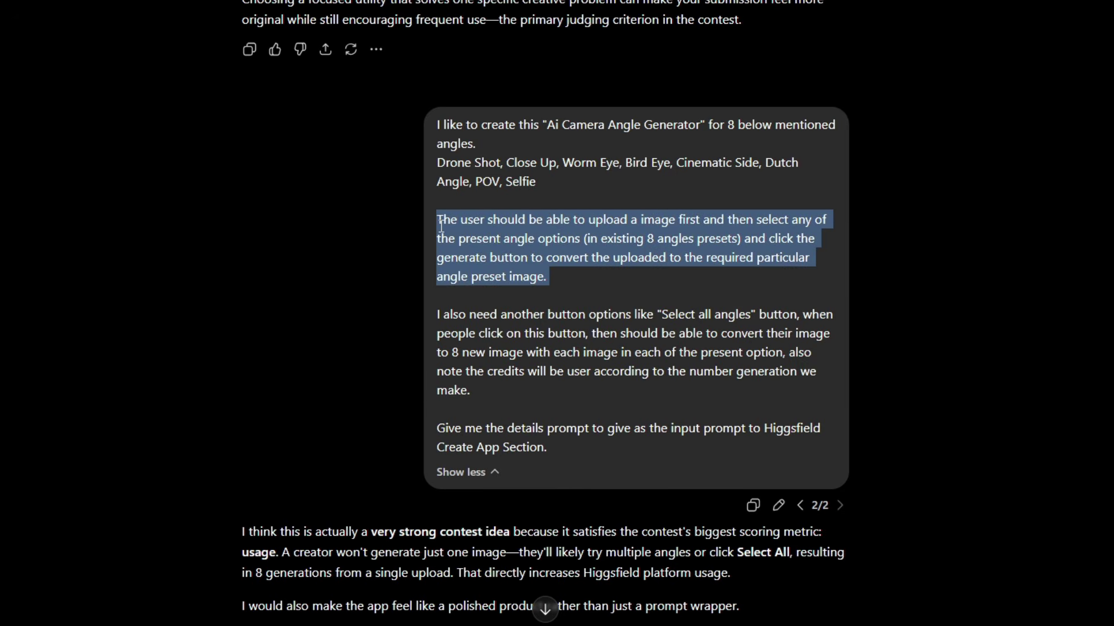
pyautogui.click(621, 288)
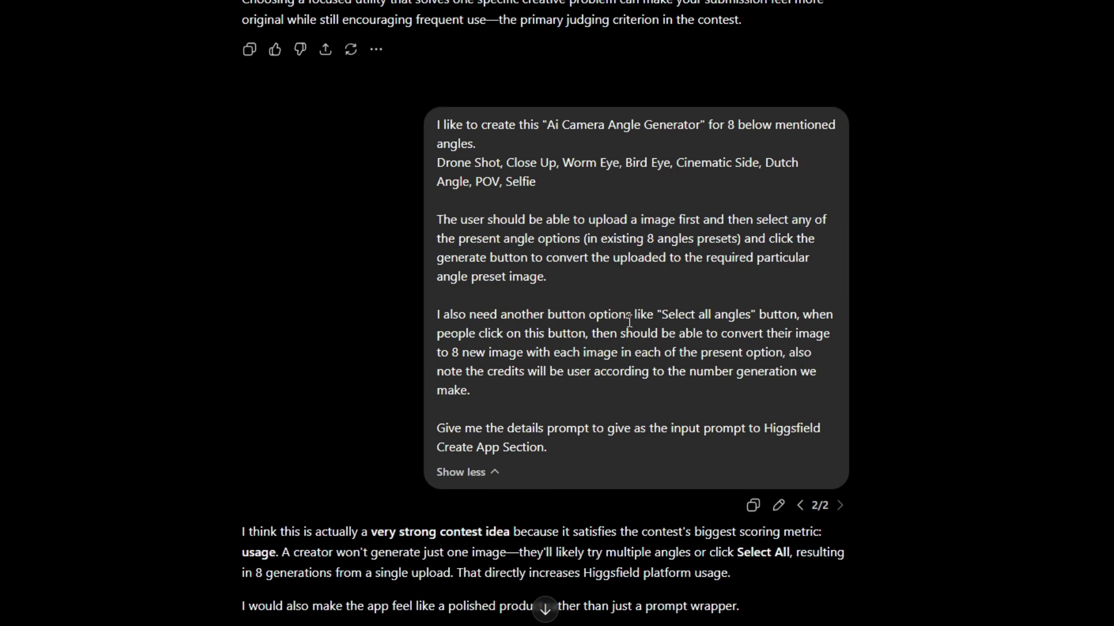
# Highlight the "Select all angles" button name and read the request's notes on eight-image generation and credit use
pyautogui.moveTo(664, 314); pyautogui.dragTo(750, 316)
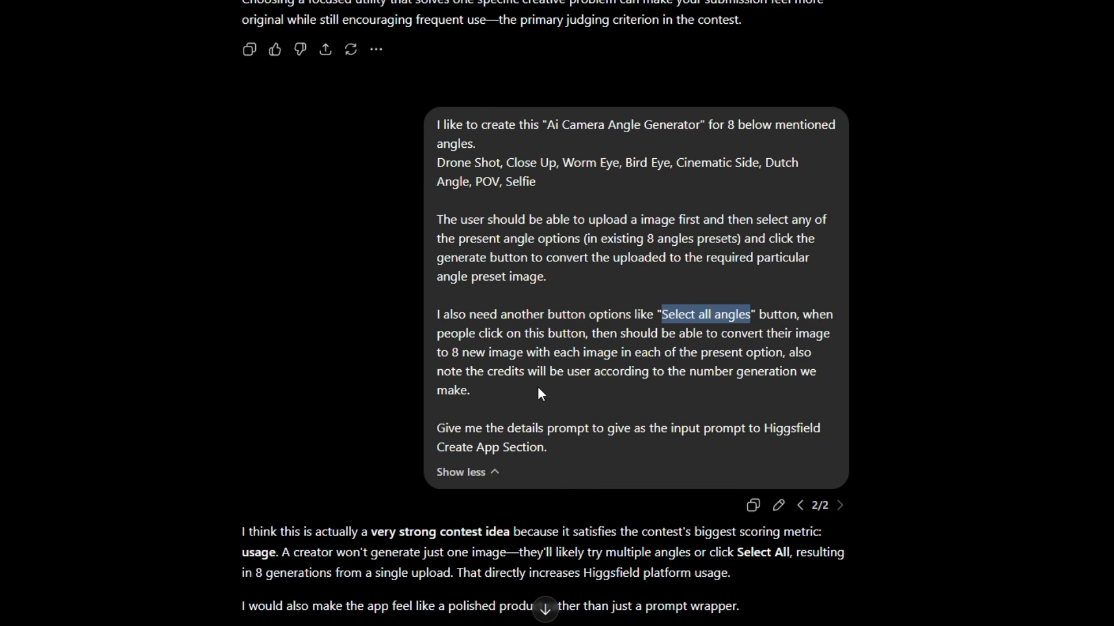
pyautogui.moveTo(538, 387); pyautogui.dragTo(554, 368)
pyautogui.scroll(-1, 439, 316)
pyautogui.click(574, 320)
pyautogui.scroll(2, 600, 351)
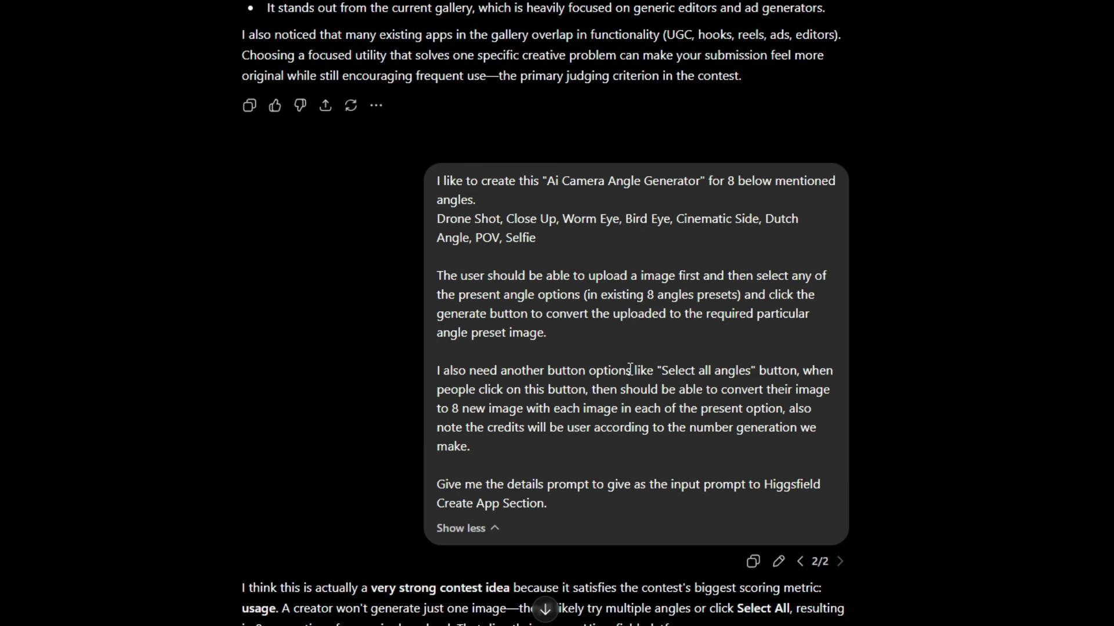
# Copy the Higgsfield Create App Prompt from the reply and look back over the request that produced it
pyautogui.scroll(-15, 664, 357)
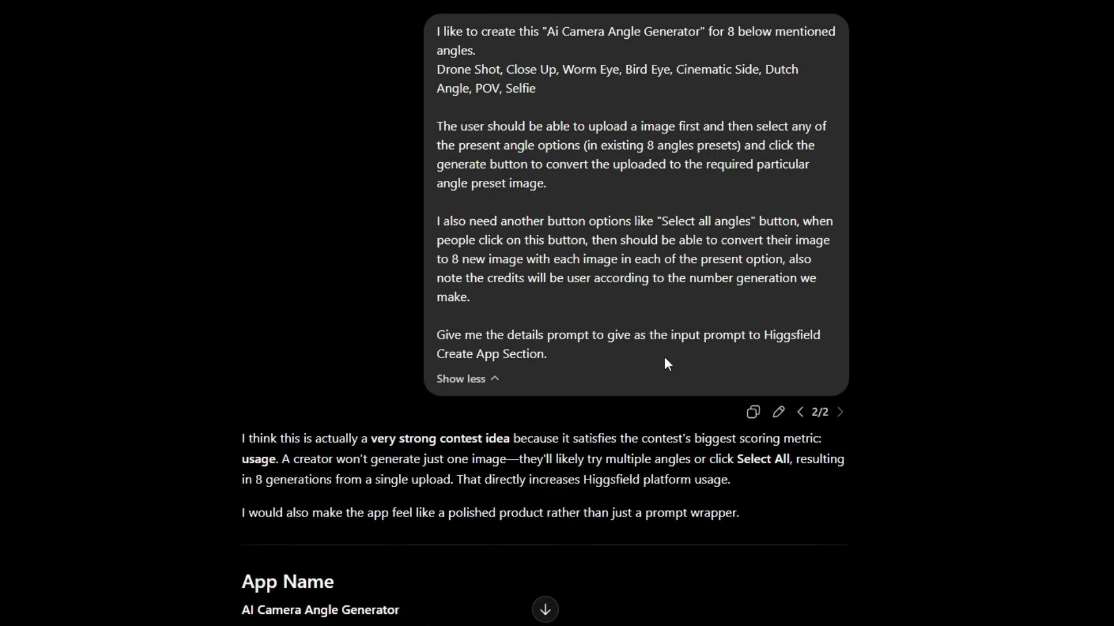
pyautogui.scroll(-5, 608, 358)
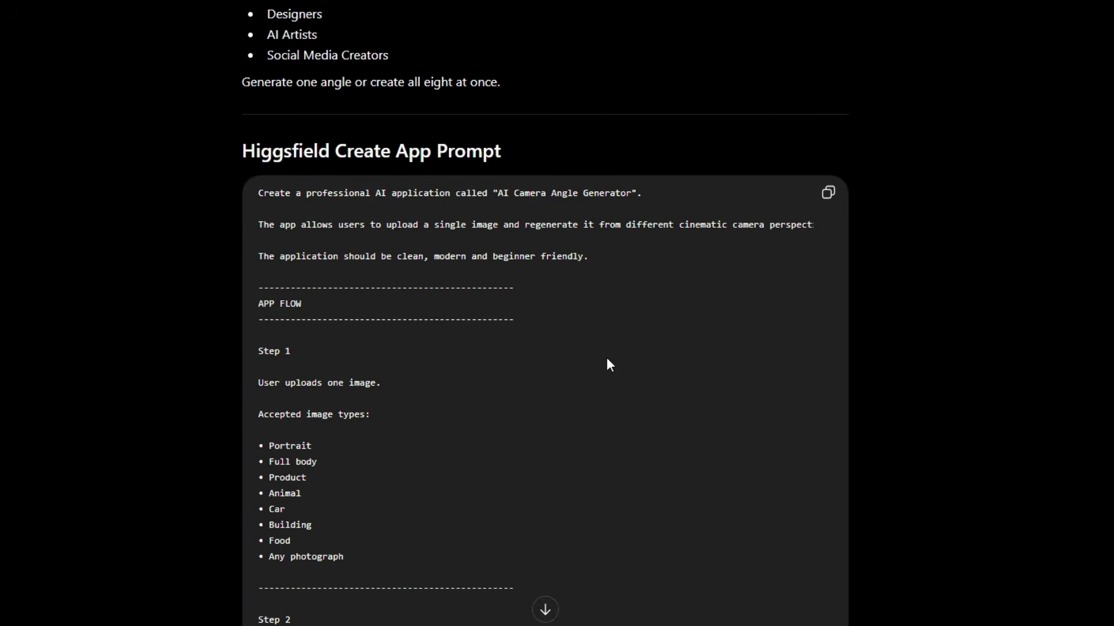
pyautogui.scroll(-1, 462, 340)
pyautogui.scroll(1, 350, 300)
pyautogui.click(828, 194)
pyautogui.scroll(12, 510, 505)
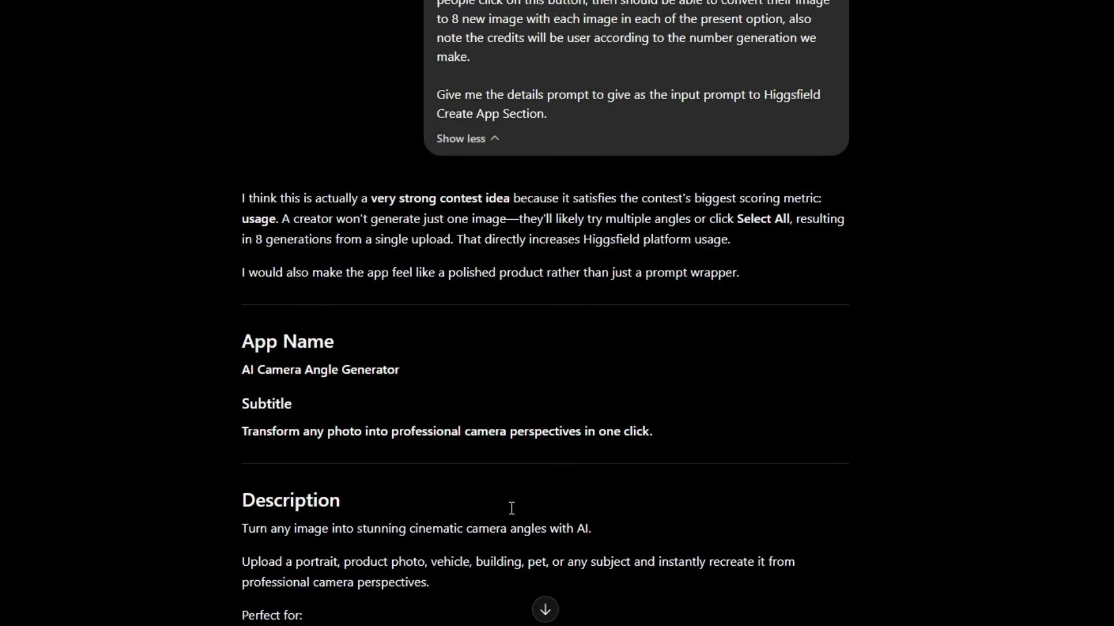
pyautogui.scroll(7, 511, 508)
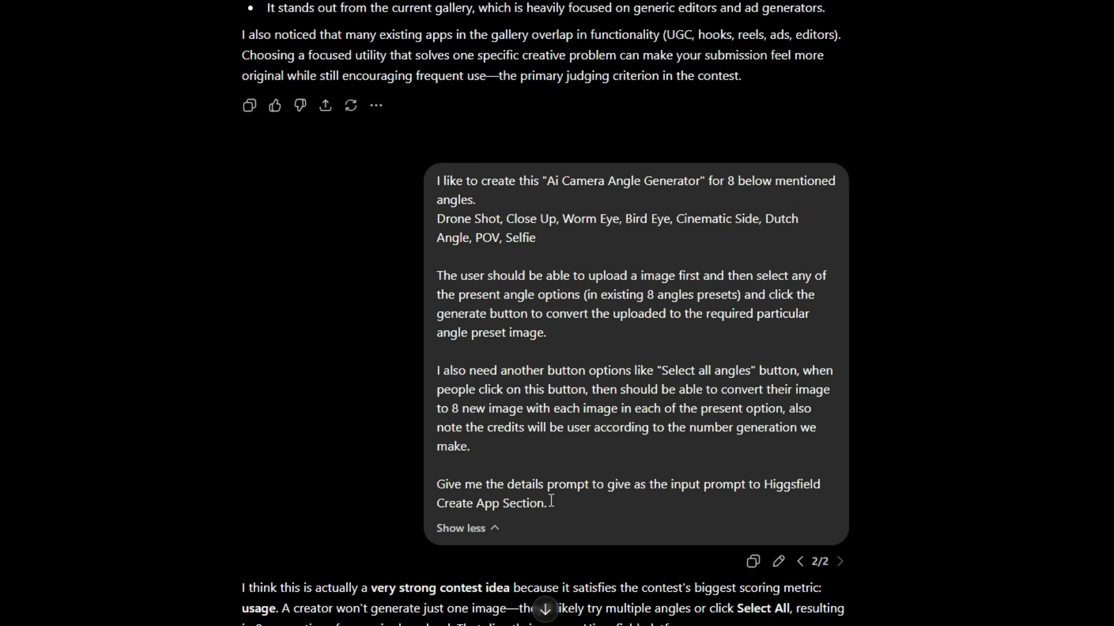
pyautogui.scroll(-17, 517, 400)
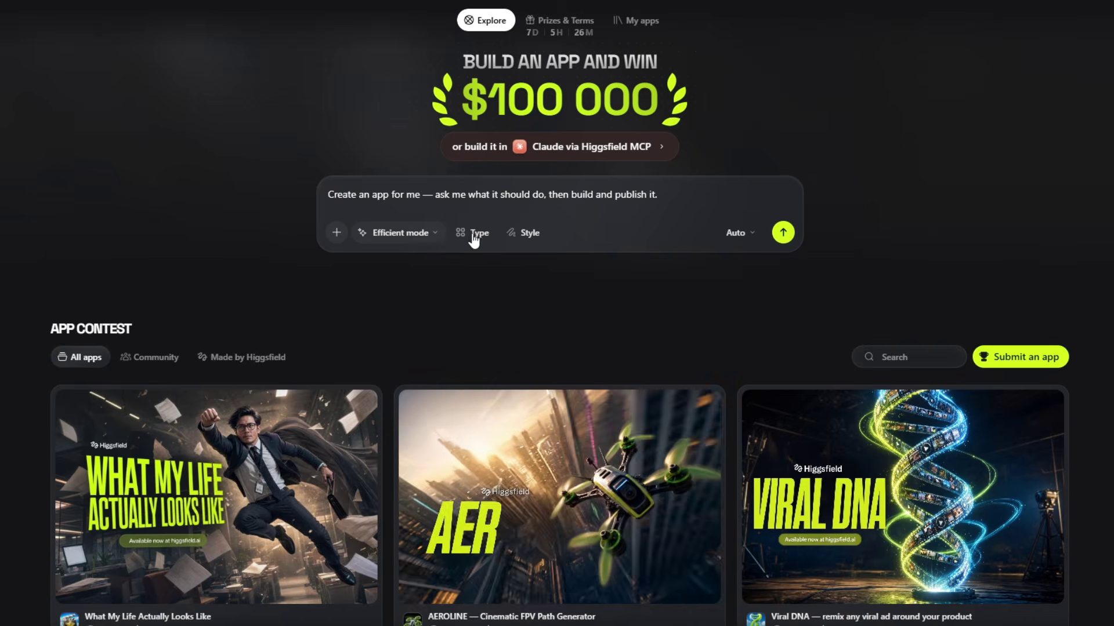
# On Higgsfield's contest page, set the app type to Preset app and the style to Higgsfield, and view the run approval options
pyautogui.click(476, 237)
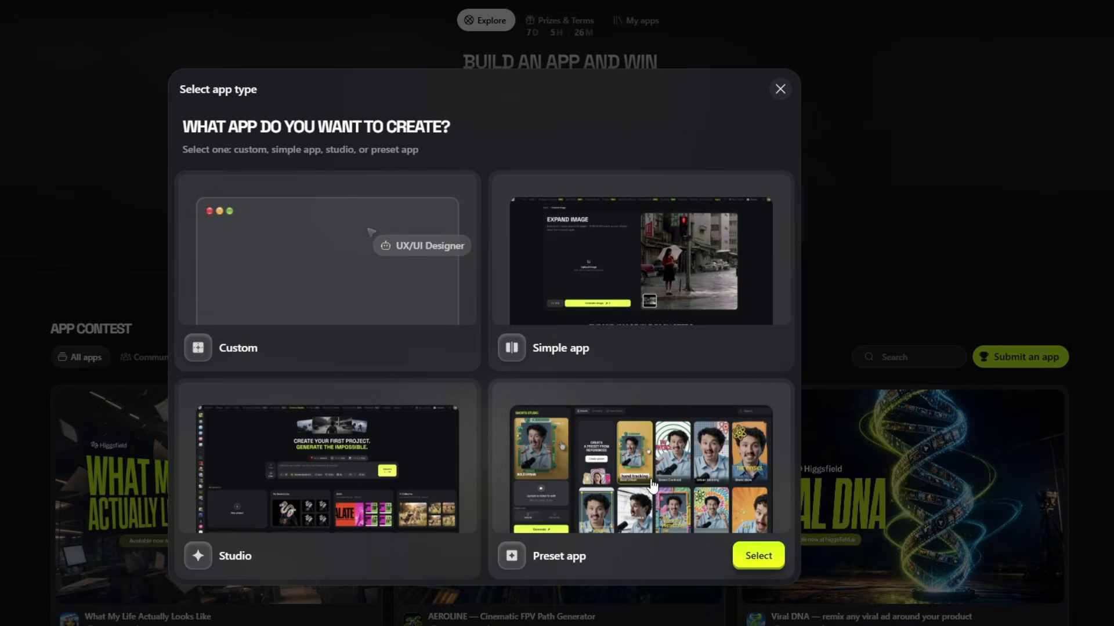
pyautogui.click(758, 556)
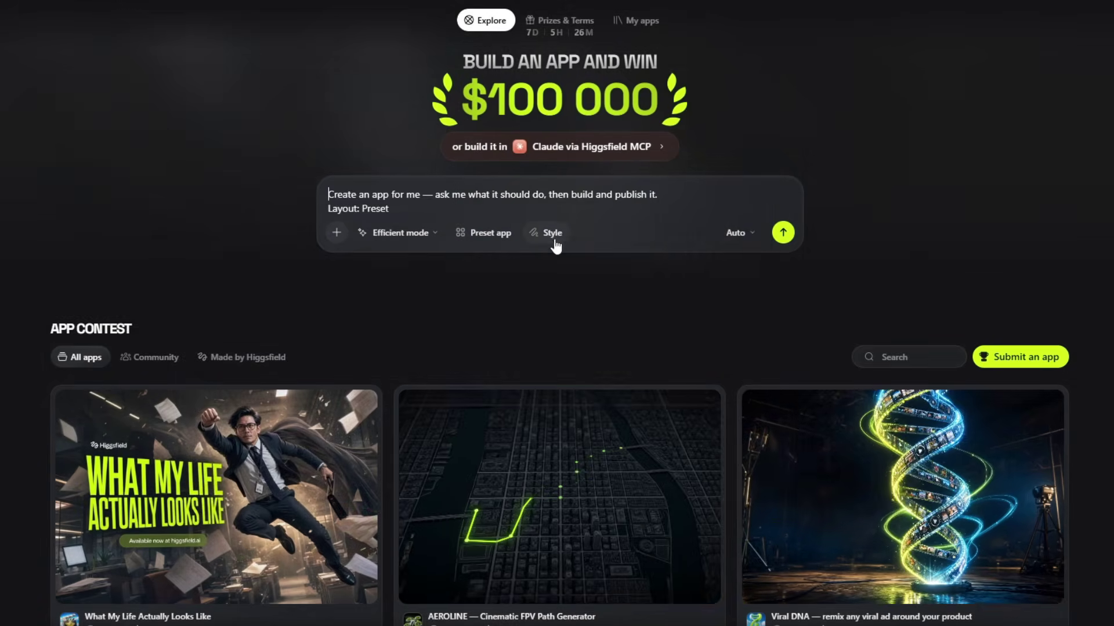
pyautogui.click(552, 241)
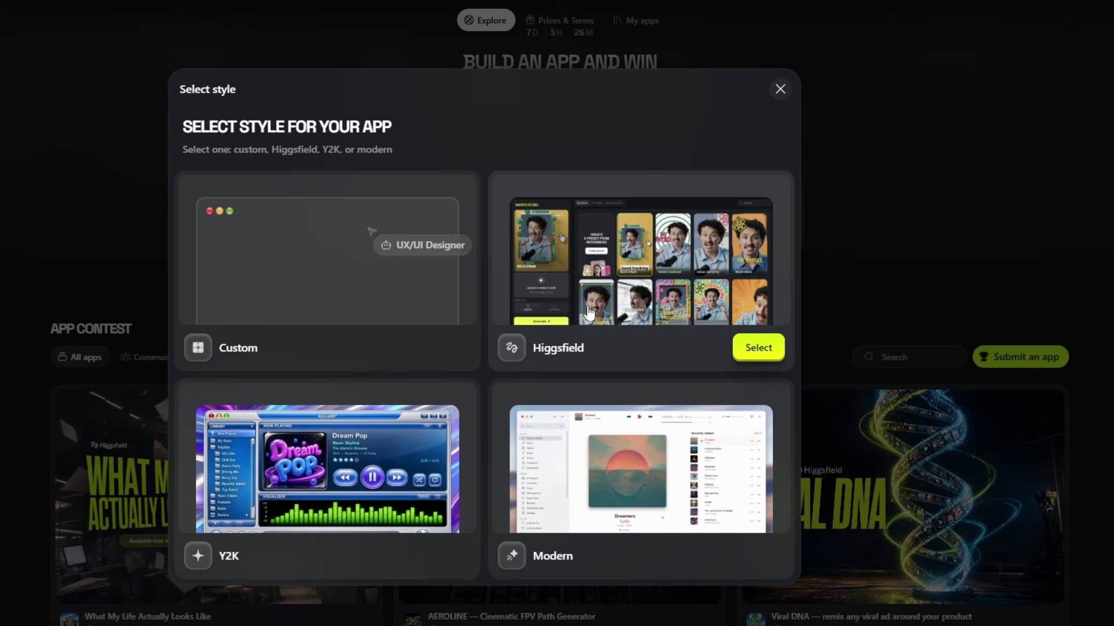
pyautogui.click(757, 347)
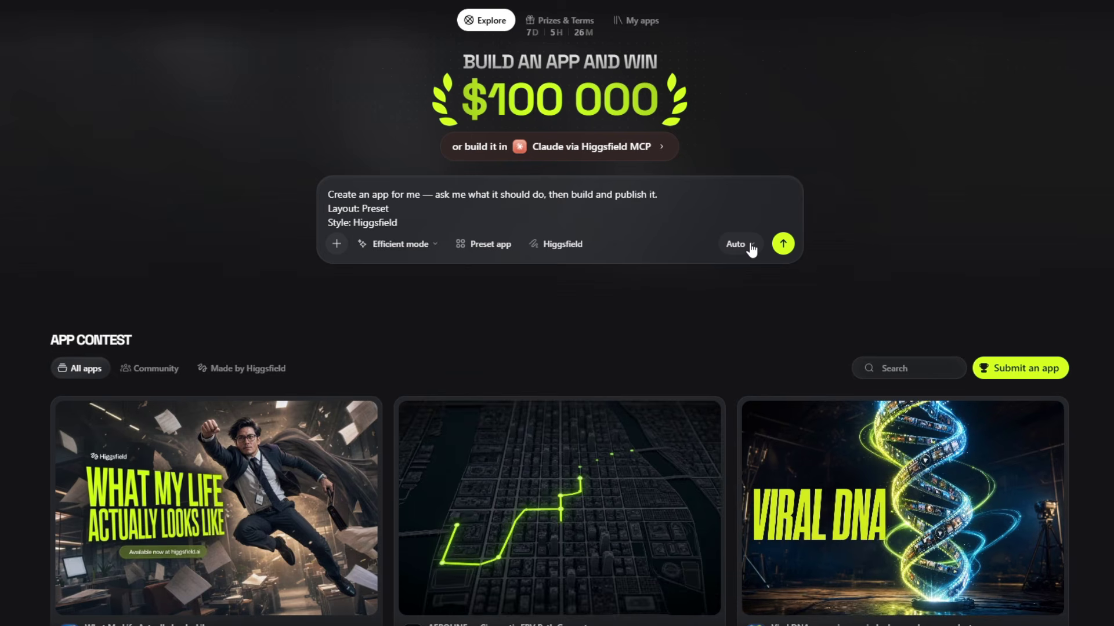
pyautogui.click(749, 247)
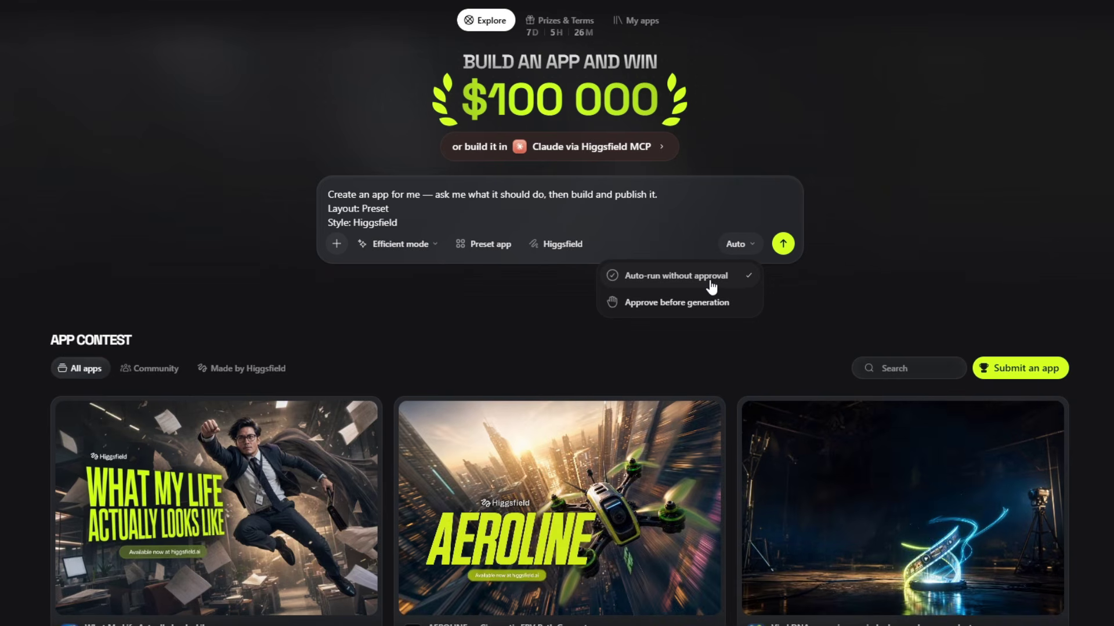
# Replace the default app prompt with the full AI Camera Angle Generator prompt and look through the pasted text
pyautogui.click(364, 213)
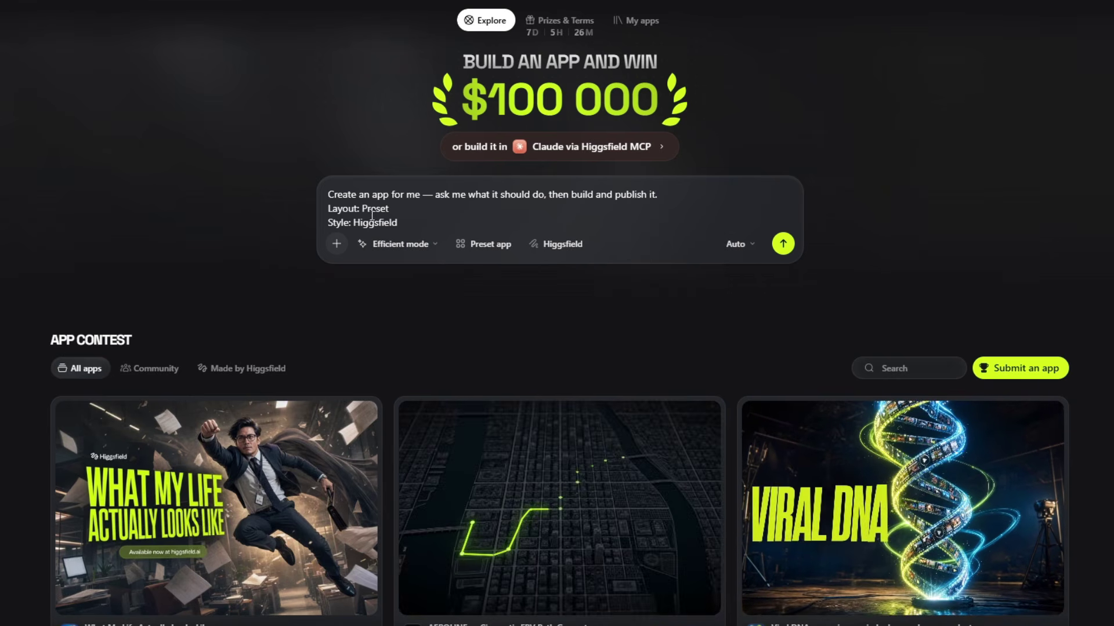
pyautogui.hotkey('ctrl', 'a')
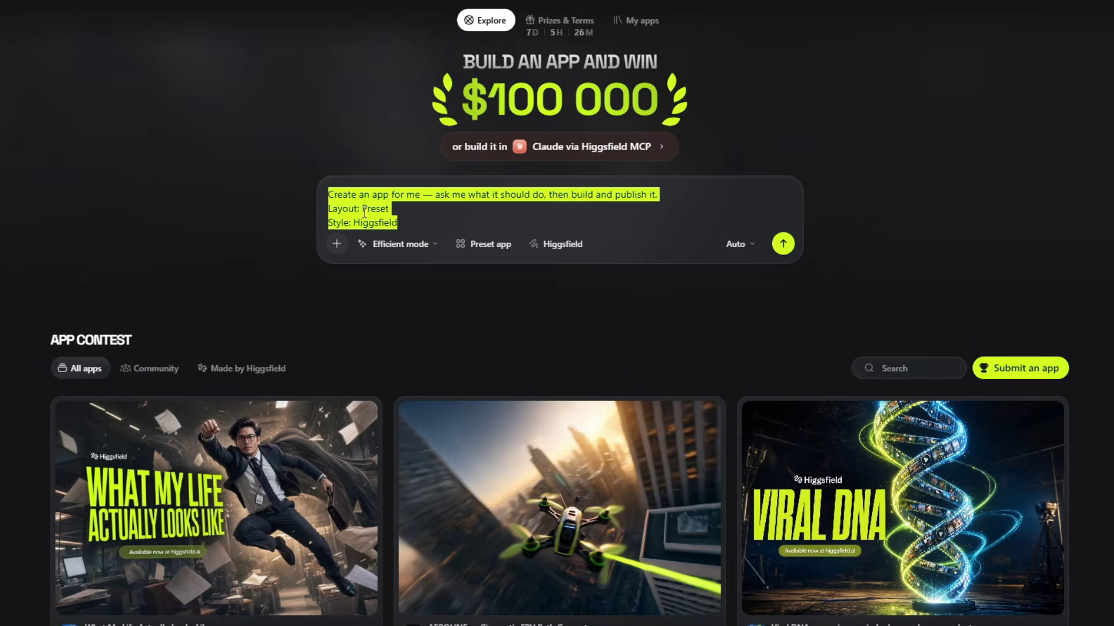
pyautogui.press('BackSpace')
pyautogui.hotkey('ctrl', 'v')
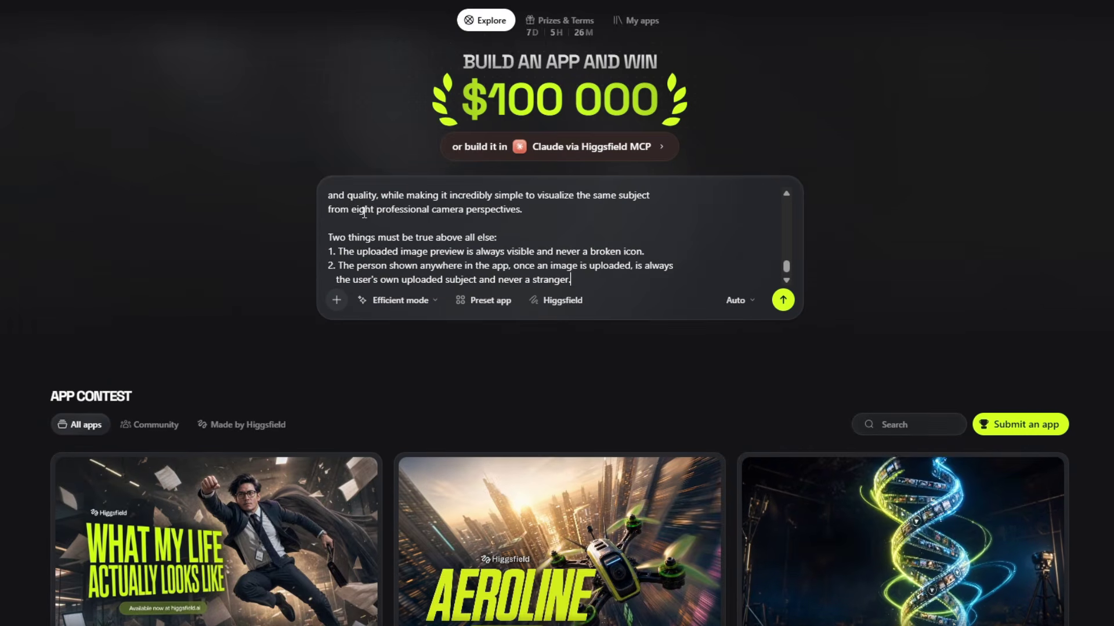
pyautogui.scroll(3, 507, 240)
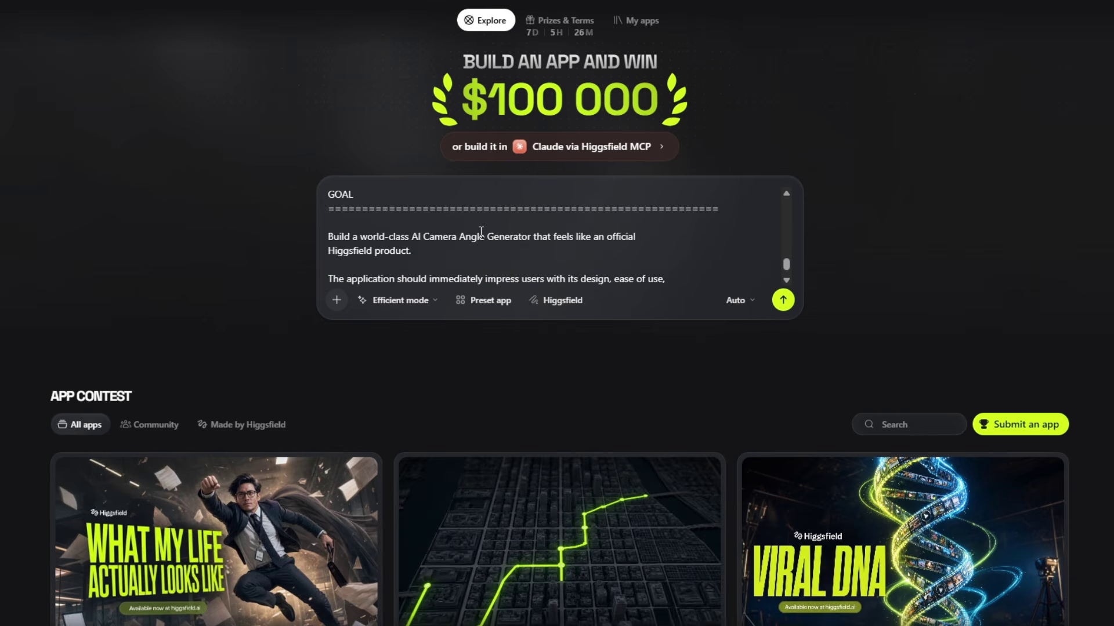
pyautogui.scroll(-15, 515, 247)
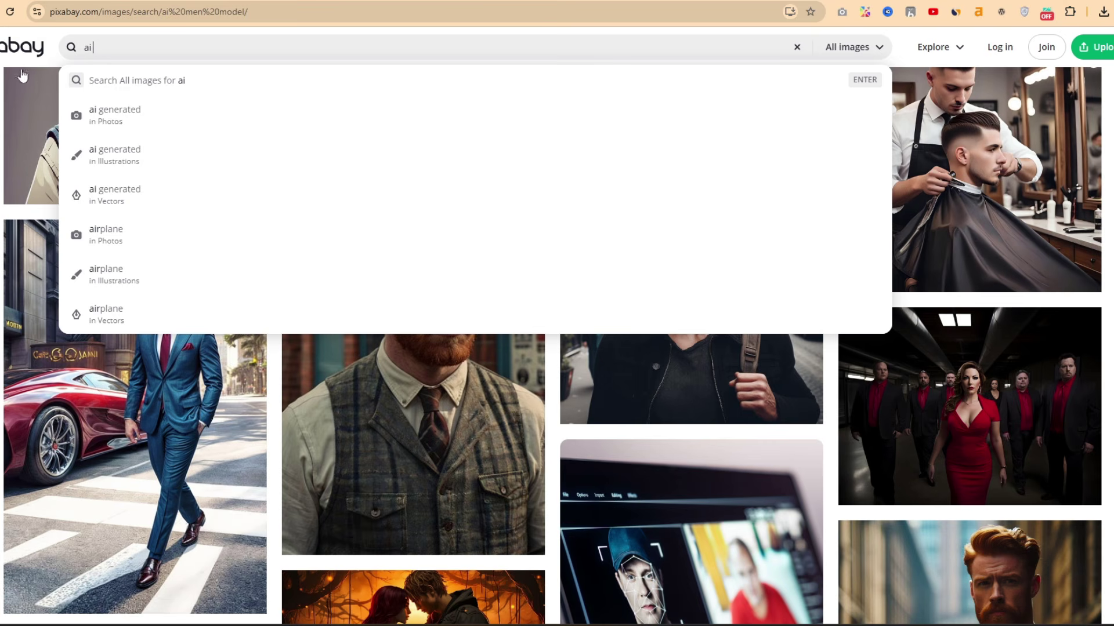
# In Pixabay, search all images for "ai model"
pyautogui.press('Escape')
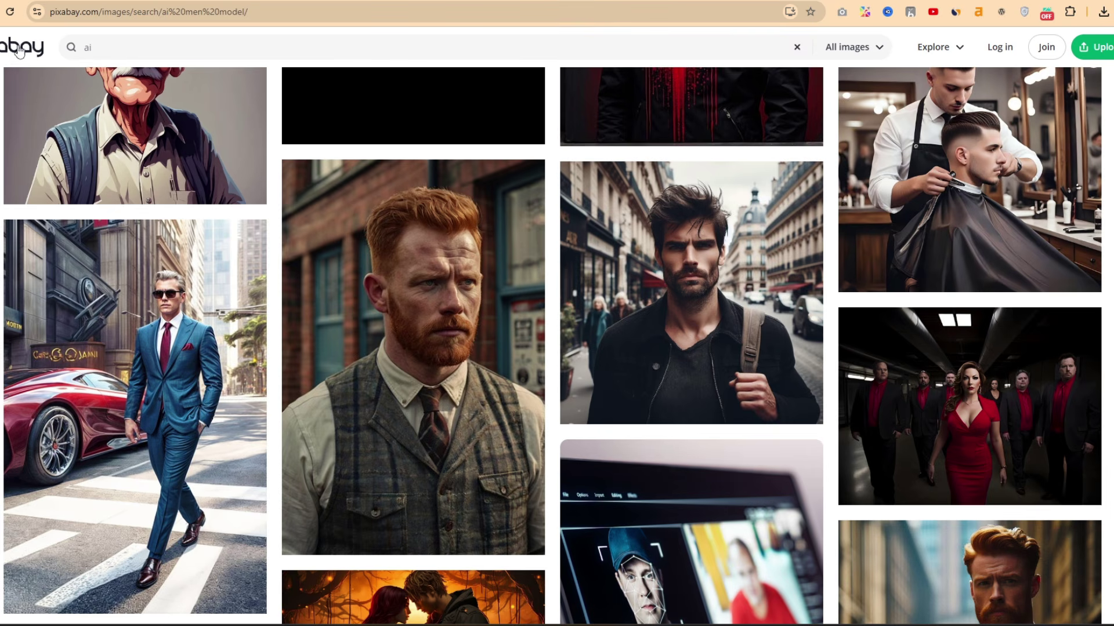
pyautogui.click(115, 48)
pyautogui.write('model')
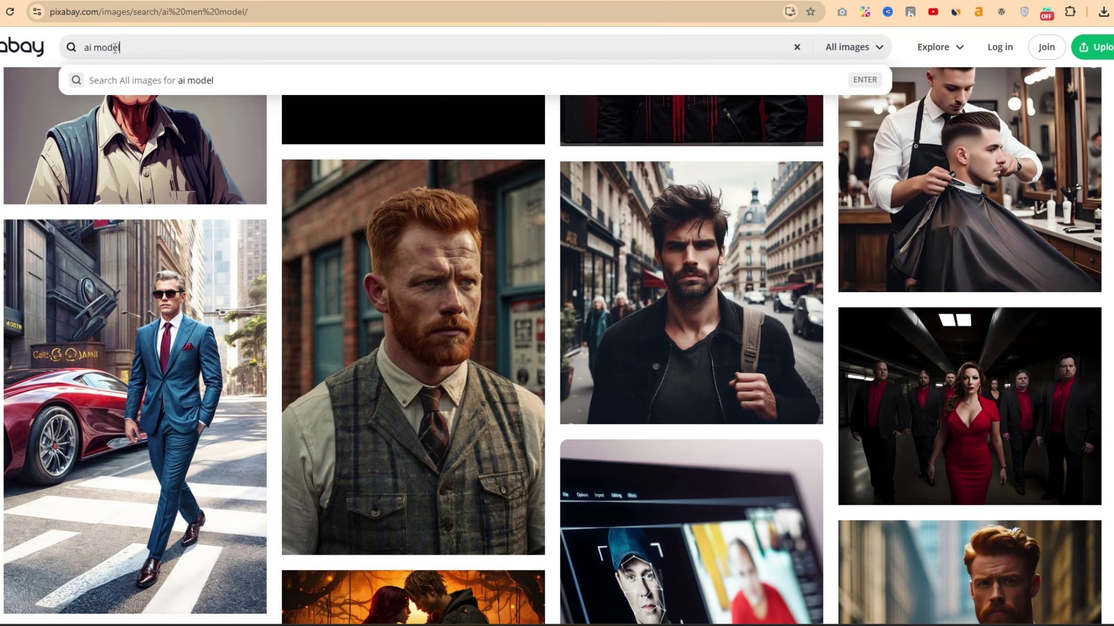
pyautogui.press('Return')
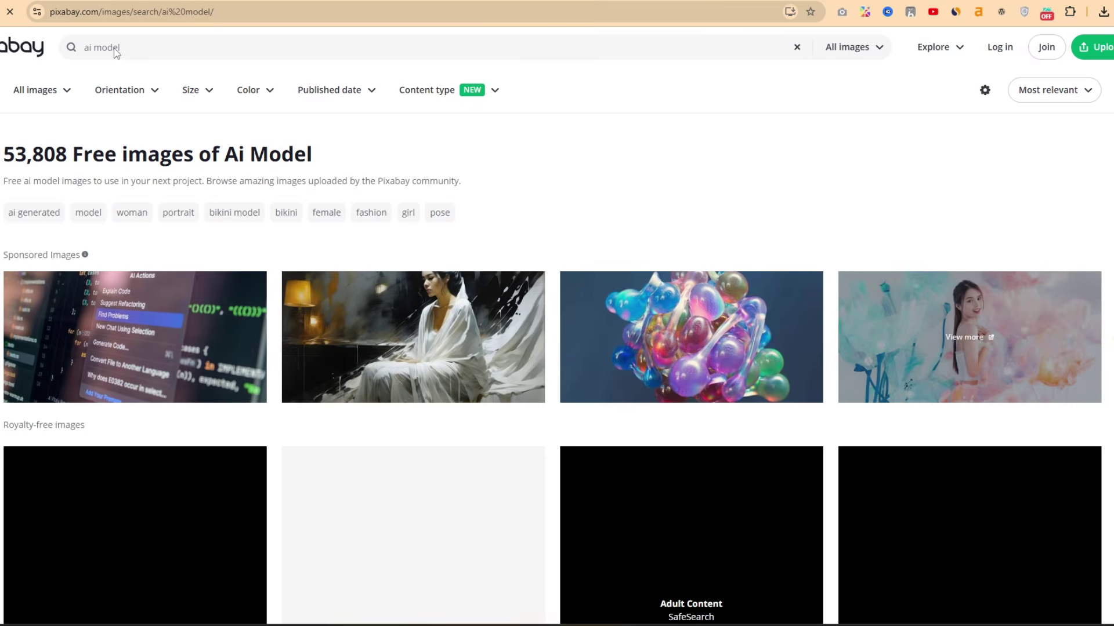
# Open the portrait of the woman in the embroidered teal dress and download it as the Medium 768 × 1280 PNG
pyautogui.scroll(-10, 203, 280)
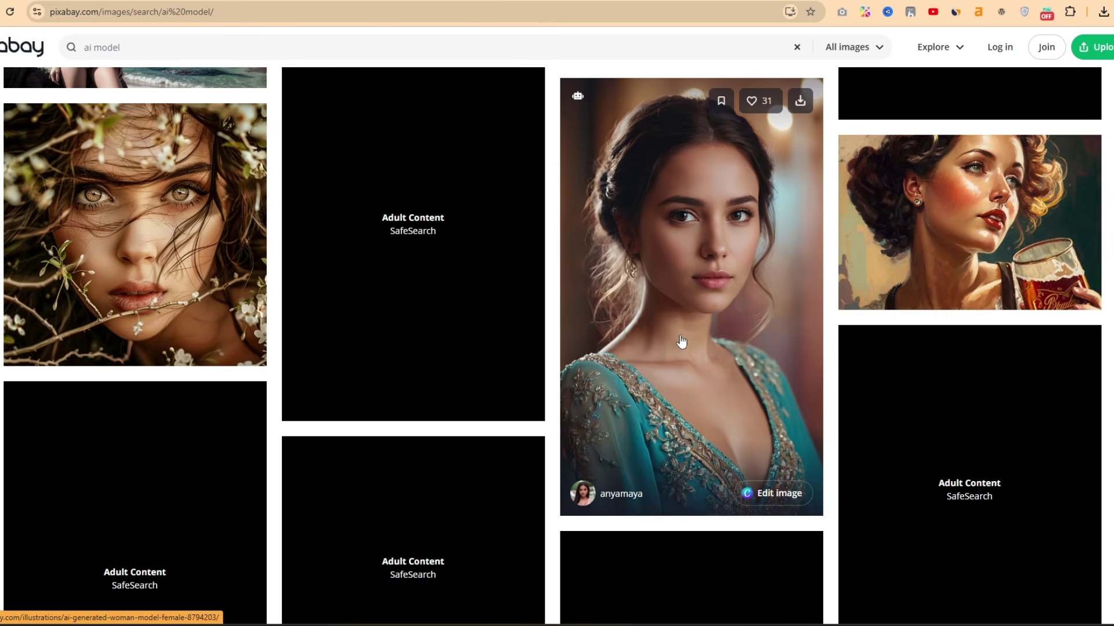
pyautogui.click(678, 257)
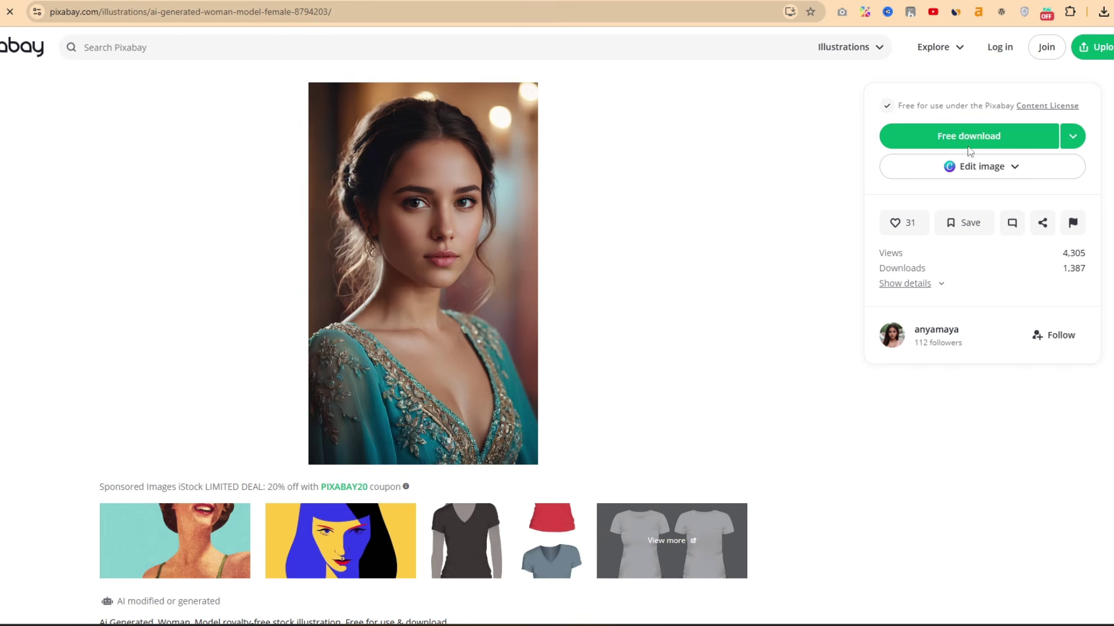
pyautogui.click(1073, 140)
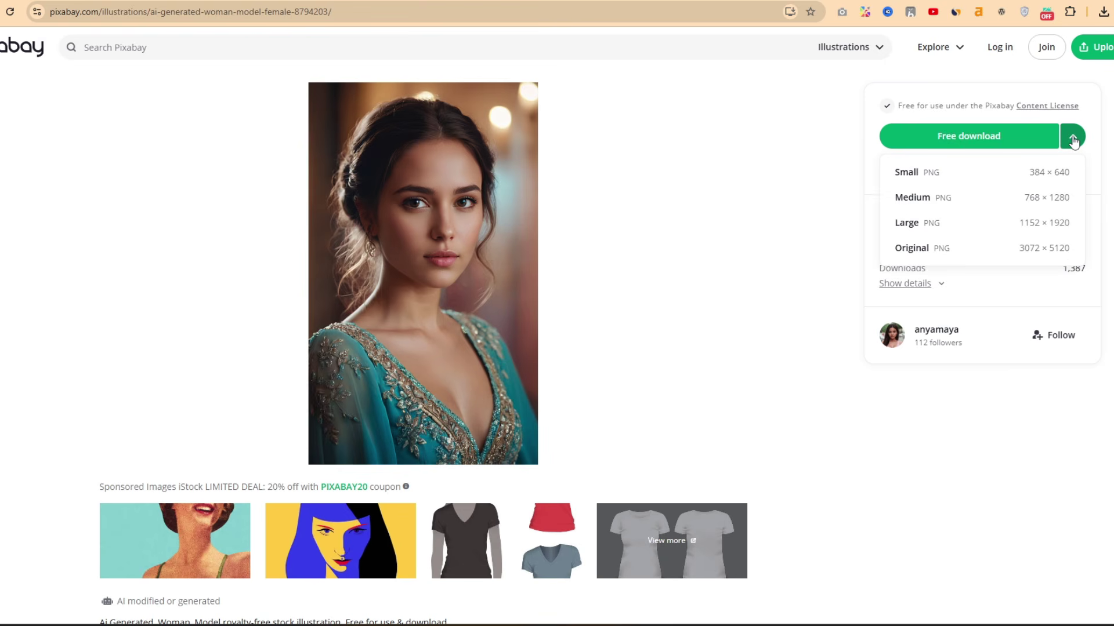
pyautogui.click(951, 198)
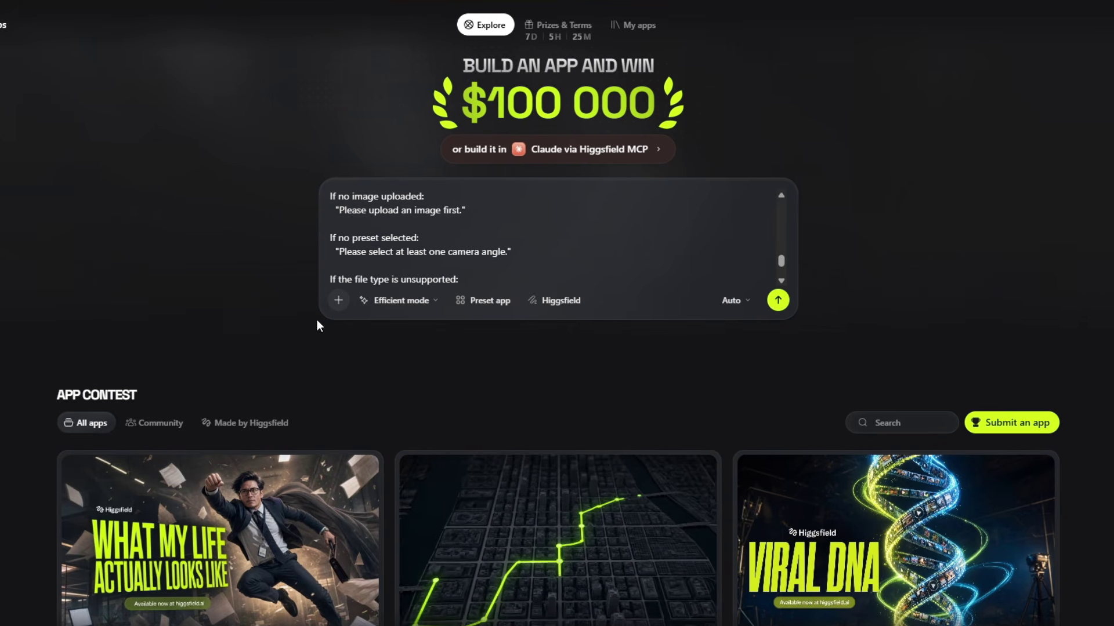
# Back in Higgsfield, attach the Reference Image file to the app prompt, submit it and look through the sent prompt
pyautogui.click(339, 299)
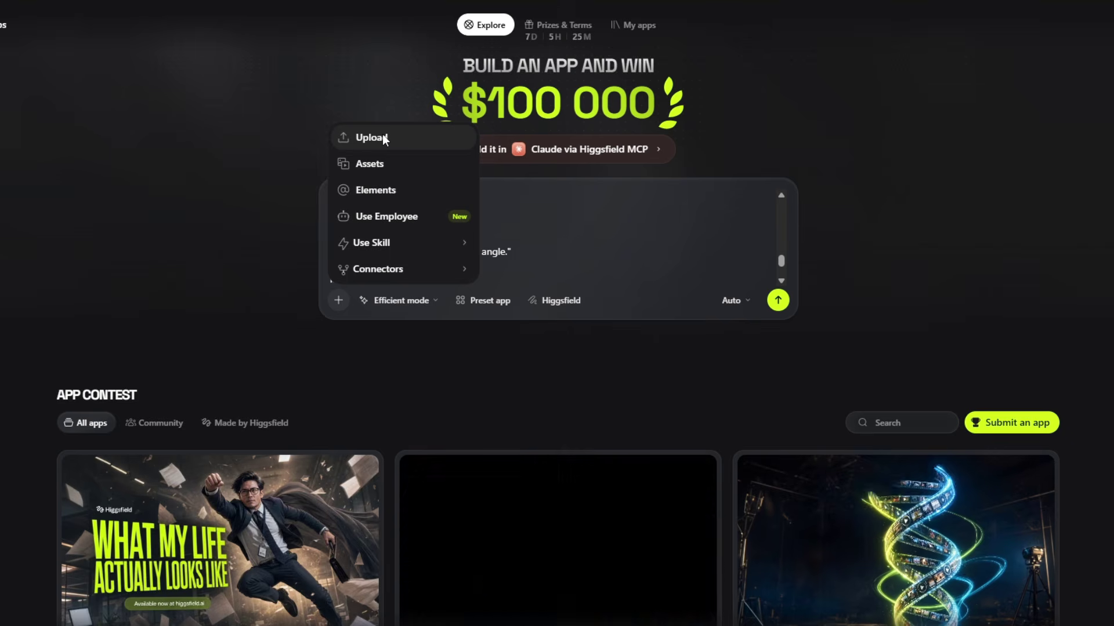
pyautogui.click(382, 134)
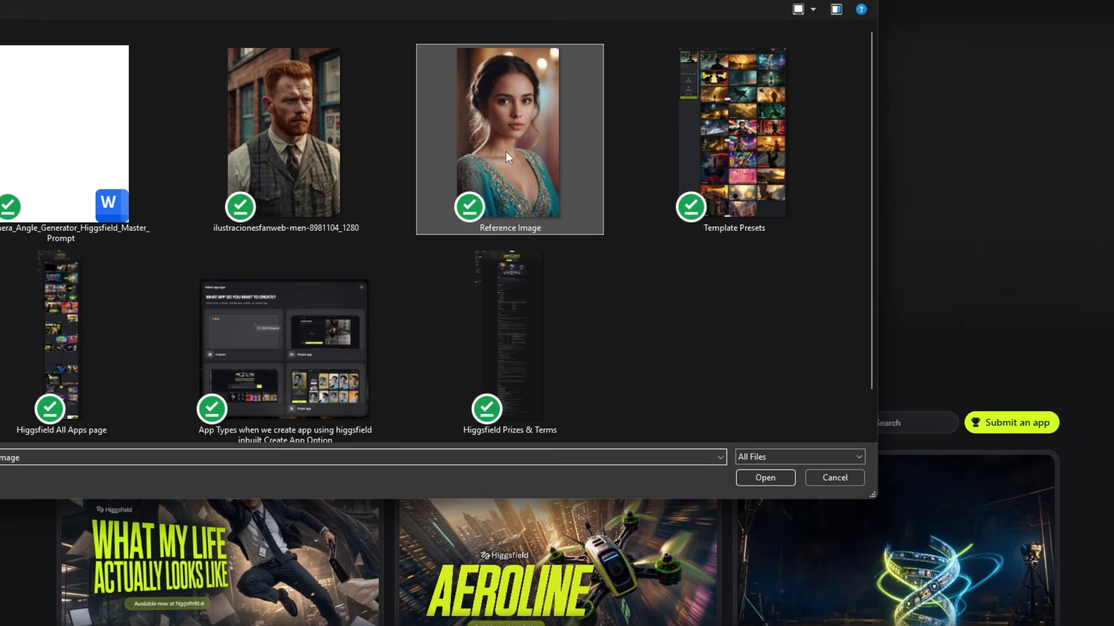
pyautogui.click(781, 478)
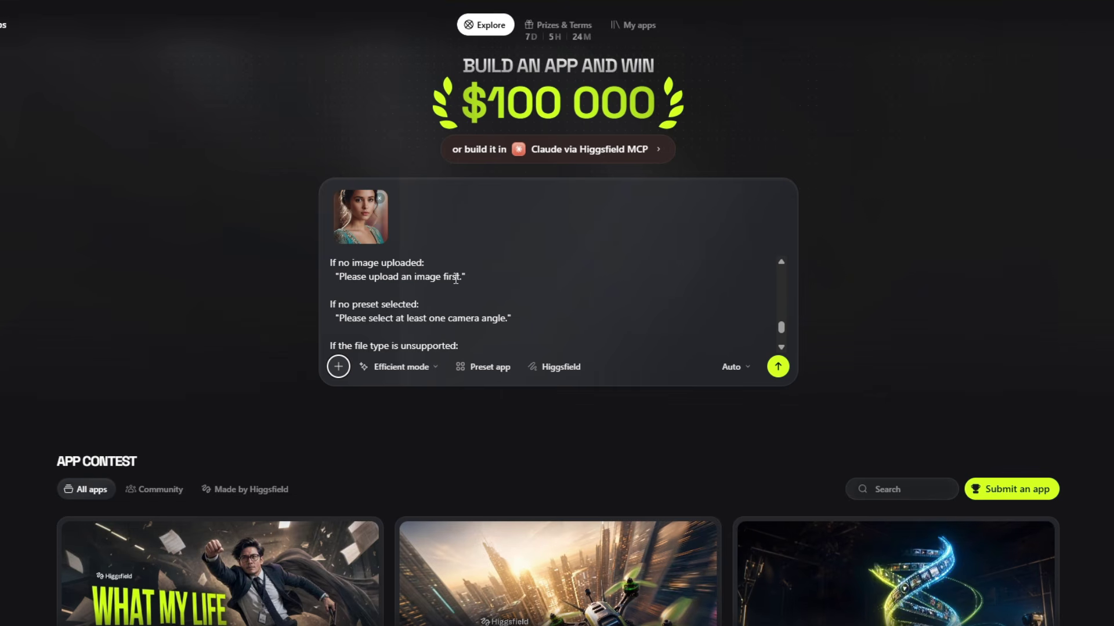
pyautogui.click(777, 367)
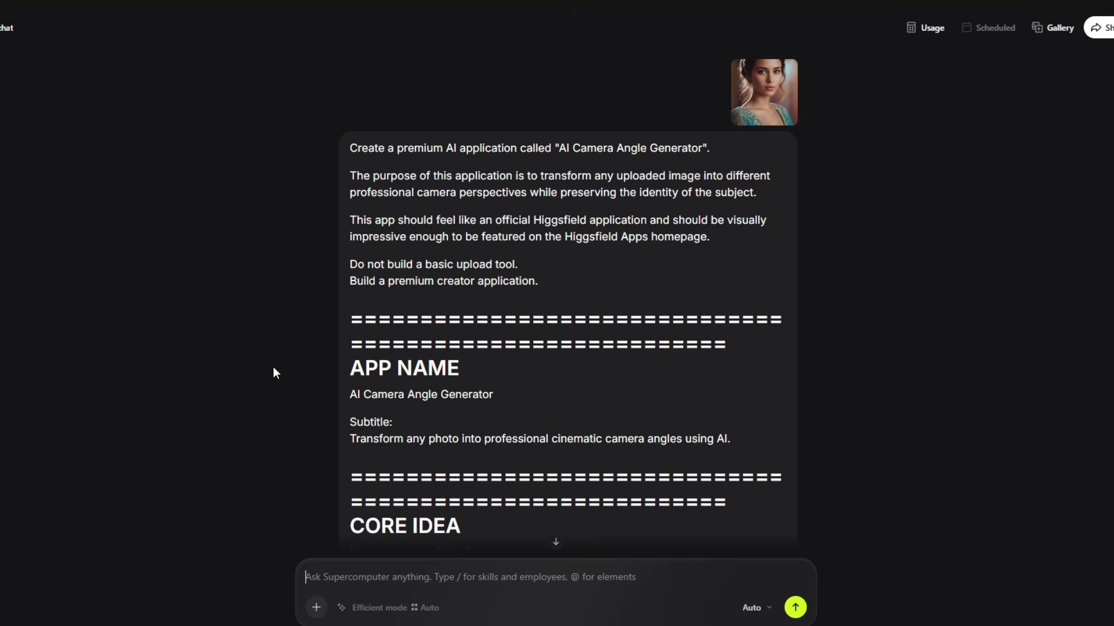
pyautogui.scroll(-20, 272, 350)
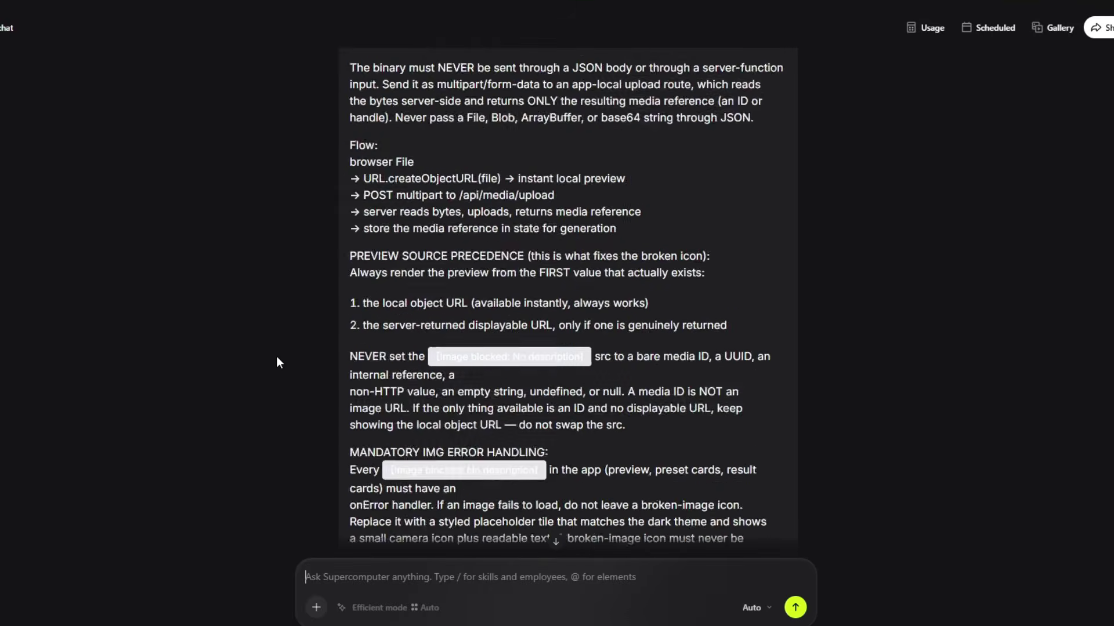
# Read the rest of the sent prompt and choose to publish the app to the Higgsfield community feed
pyautogui.scroll(-20, 276, 356)
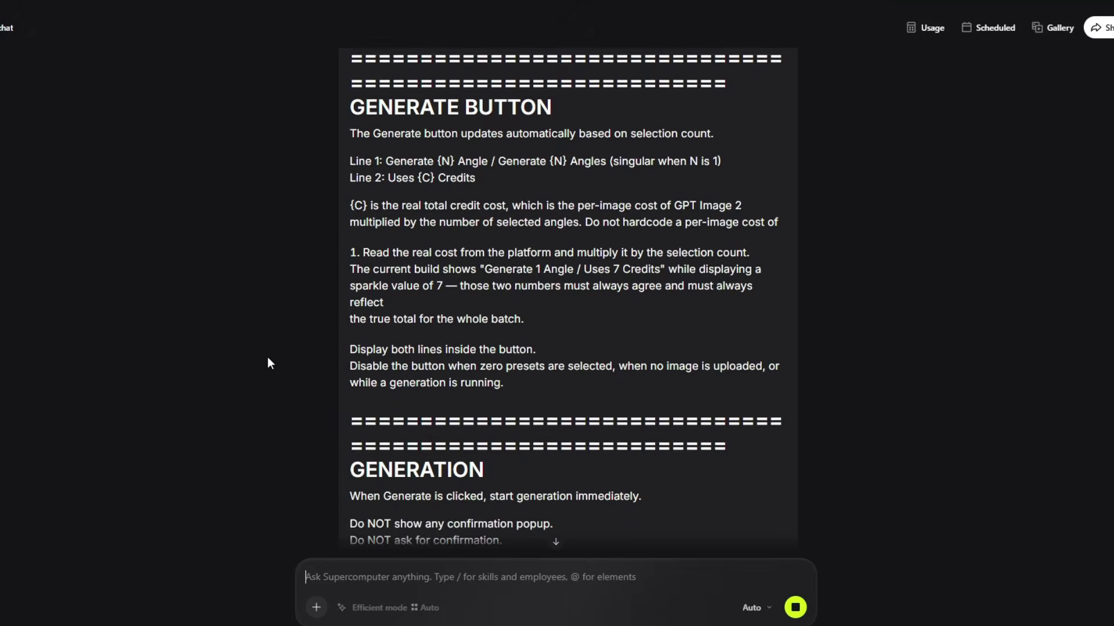
pyautogui.scroll(-20, 268, 364)
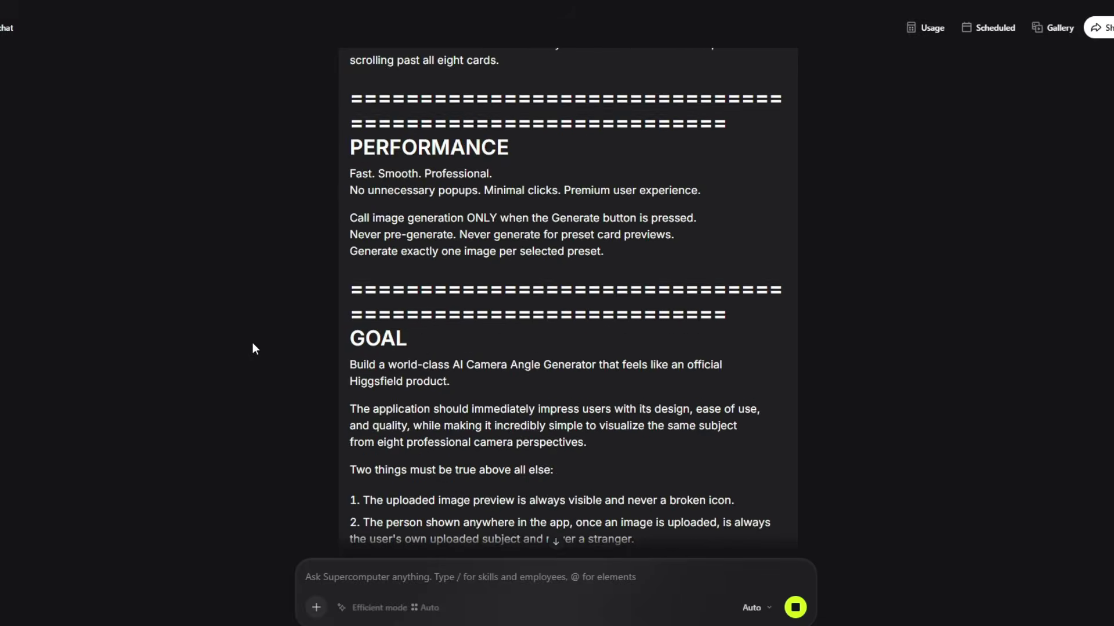
pyautogui.scroll(-5, 250, 342)
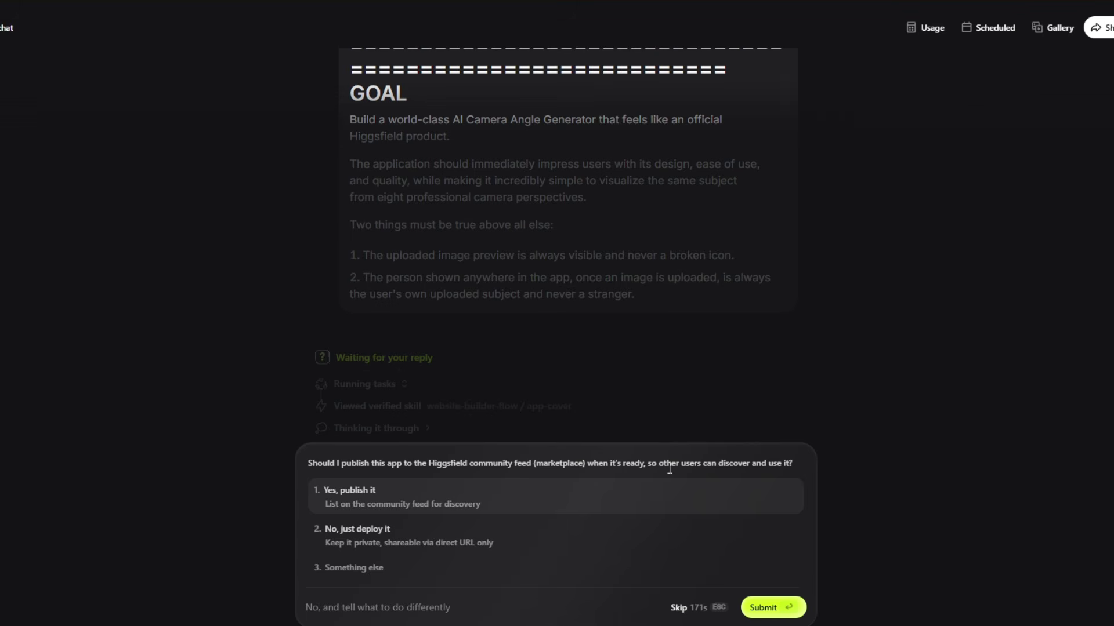
pyautogui.click(354, 490)
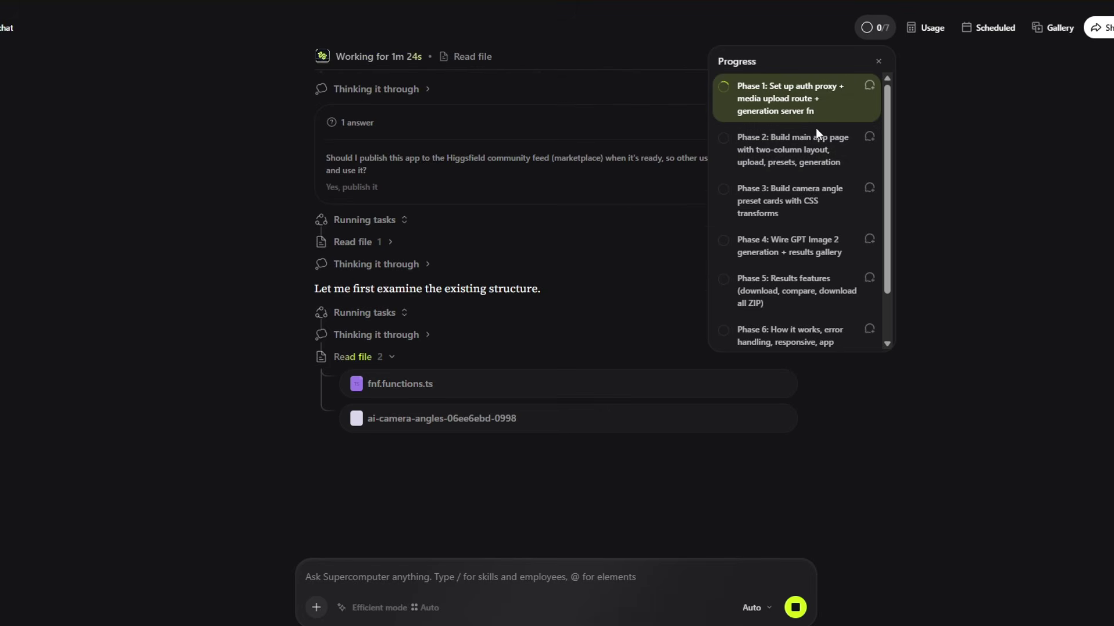
# Look over the build phases in the progress list and choose to make a short animated cover video for the feed
pyautogui.scroll(-2, 797, 173)
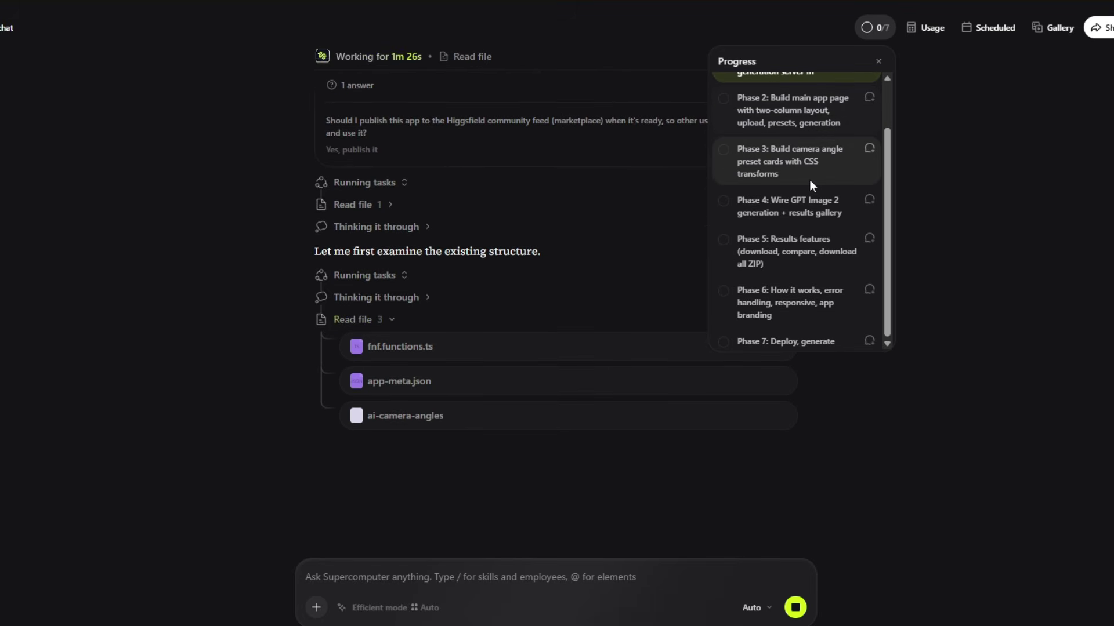
pyautogui.scroll(-1, 810, 184)
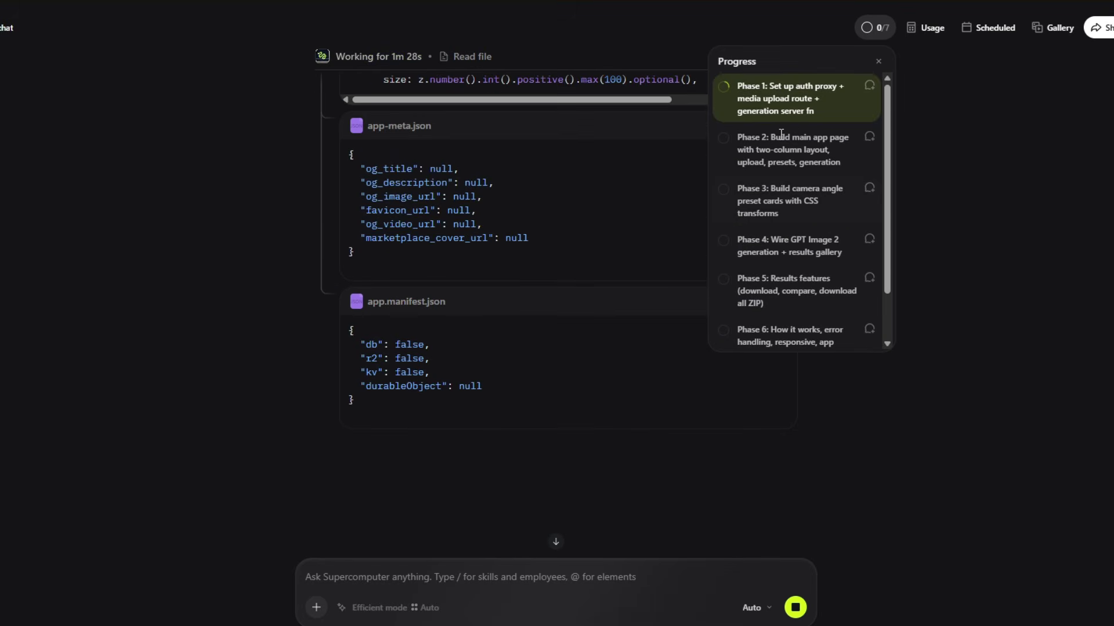
pyautogui.scroll(-2, 788, 255)
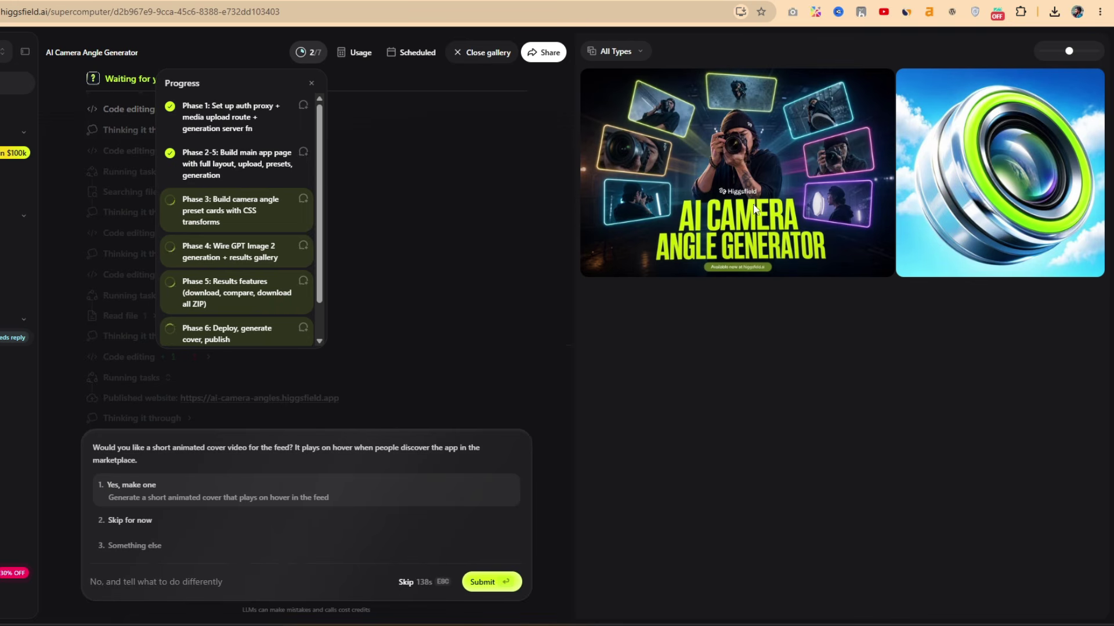
pyautogui.moveTo(751, 206)
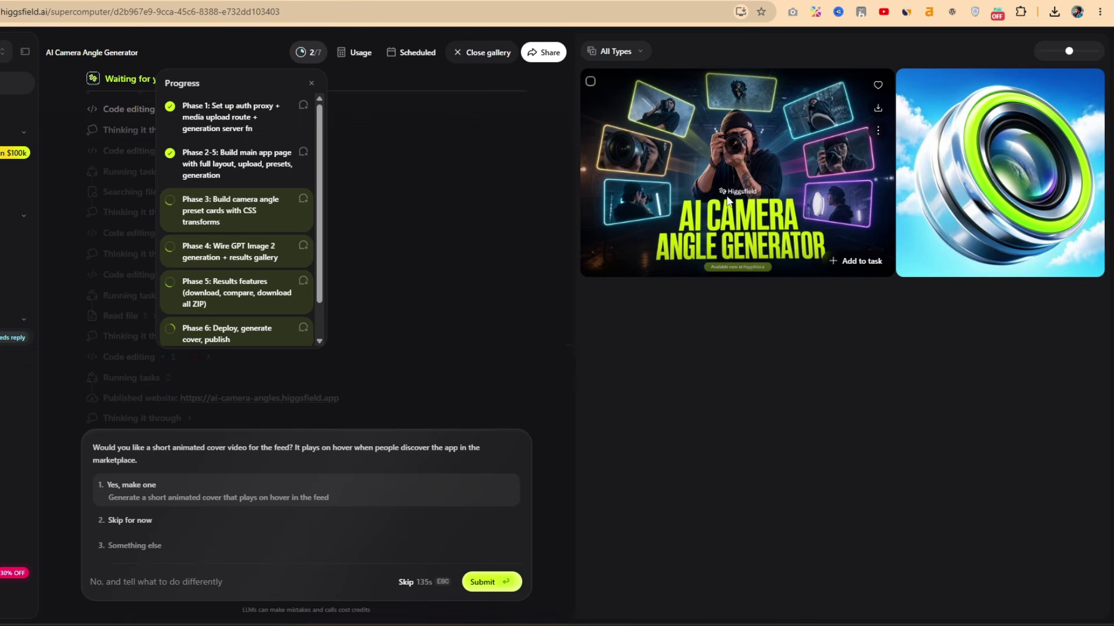
pyautogui.moveTo(981, 177)
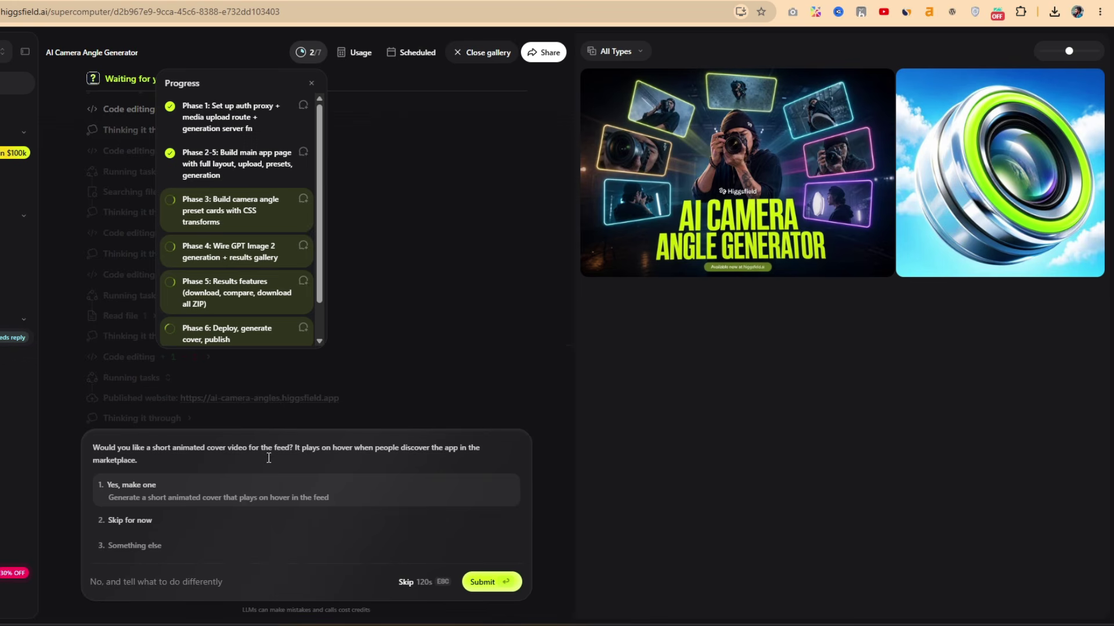
pyautogui.click(144, 490)
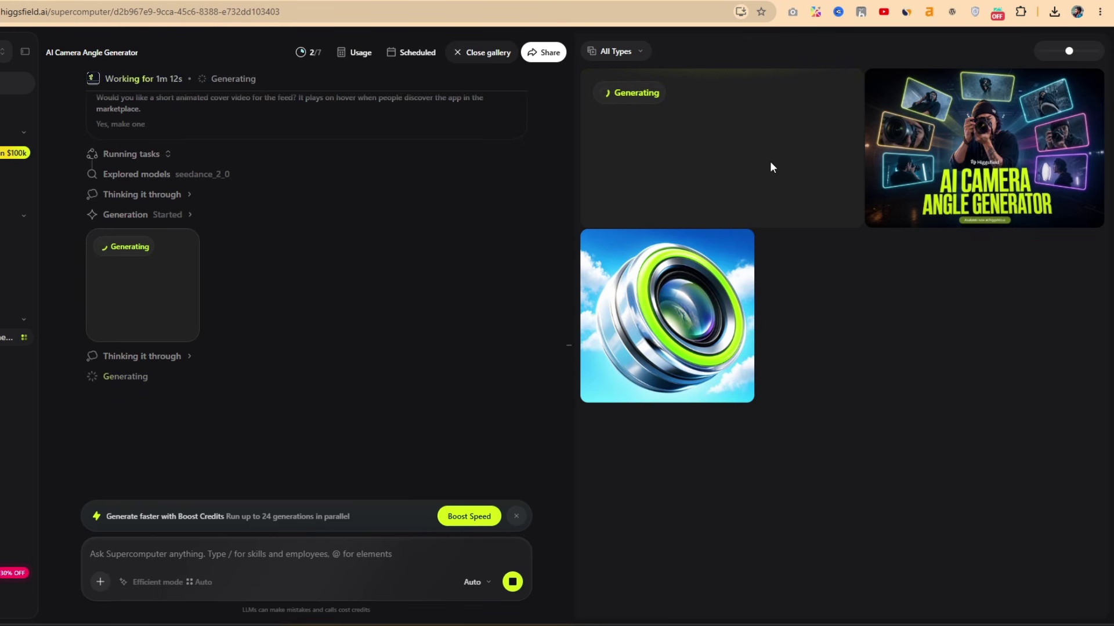
# Open the build progress list and review all its phases while the cover video generates
pyautogui.click(310, 54)
pyautogui.scroll(-1, 249, 232)
pyautogui.scroll(2, 254, 243)
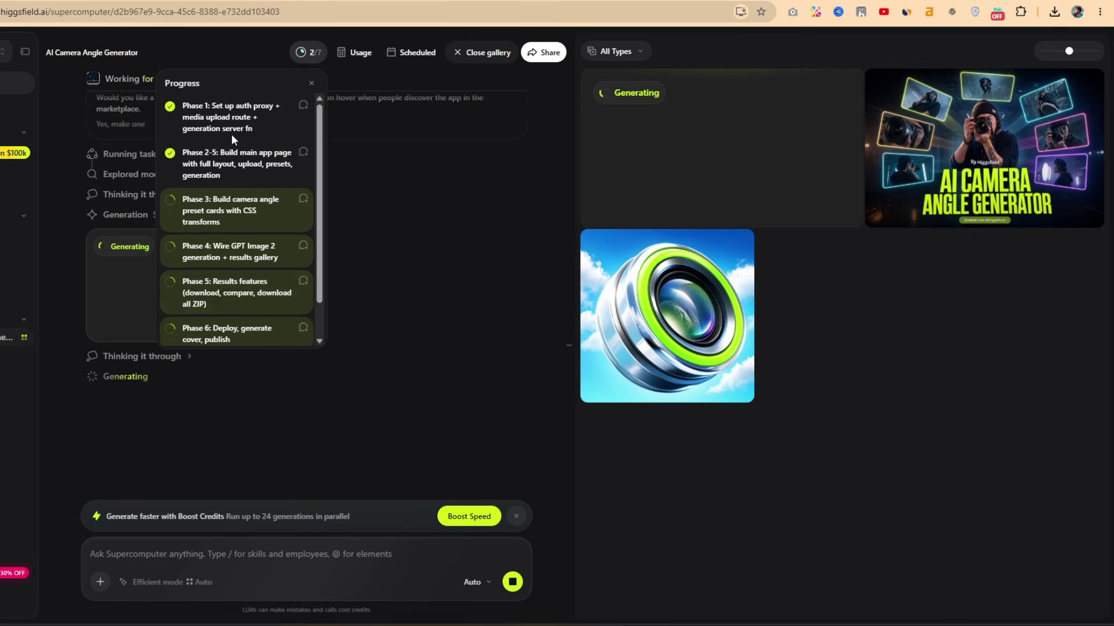
pyautogui.scroll(-1, 261, 182)
pyautogui.scroll(-1, 261, 182)
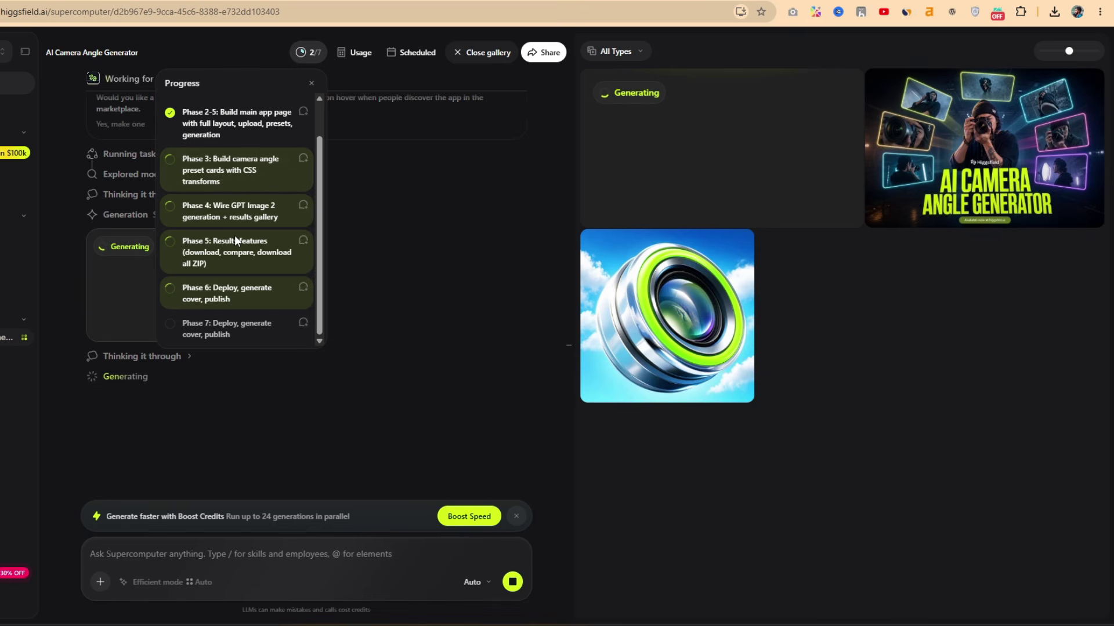
pyautogui.scroll(1, 234, 241)
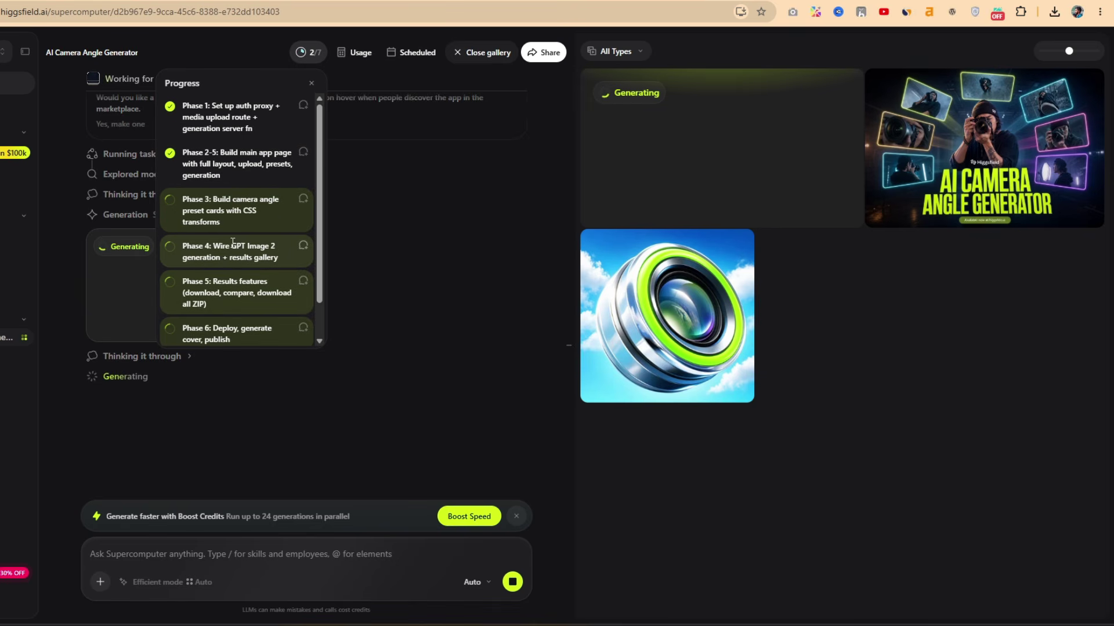
pyautogui.scroll(-1, 233, 242)
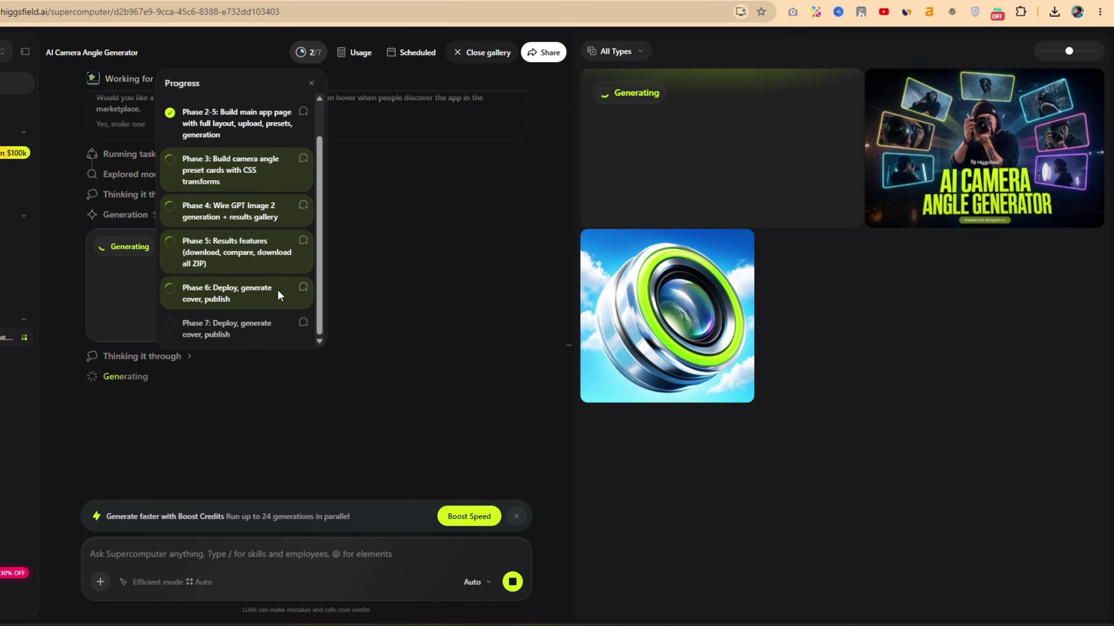
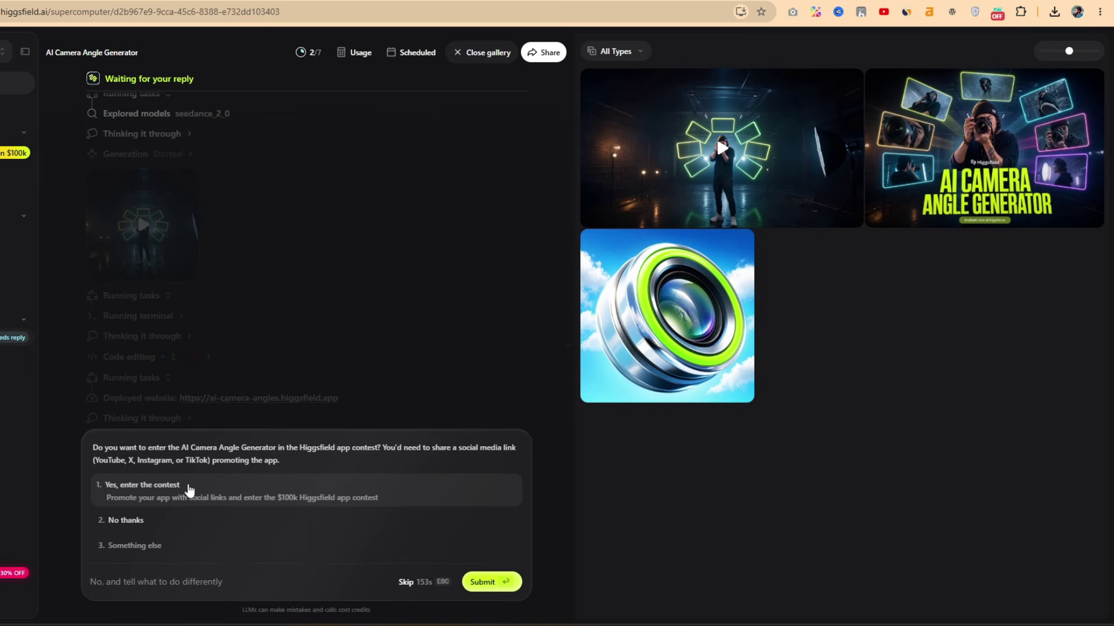
# Answer yes to entering the app contest, but skip the request for public social media links
pyautogui.click(160, 492)
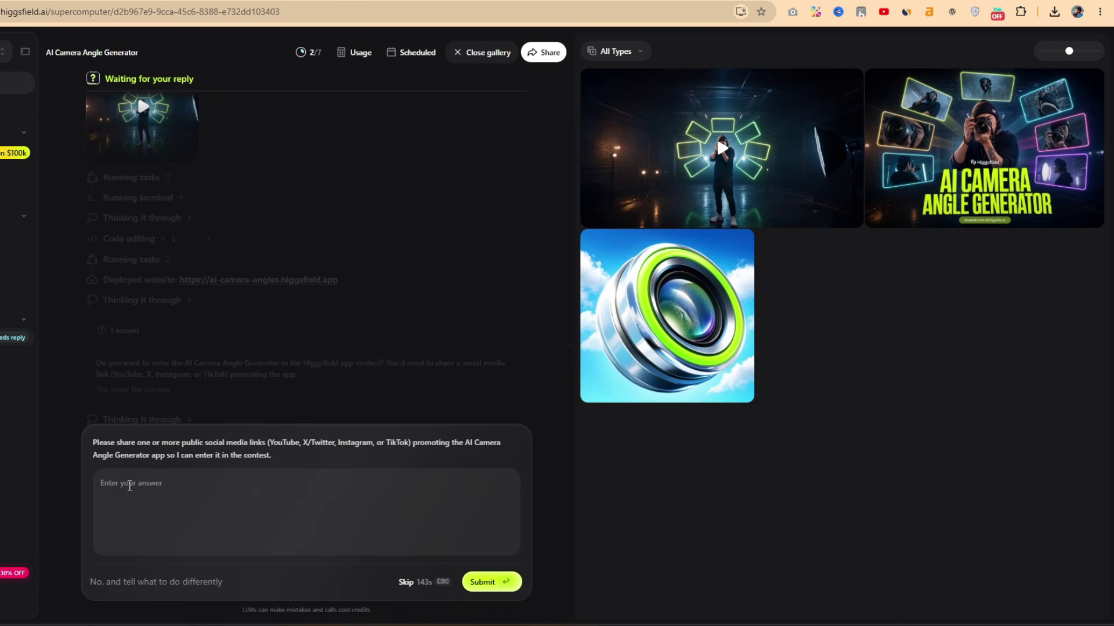
pyautogui.click(407, 585)
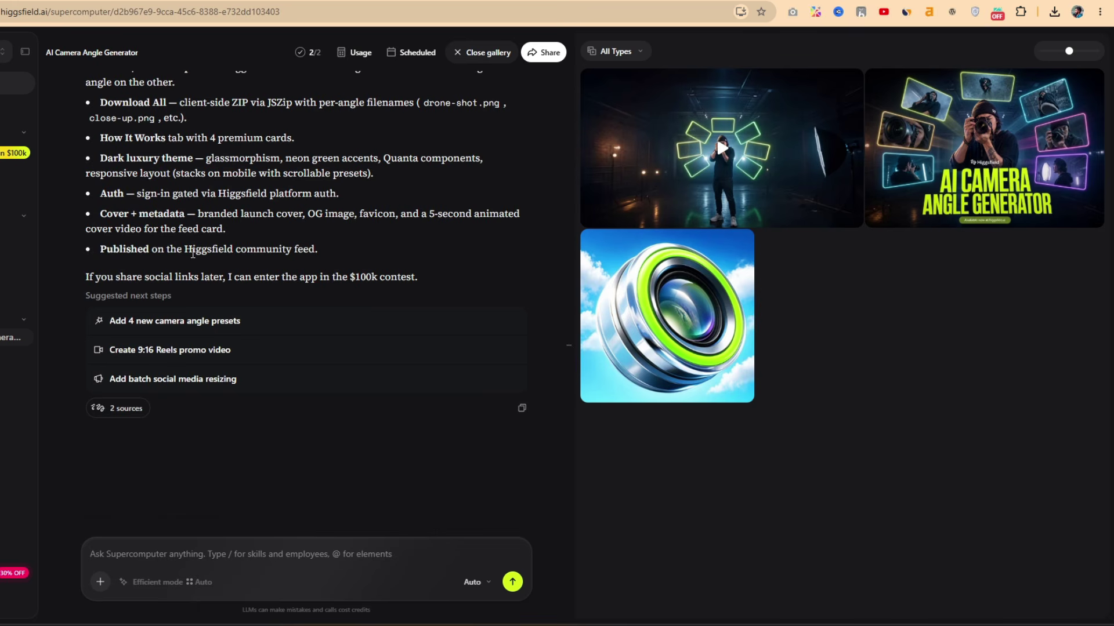
# Read through the finished build summary of the AI Camera Angle Generator, from its feature list to the suggested next steps
pyautogui.scroll(2, 273, 280)
pyautogui.scroll(2, 273, 280)
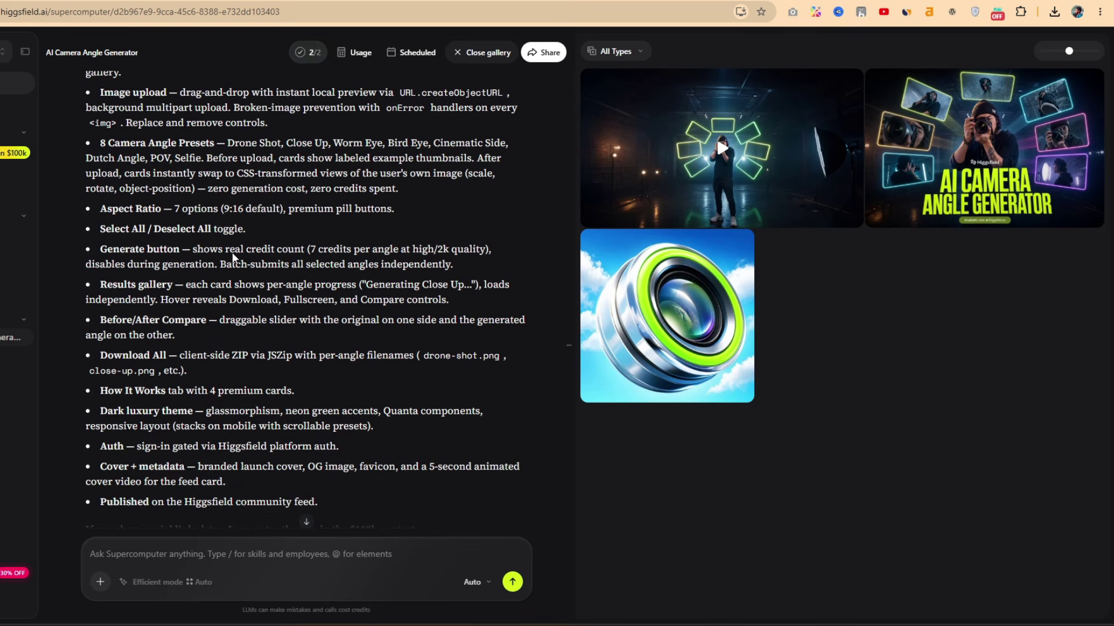
pyautogui.scroll(-4, 265, 283)
pyautogui.scroll(15, 261, 276)
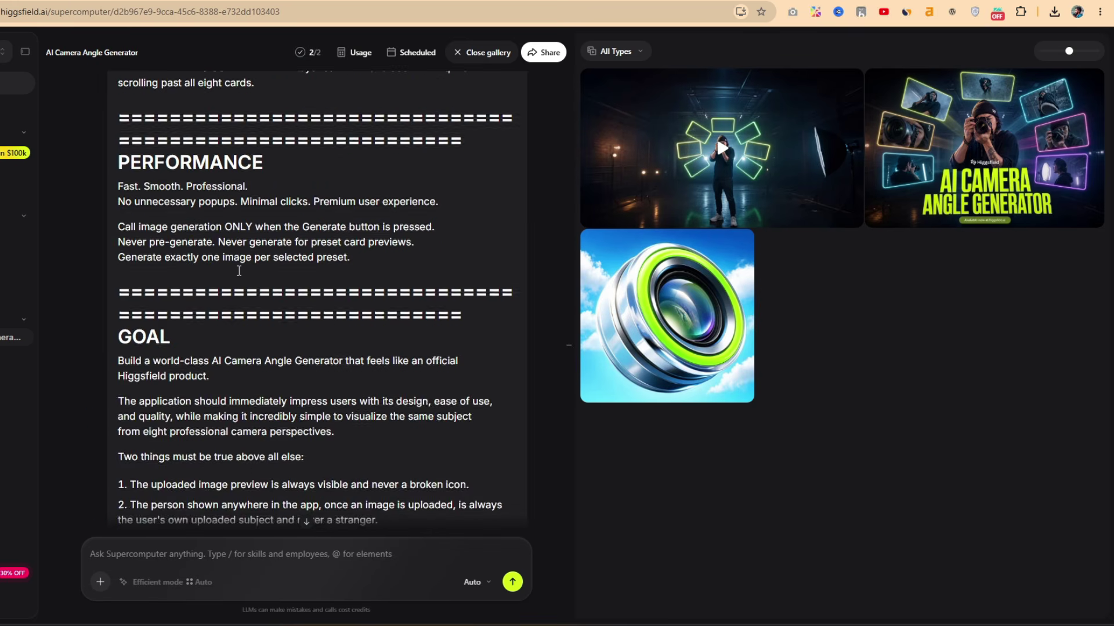
pyautogui.scroll(-6, 236, 265)
pyautogui.scroll(-8, 244, 270)
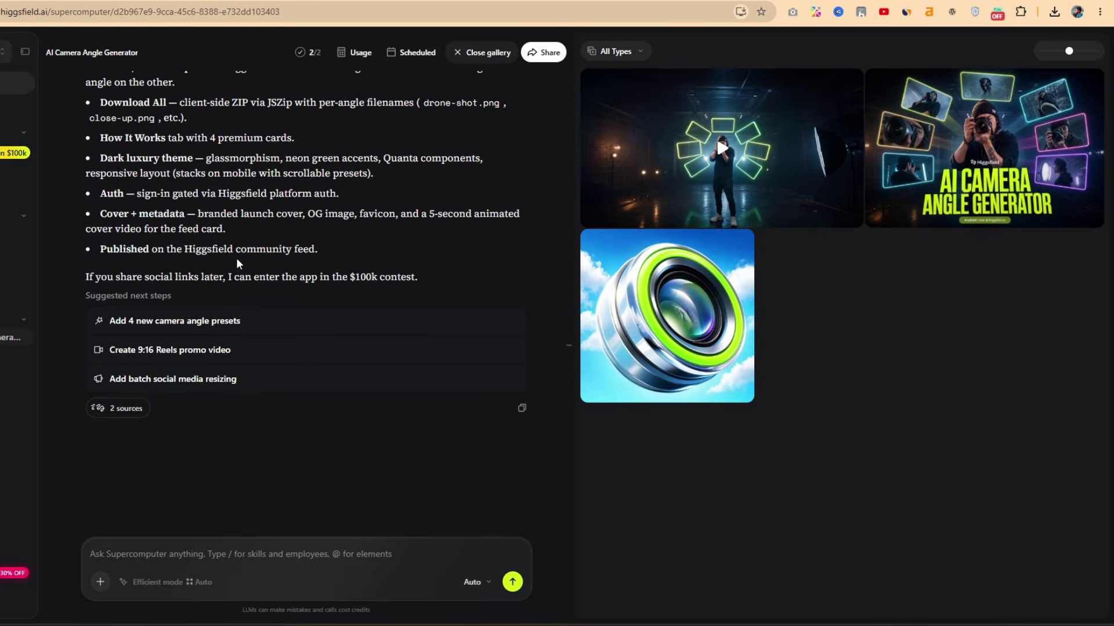
pyautogui.scroll(2, 278, 261)
pyautogui.scroll(-2, 322, 338)
pyautogui.scroll(6, 279, 221)
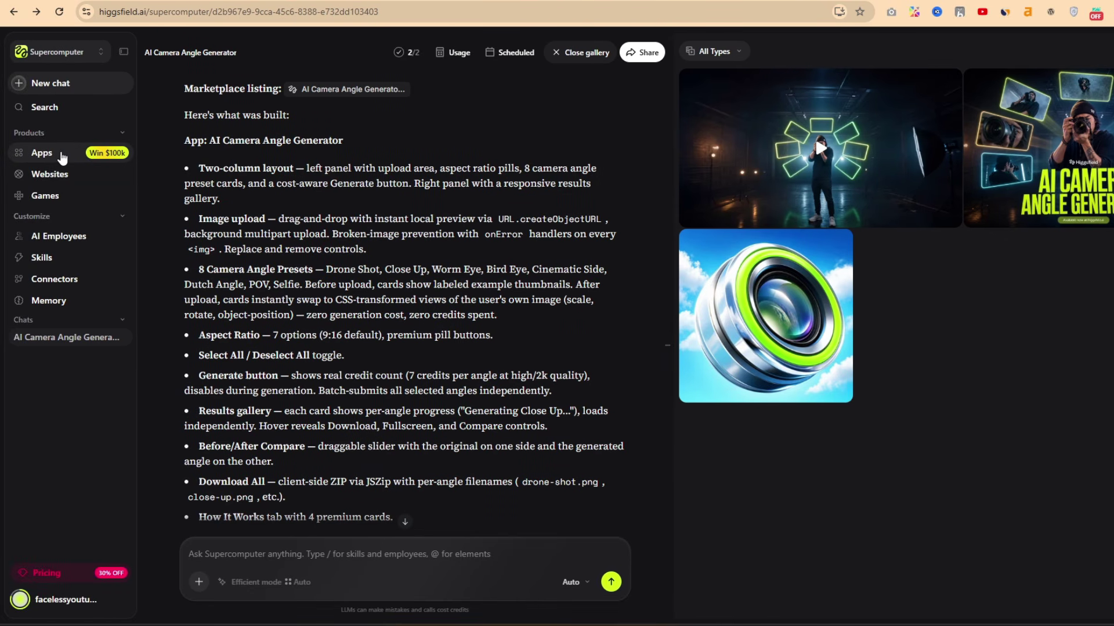
# Open the published AI Camera Angle Generator from your own apps and look through its upload, aspect ratio and camera angle options
pyautogui.click(62, 156)
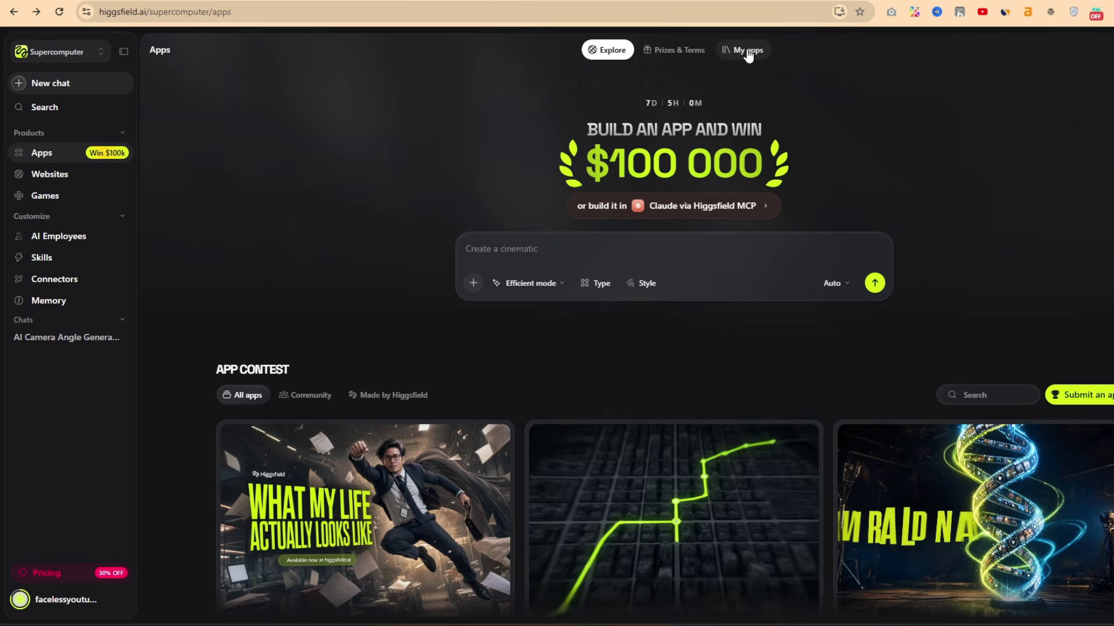
pyautogui.click(748, 51)
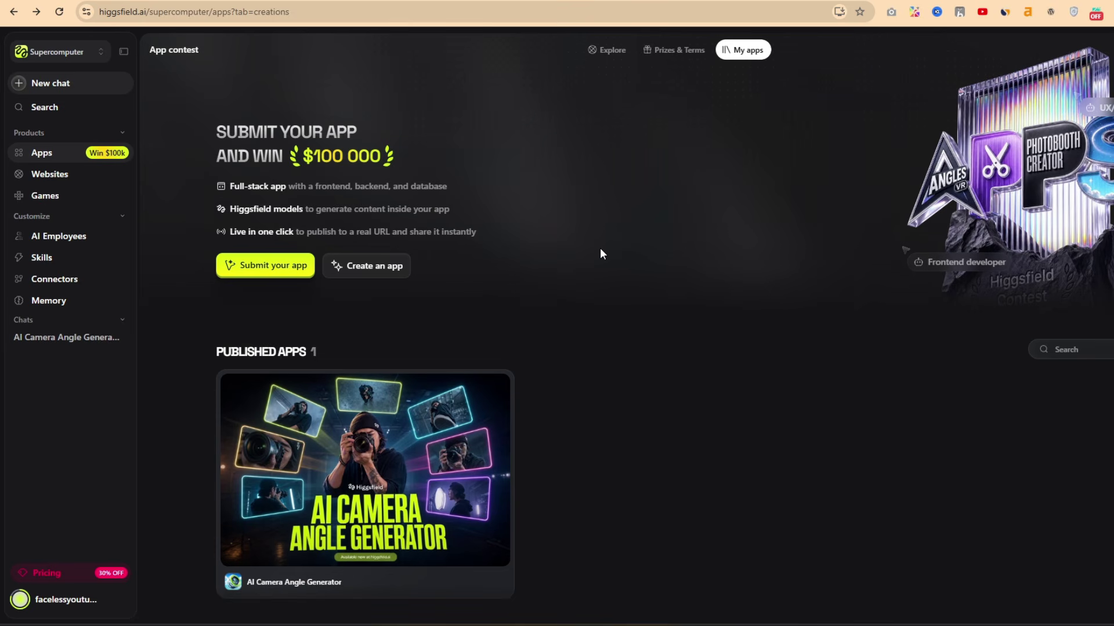
pyautogui.scroll(-1, 600, 251)
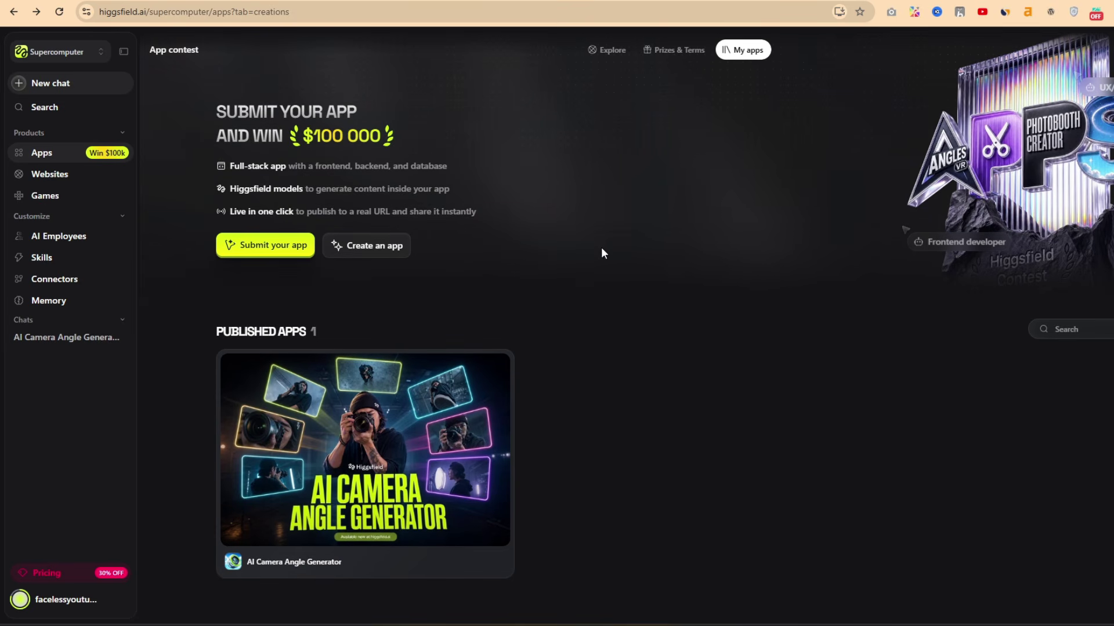
pyautogui.click(380, 447)
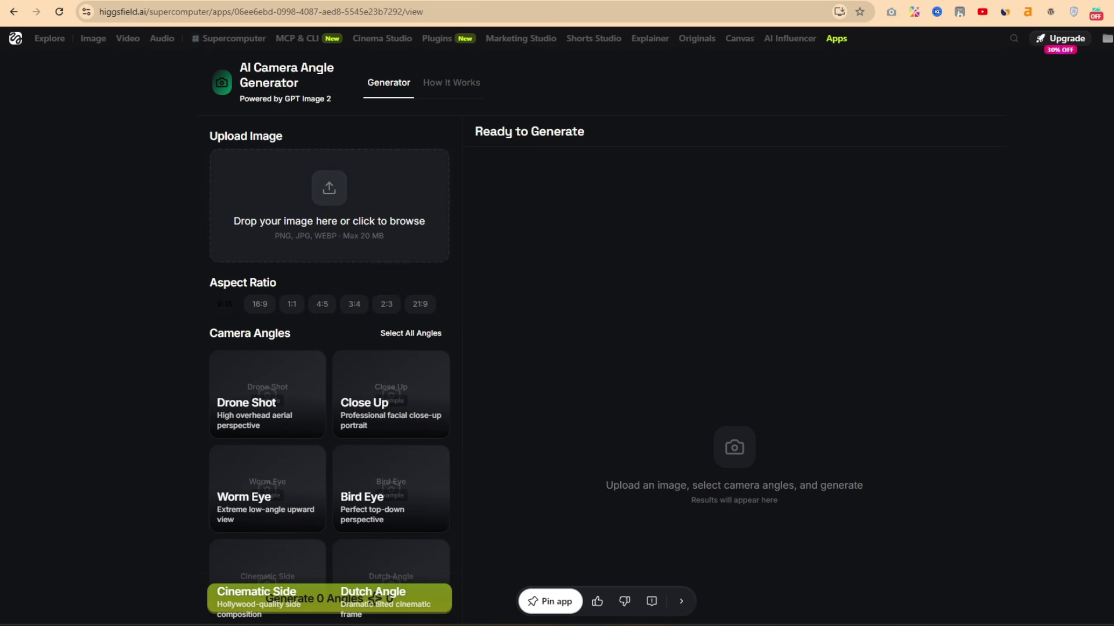
pyautogui.scroll(-3, 304, 493)
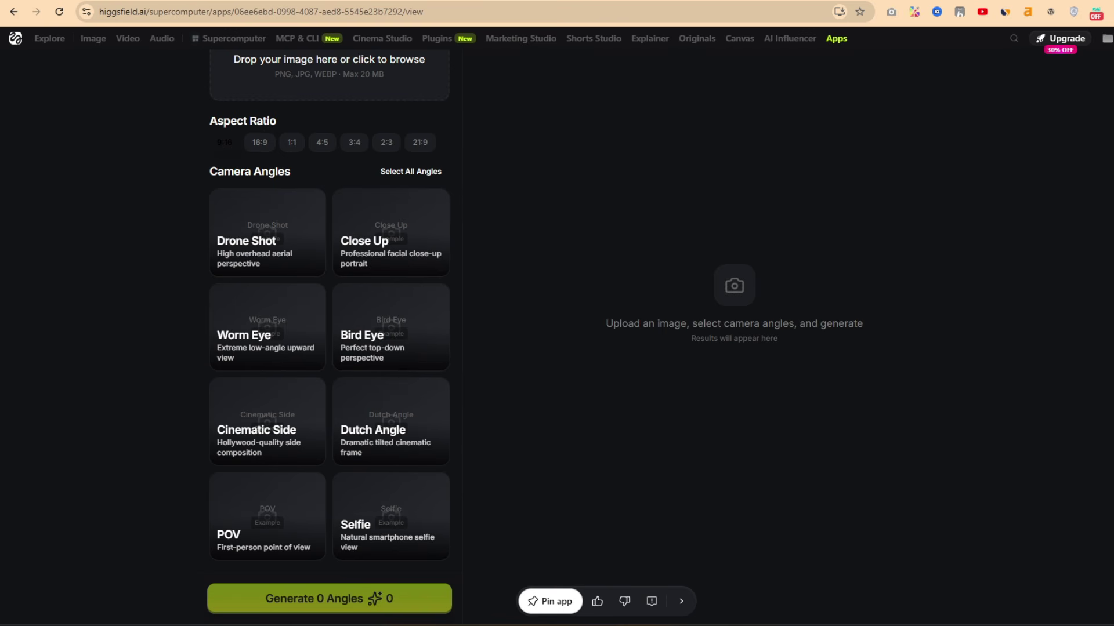
pyautogui.scroll(2, 329, 307)
pyautogui.scroll(-2, 330, 308)
pyautogui.scroll(3, 314, 335)
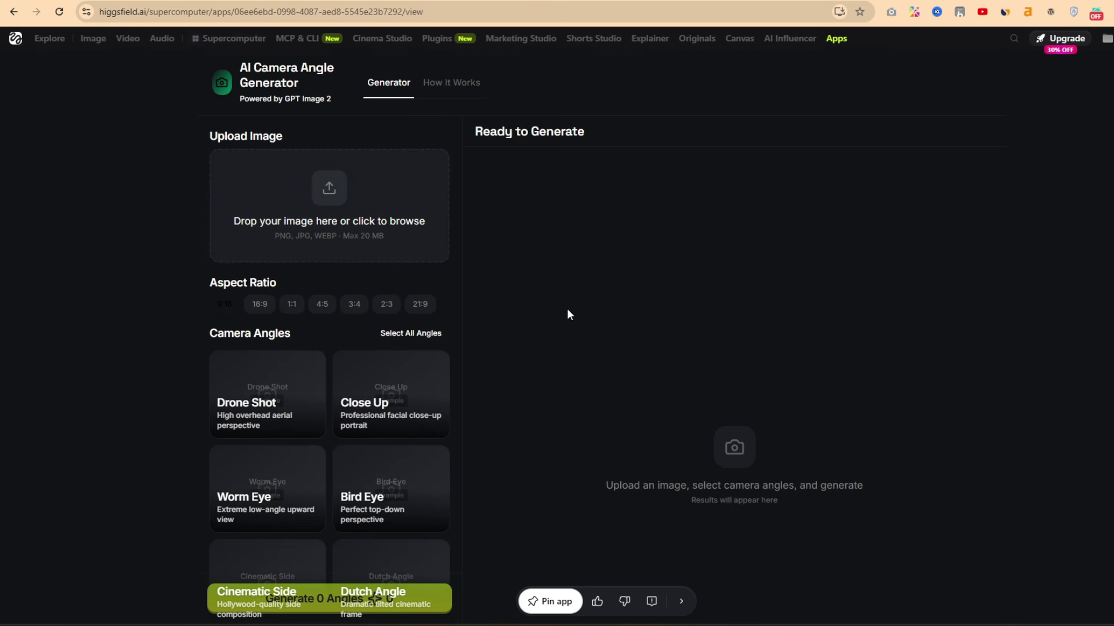
# Upload the portrait file ilustracionesfanweb-men-8981104_1280 as the source image
pyautogui.click(328, 189)
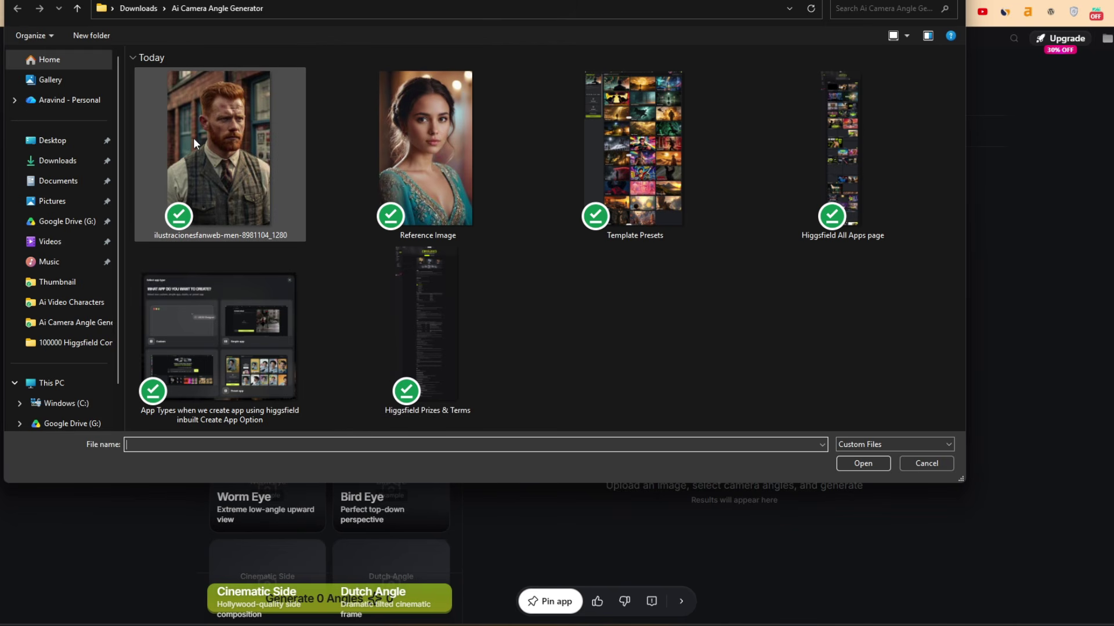
pyautogui.click(213, 148)
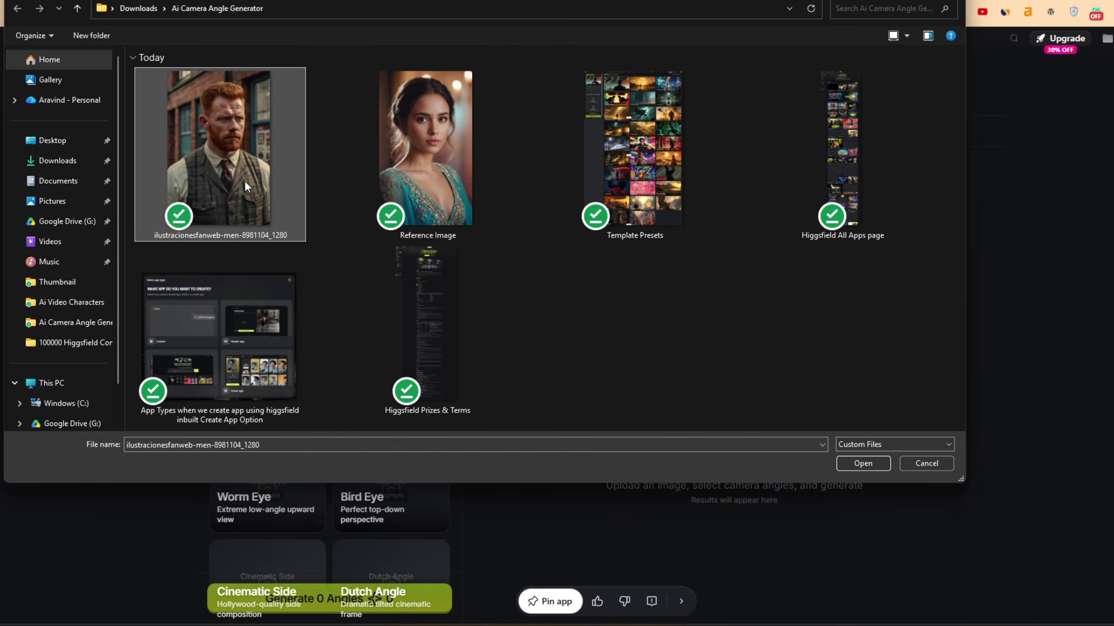
pyautogui.click(869, 463)
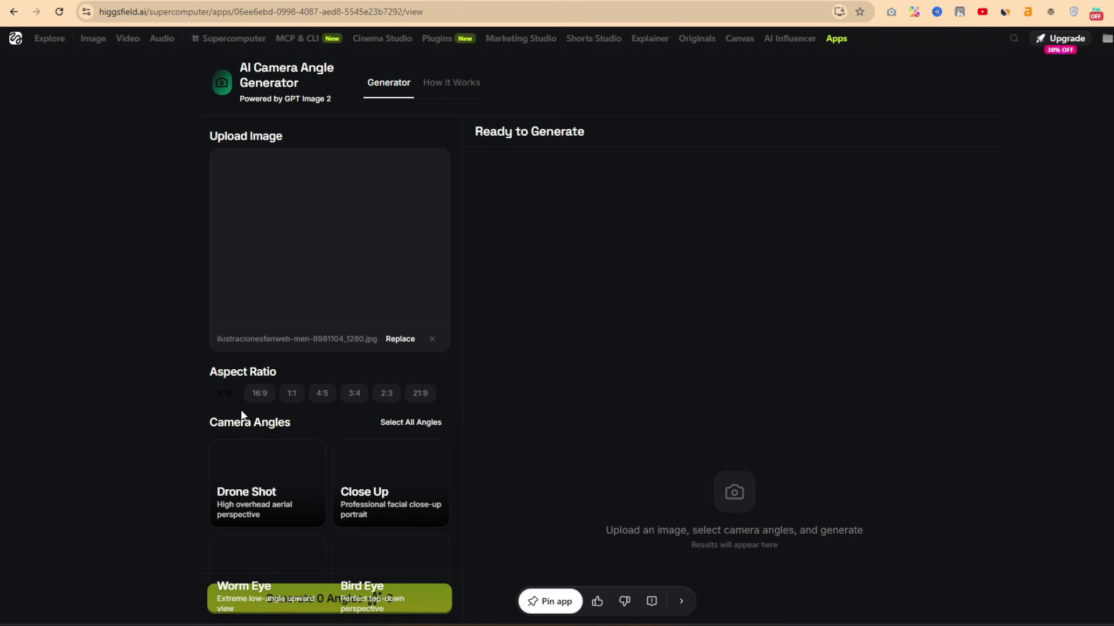
# Try the 16:9 aspect ratio, set it back to 9:16, and select the Worm Eye camera angle
pyautogui.click(259, 393)
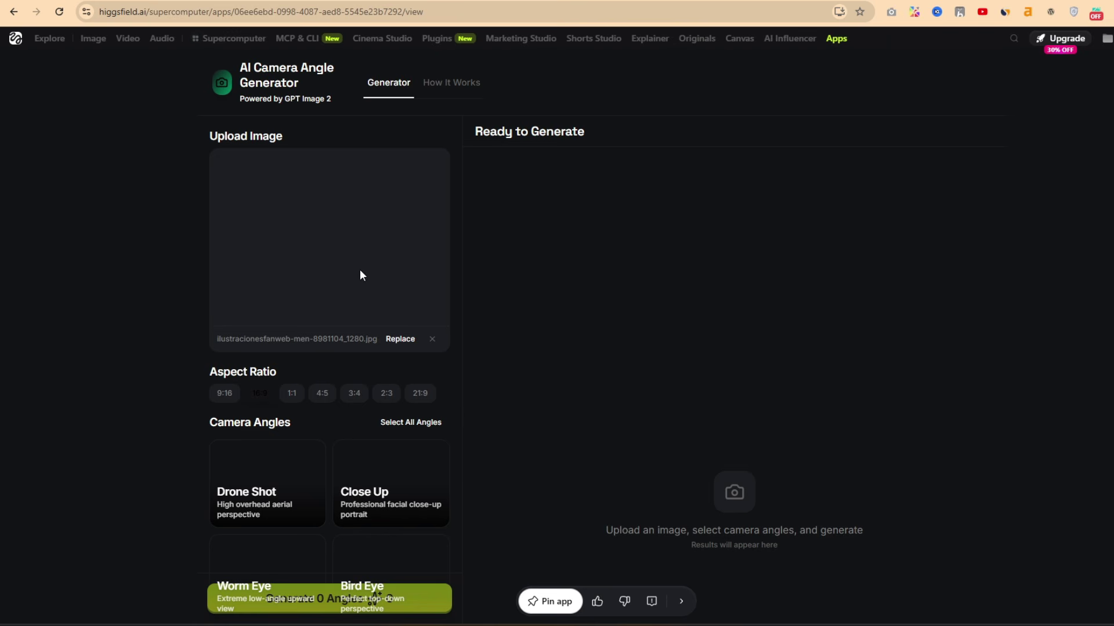
pyautogui.click(227, 395)
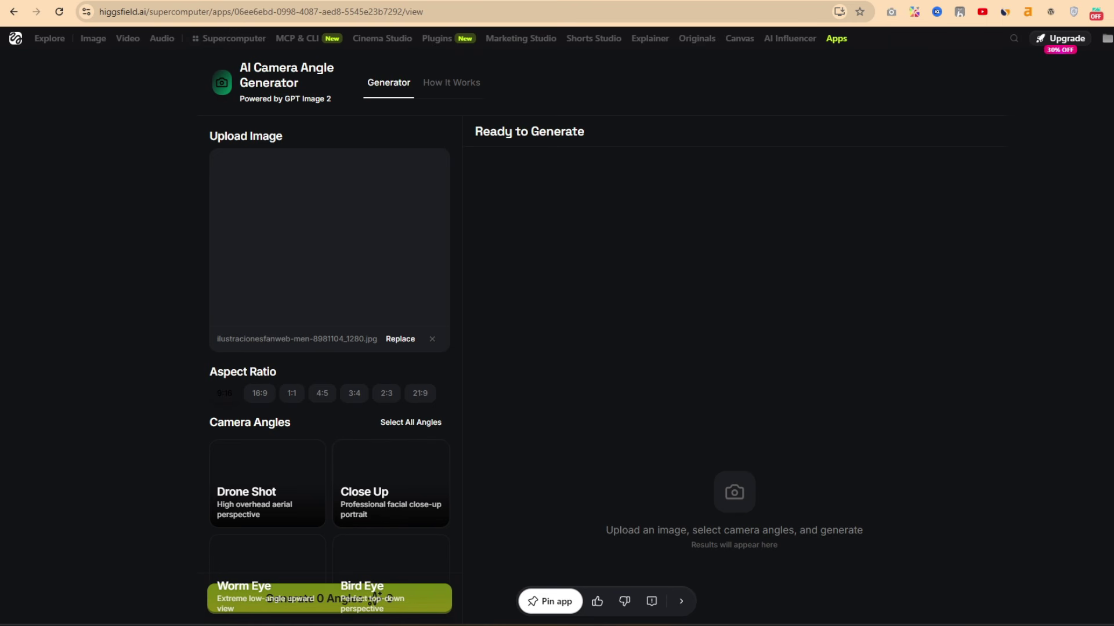
pyautogui.scroll(-3, 723, 542)
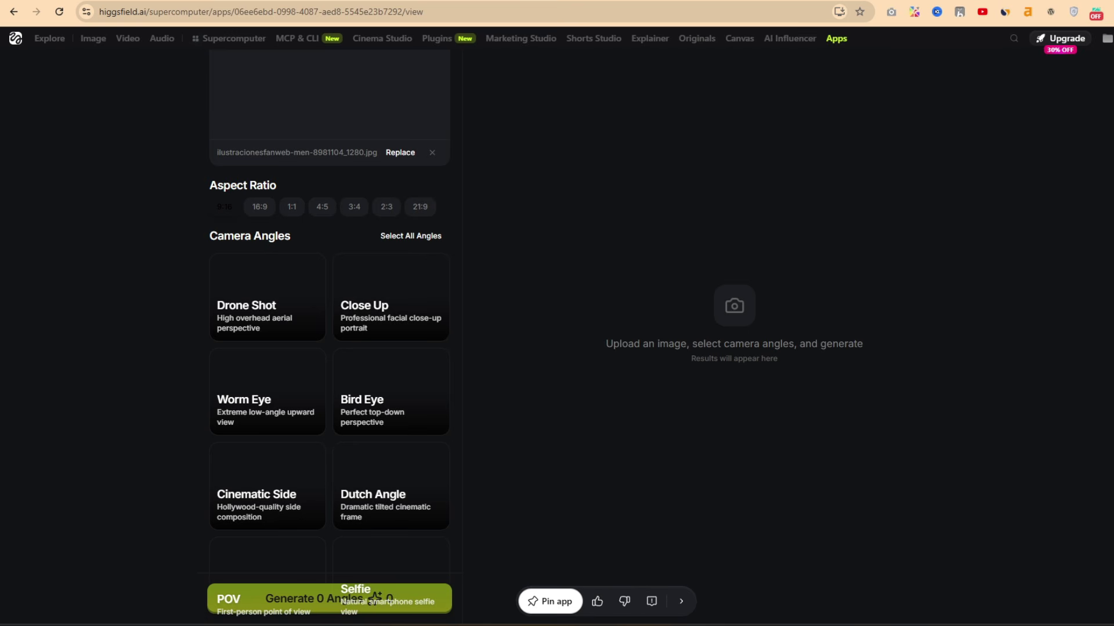
pyautogui.scroll(-1, 329, 348)
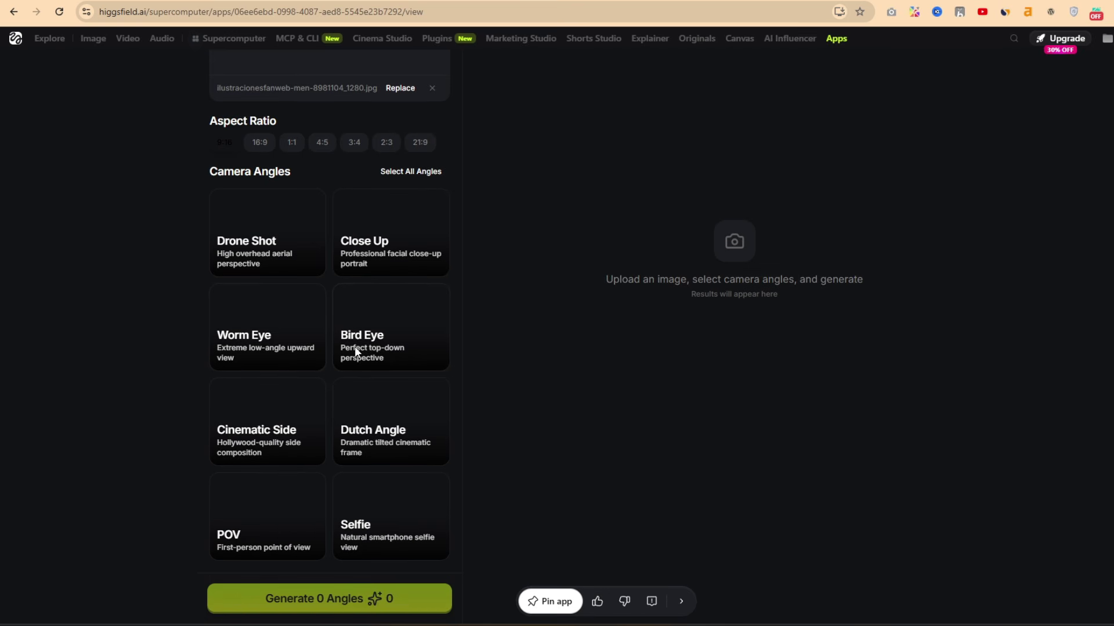
pyautogui.click(231, 347)
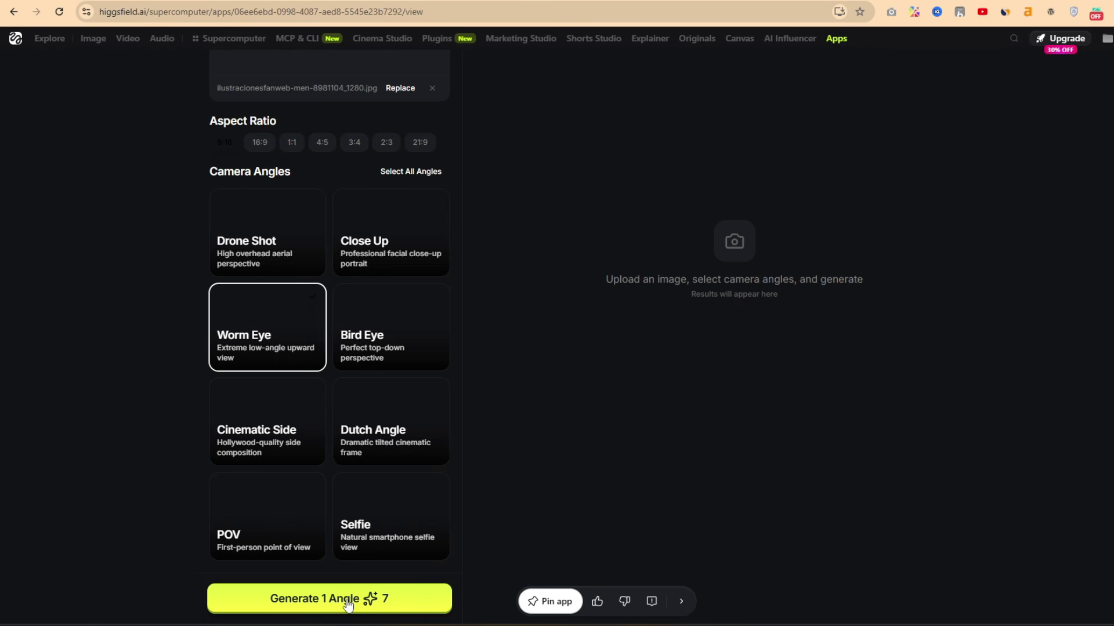
# Try the Bird Eye angle, deselect it, add Selfie alongside Worm Eye, and confirm generating the two angles
pyautogui.click(387, 319)
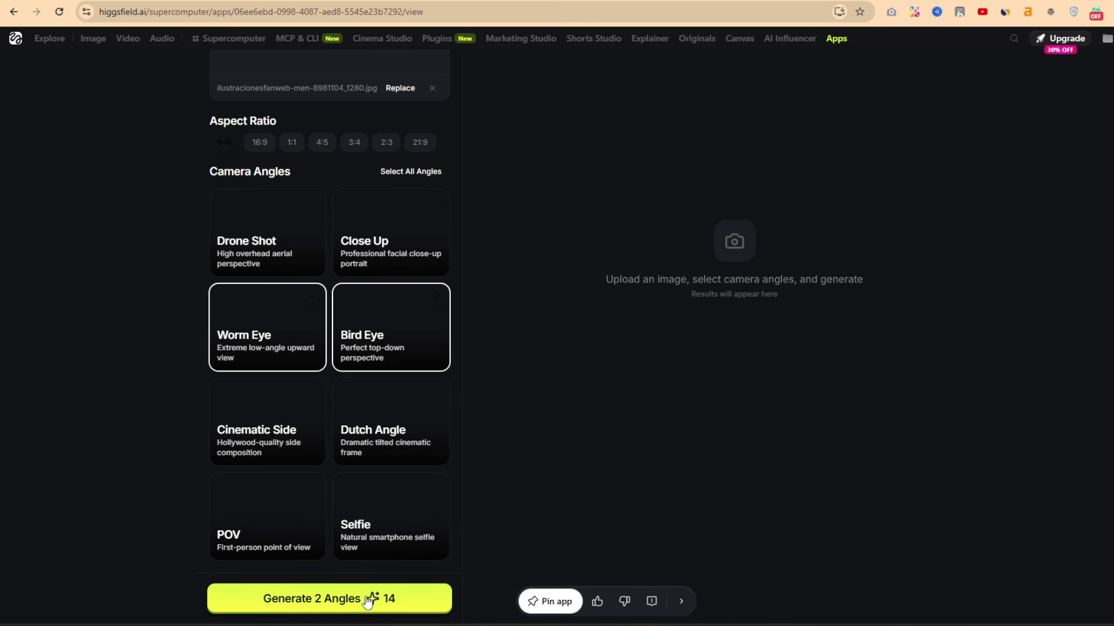
pyautogui.click(384, 327)
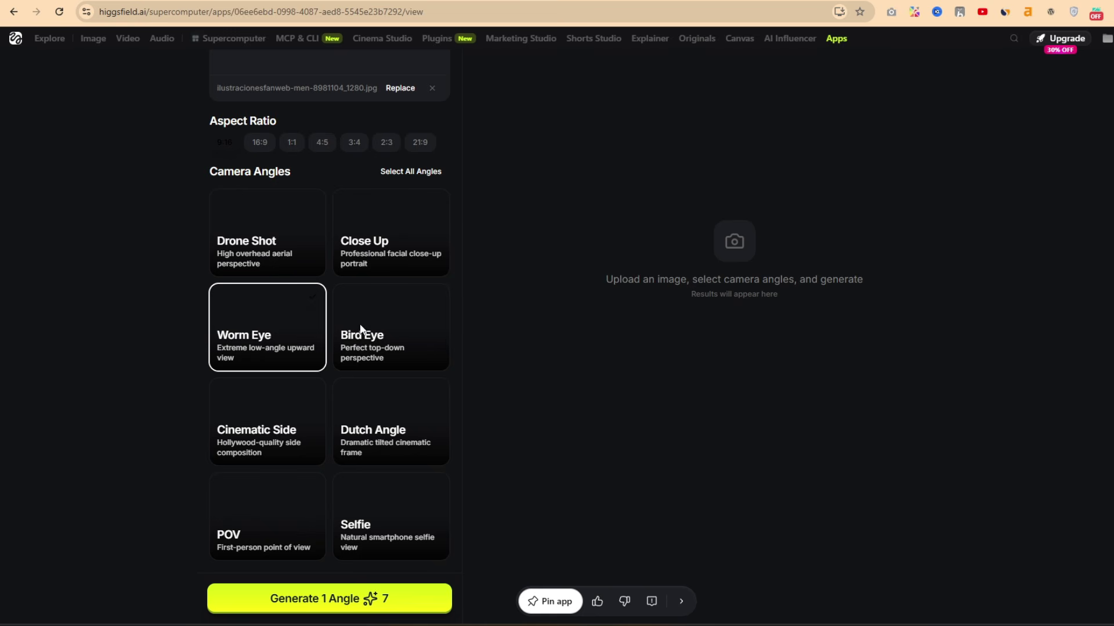
pyautogui.click(380, 524)
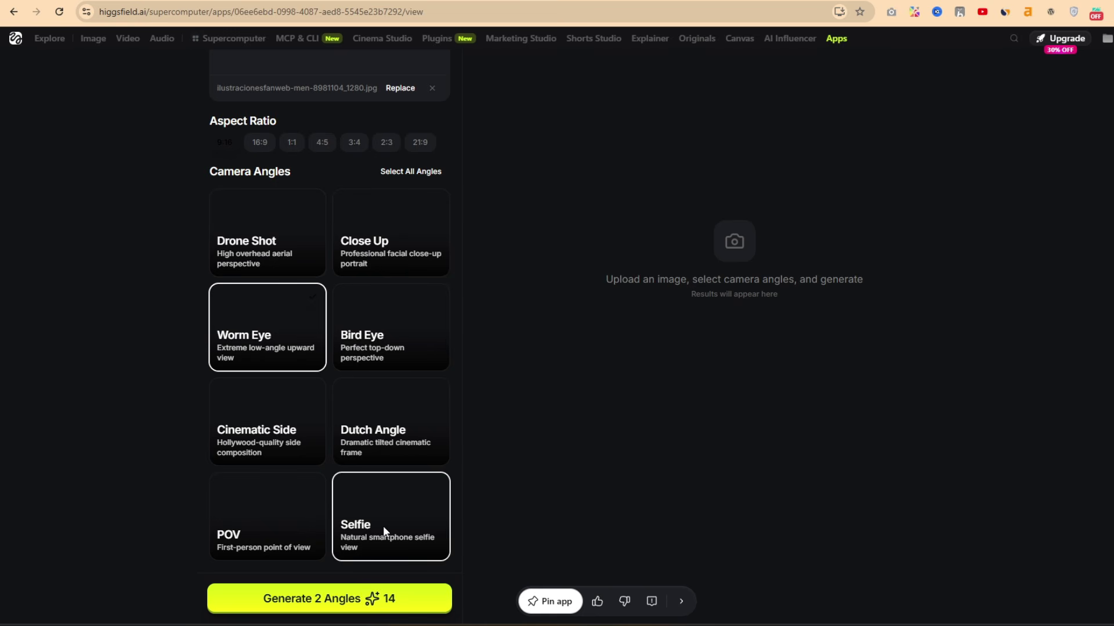
pyautogui.click(328, 600)
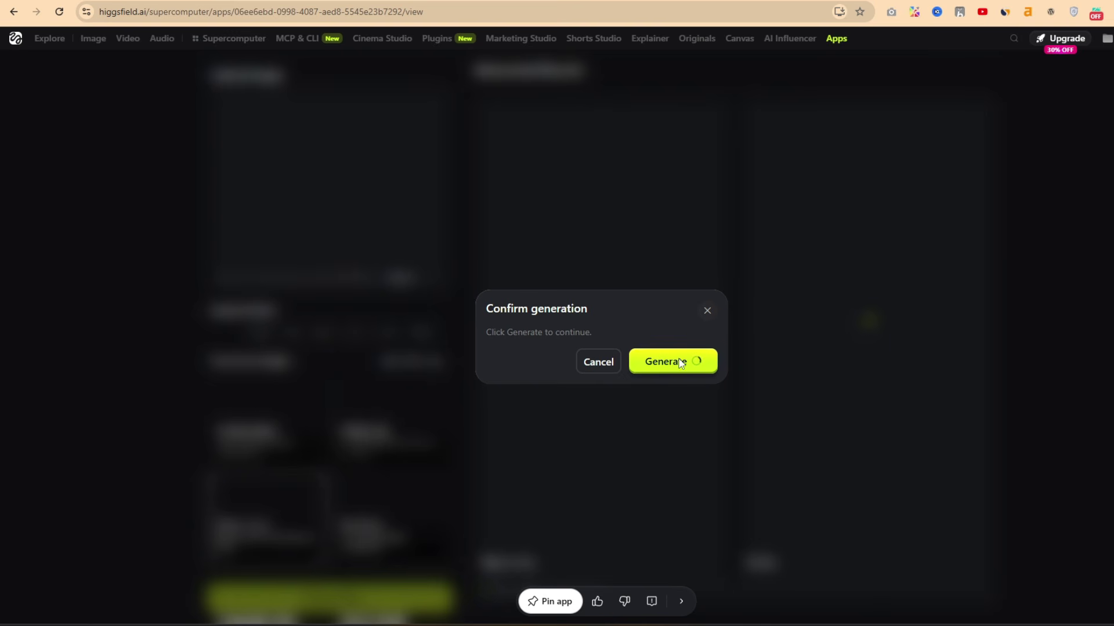
pyautogui.click(667, 364)
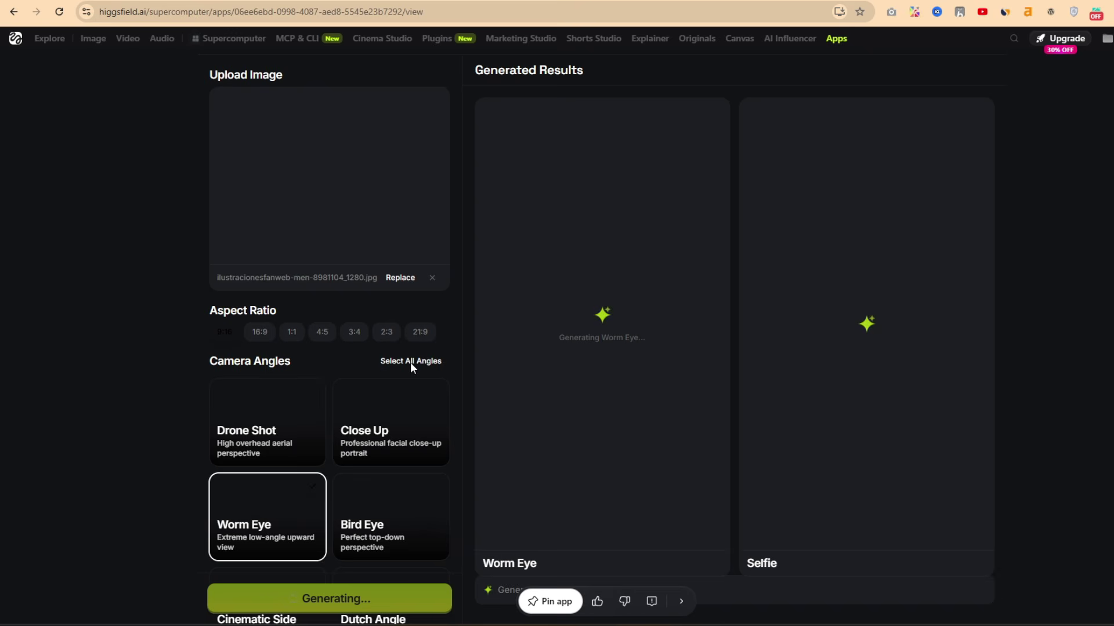
# Check the app's "Powered by GPT Image 2" label and review the original app request in the ChatGPT conversation
pyautogui.scroll(1, 370, 150)
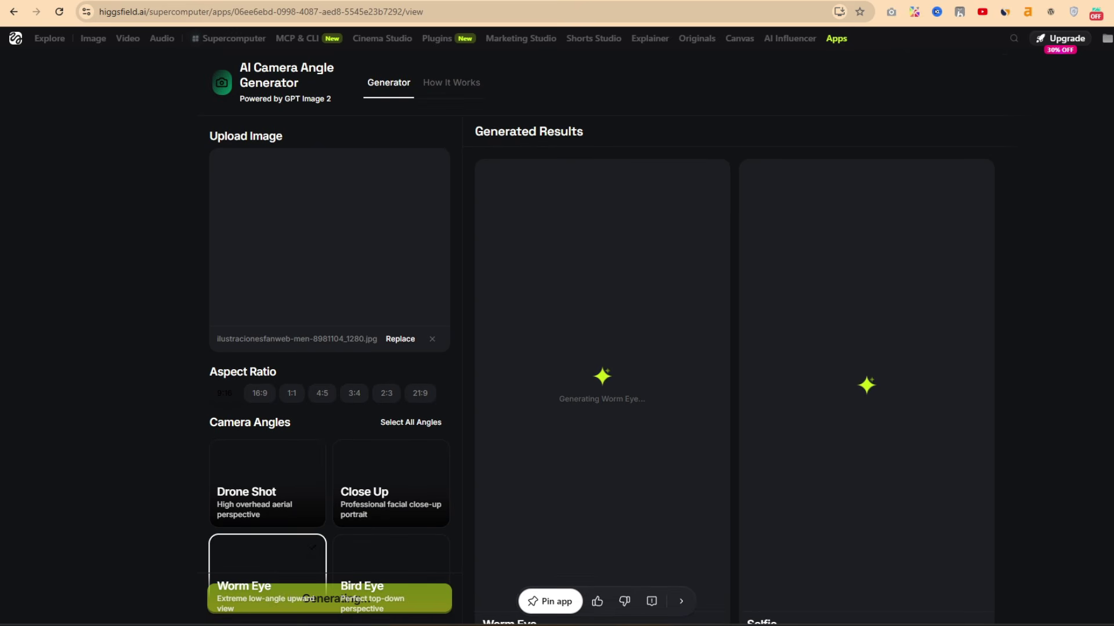
pyautogui.moveTo(240, 99); pyautogui.dragTo(330, 101)
pyautogui.click(361, 126)
pyautogui.click(101, 2)
pyautogui.scroll(20, 641, 291)
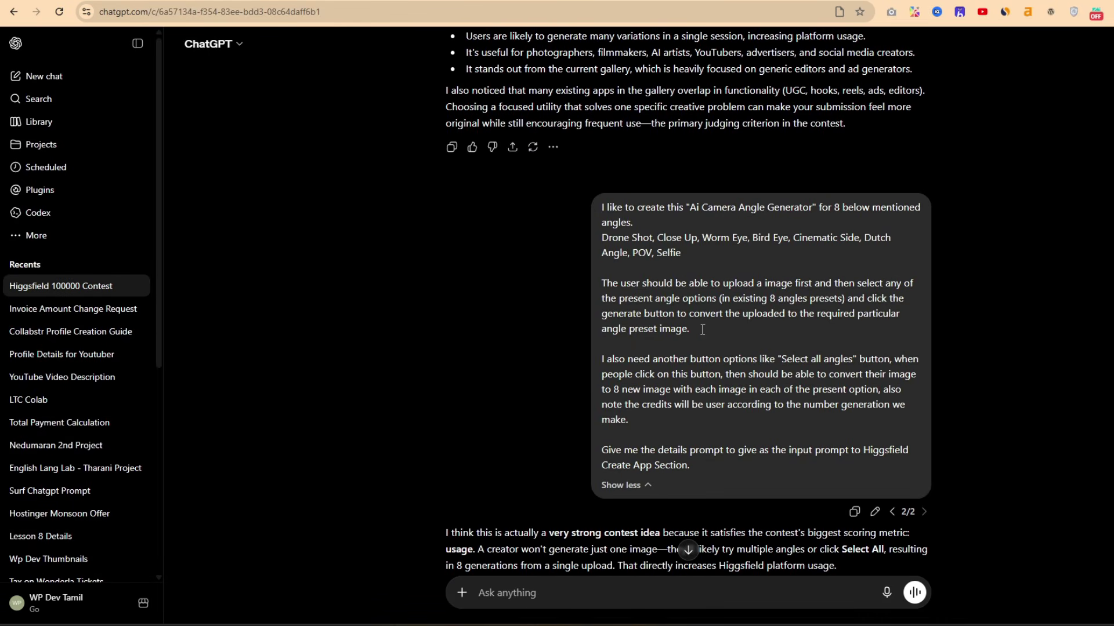
pyautogui.hotkey('ctrl', 'Tab')
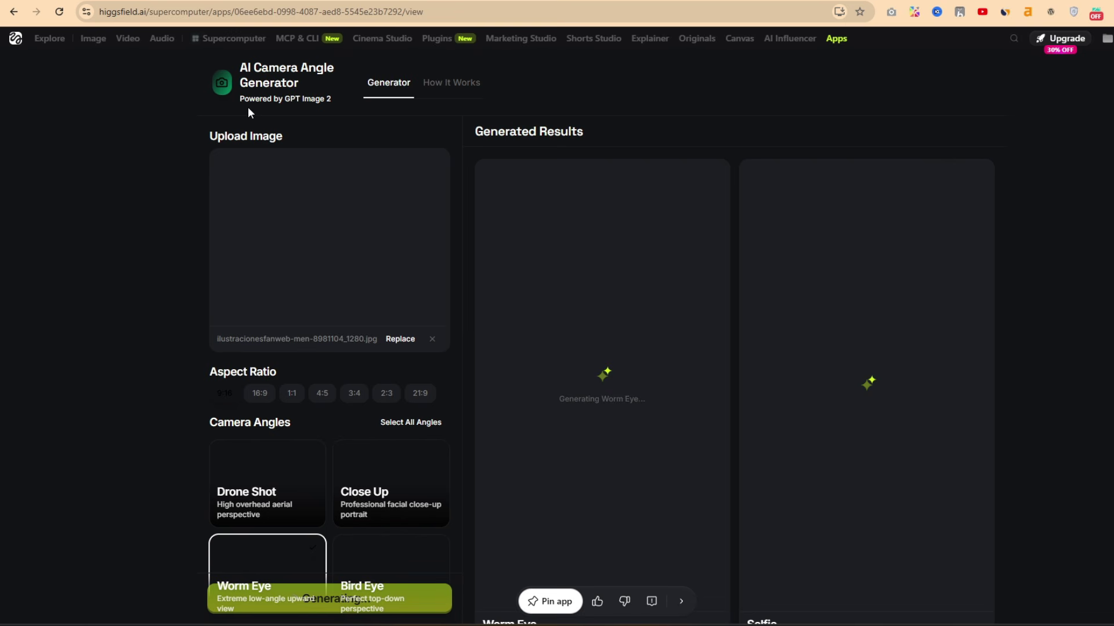
pyautogui.moveTo(283, 98); pyautogui.dragTo(333, 102)
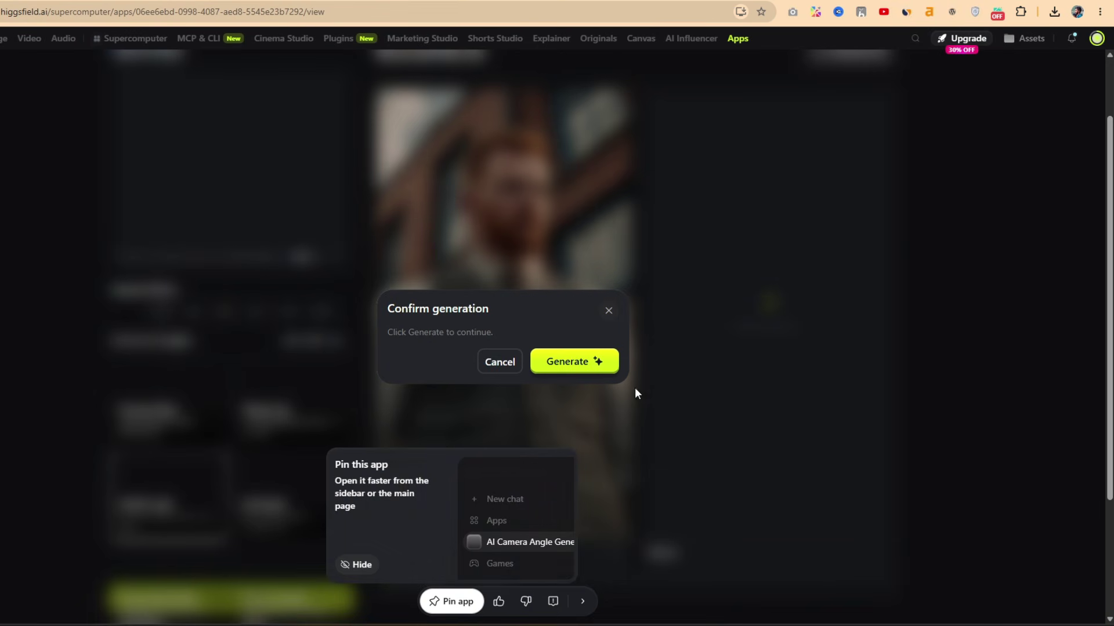
# Confirm the Selfie generation and inspect the generated Worm Eye image at full size
pyautogui.click(578, 365)
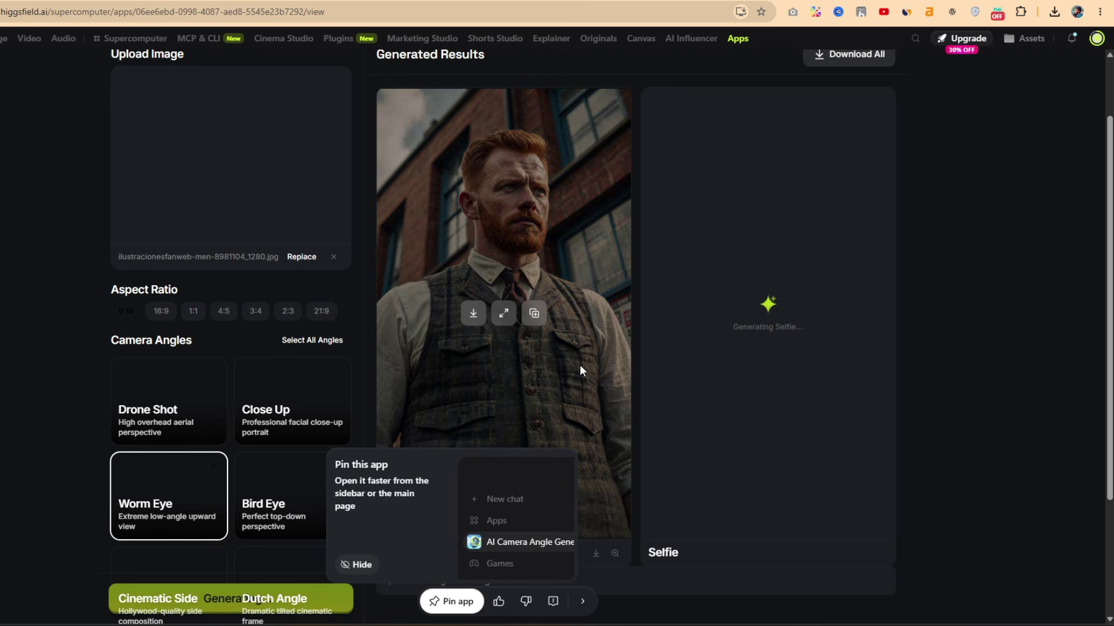
pyautogui.moveTo(518, 366)
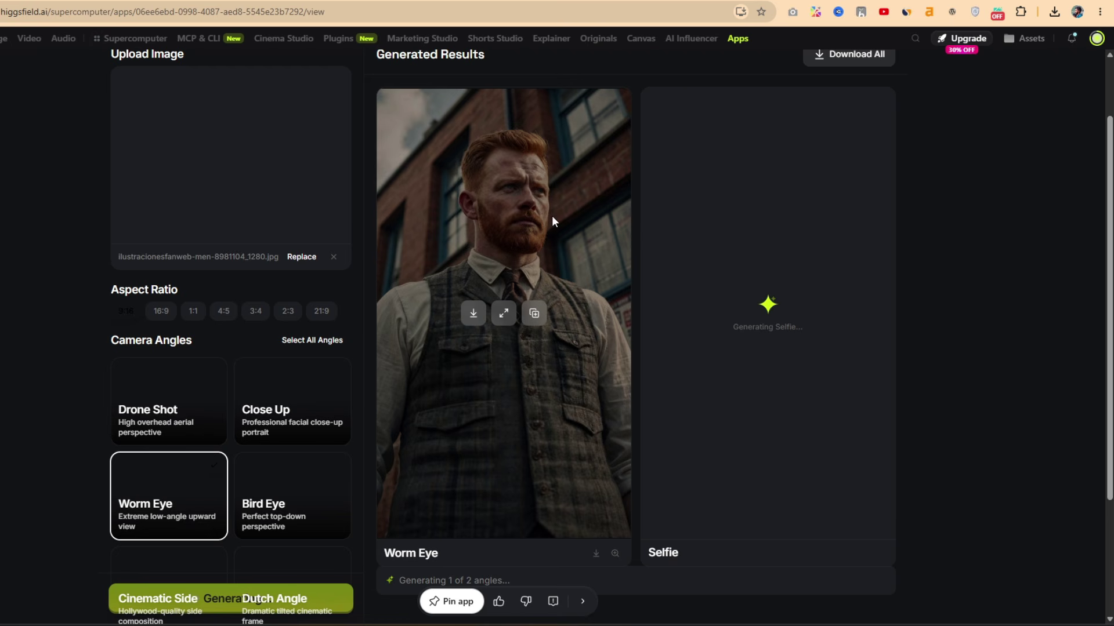
pyautogui.click(504, 314)
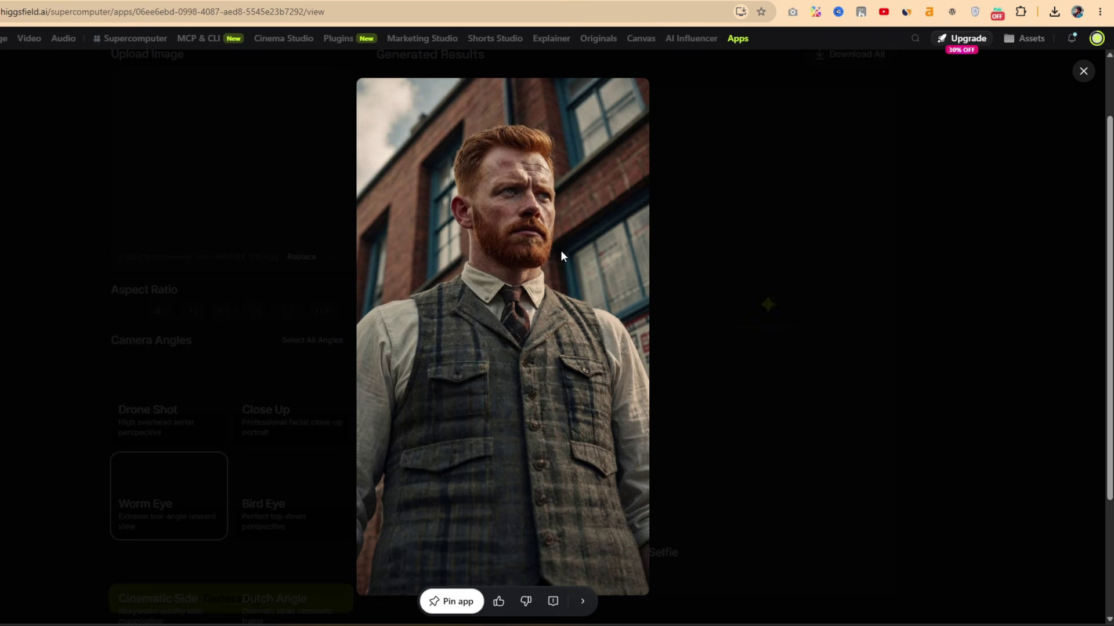
pyautogui.press('Escape')
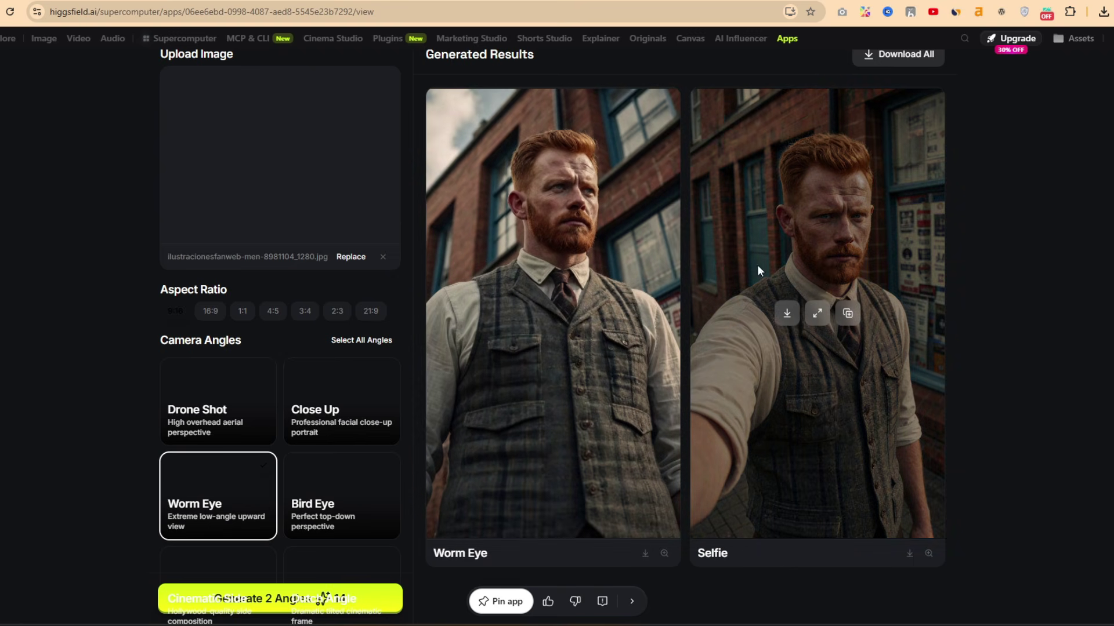
# View the generated Selfie image at full size, and check the model credited under the app title
pyautogui.click(818, 317)
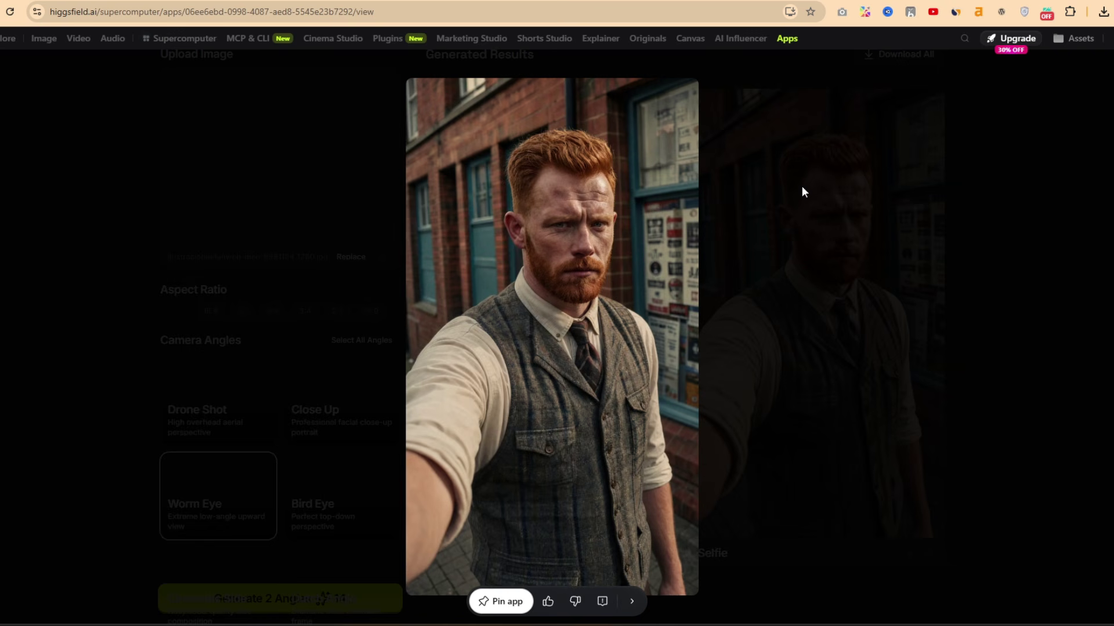
pyautogui.click(747, 242)
pyautogui.scroll(2, 154, 168)
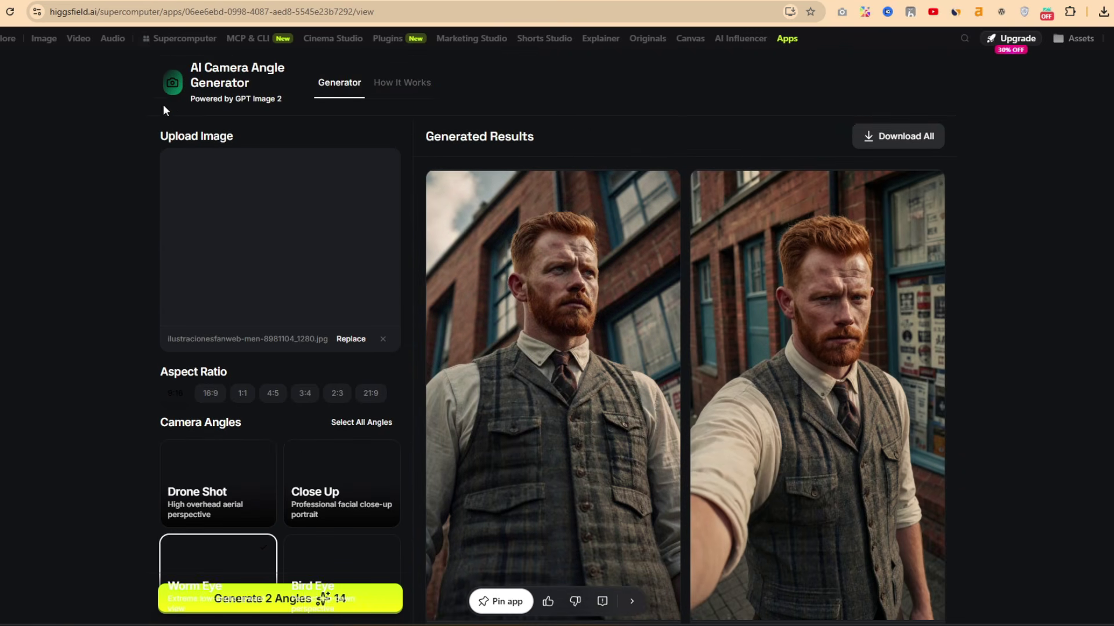
pyautogui.moveTo(236, 98); pyautogui.dragTo(285, 100)
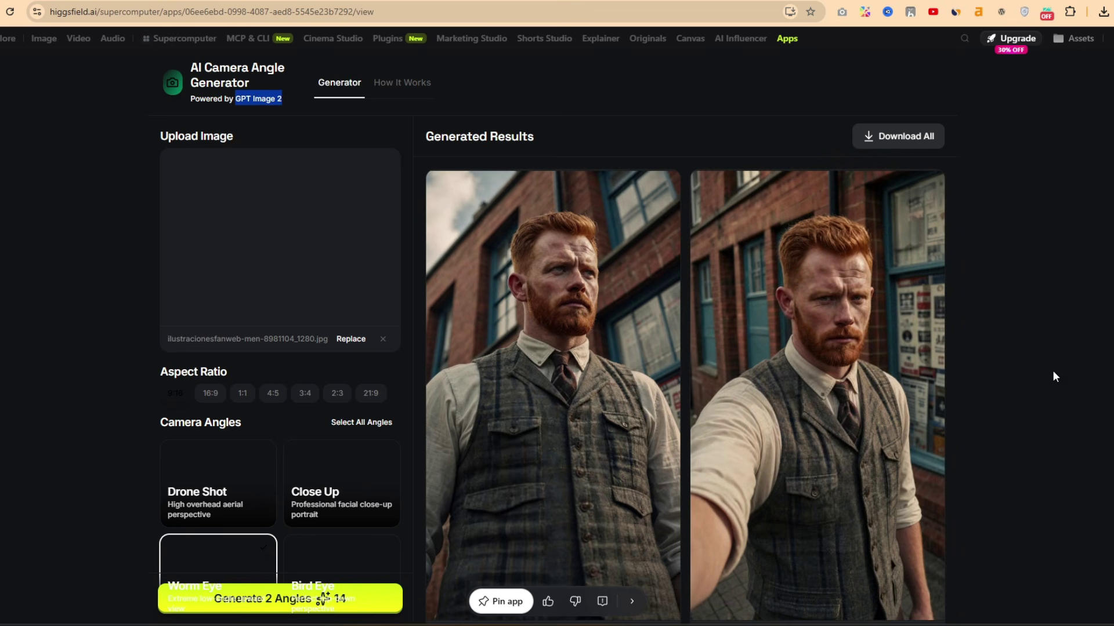
pyautogui.click(1039, 374)
pyautogui.scroll(-1, 986, 394)
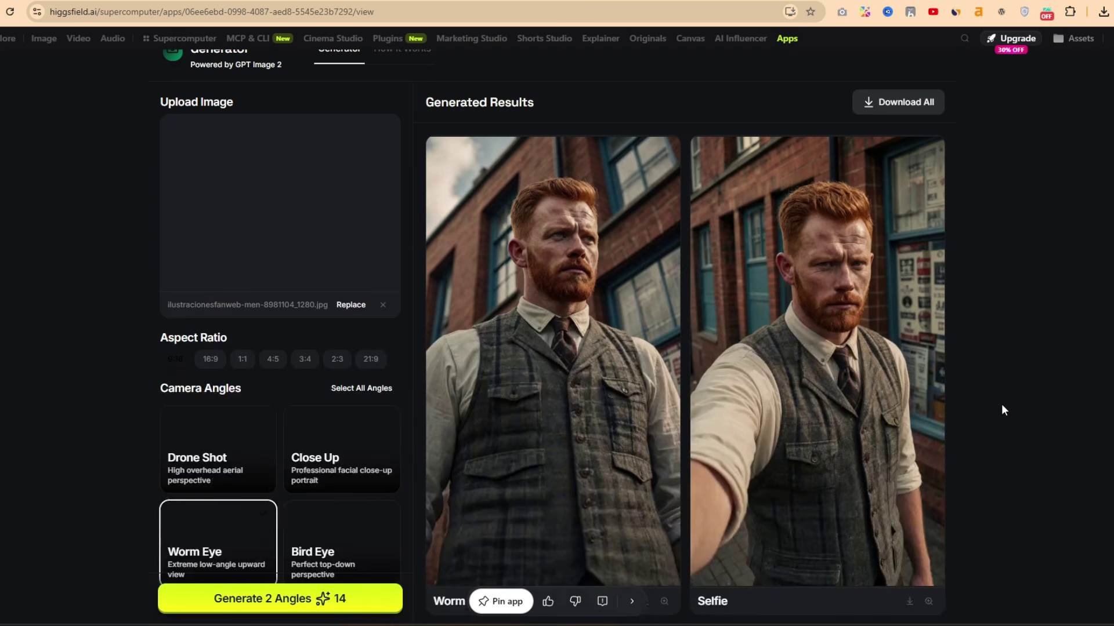
# Reload the app and switch to ChatGPT to examine the annotated screenshot of the app's interface problems
pyautogui.press('F5')
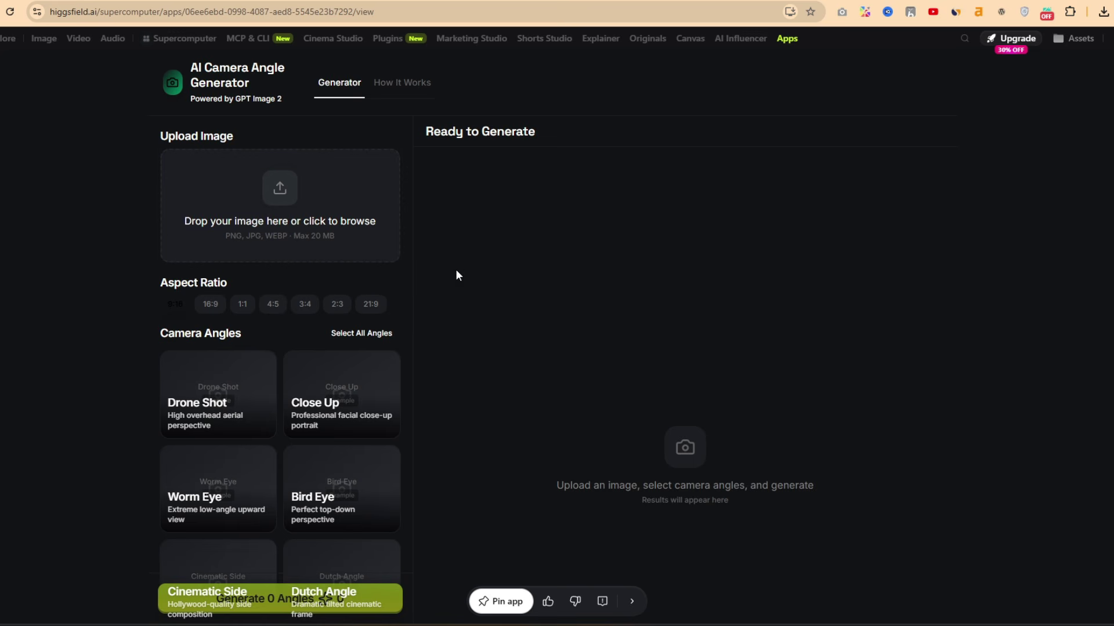
pyautogui.hotkey('ctrl', 'Tab')
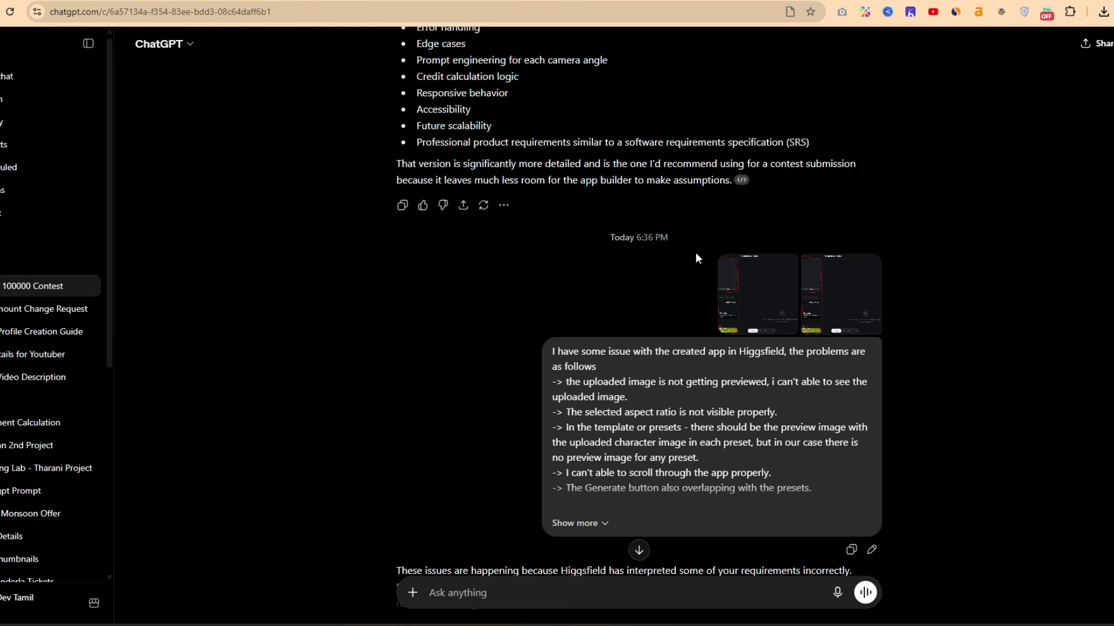
pyautogui.click(791, 293)
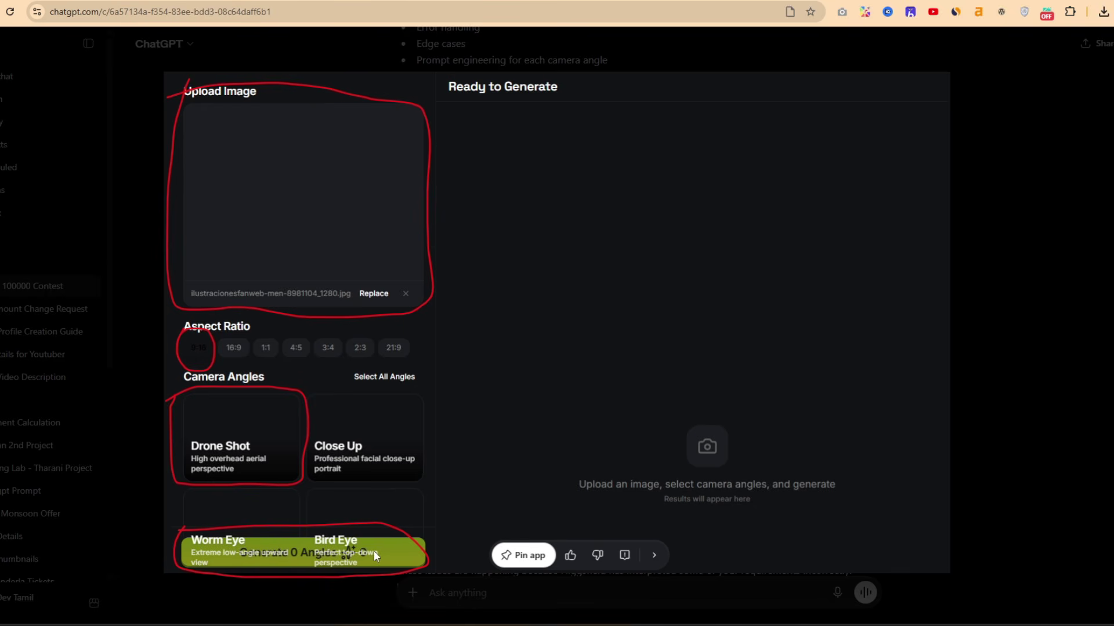
pyautogui.click(1006, 413)
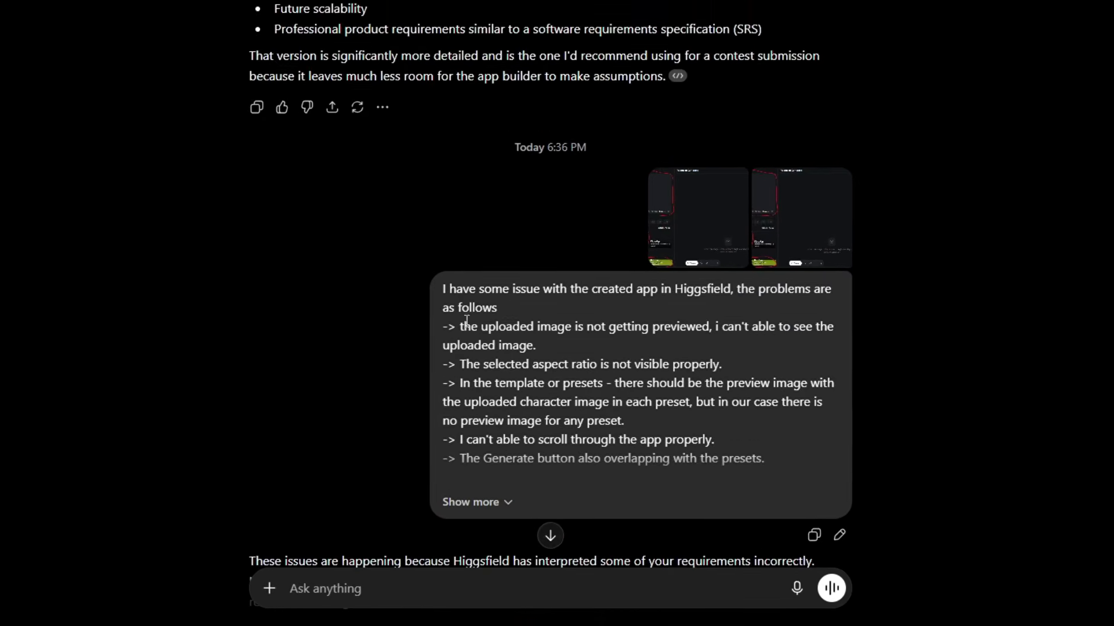
# Expand the Higgsfield issue report in ChatGPT and read through it and Prompt 1 of the suggested fixes
pyautogui.scroll(-3, 593, 417)
pyautogui.click(599, 400)
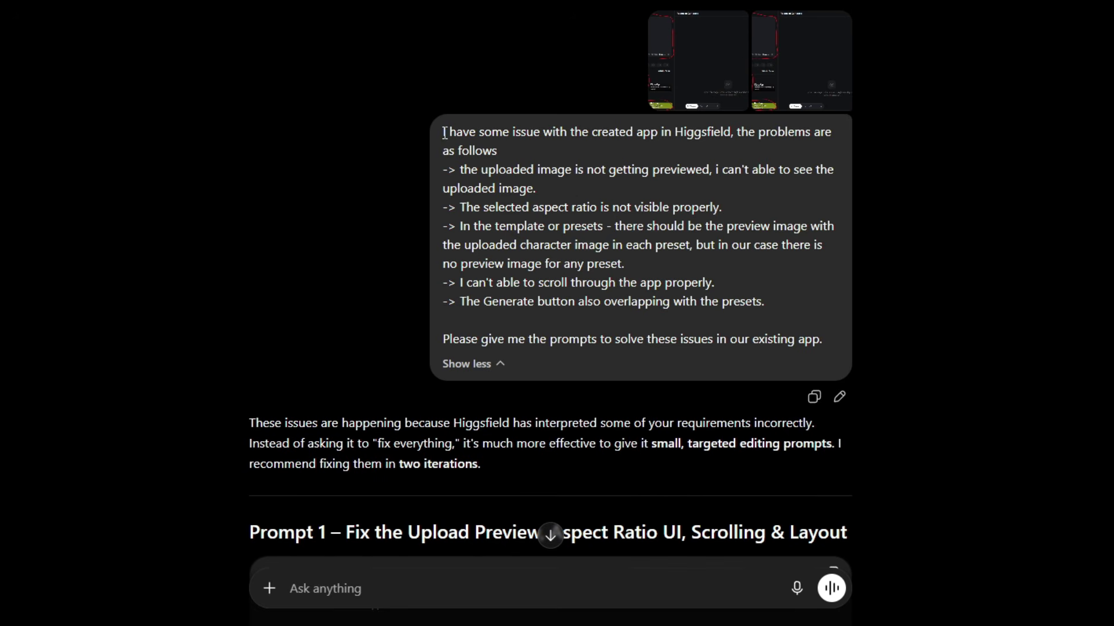
pyautogui.moveTo(445, 132); pyautogui.dragTo(514, 361)
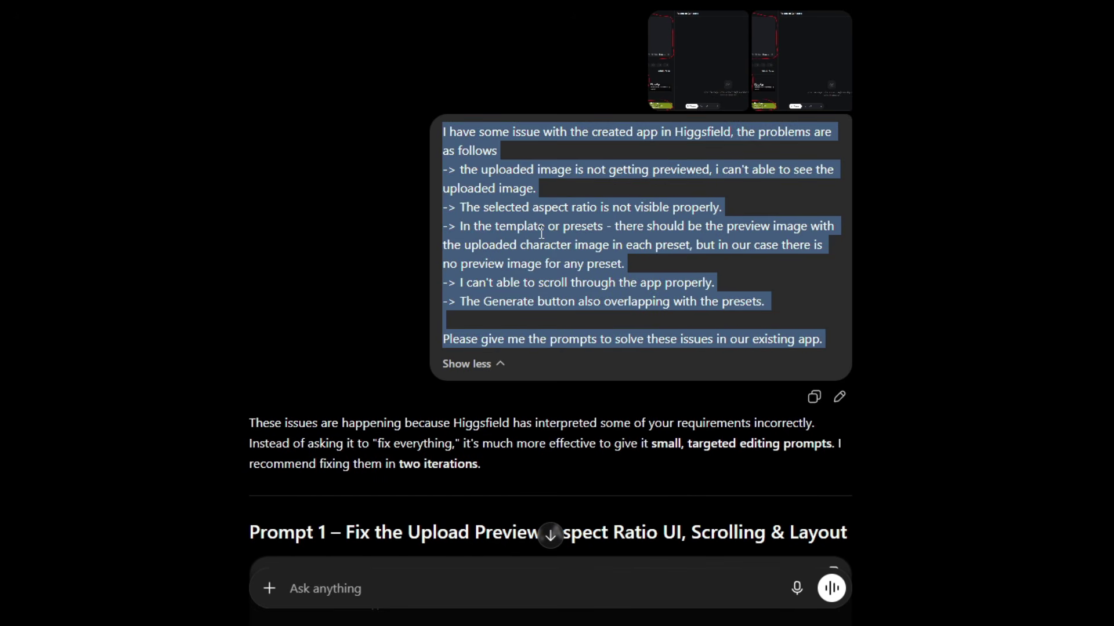
pyautogui.scroll(-3, 541, 232)
pyautogui.scroll(1, 512, 256)
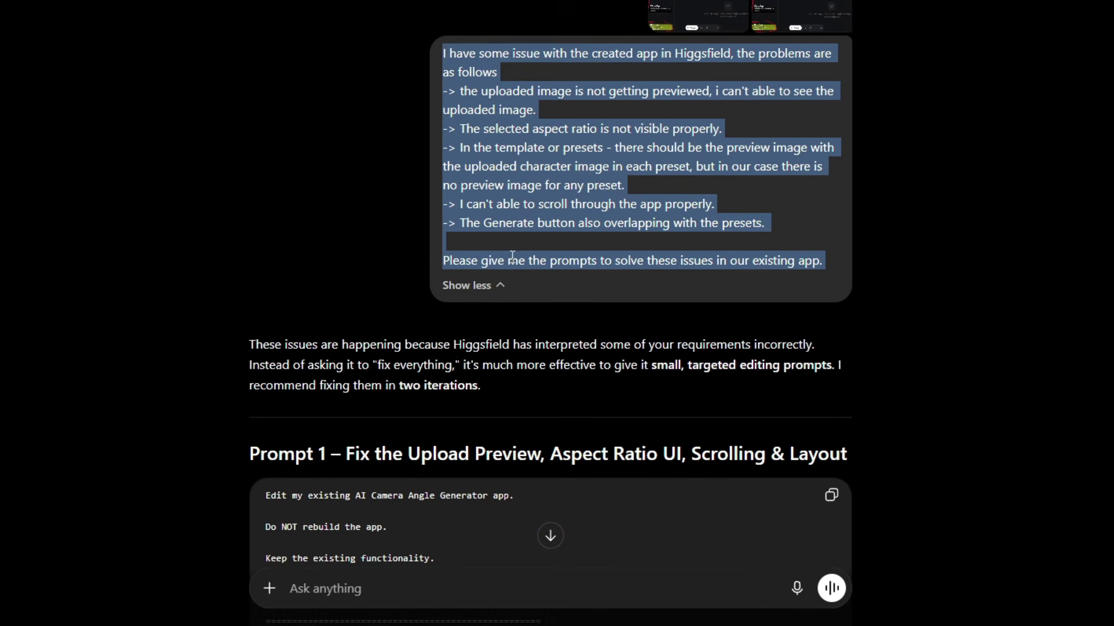
pyautogui.scroll(-5, 548, 262)
pyautogui.scroll(3, 509, 280)
pyautogui.scroll(-2, 506, 330)
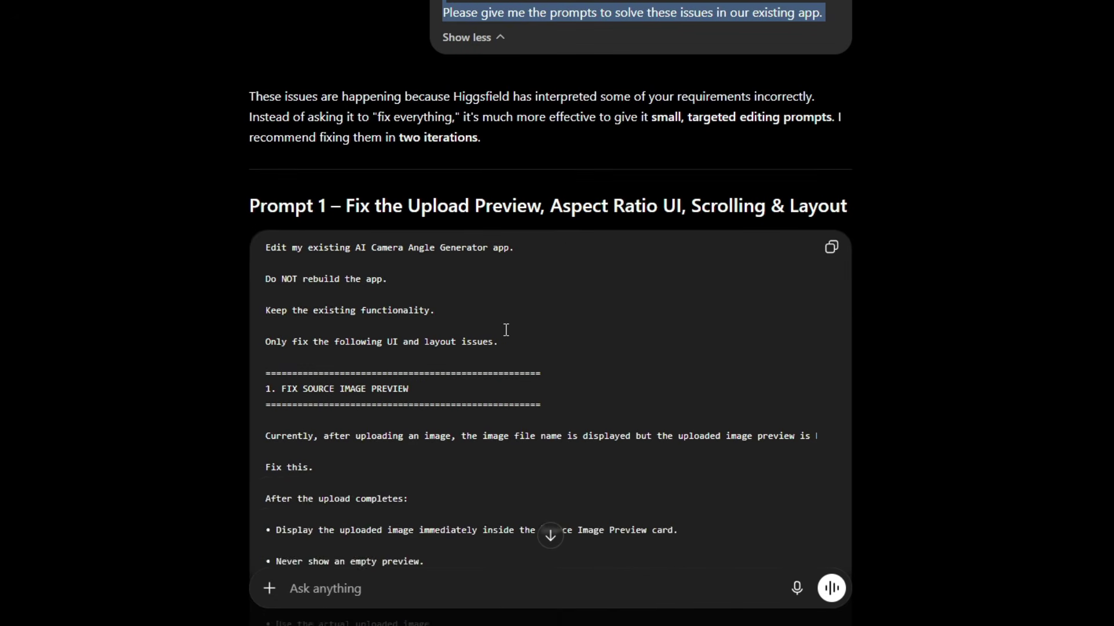
pyautogui.scroll(-3, 506, 330)
pyautogui.scroll(1, 435, 361)
pyautogui.scroll(-4, 443, 293)
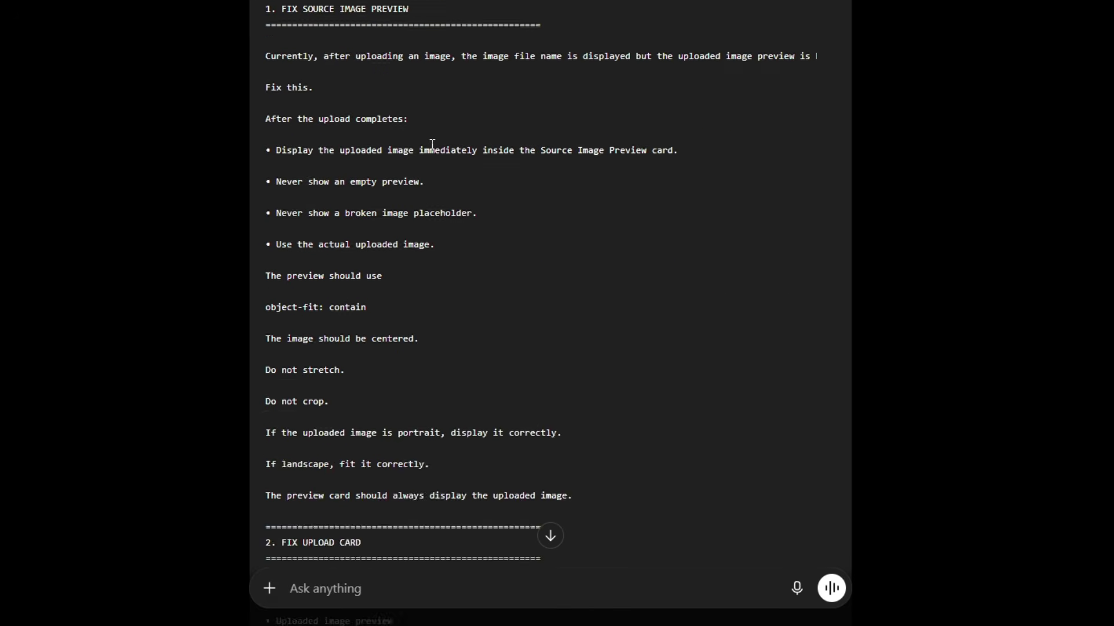
pyautogui.scroll(4, 458, 174)
pyautogui.scroll(-3, 505, 214)
pyautogui.scroll(5, 580, 220)
pyautogui.scroll(-3, 649, 244)
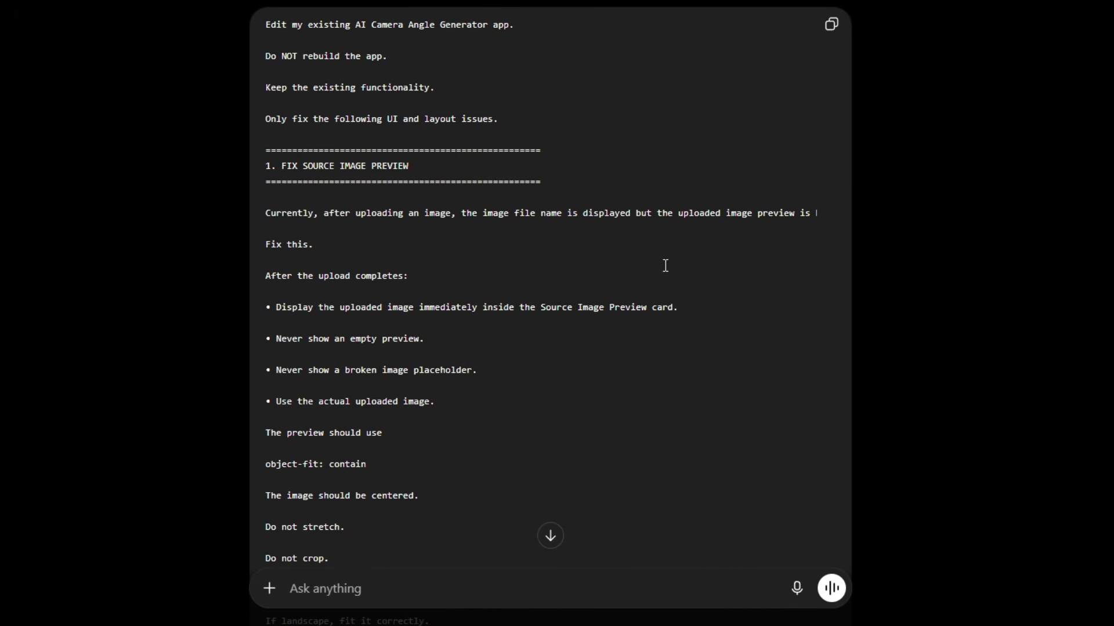
# Copy the Prompt 1 fix text from ChatGPT and open the published AI Camera Angle Generator in Higgsfield for editing in chat
pyautogui.click(832, 26)
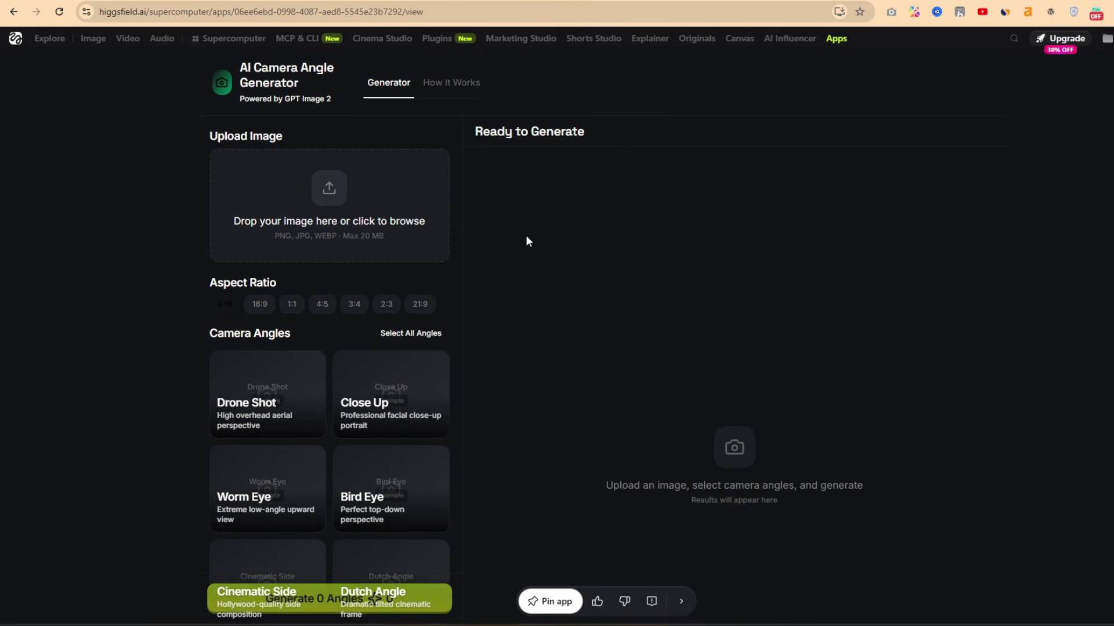
pyautogui.click(13, 12)
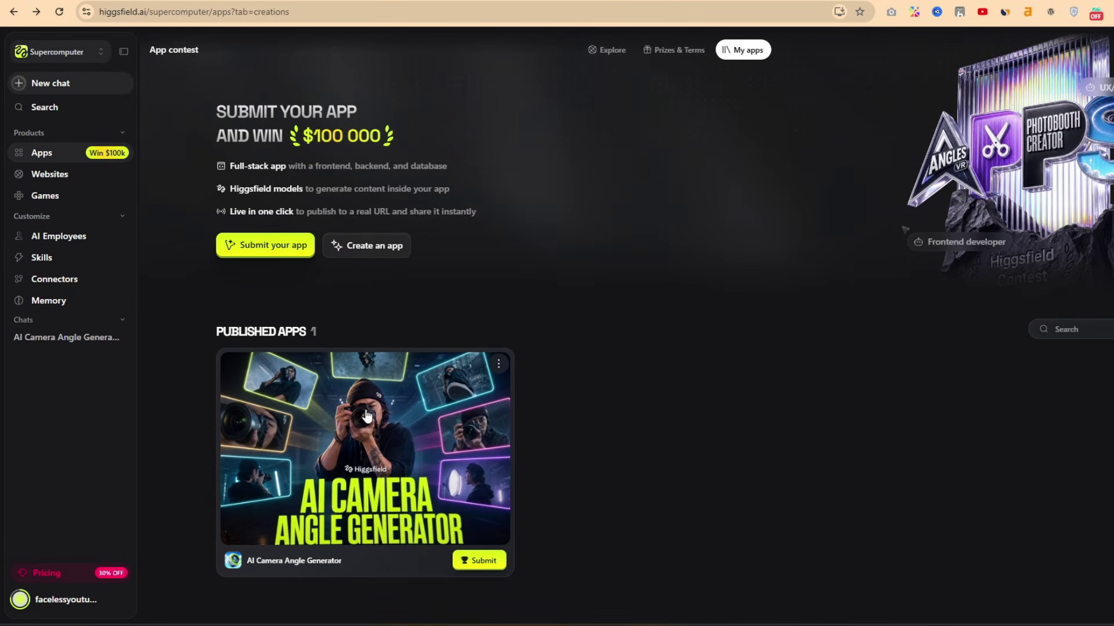
pyautogui.click(498, 365)
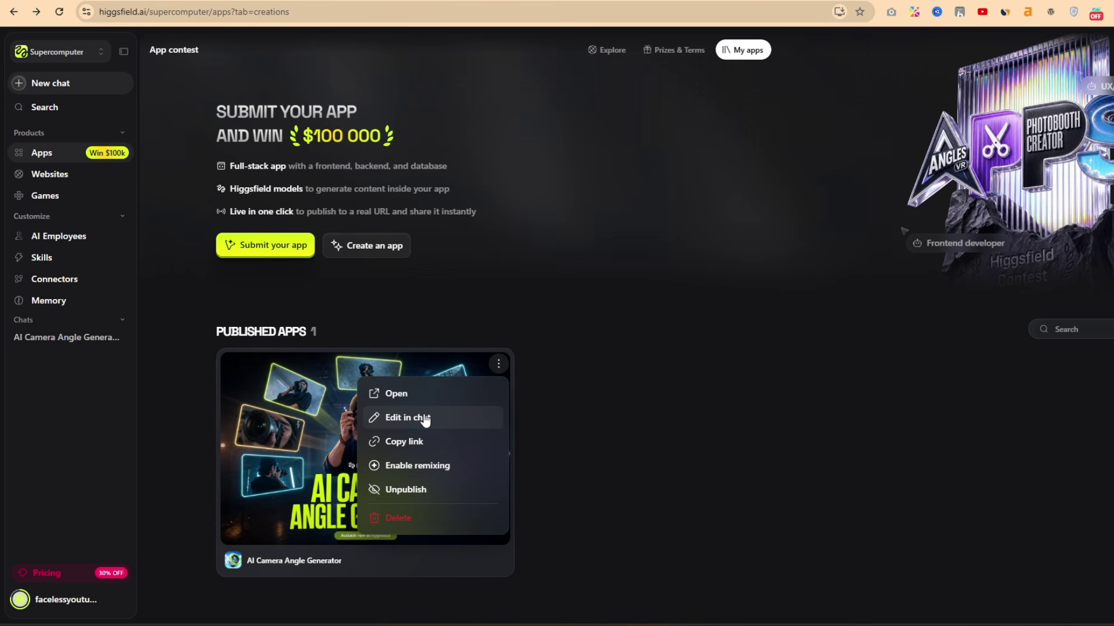
pyautogui.click(425, 418)
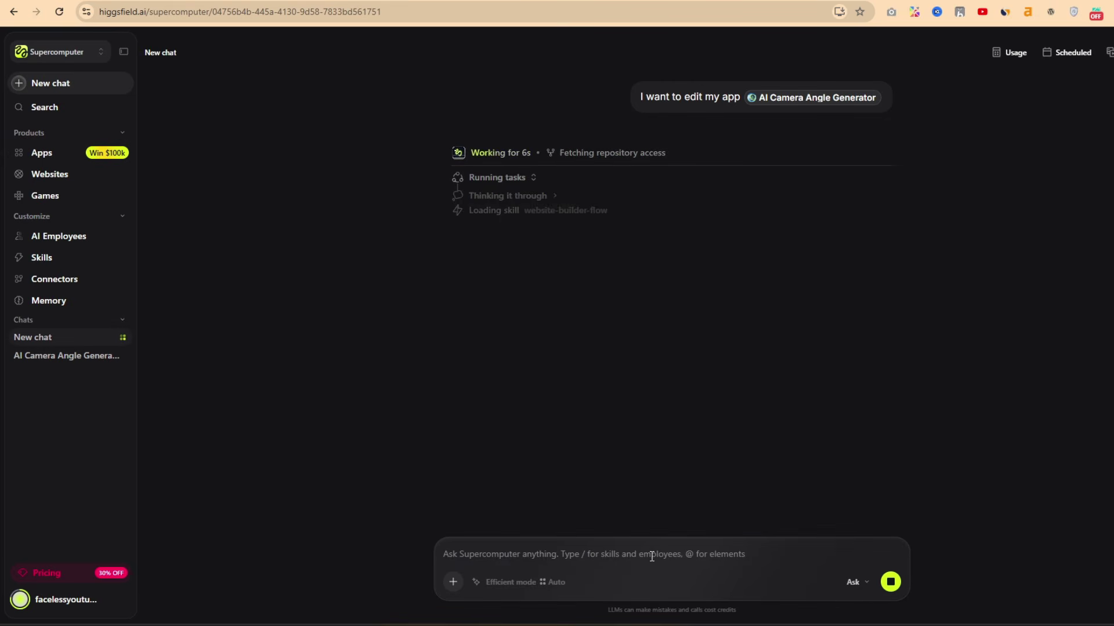
# Paste the copied fix prompt into the app's edit chat, switch approval to Auto-run without approval, and send it
pyautogui.hotkey('ctrl', 'v')
pyautogui.scroll(5, 647, 540)
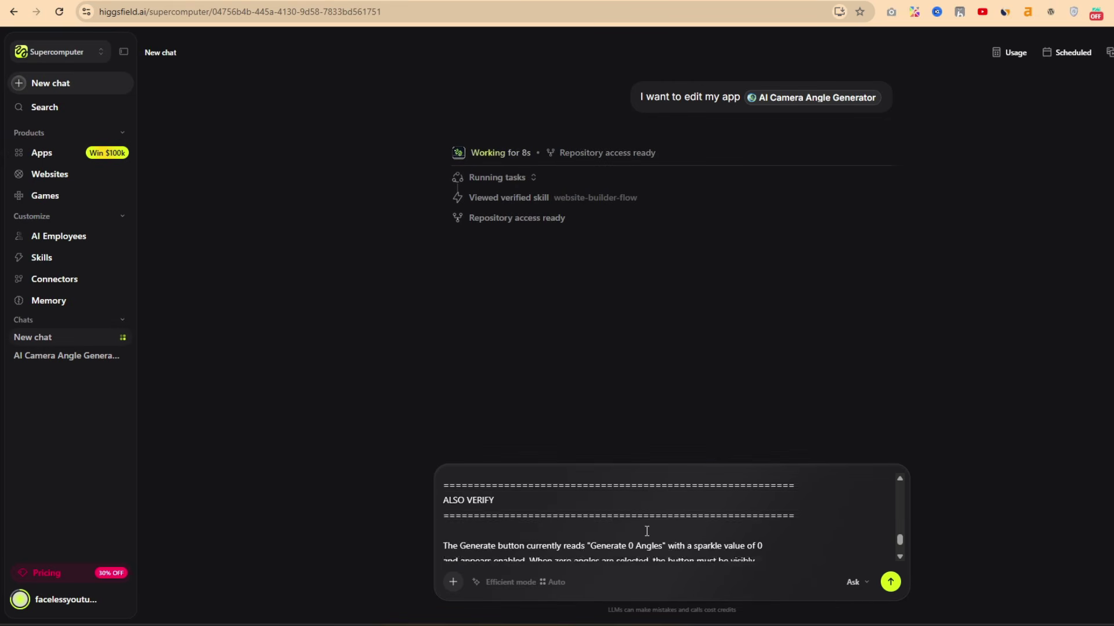
pyautogui.scroll(-1, 702, 539)
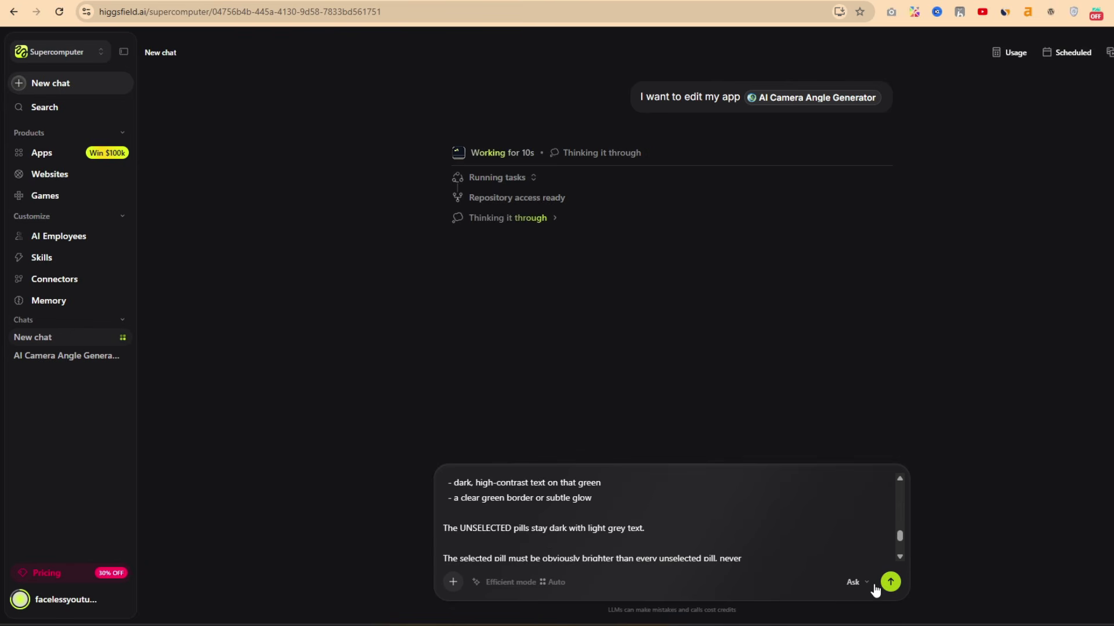
pyautogui.click(866, 584)
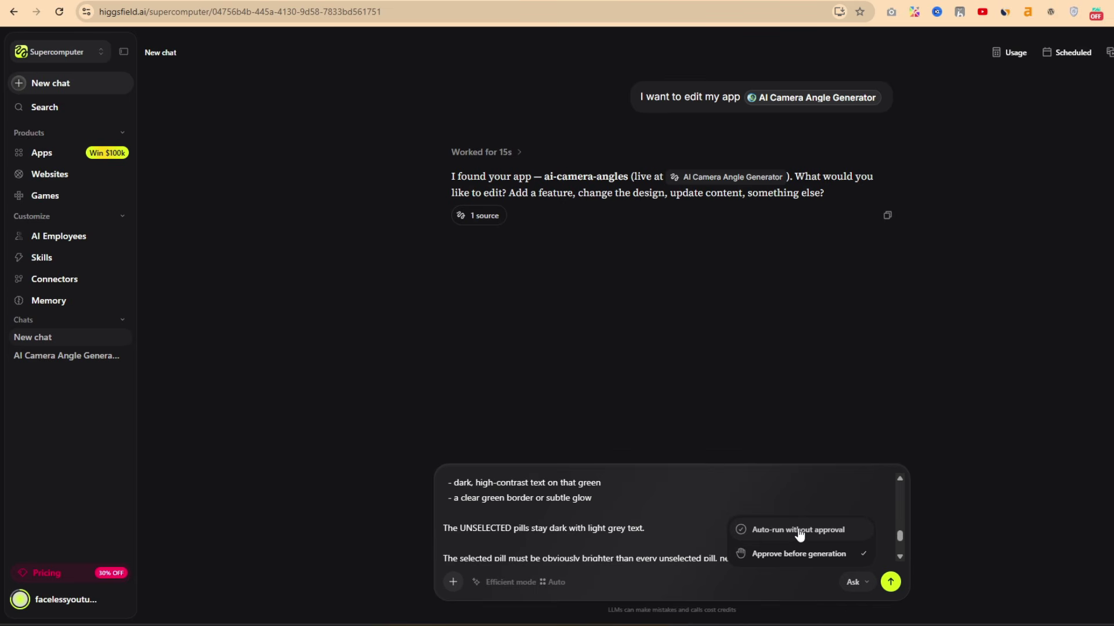
pyautogui.click(799, 530)
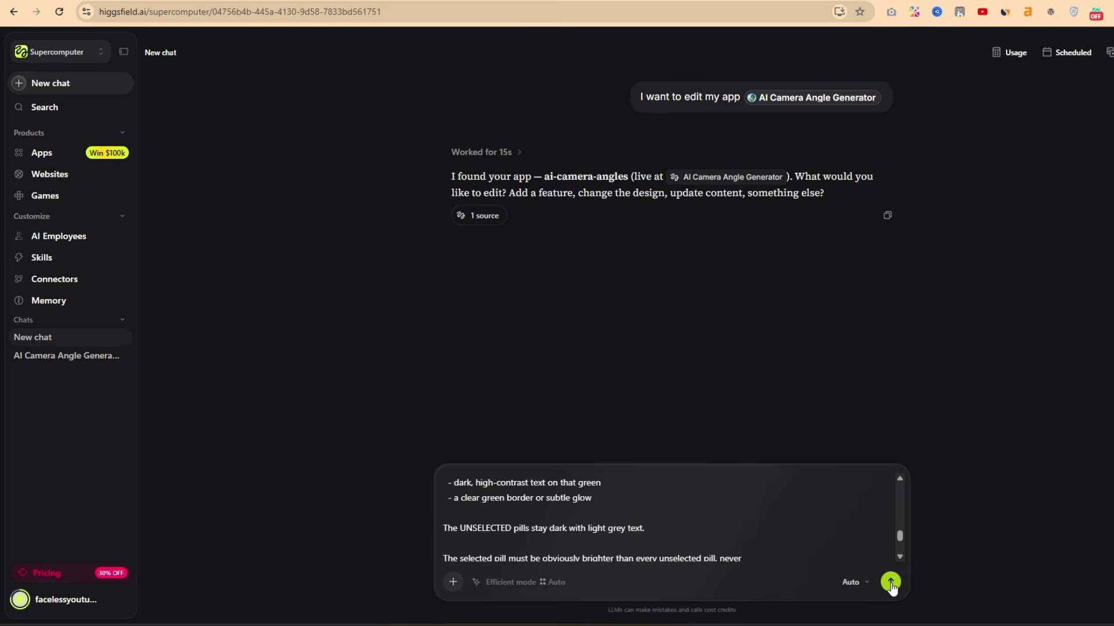
pyautogui.click(891, 582)
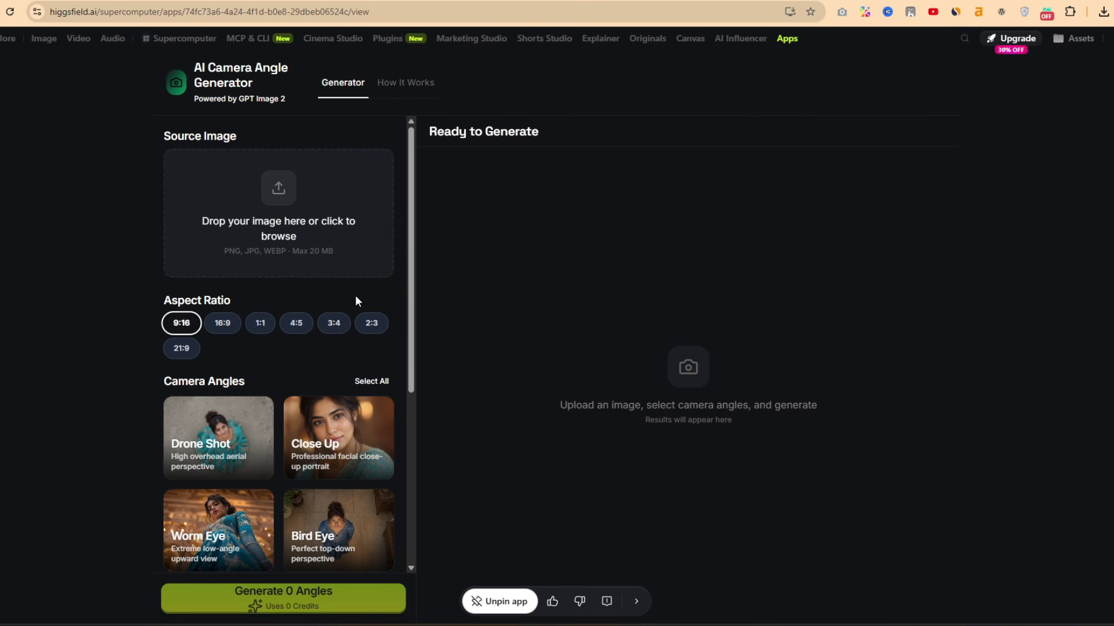
# Examine the updated app's aspect ratio options and the preview images on all eight camera angle cards
pyautogui.scroll(-5, 355, 298)
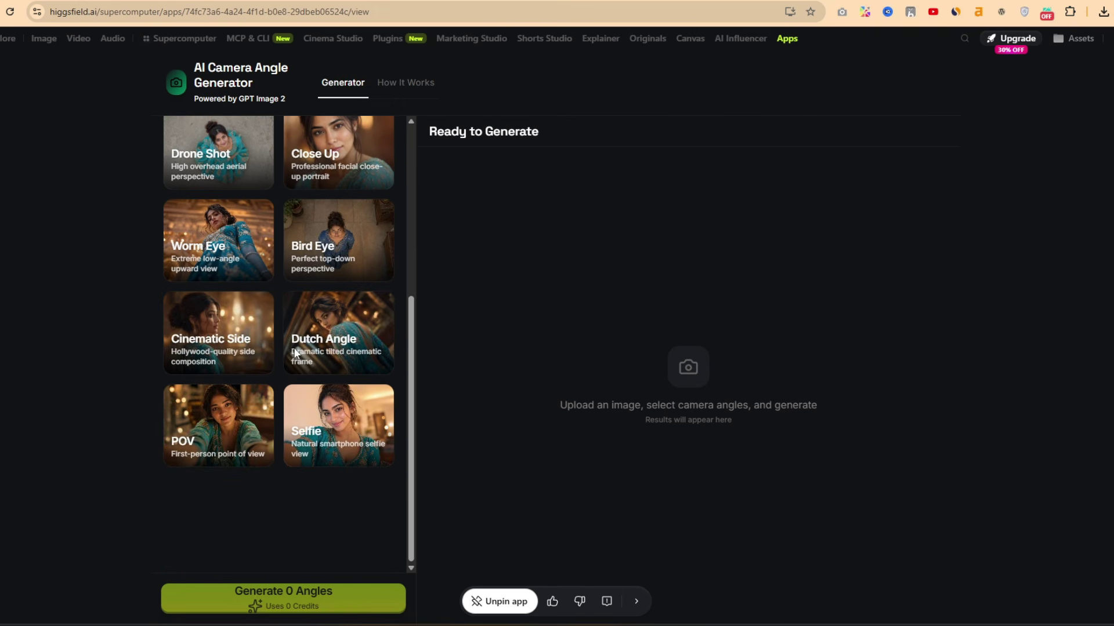
pyautogui.scroll(5, 293, 351)
pyautogui.scroll(-3, 302, 235)
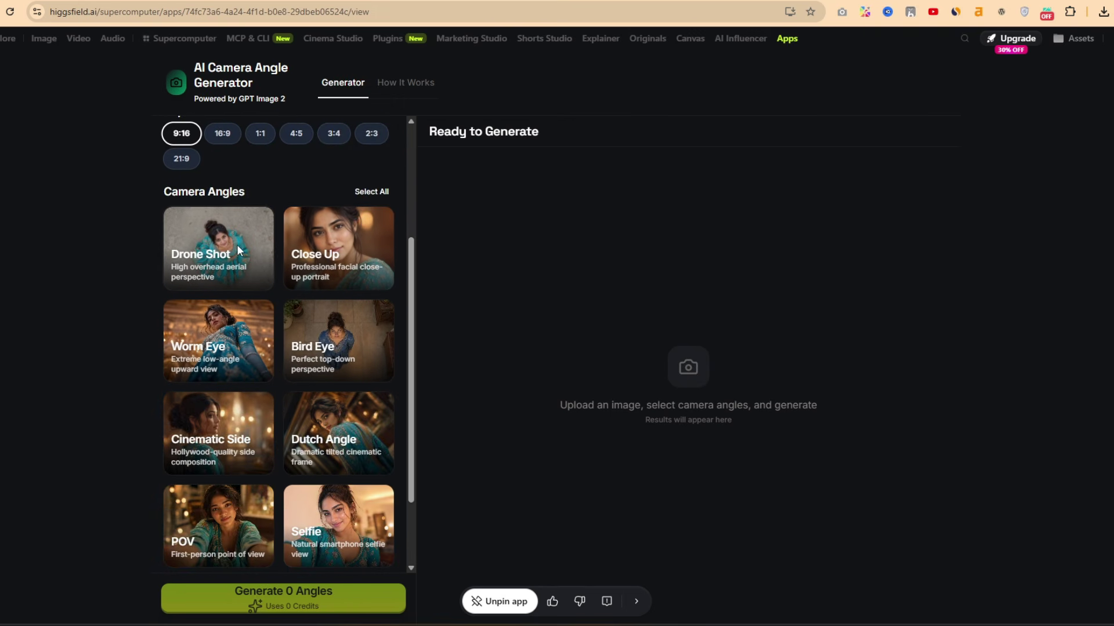
pyautogui.scroll(-1, 238, 249)
pyautogui.scroll(1, 245, 248)
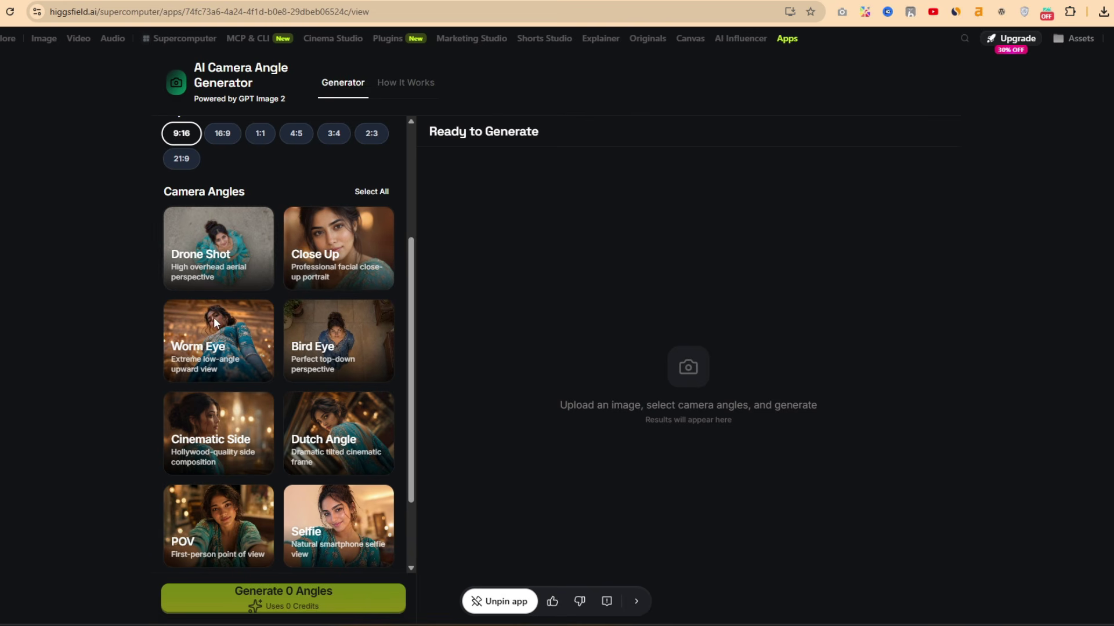
# Upload the portrait ilustracionesfanweb-men-8981104_1280 as the source image and select the Close Up camera angle
pyautogui.scroll(3, 214, 323)
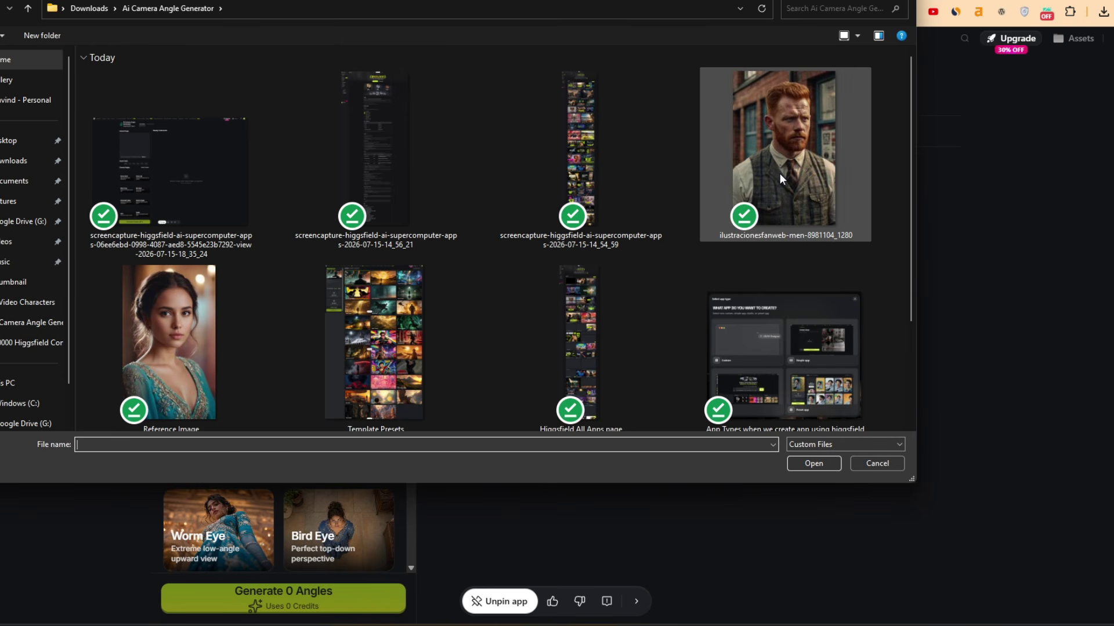
pyautogui.click(780, 172)
pyautogui.click(818, 464)
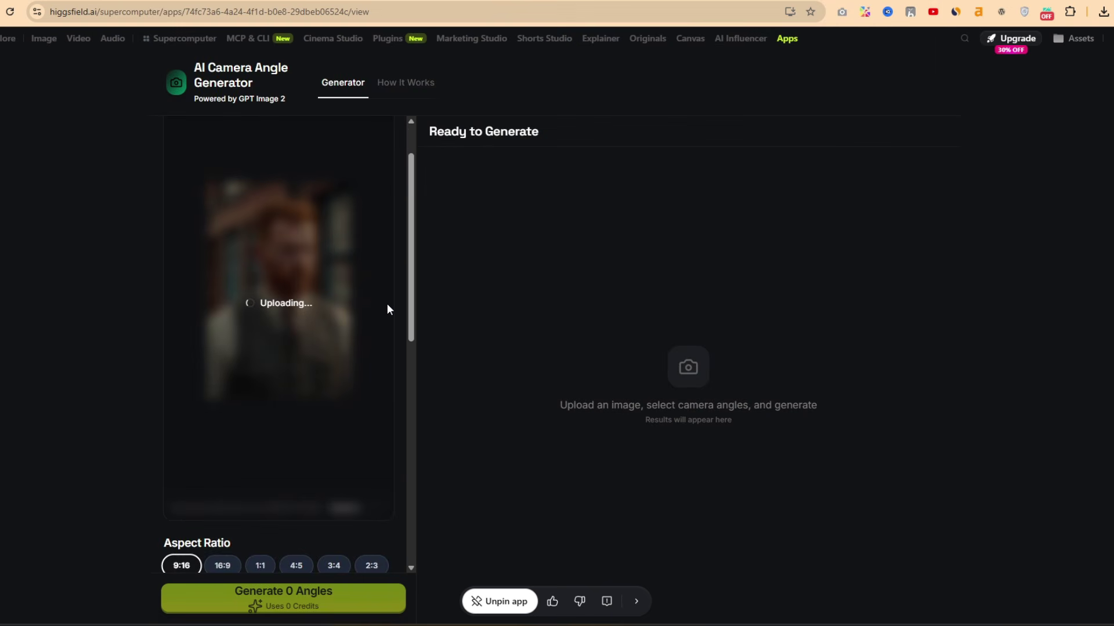
pyautogui.scroll(-5, 391, 310)
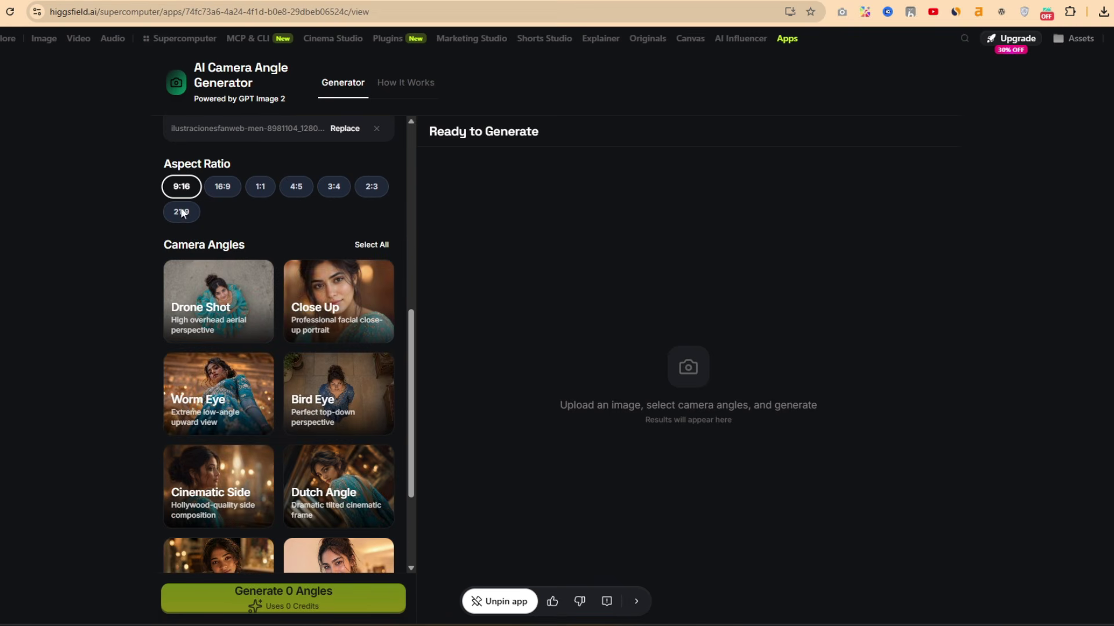
pyautogui.scroll(-1, 268, 264)
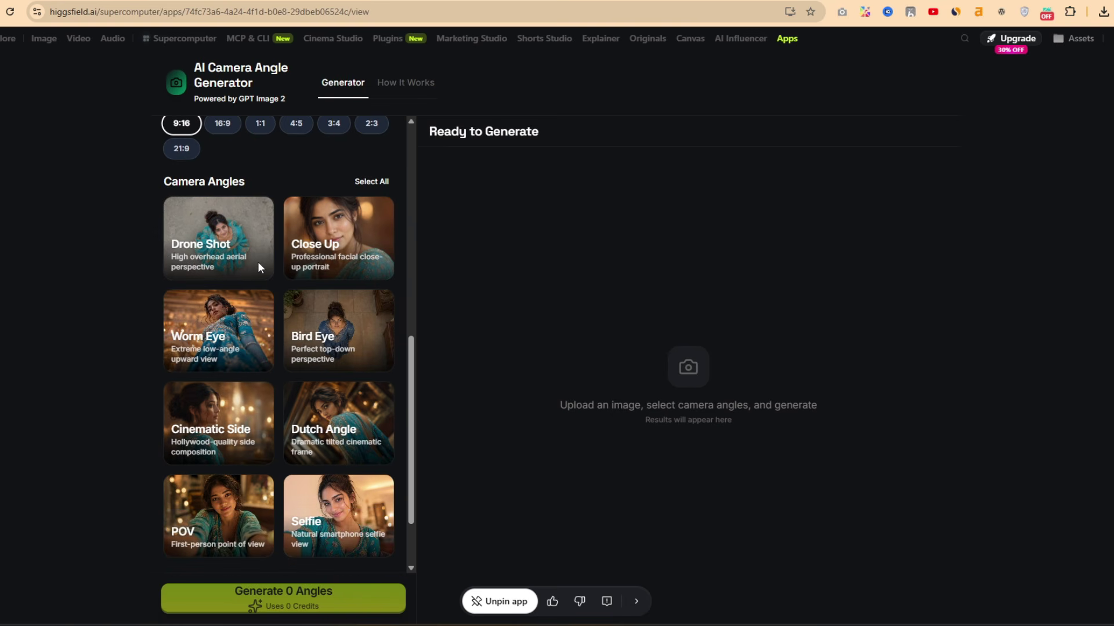
pyautogui.scroll(1, 279, 266)
pyautogui.click(346, 293)
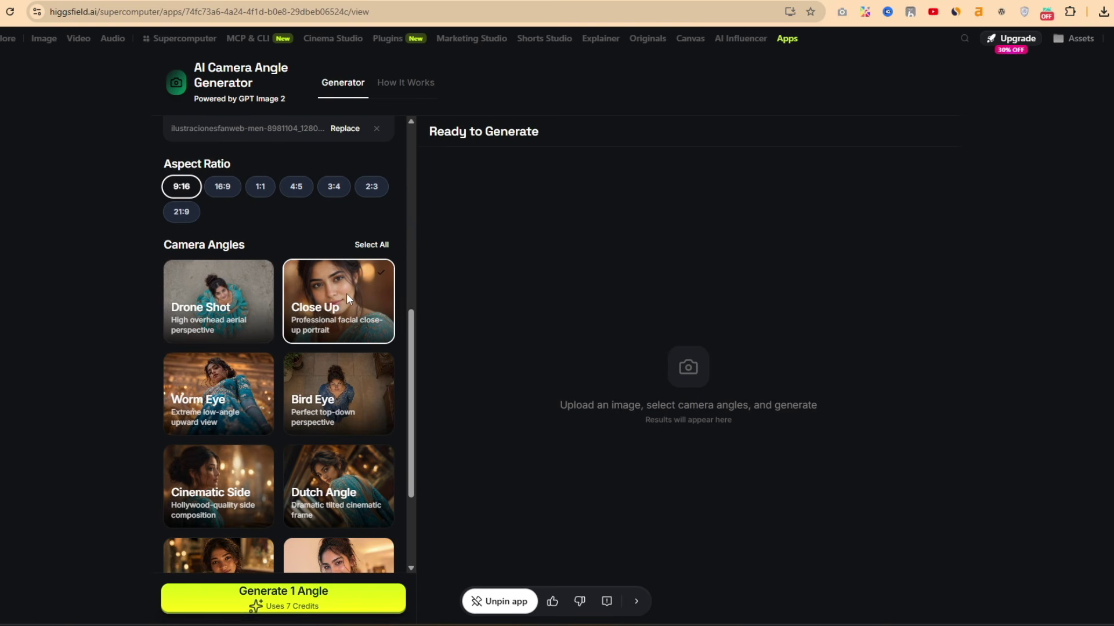
# Check how the aspect ratio and camera angle settings scroll above the fixed Generate button
pyautogui.scroll(-1, 357, 297)
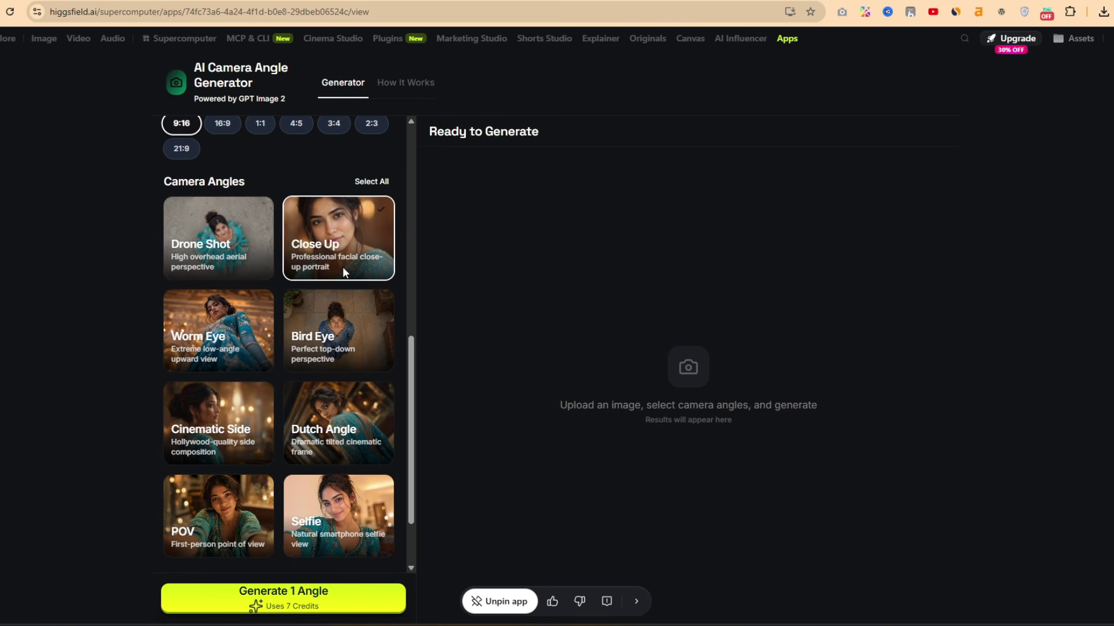
pyautogui.scroll(-2, 343, 273)
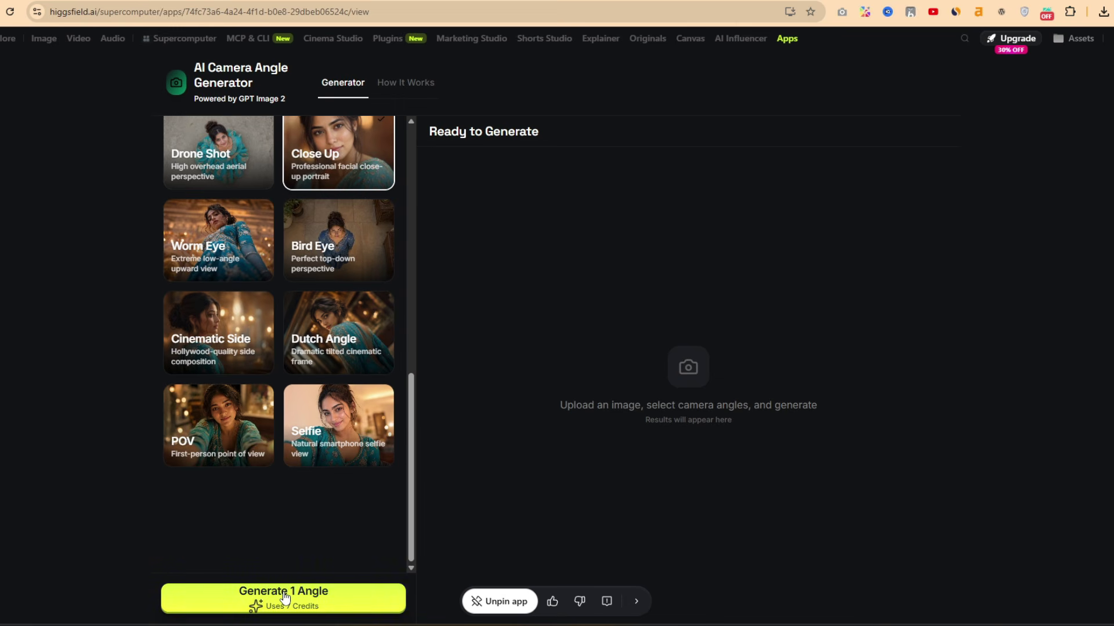
pyautogui.scroll(2, 290, 547)
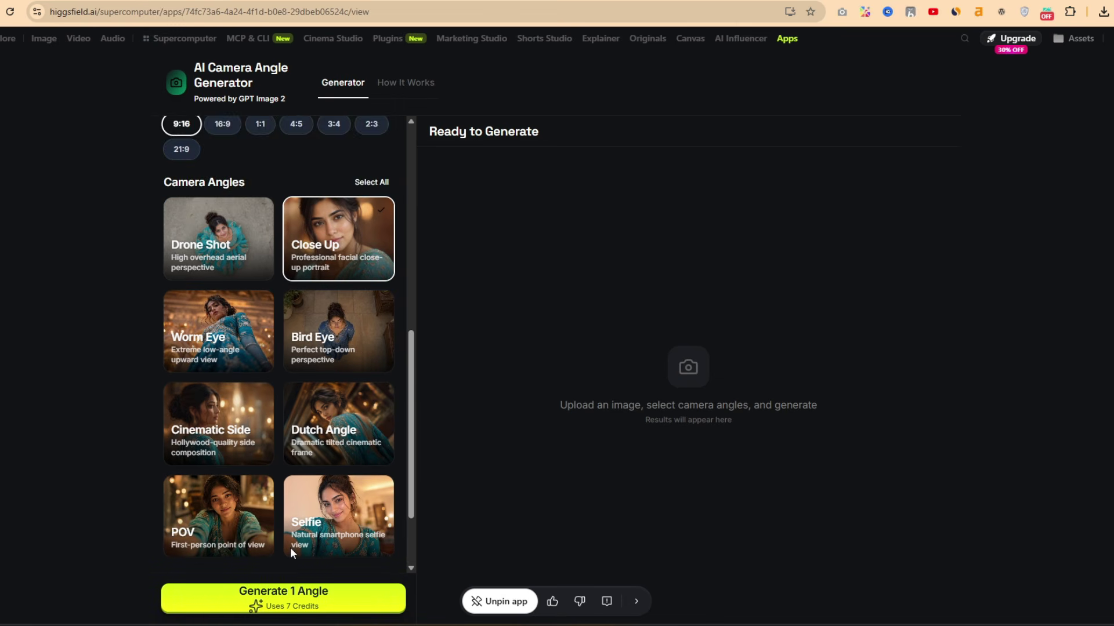
pyautogui.scroll(3, 290, 547)
pyautogui.scroll(-5, 290, 547)
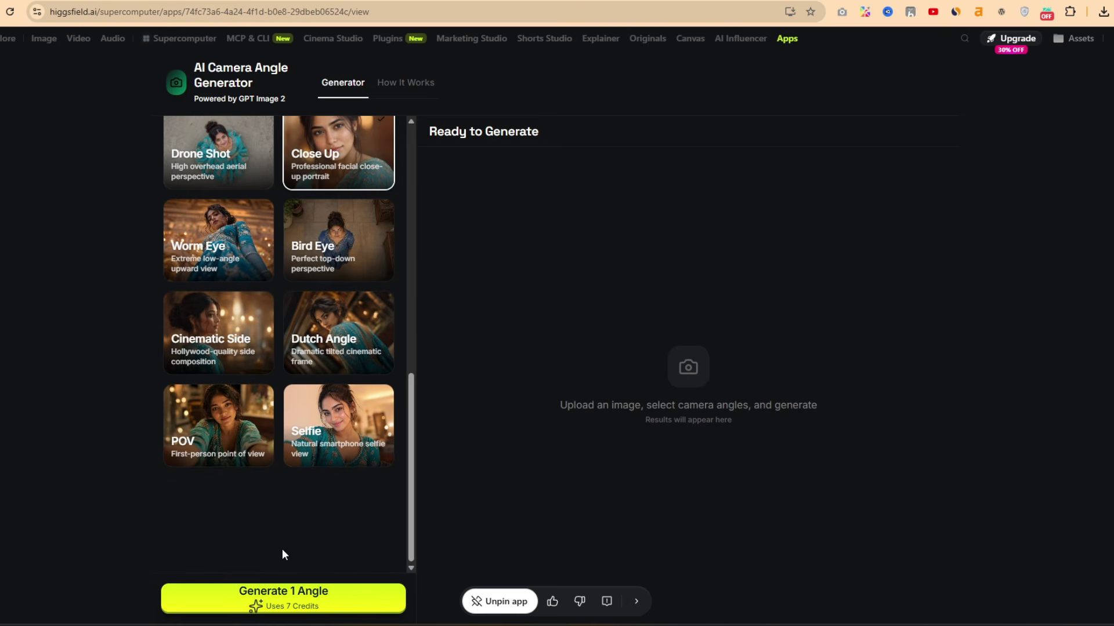
pyautogui.scroll(4, 280, 522)
pyautogui.scroll(-4, 290, 502)
pyautogui.scroll(3, 297, 499)
pyautogui.scroll(-3, 286, 493)
pyautogui.scroll(3, 301, 515)
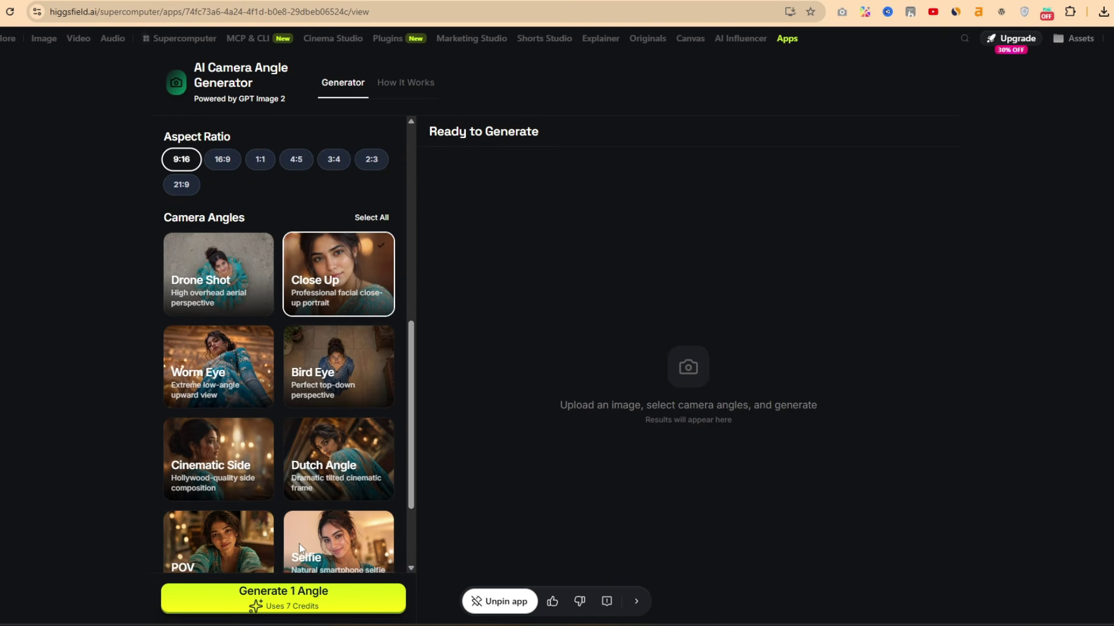
# Generate the Close Up angle in 9:16 from the uploaded portrait and view its progress in the results area
pyautogui.click(283, 590)
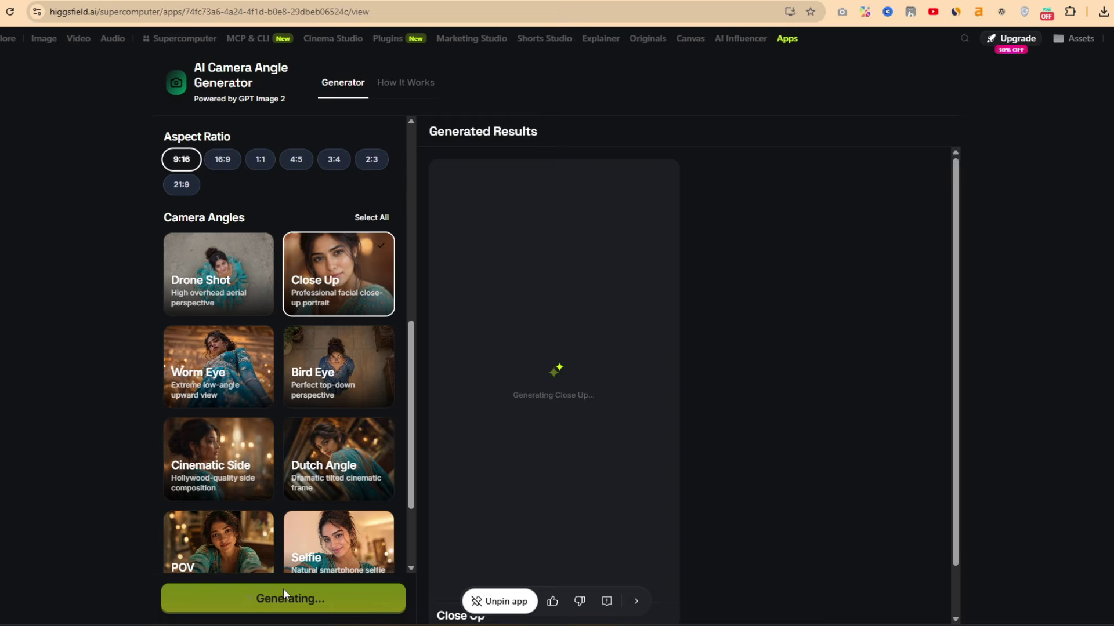
pyautogui.click(684, 395)
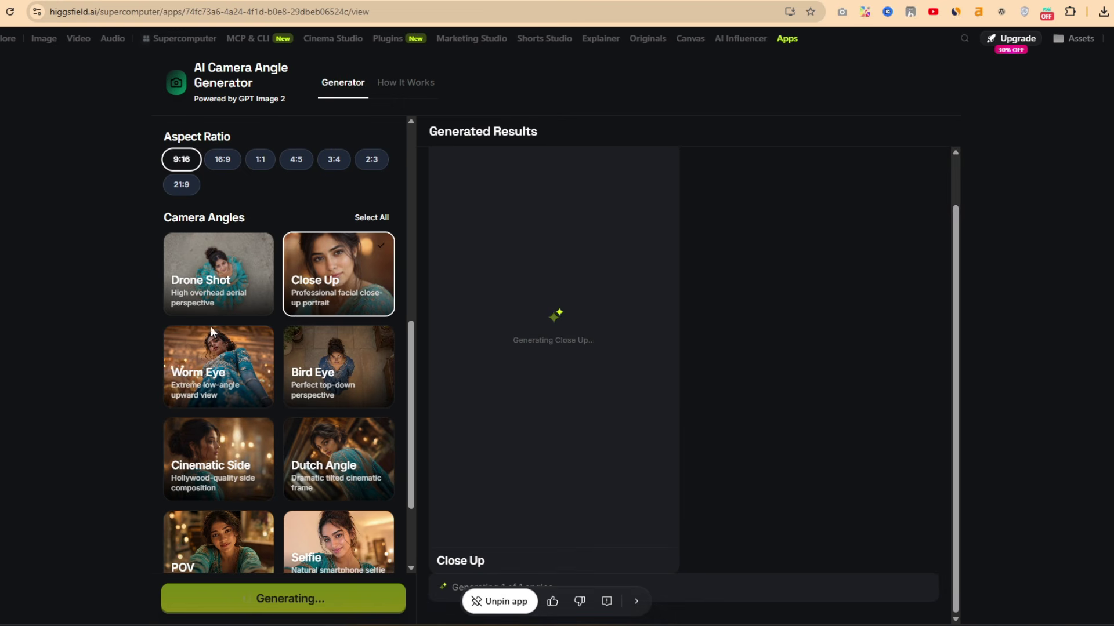